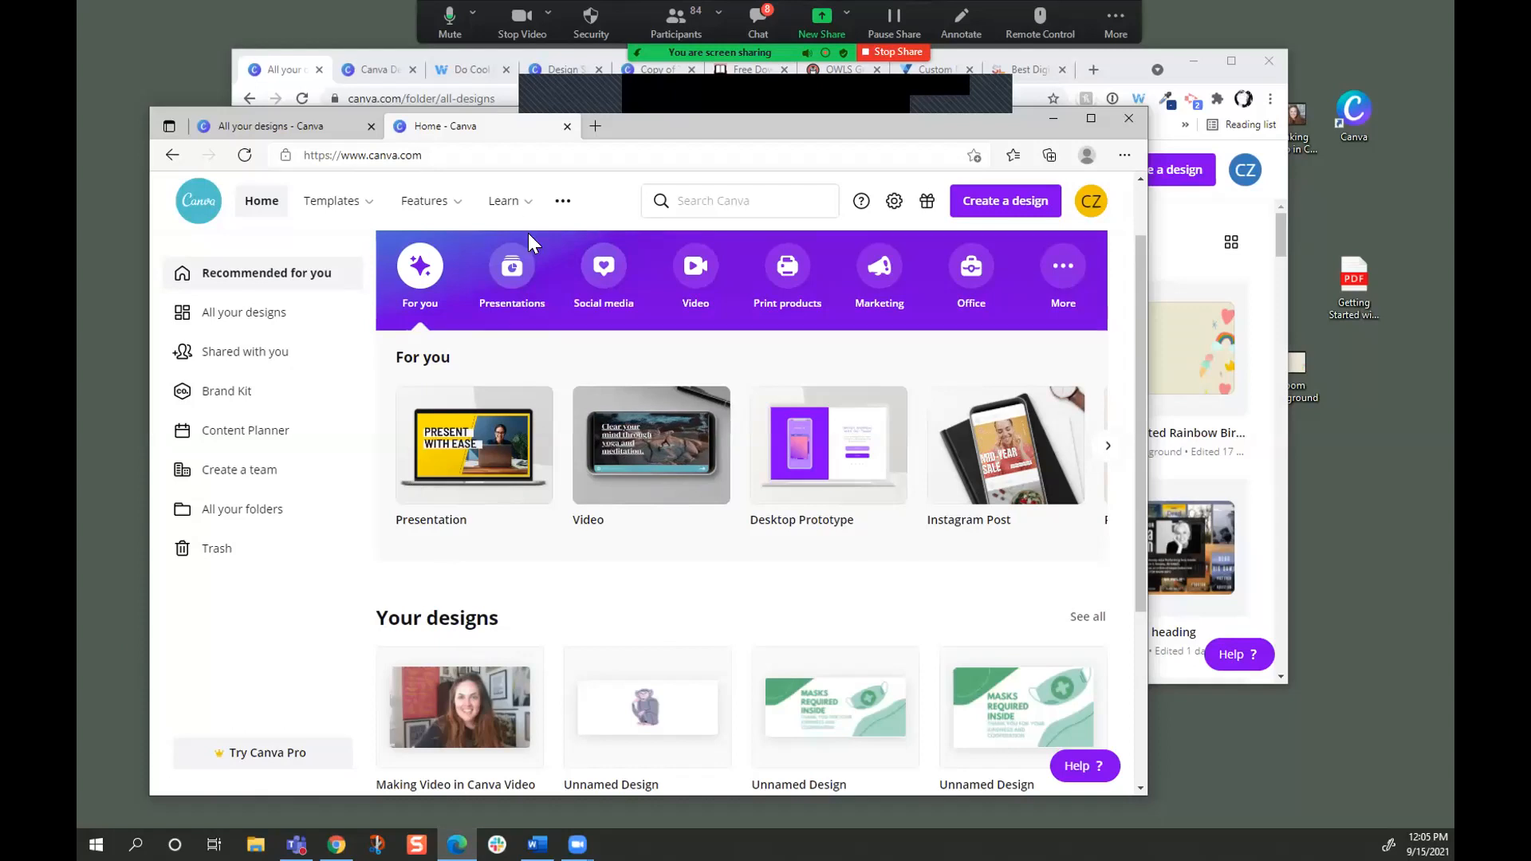
Open the Brand Kit of the account with the Winding Rivers branding and examine its logos, brand colors, brand fonts and uploaded fonts.
left_click(1053, 119)
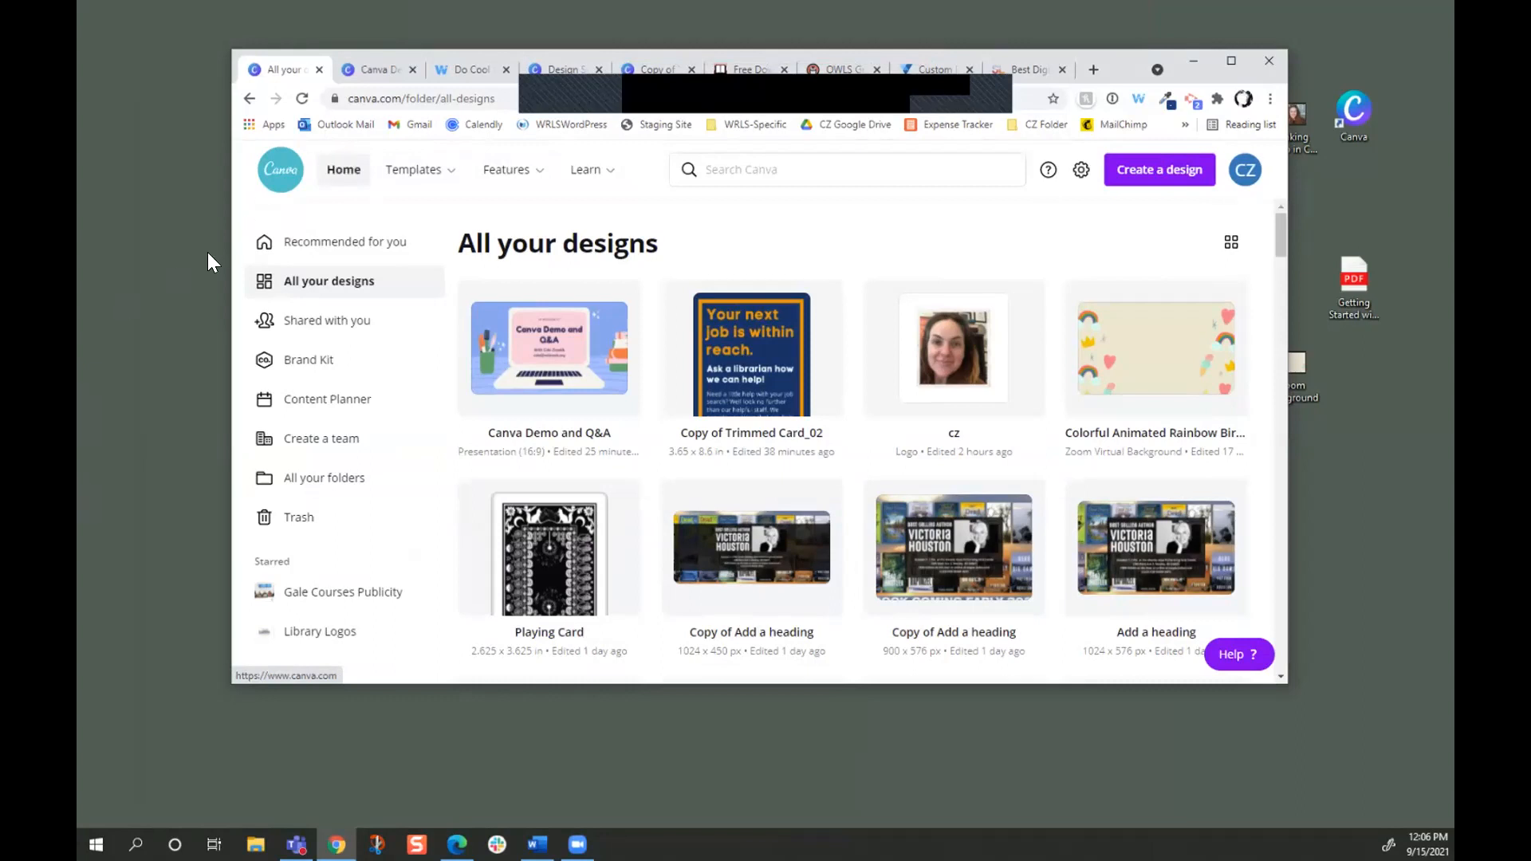
left_click(303, 376)
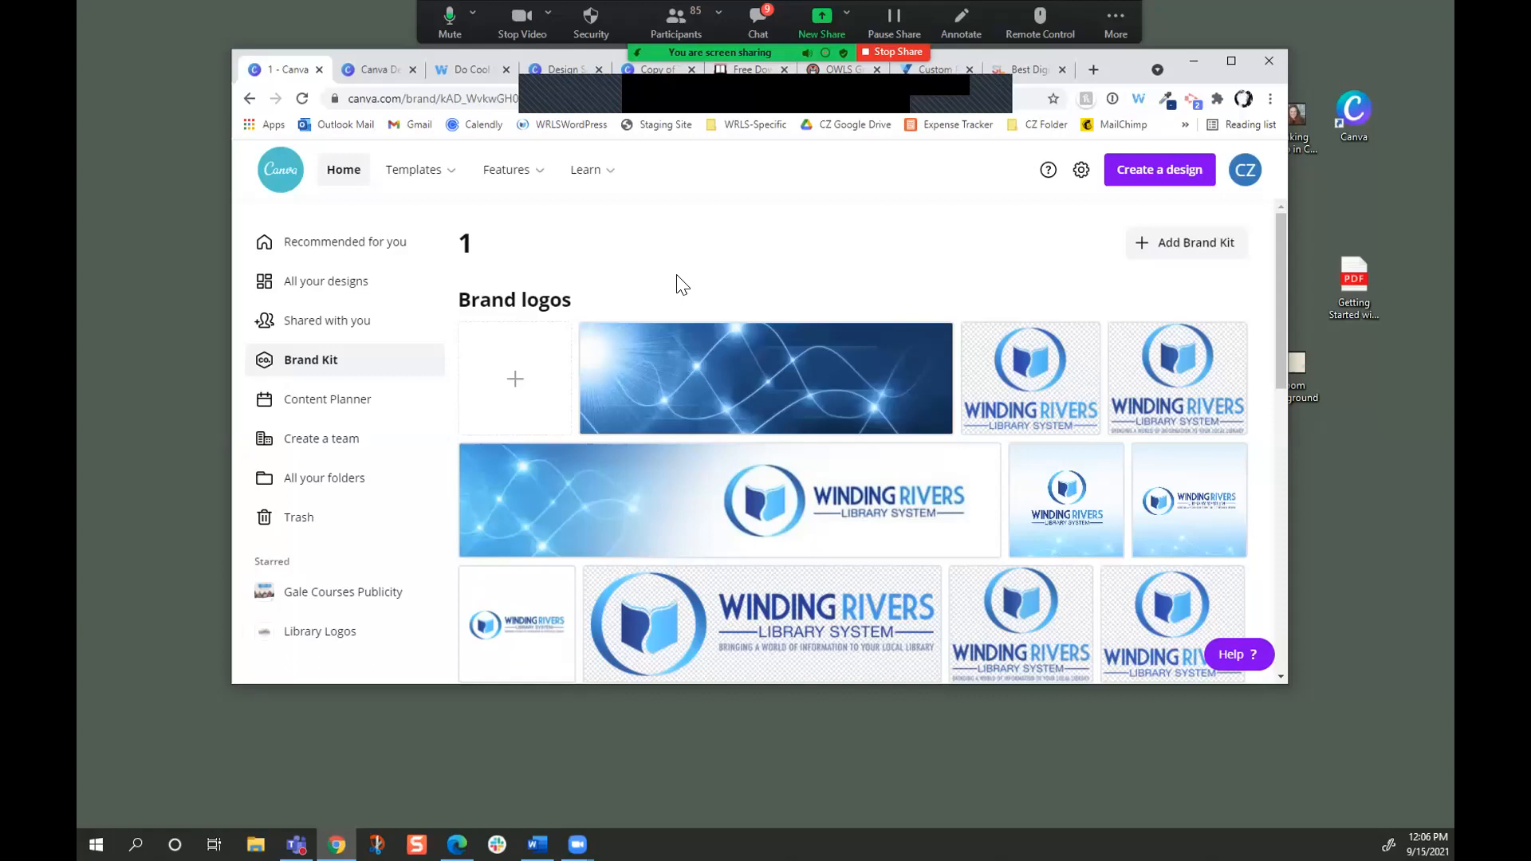
scroll(753, 251, "down", 3)
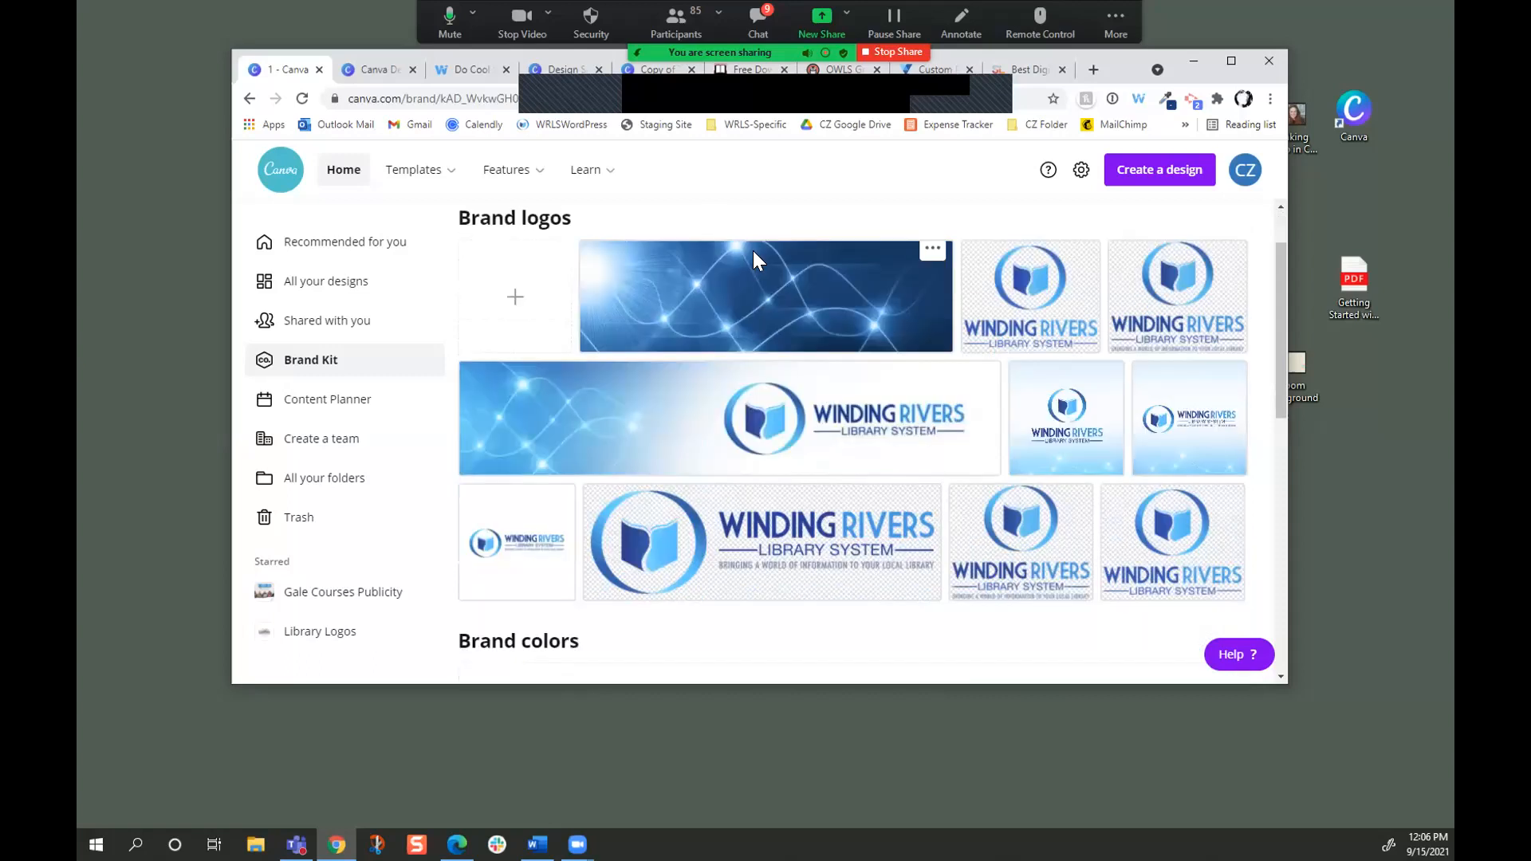
scroll(773, 287, "down", 1)
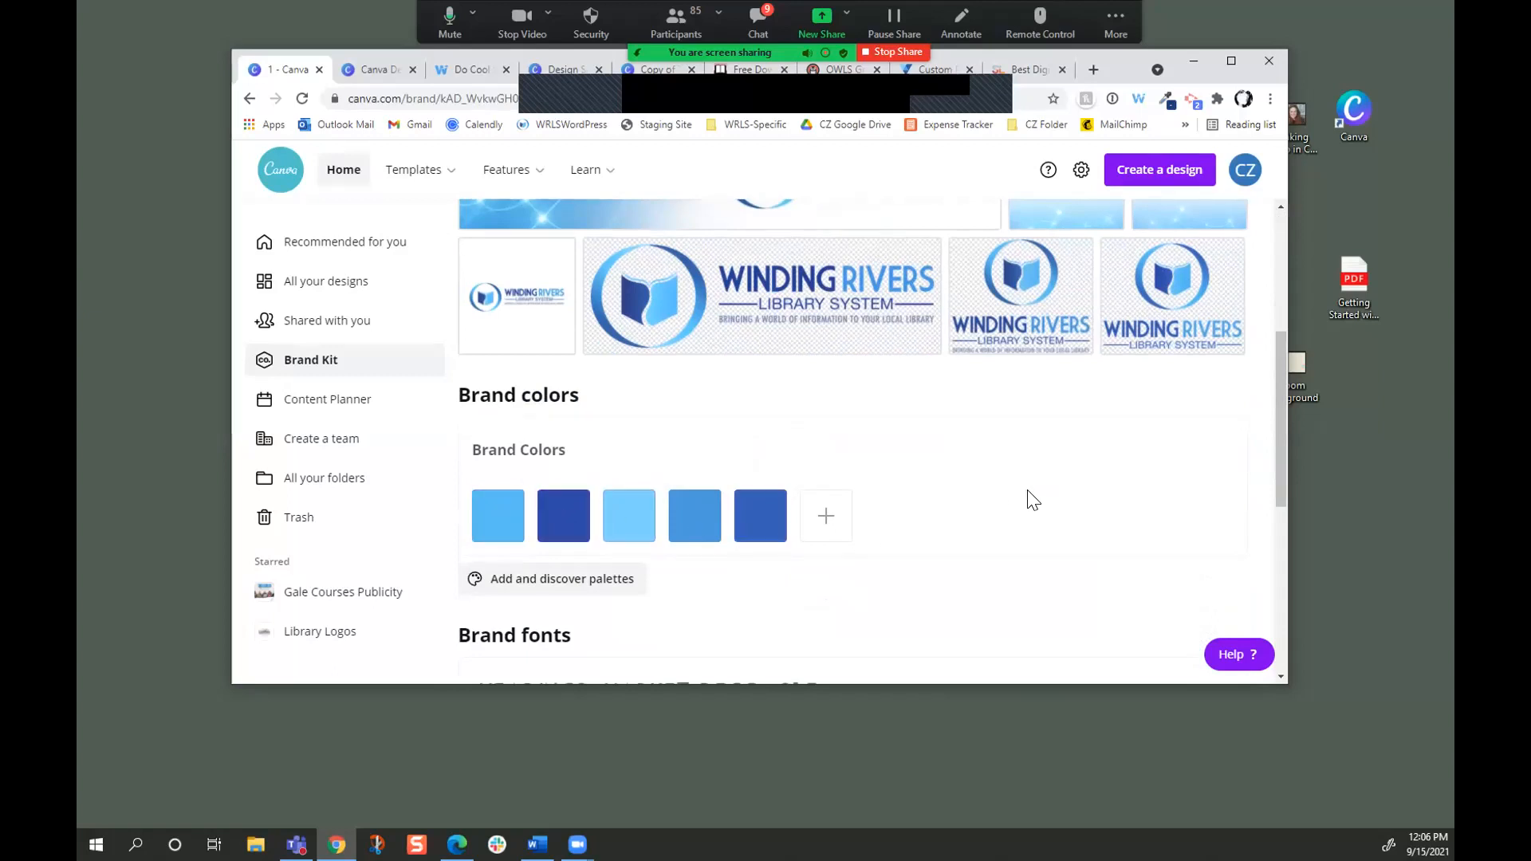
scroll(903, 454, "down", 1)
scroll(903, 454, "down", 2)
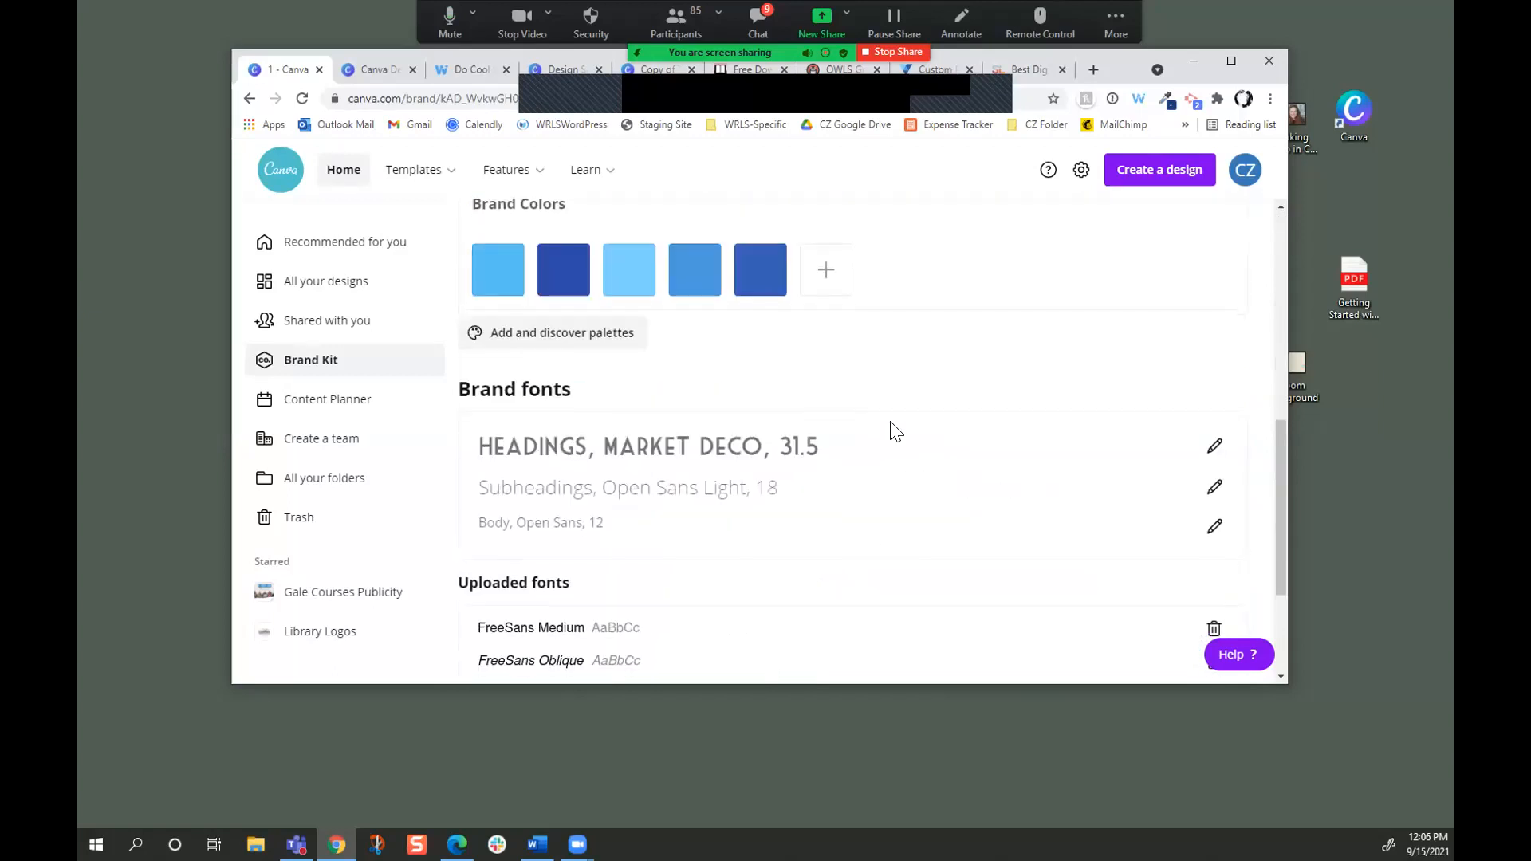
scroll(892, 407, "down", 1)
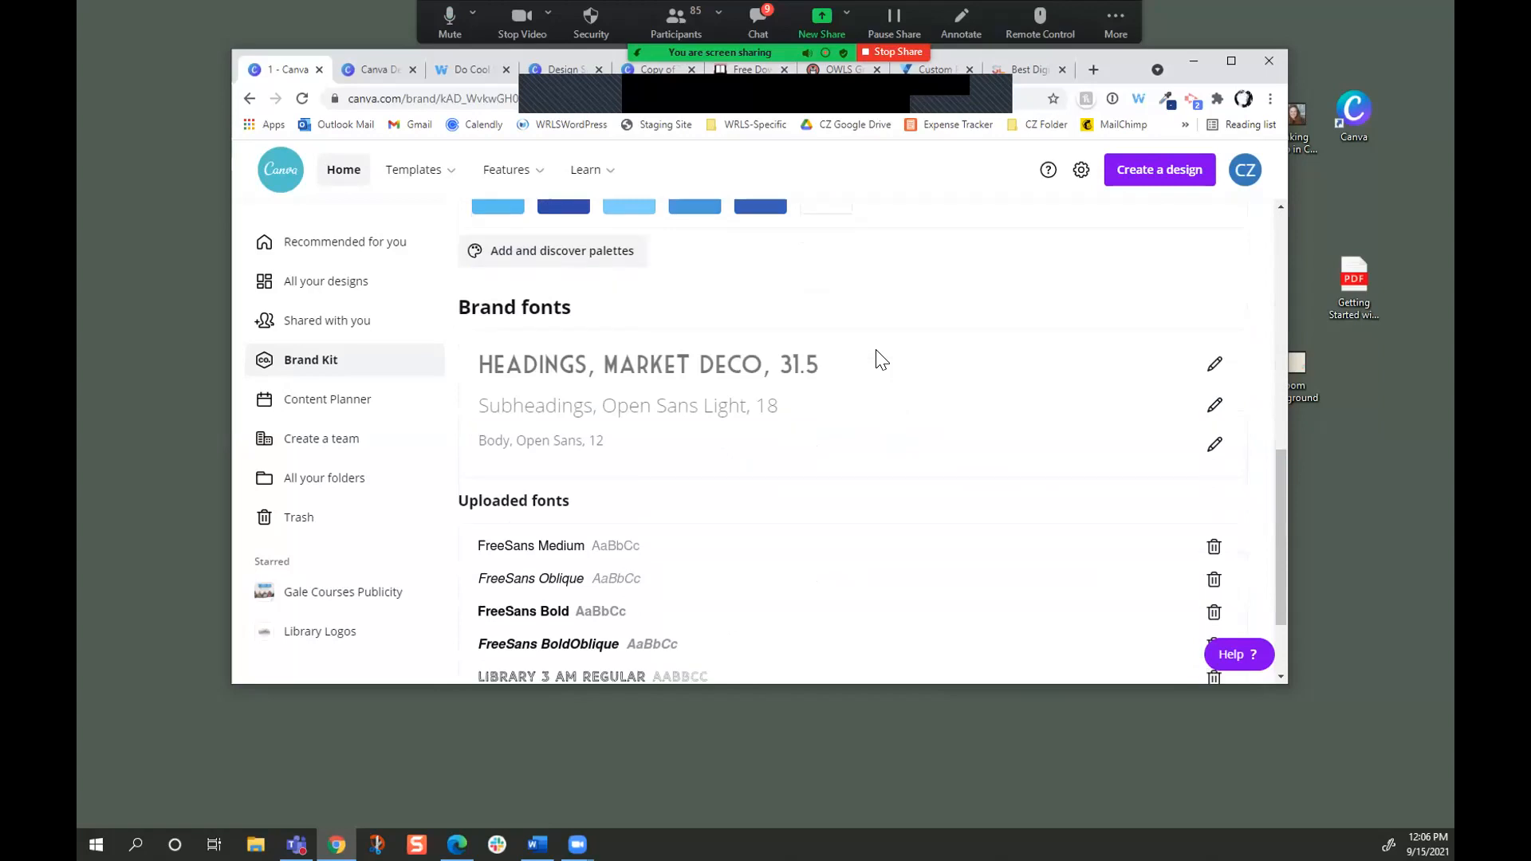
scroll(877, 362, "down", 1)
scroll(883, 399, "down", 1)
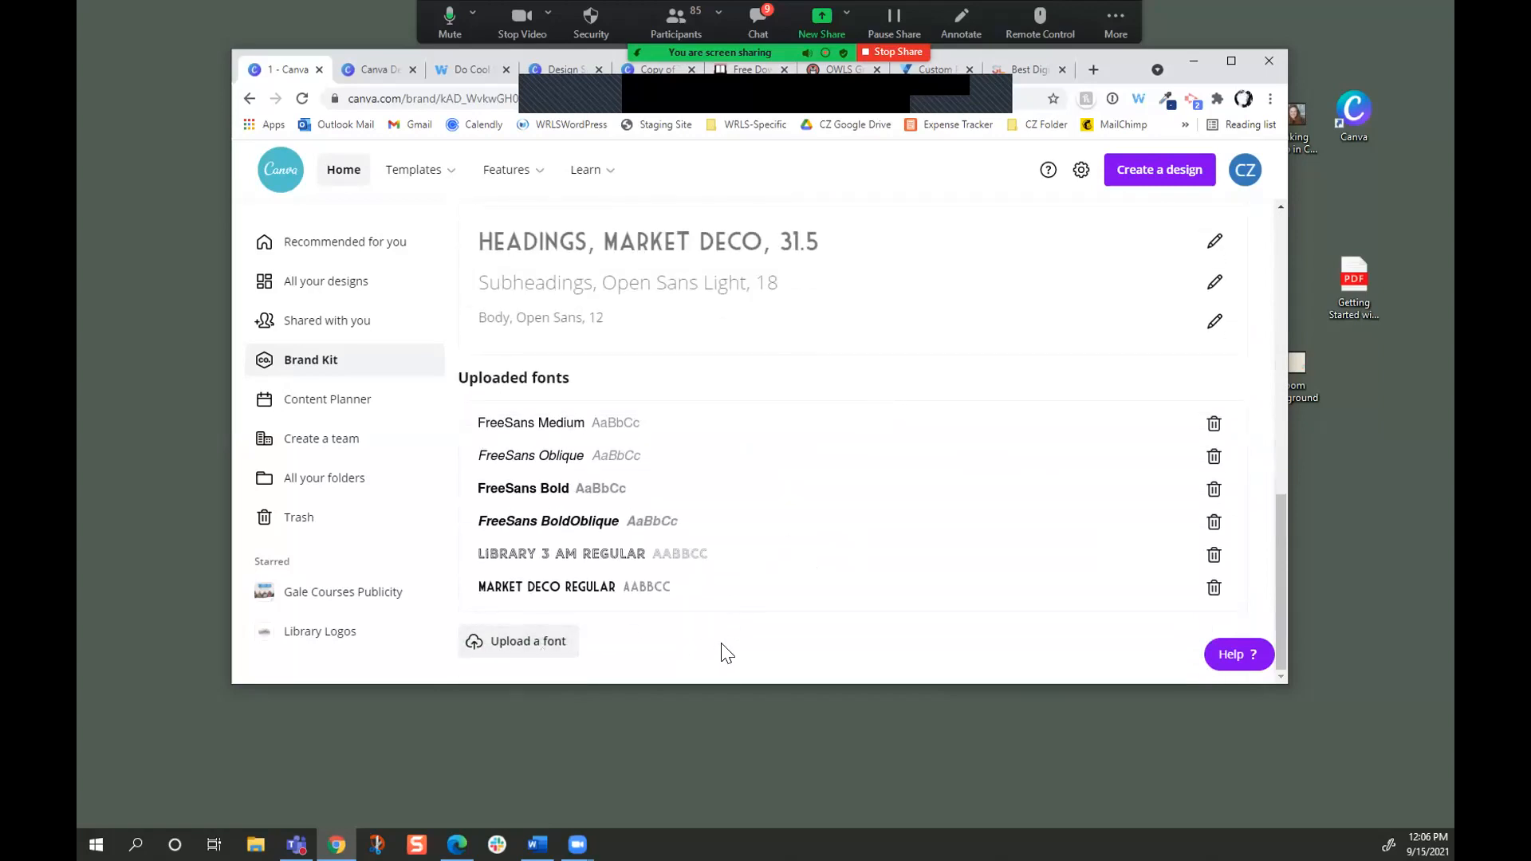
scroll(722, 650, "up", 6)
scroll(737, 634, "down", 3)
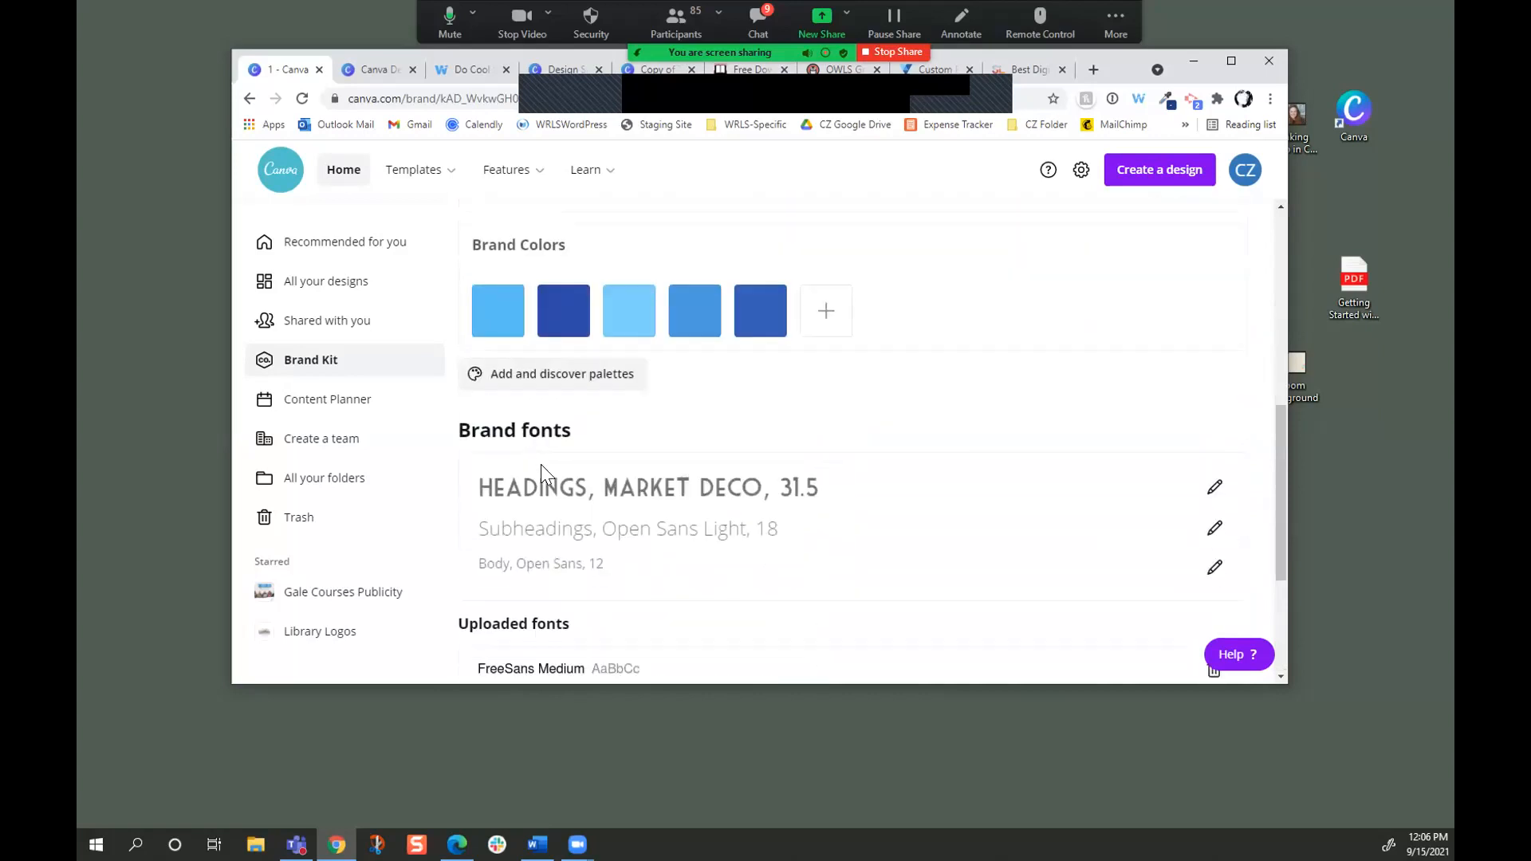
scroll(797, 500, "up", 4)
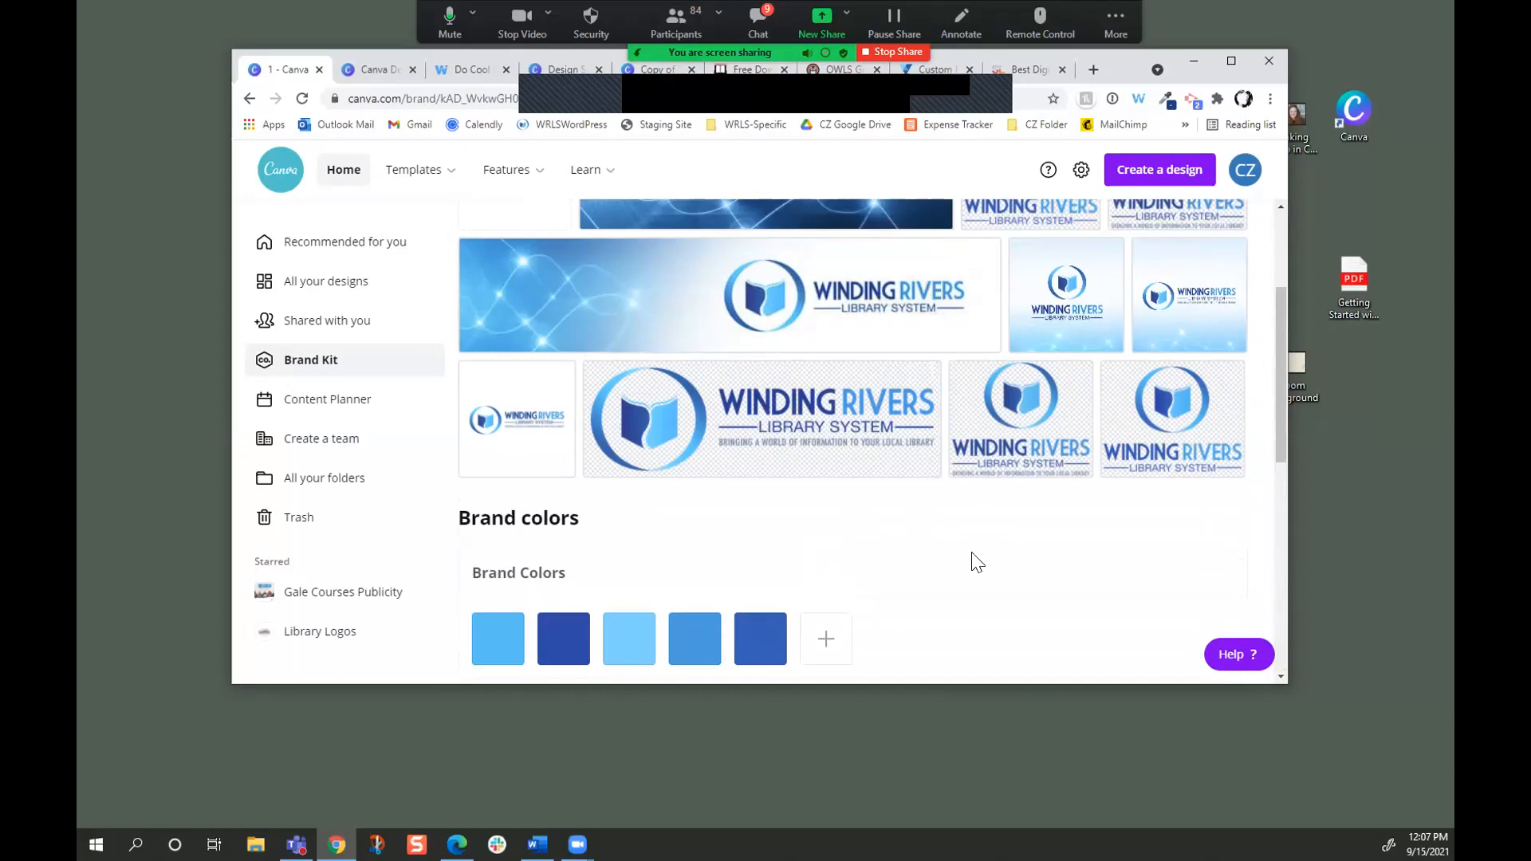
scroll(661, 564, "down", 1)
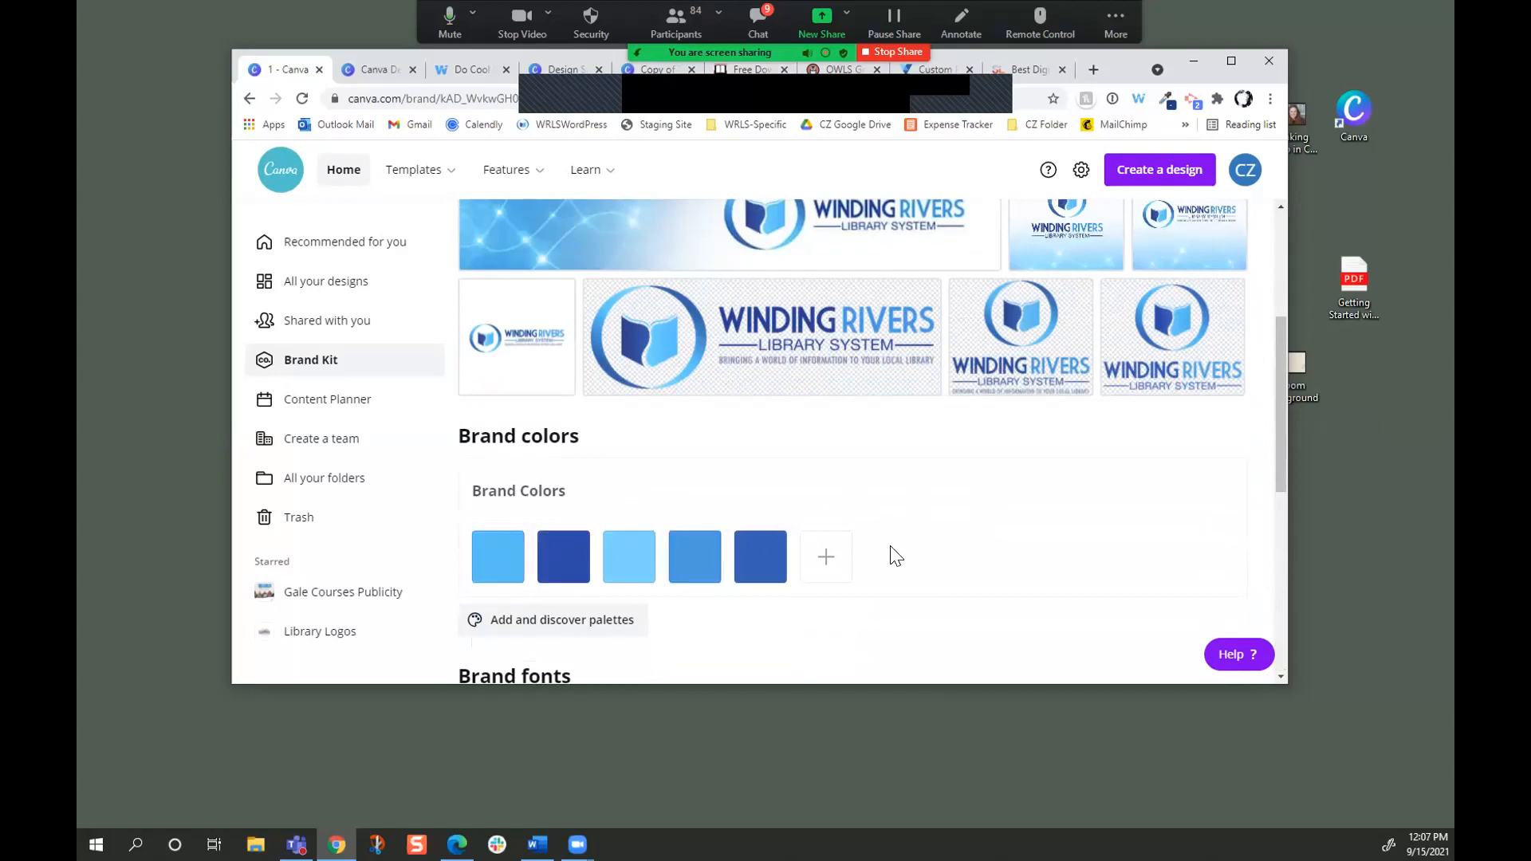
scroll(693, 397, "up", 2)
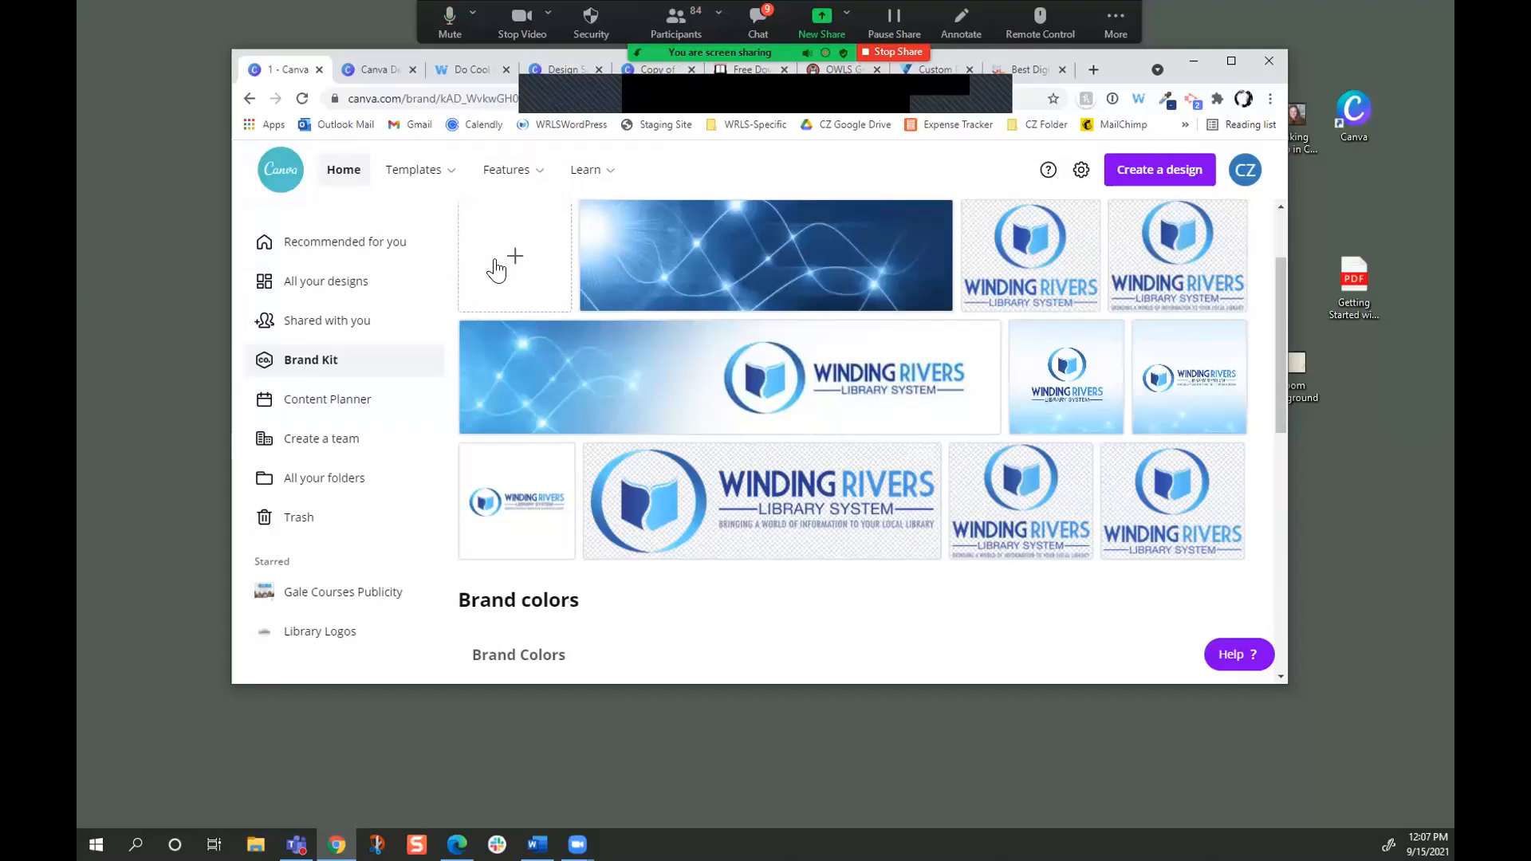
Create a new blank design using the Flyer format.
left_click(1166, 178)
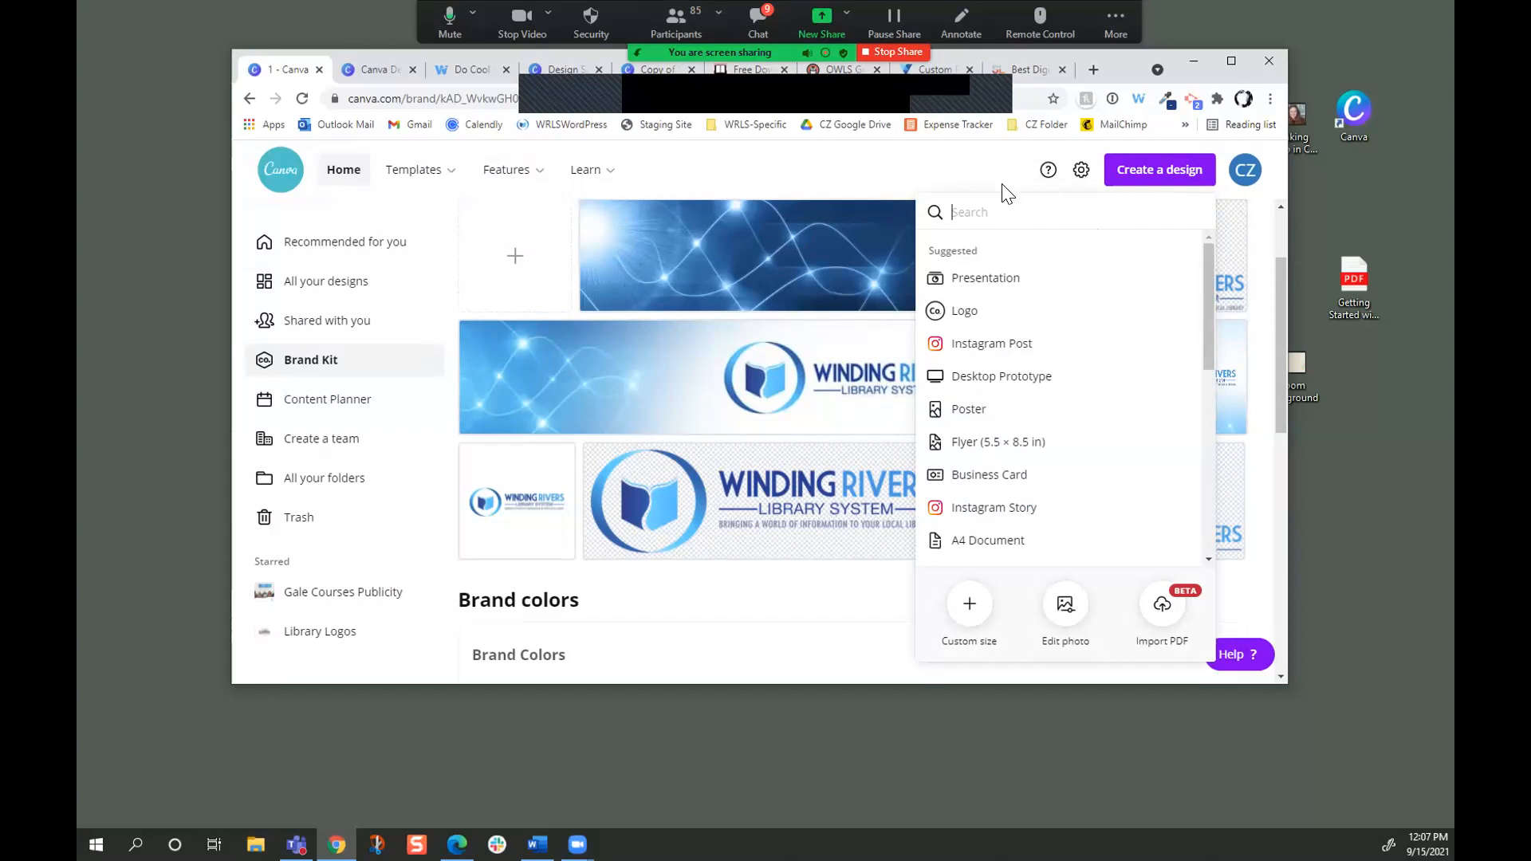
type("fly")
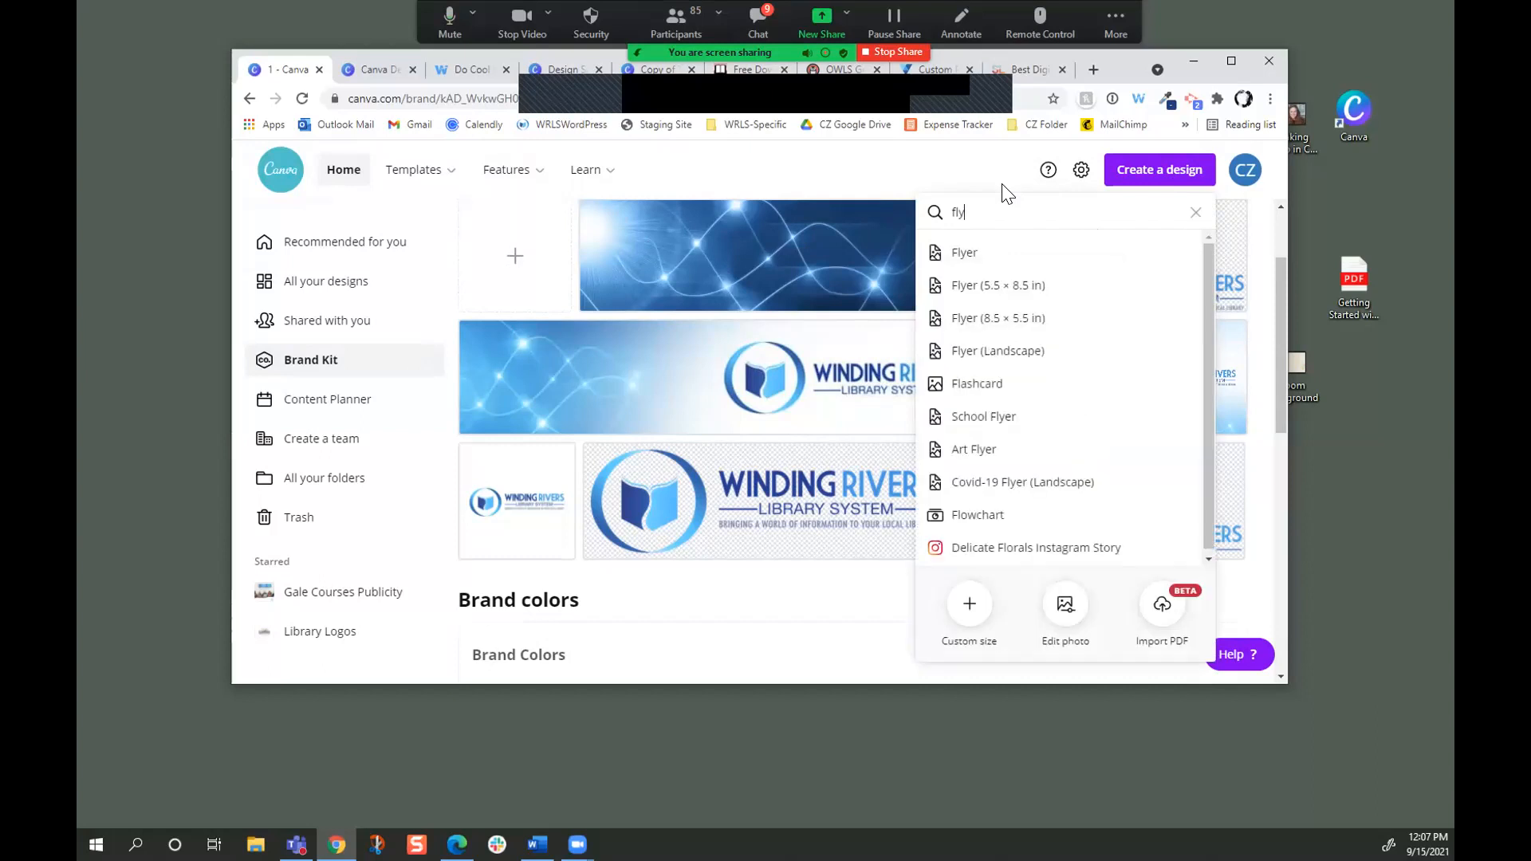
left_click(967, 255)
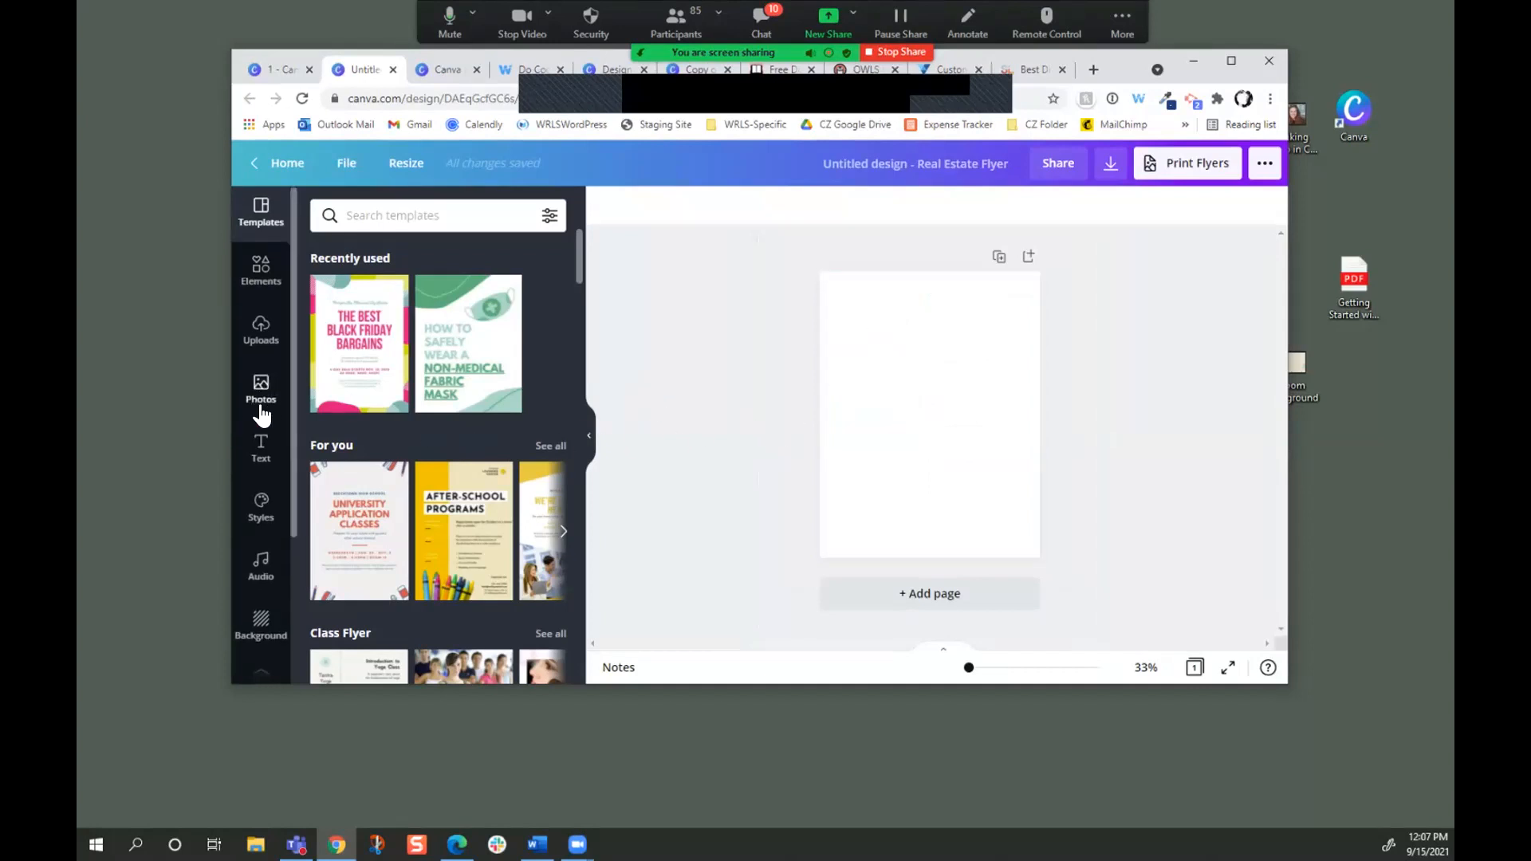
Place the stacked Winding Rivers brand logo with tagline, reduced in size, at the flyer's lower right and add a default heading.
scroll(259, 398, "down", 3)
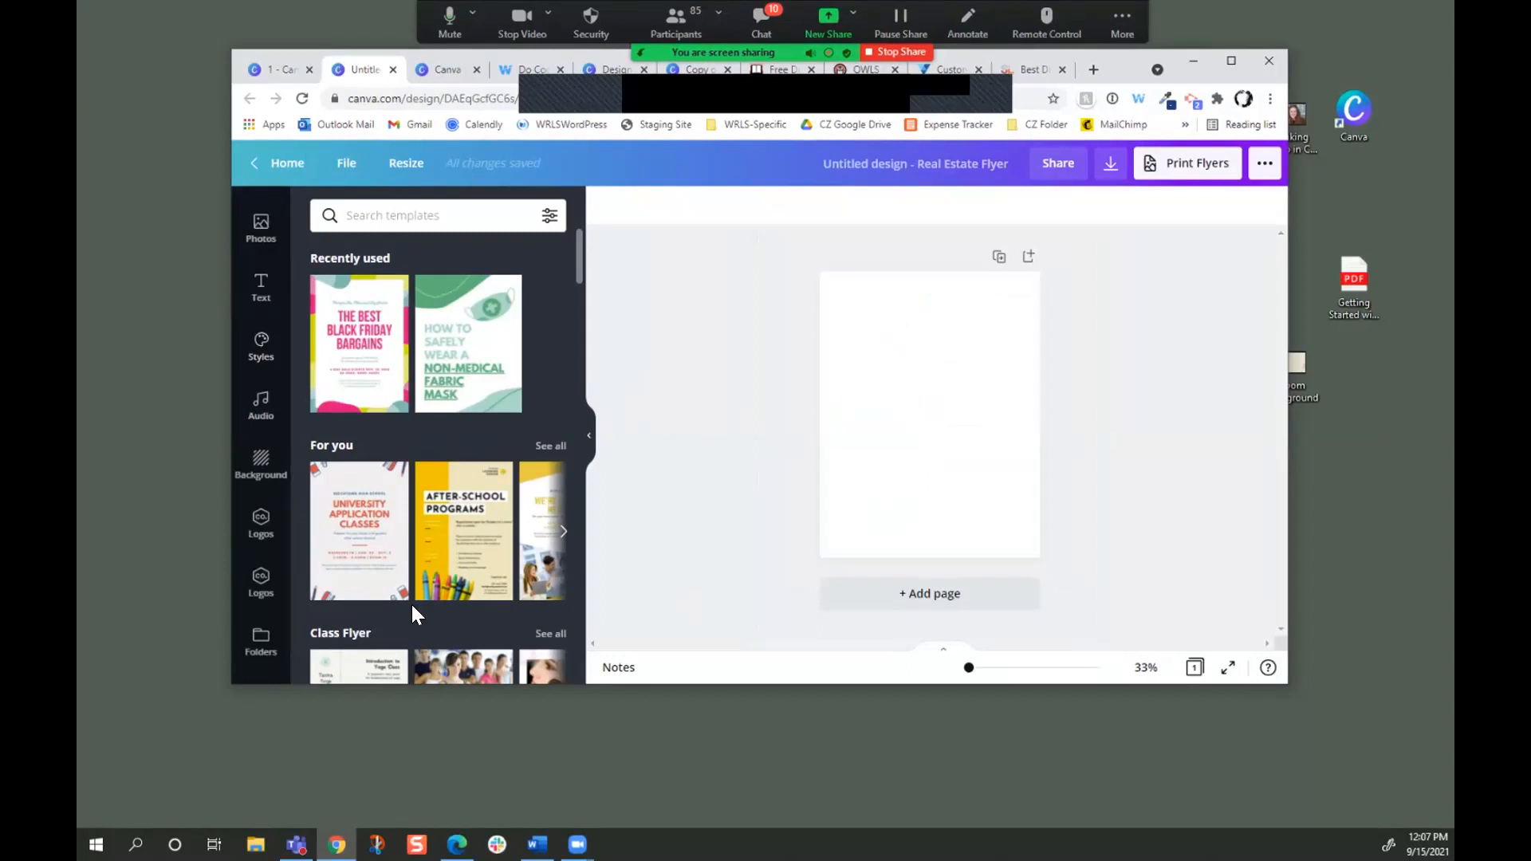
left_click(252, 526)
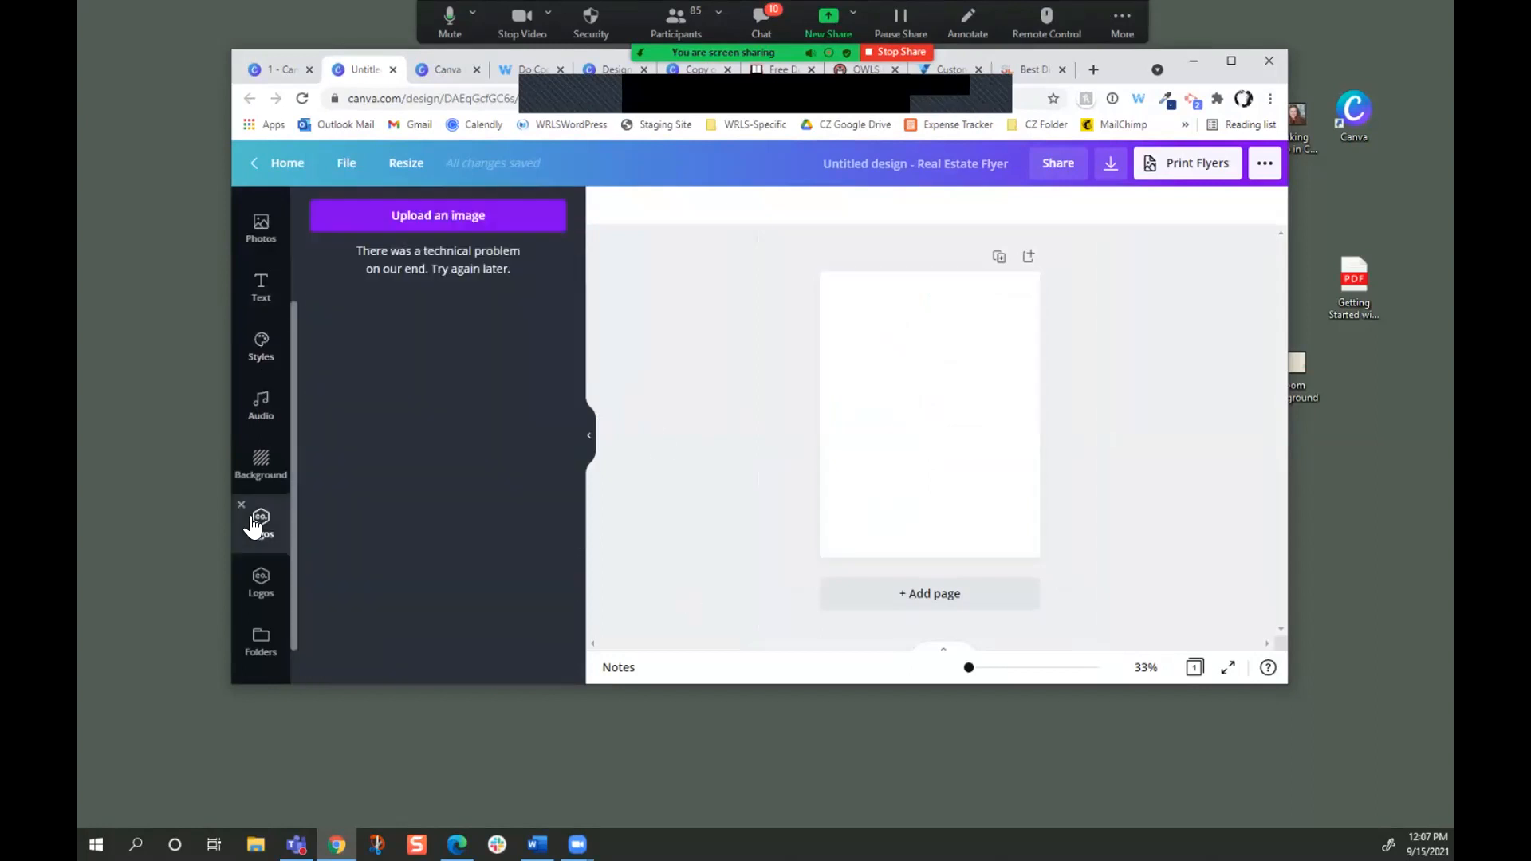
left_click(263, 577)
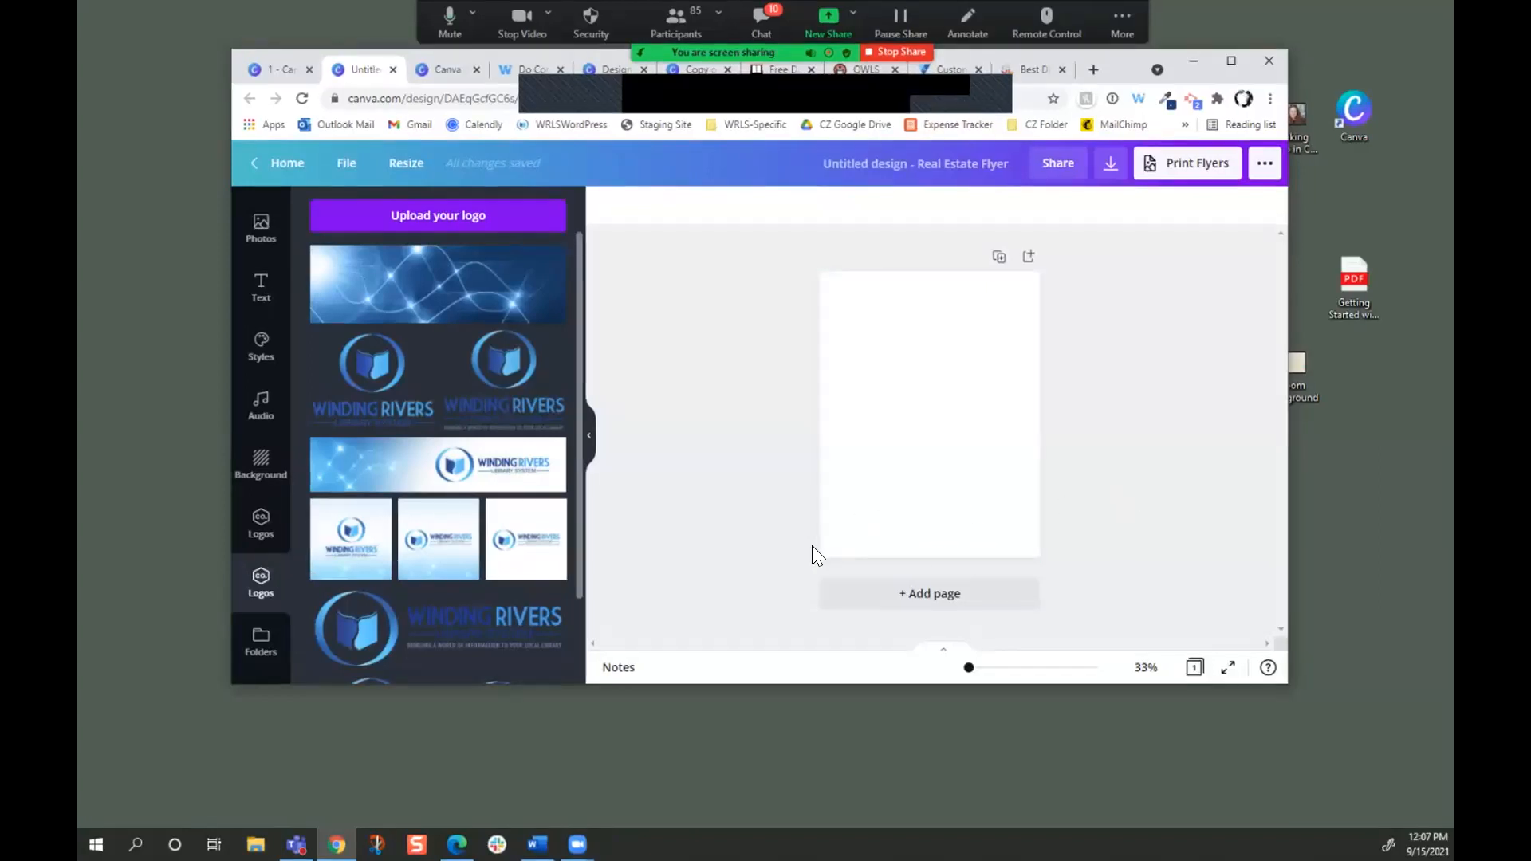
left_click_drag(506, 396, 936, 494)
left_click_drag(867, 432, 929, 481)
left_click(272, 288)
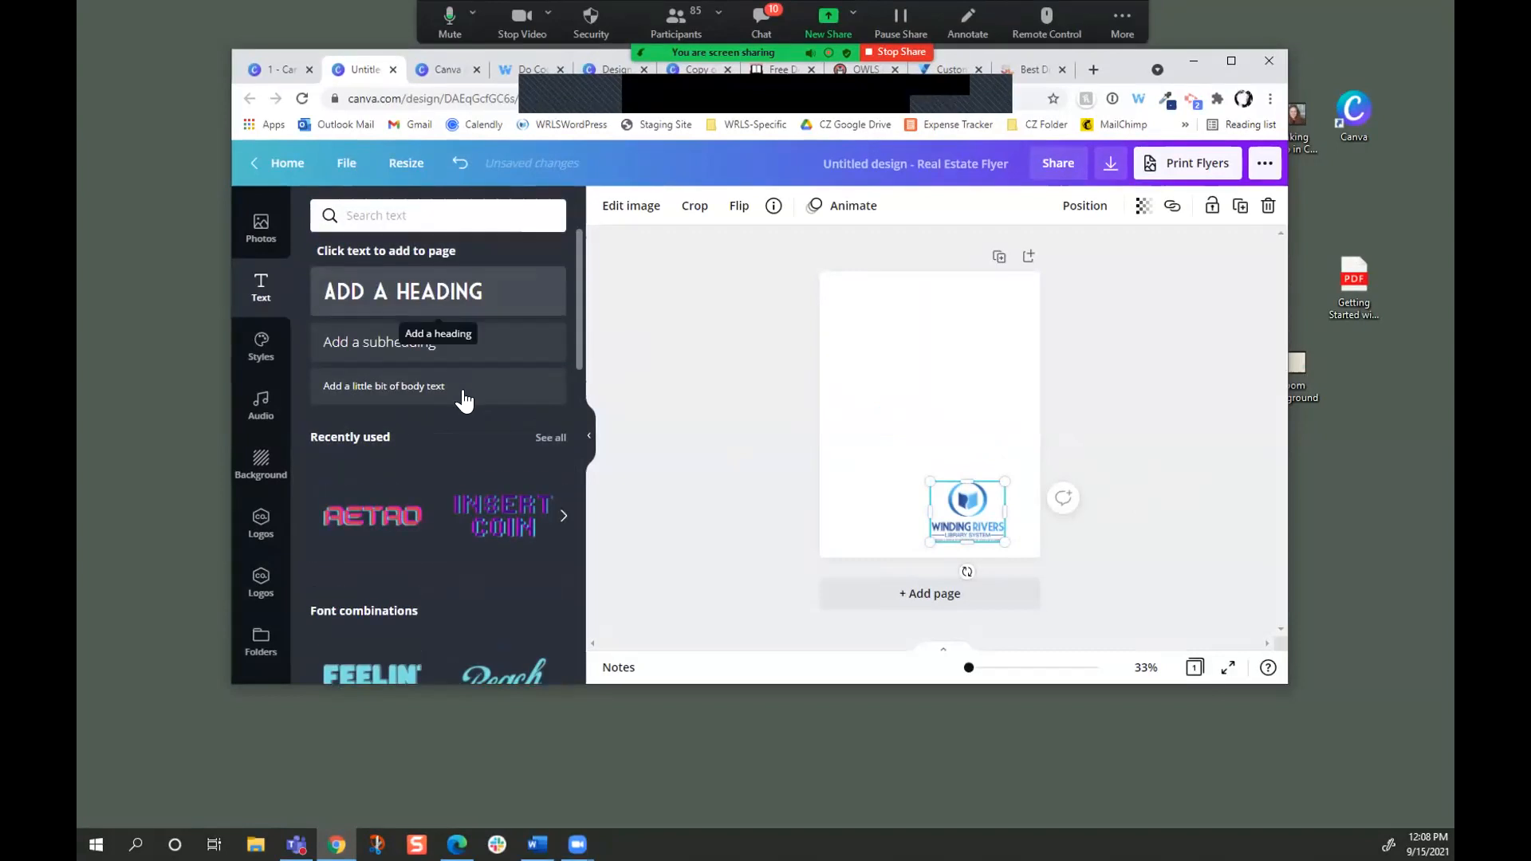
left_click(378, 285)
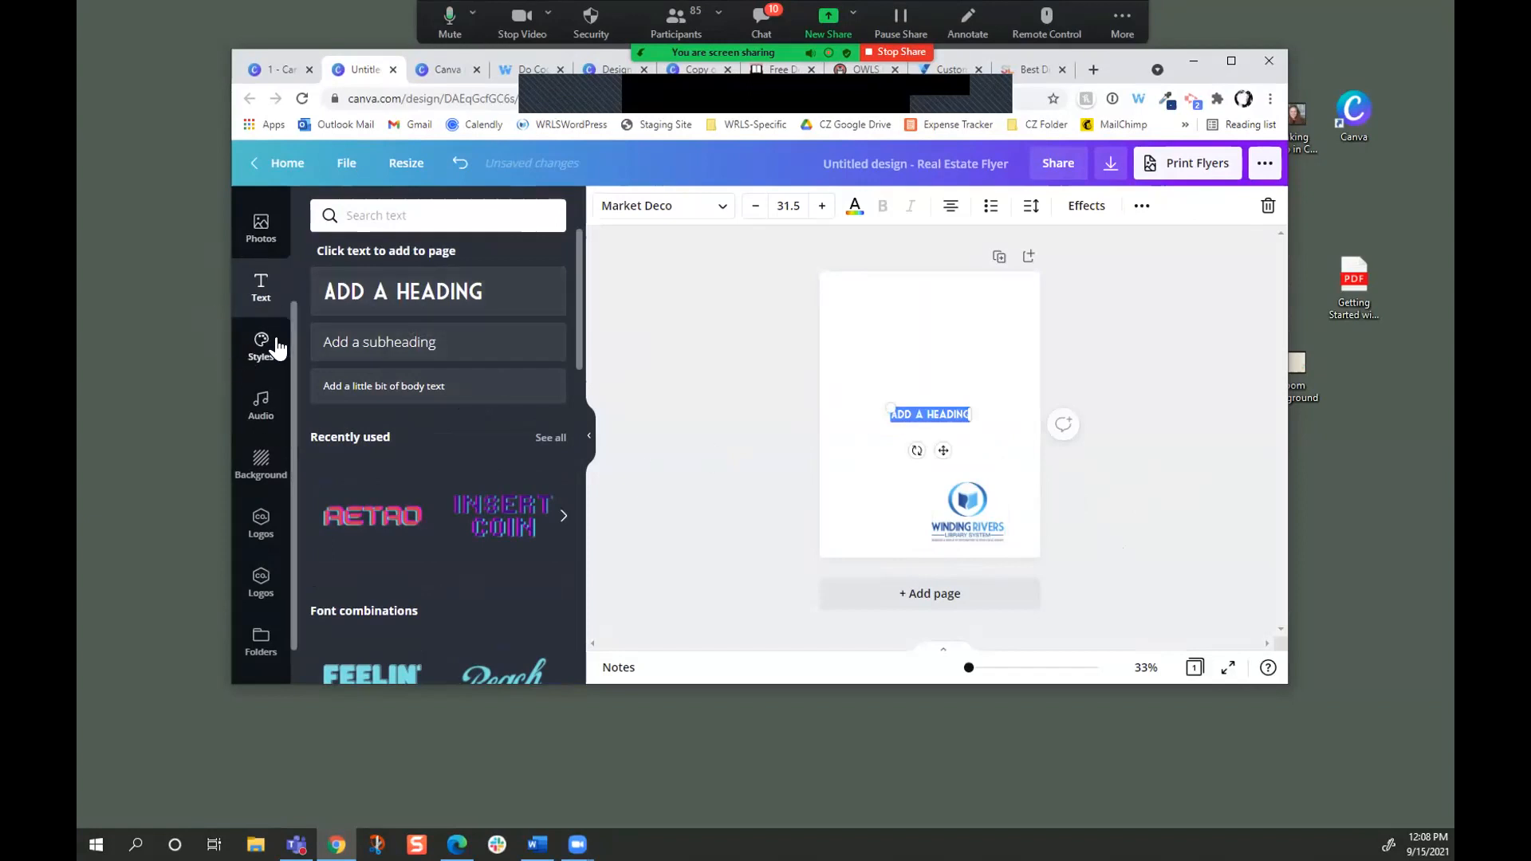
Add the recently used star graphic above the heading and recolor it with the third brand color, light blue.
scroll(261, 311, "up", 3)
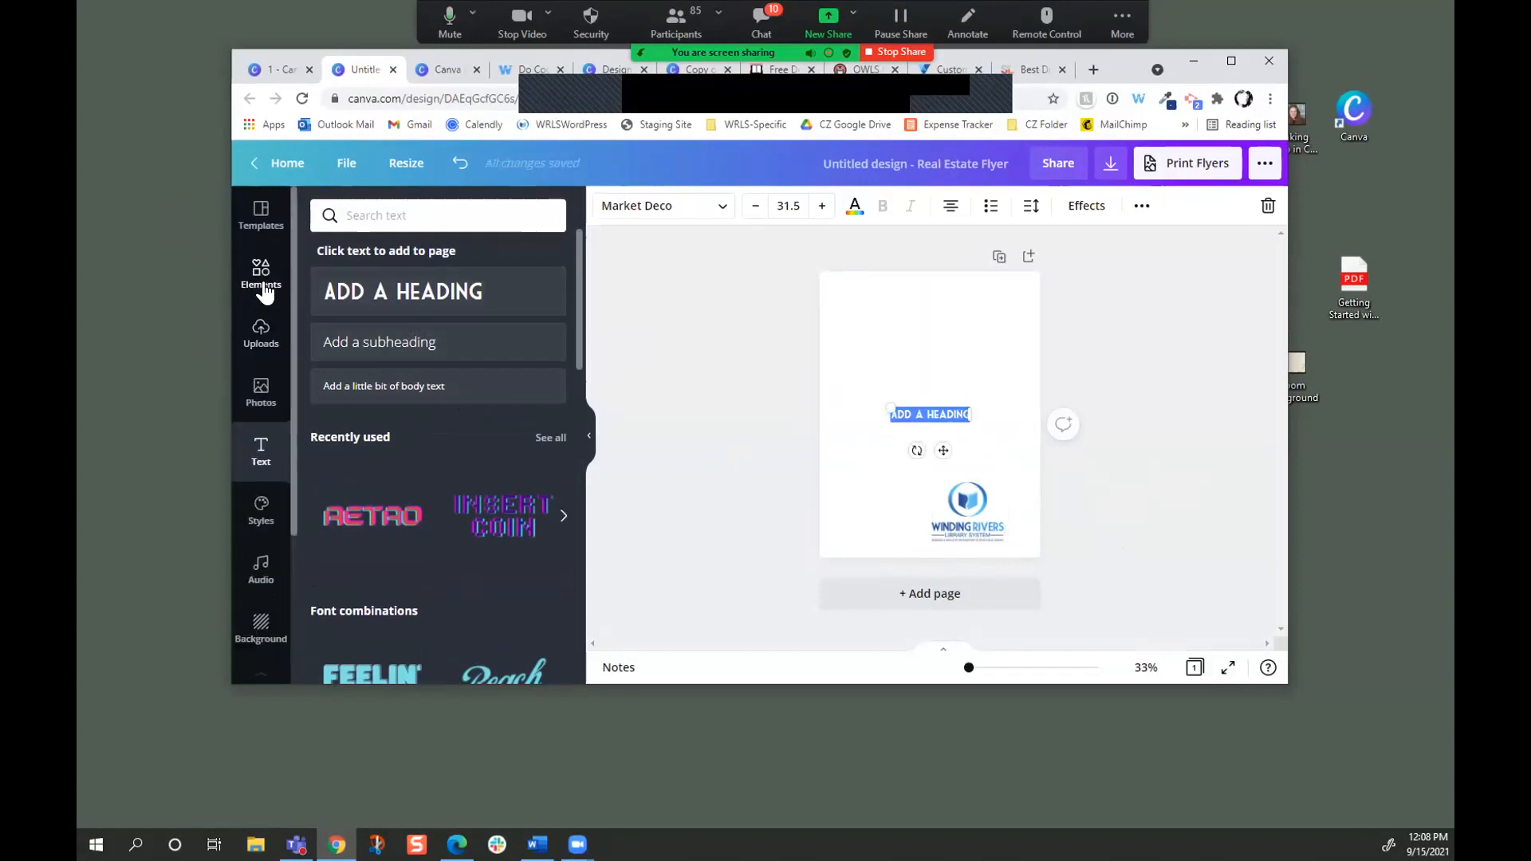
left_click(263, 285)
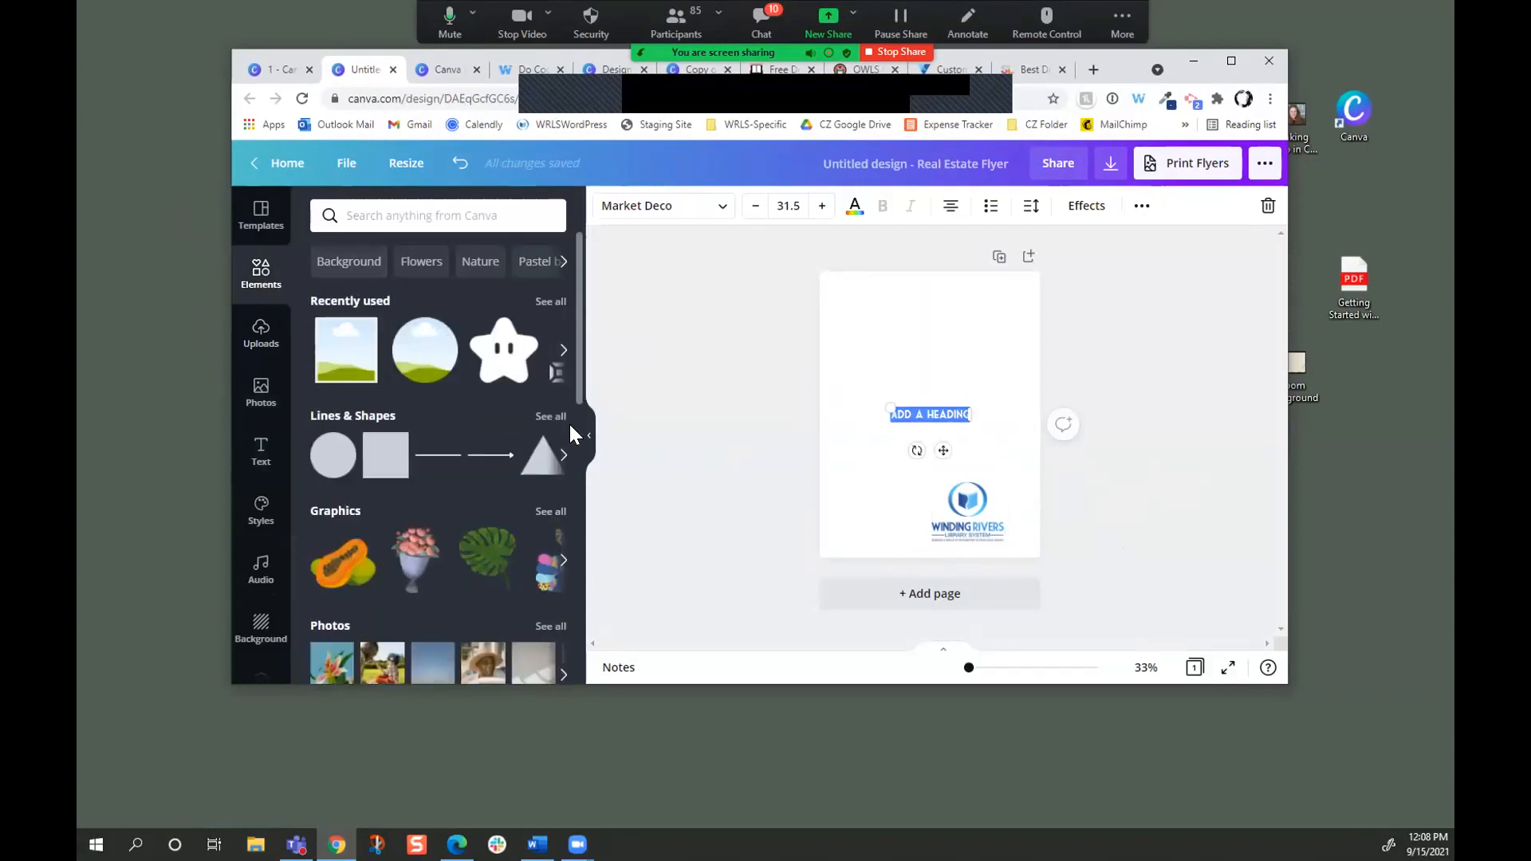
left_click_drag(477, 373, 868, 350)
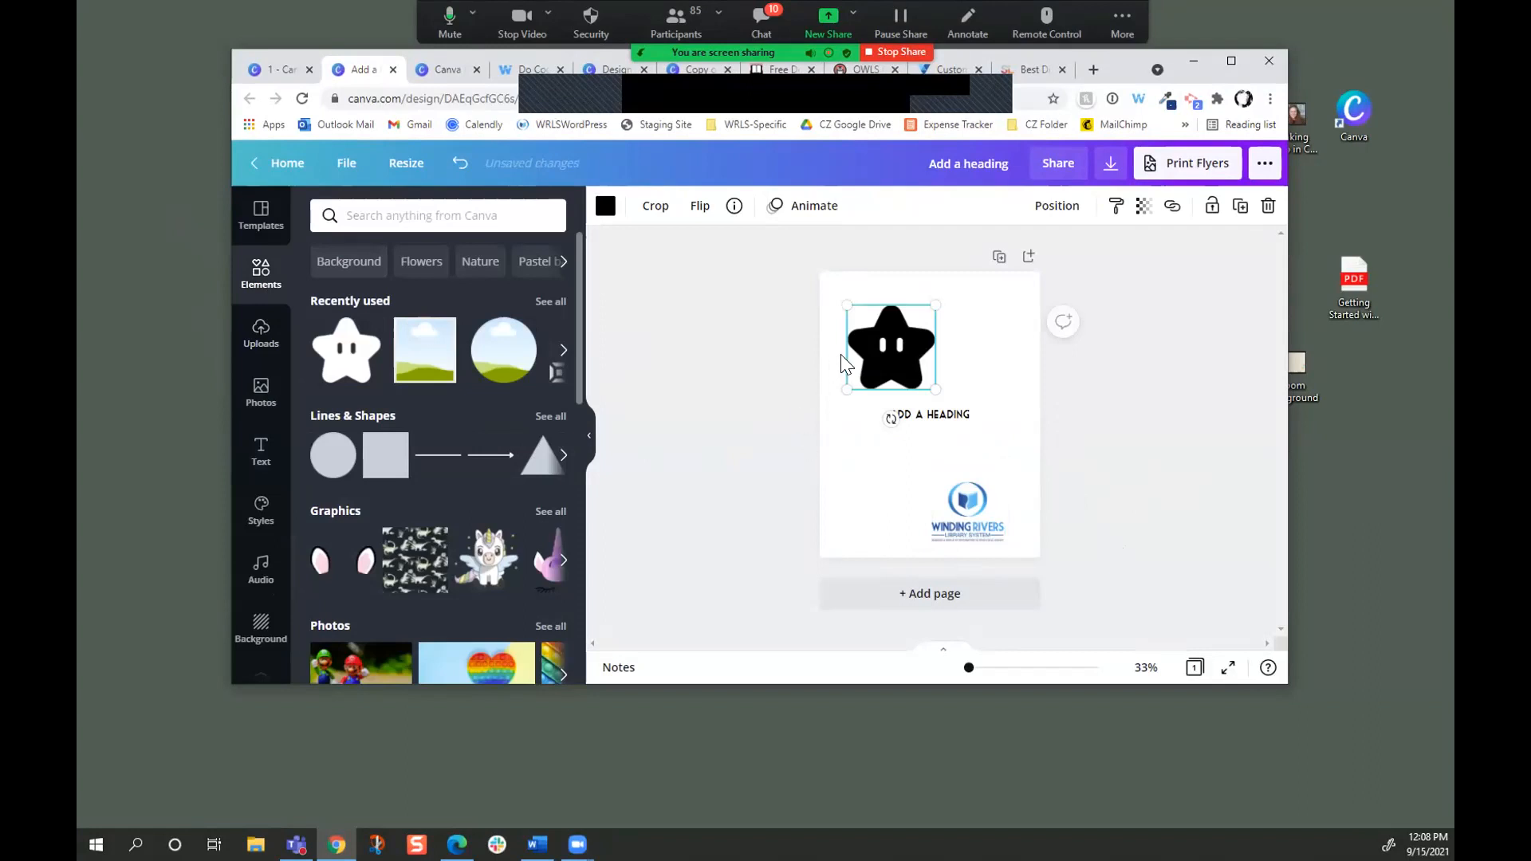
left_click(605, 209)
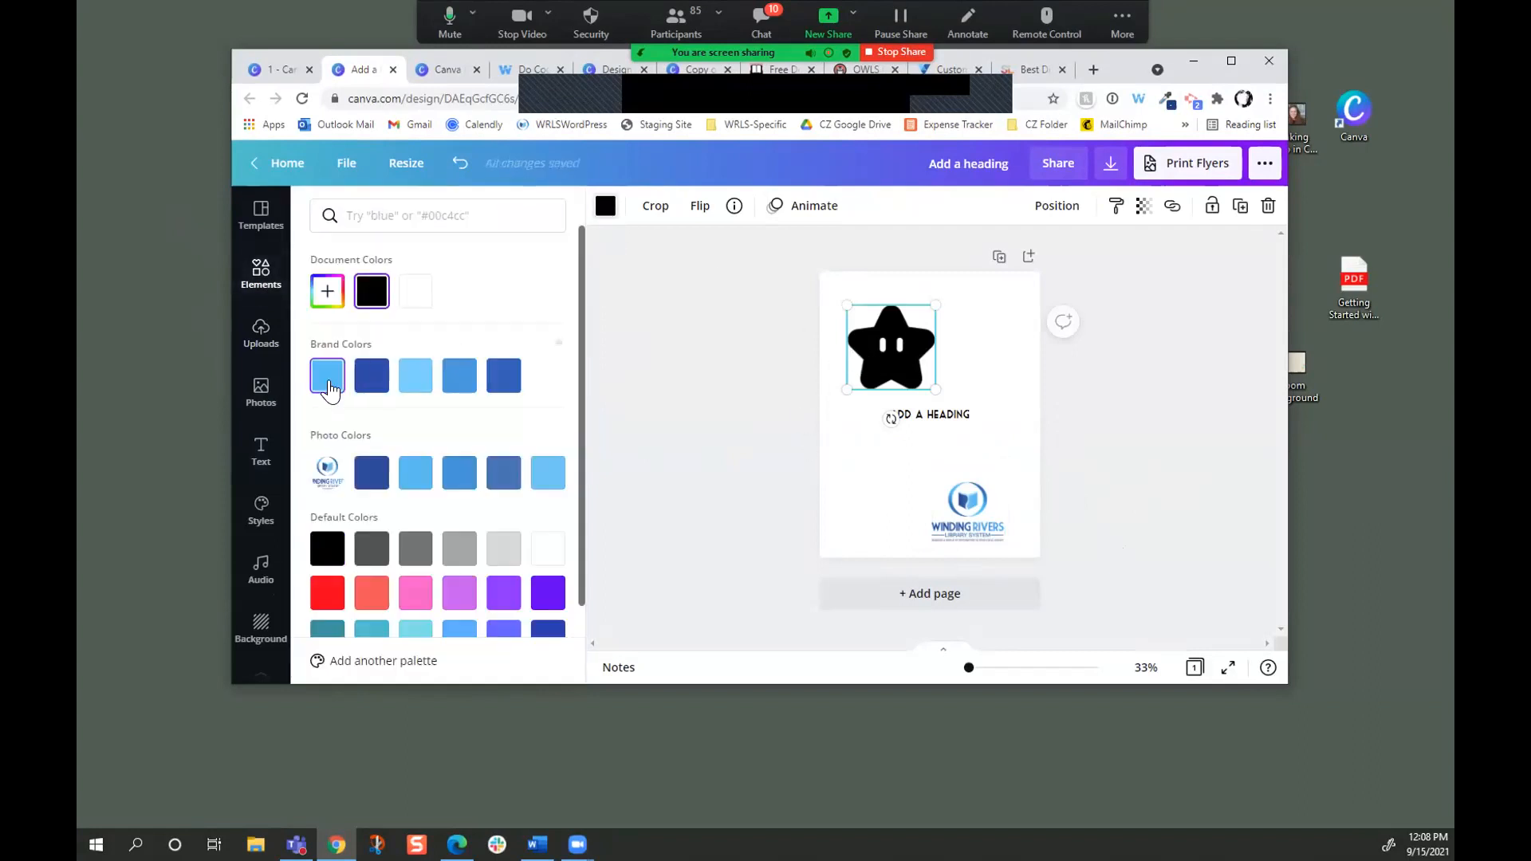
left_click(372, 378)
left_click(424, 385)
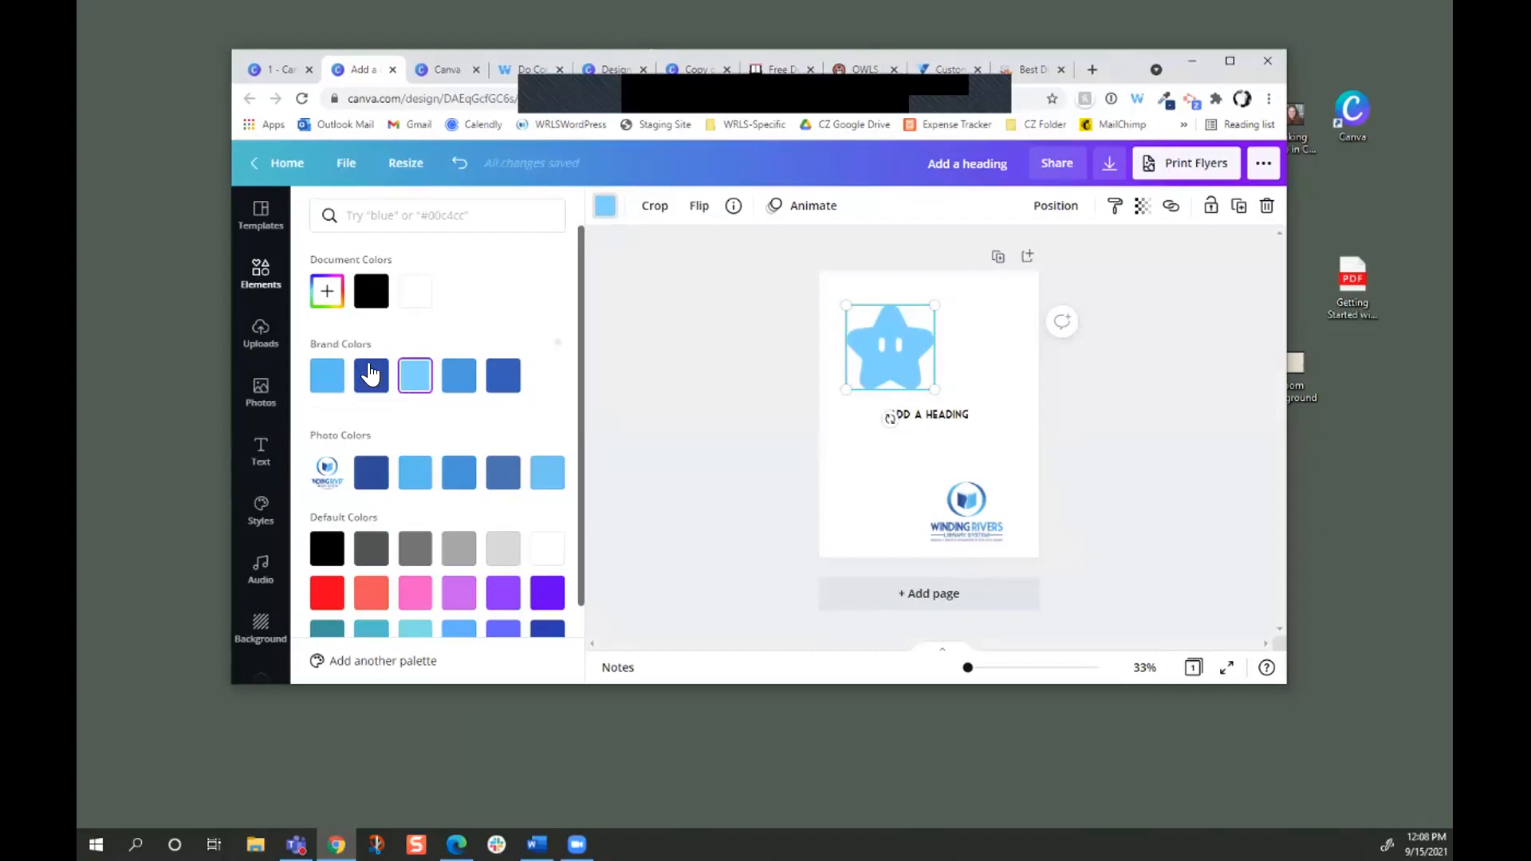
Browse the design elements, rerun the recent search for "pokeball" and look through the graphics found.
left_click(260, 271)
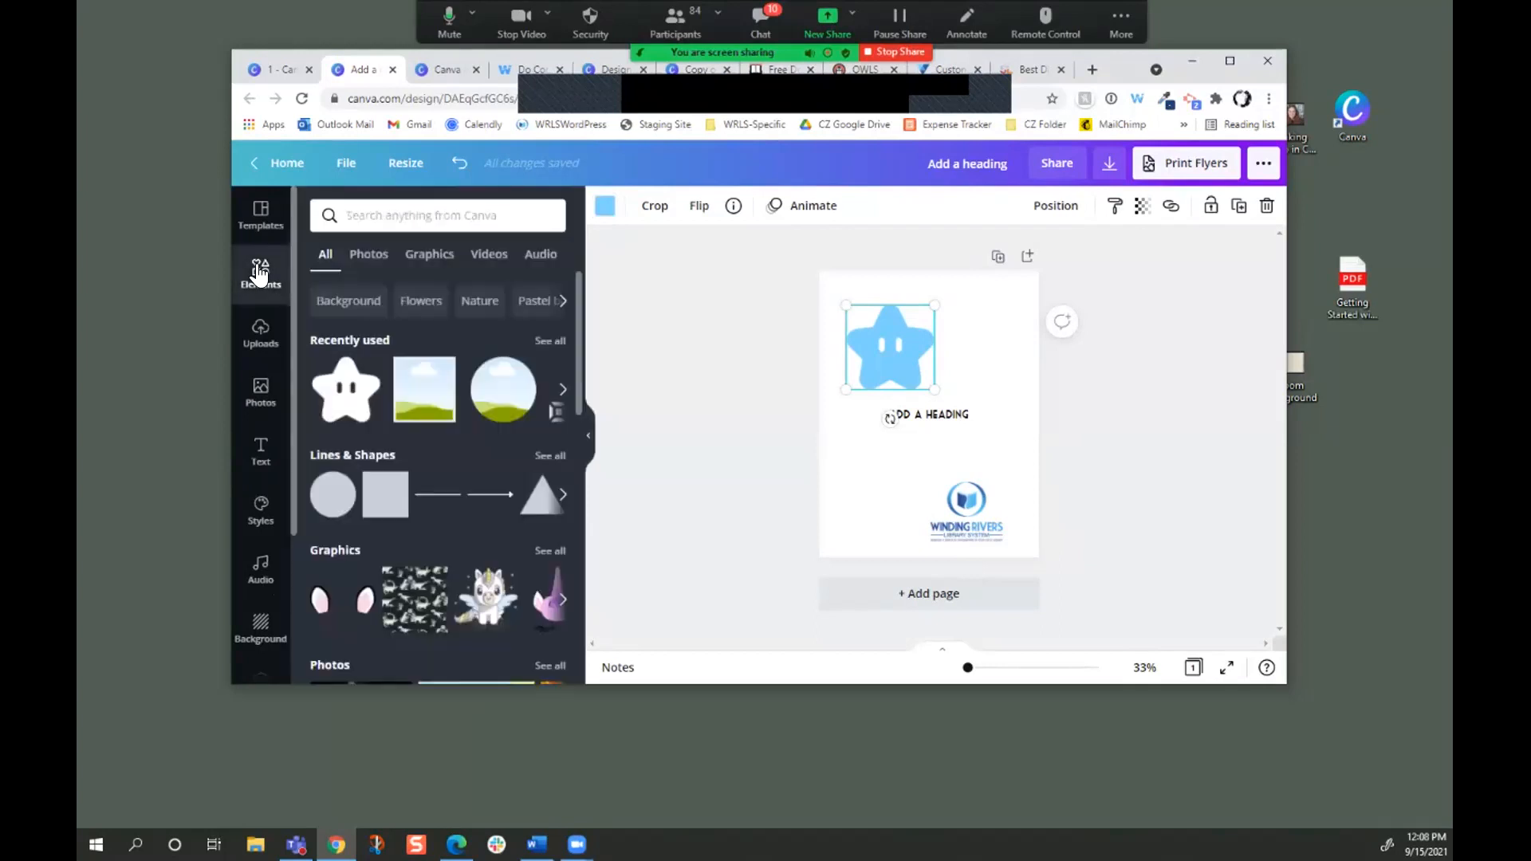
scroll(496, 480, "down", 3)
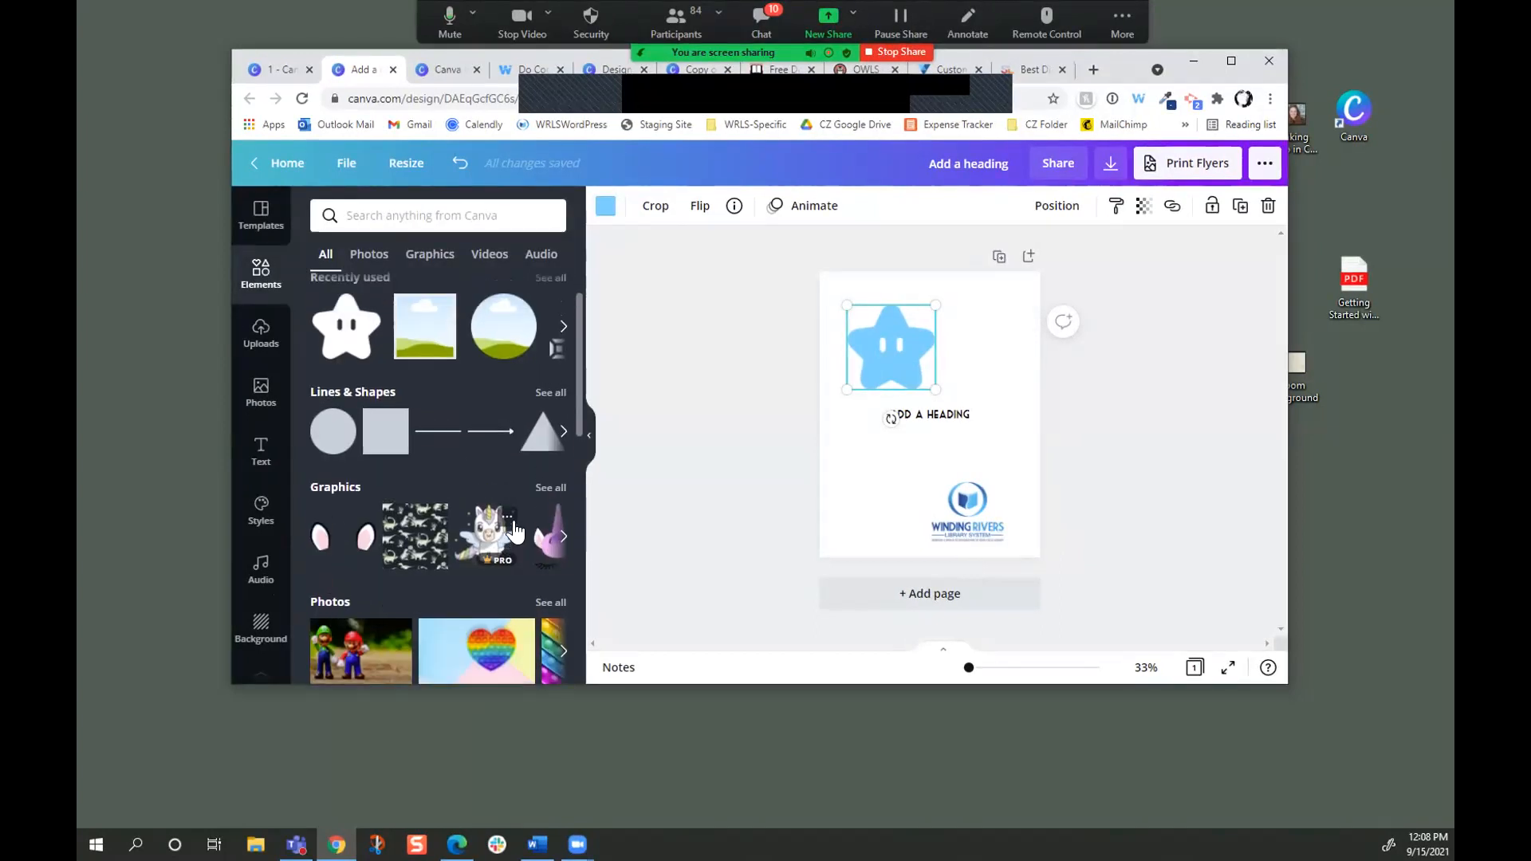
scroll(473, 425, "up", 4)
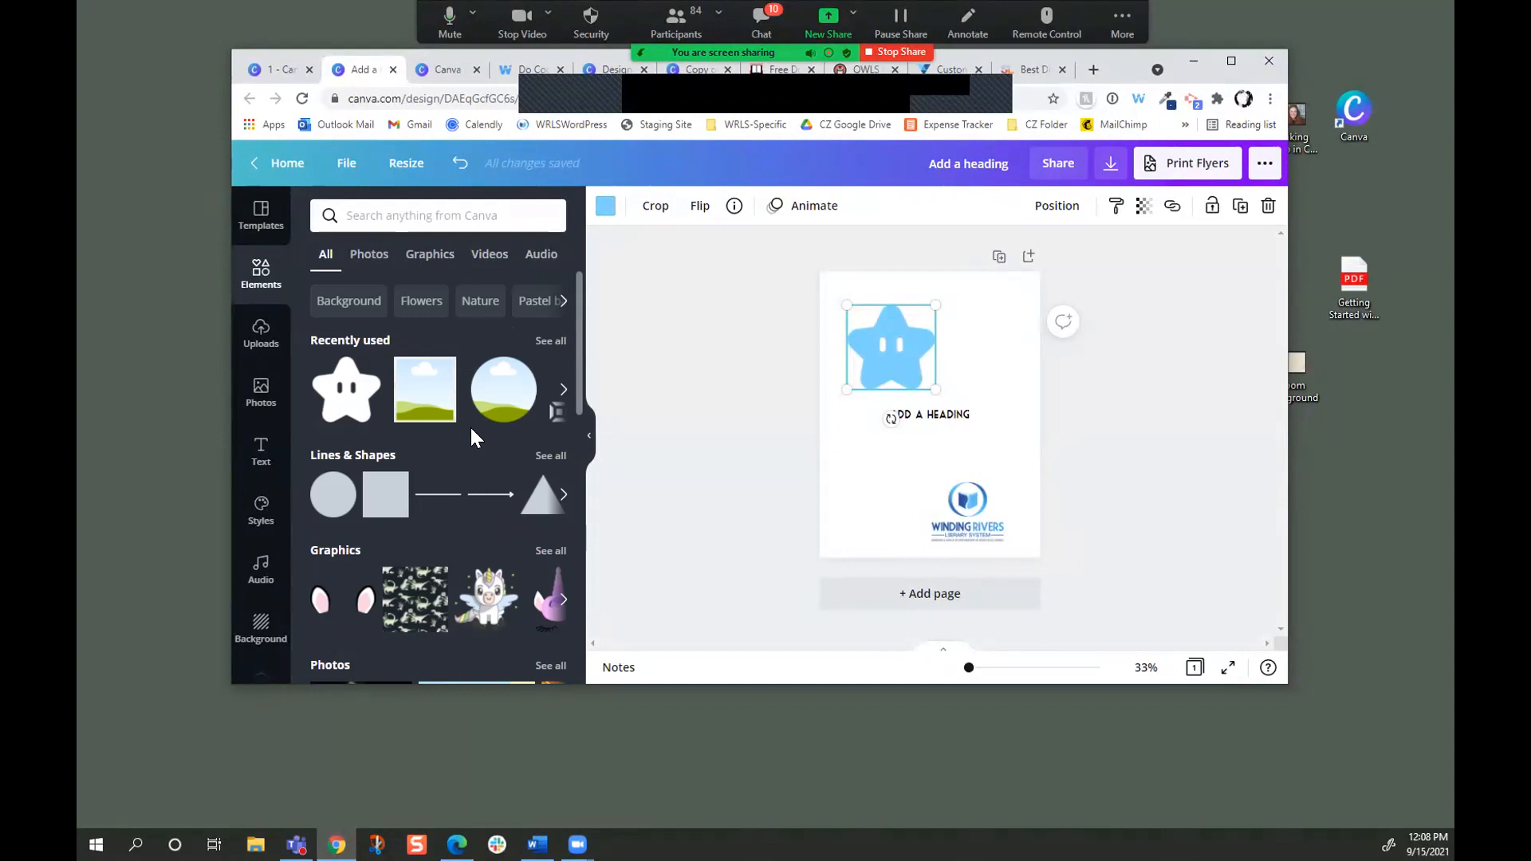
left_click(379, 219)
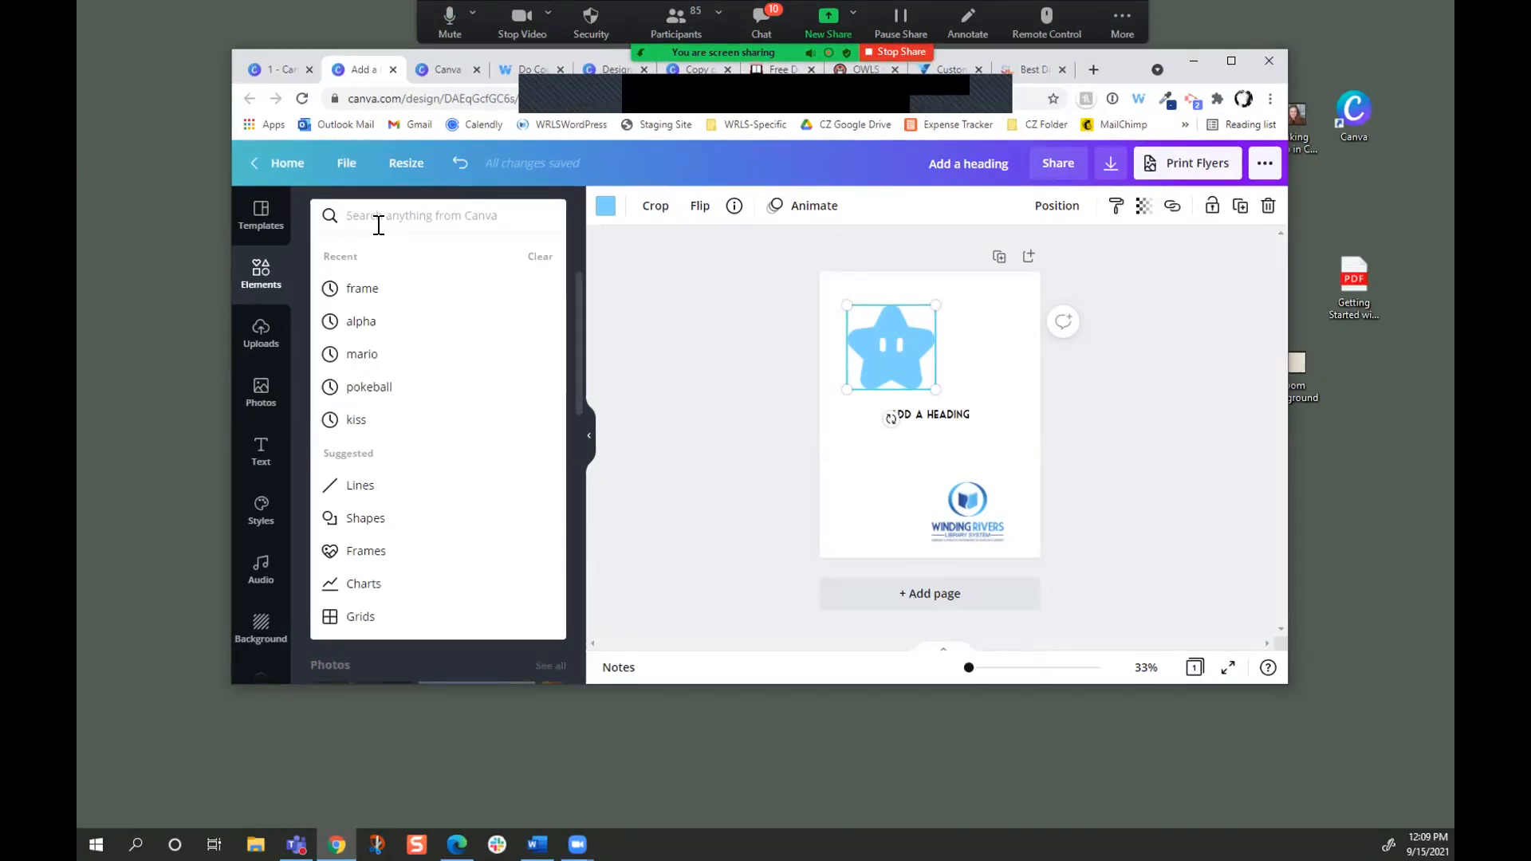
left_click(372, 389)
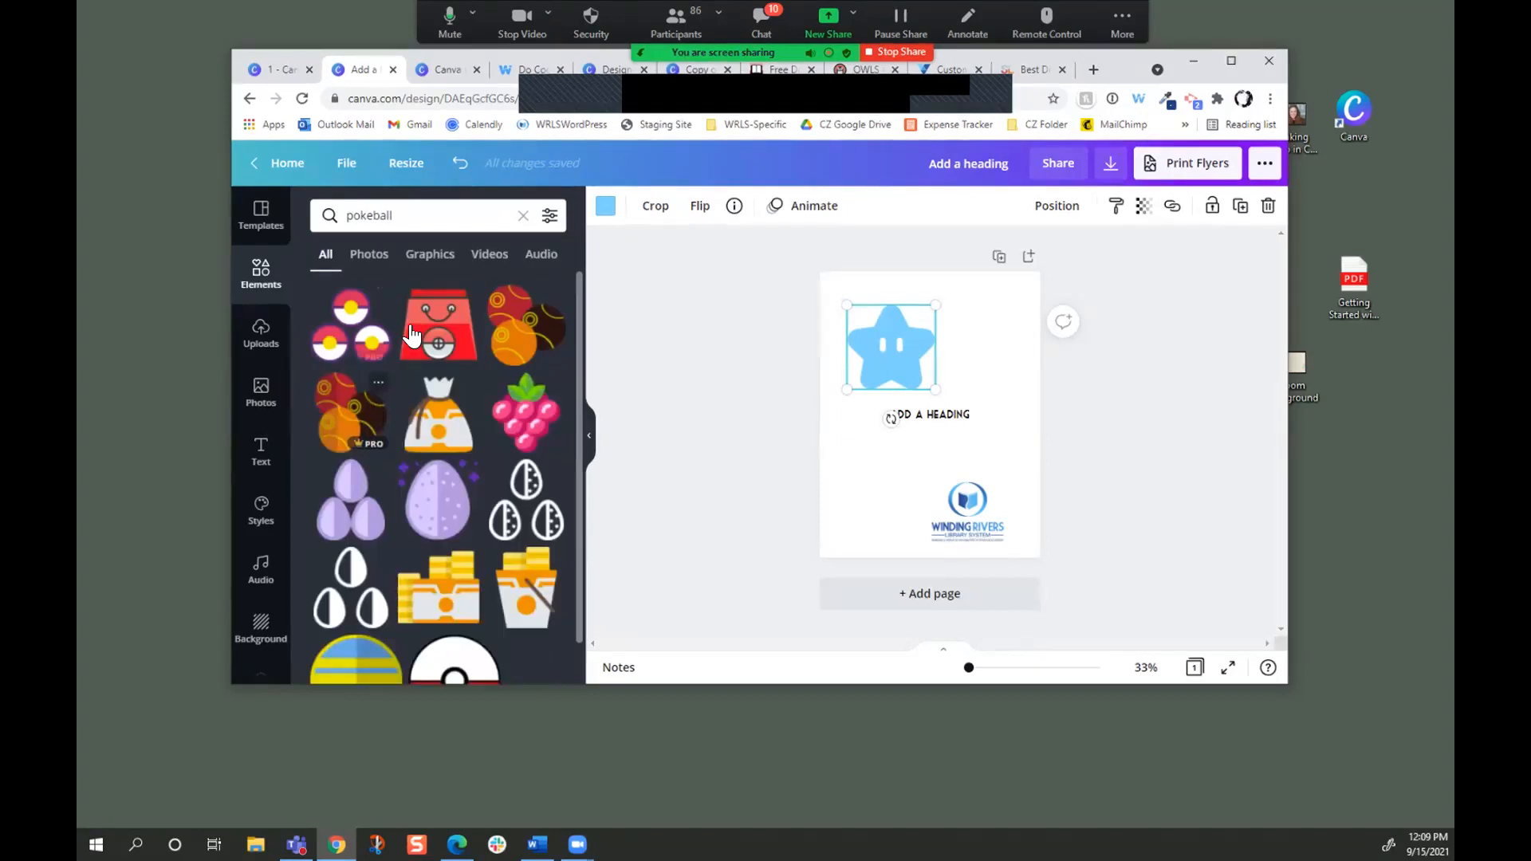
scroll(528, 582, "down", 1)
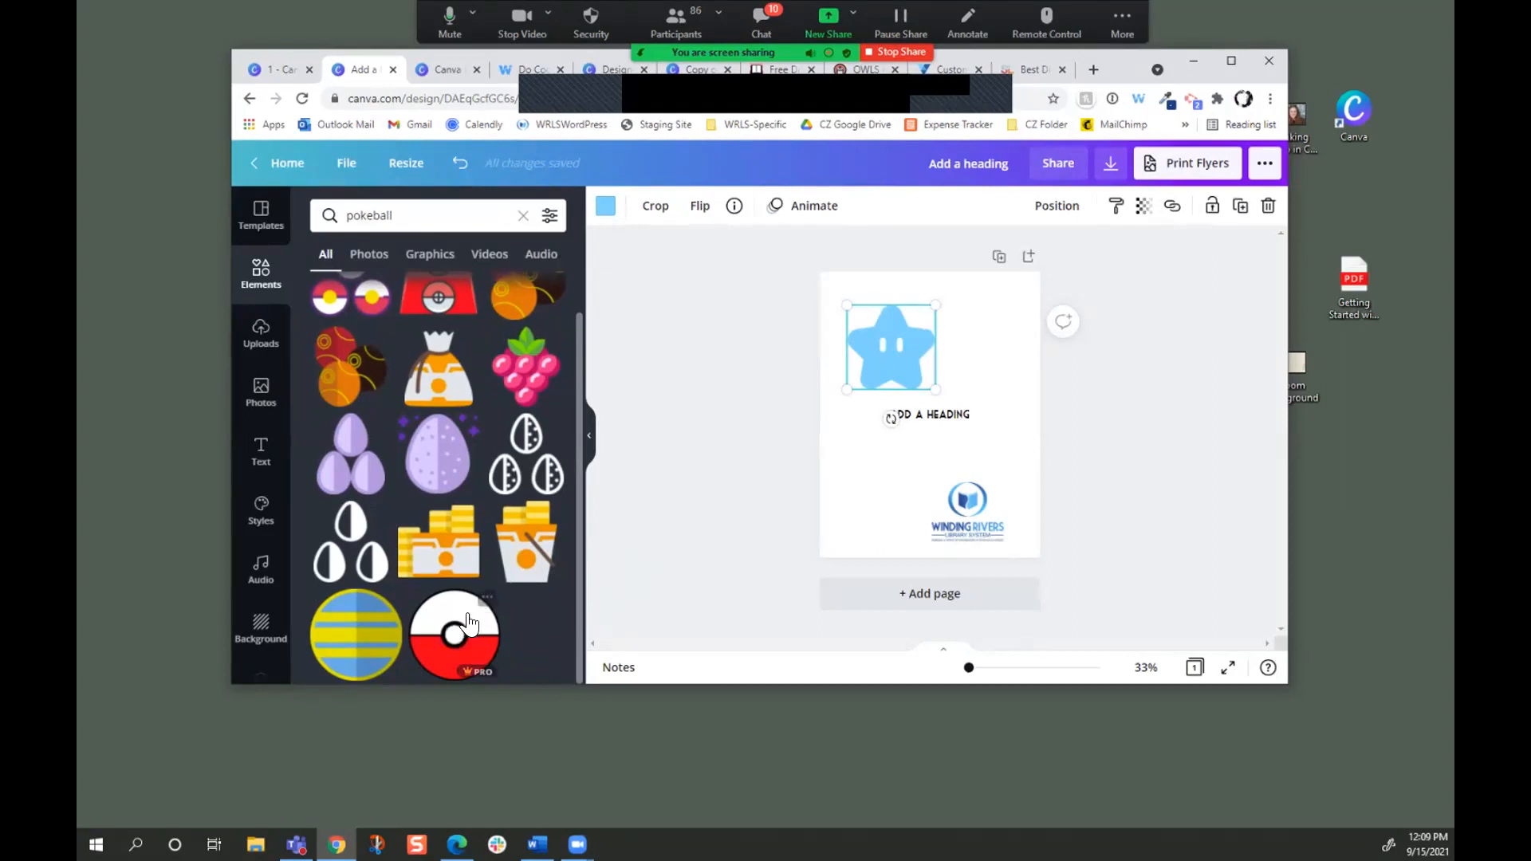
Search the help for "licensing", look over the suggested articles and close the help.
left_click(1267, 668)
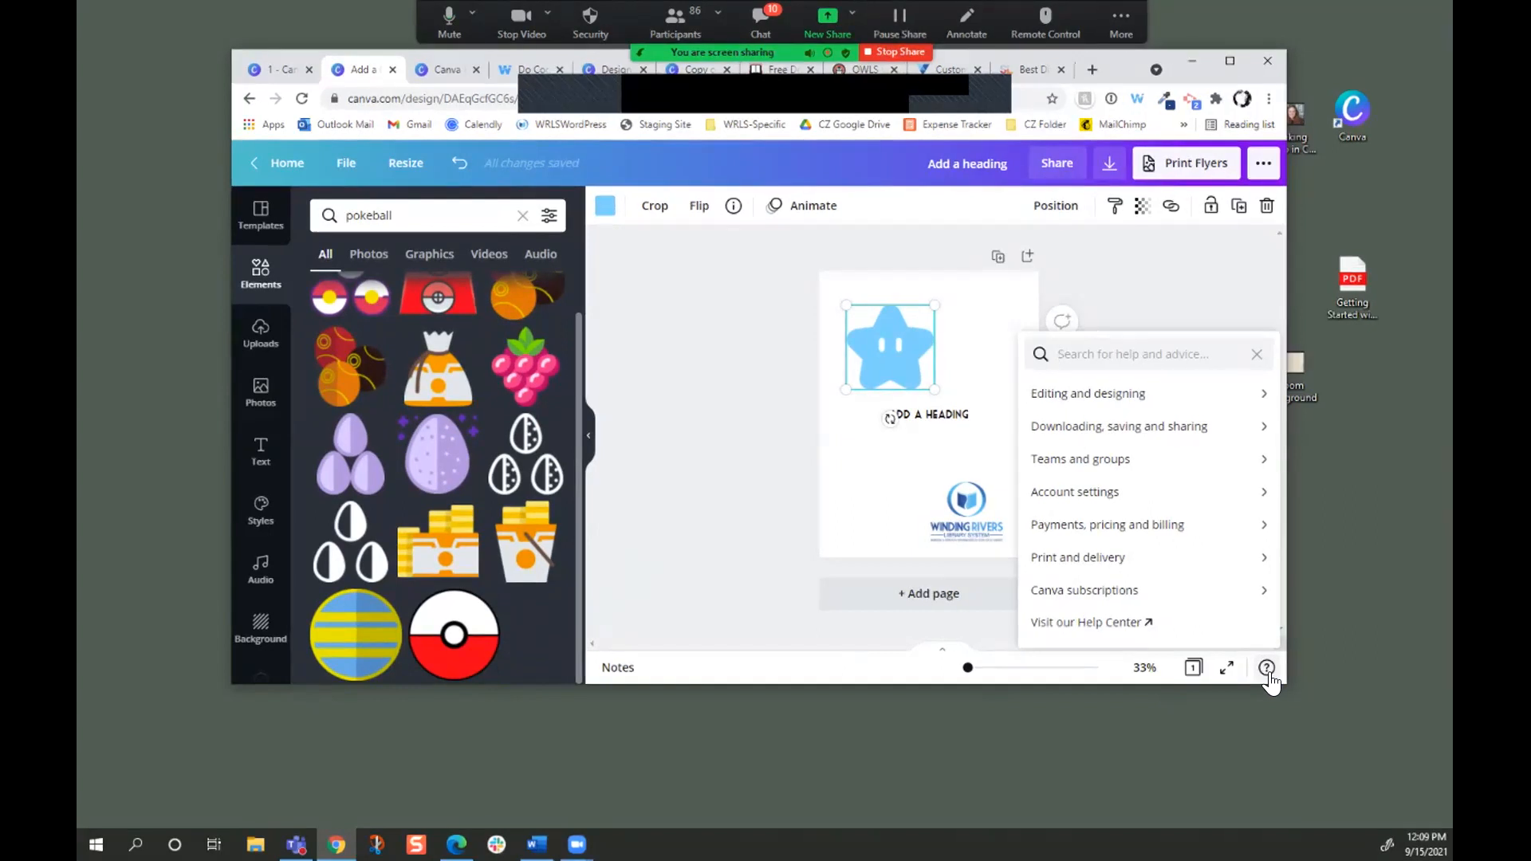
type("licensing")
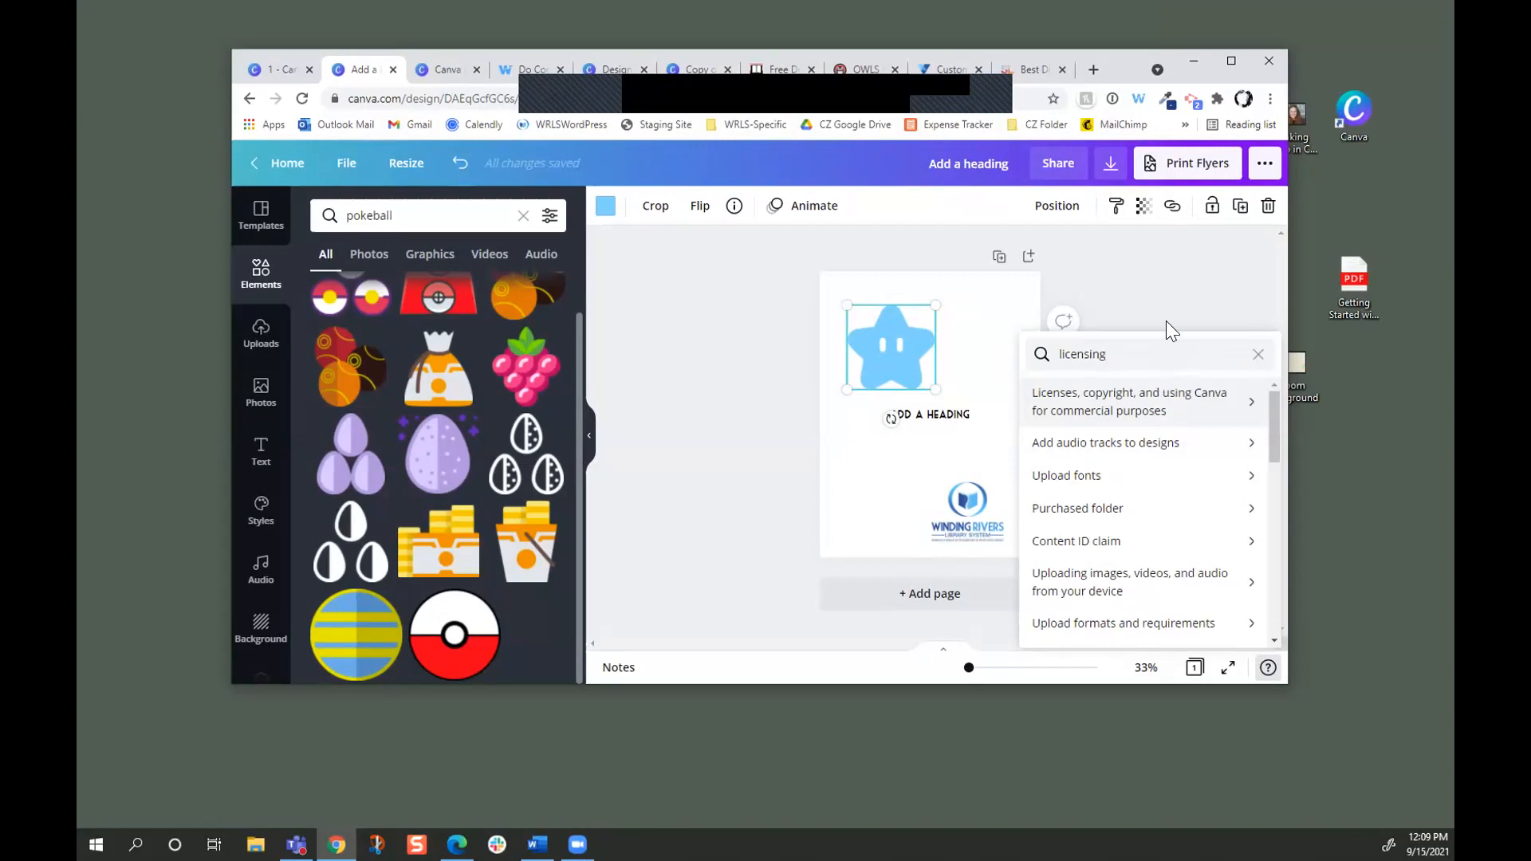
left_click(1140, 323)
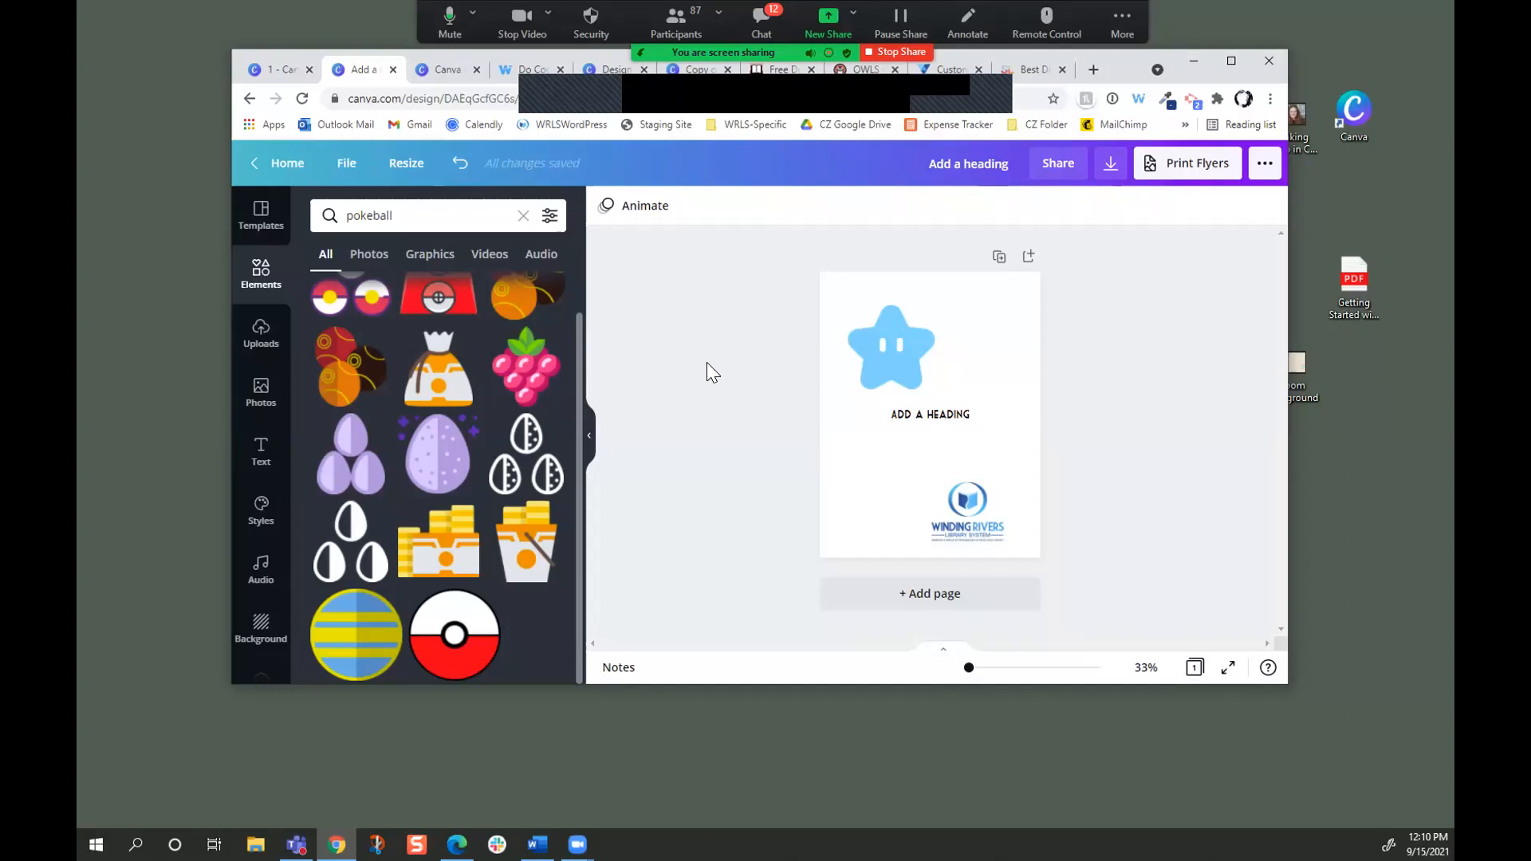
Create a resized copy of the flyer using the recent 1024 x 450 px size.
left_click(403, 165)
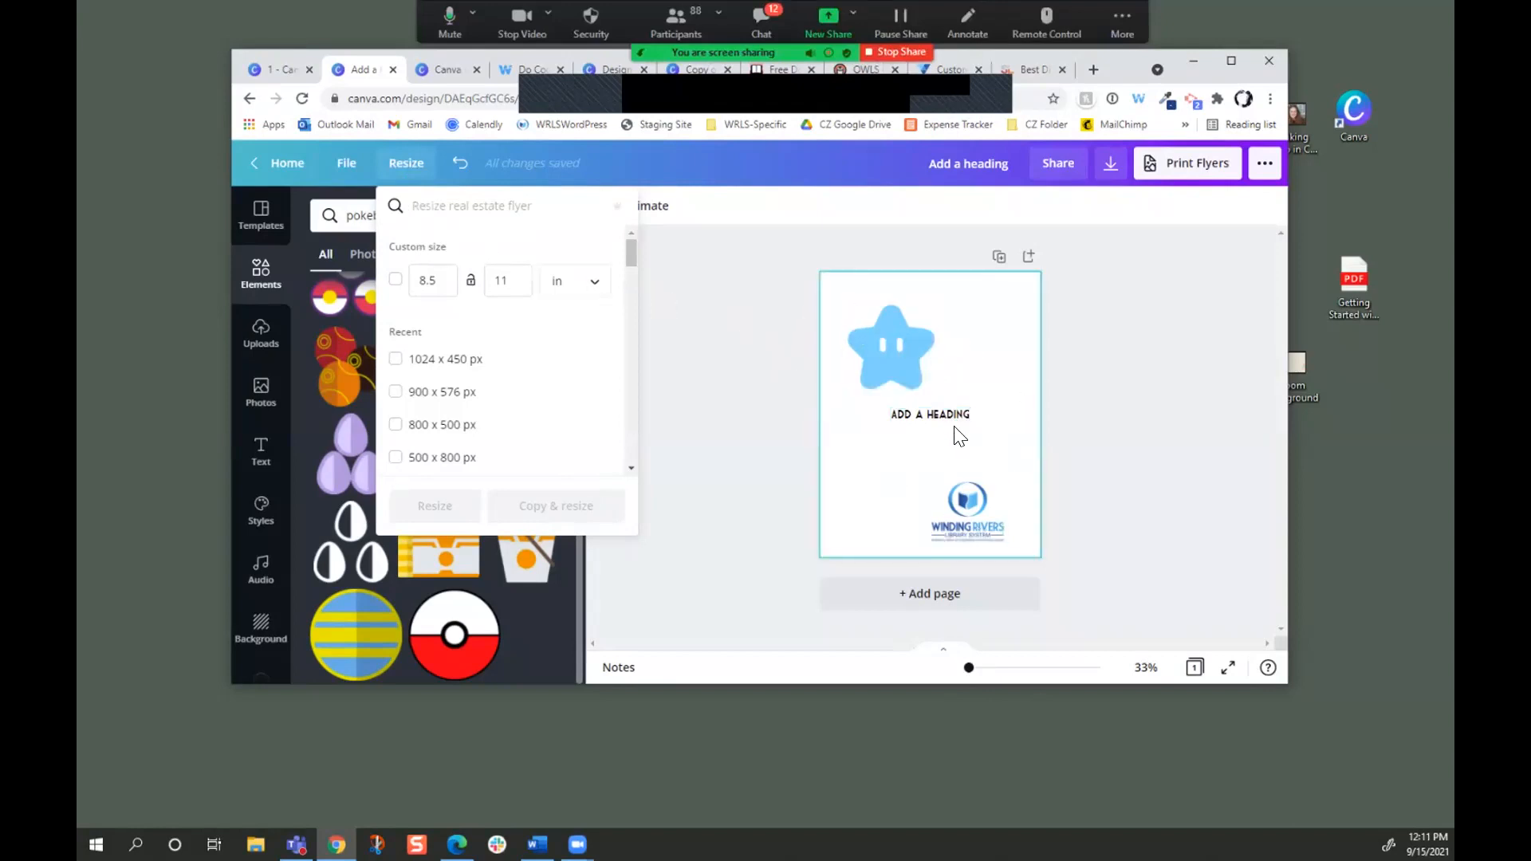
left_click(396, 360)
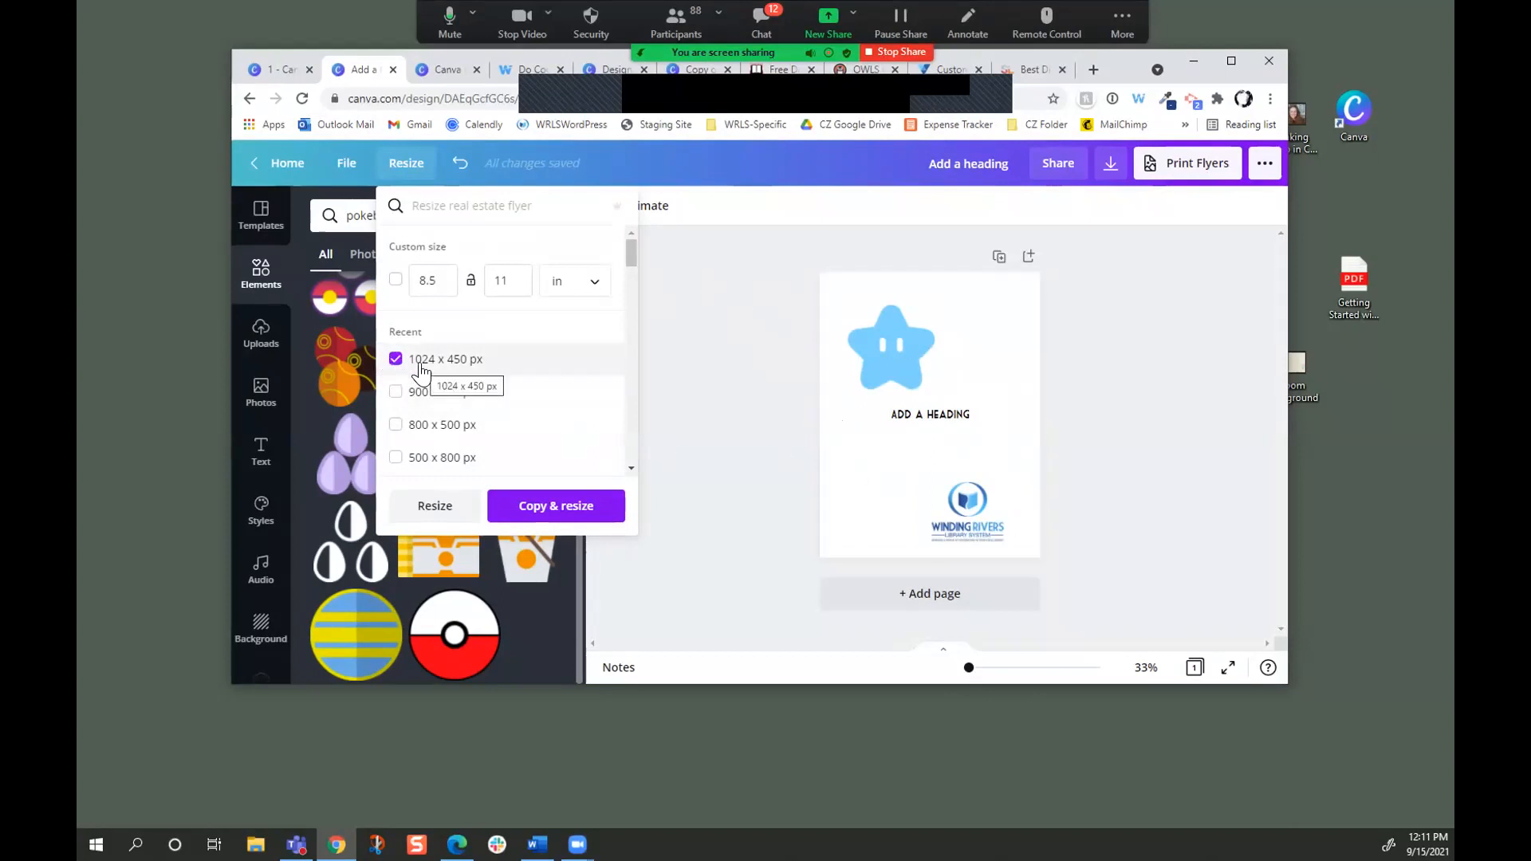
left_click(566, 505)
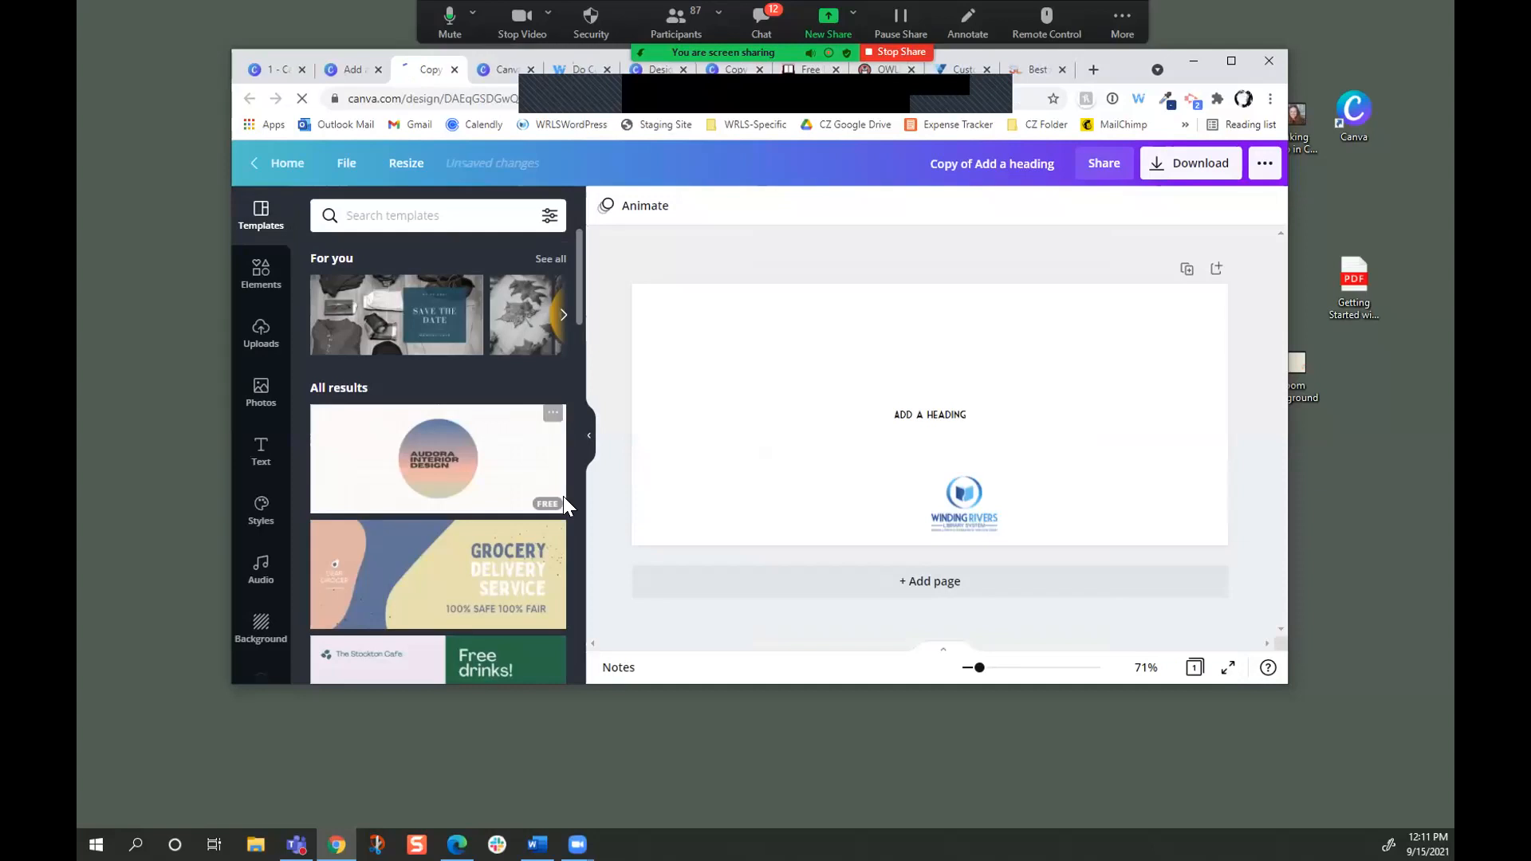
In the resized copy, enlarge the star to nearly fill the banner's left side and enlarge the heading beside it.
left_click(875, 355)
left_click_drag(853, 393, 670, 474)
left_click_drag(816, 448, 748, 444)
left_click(946, 416)
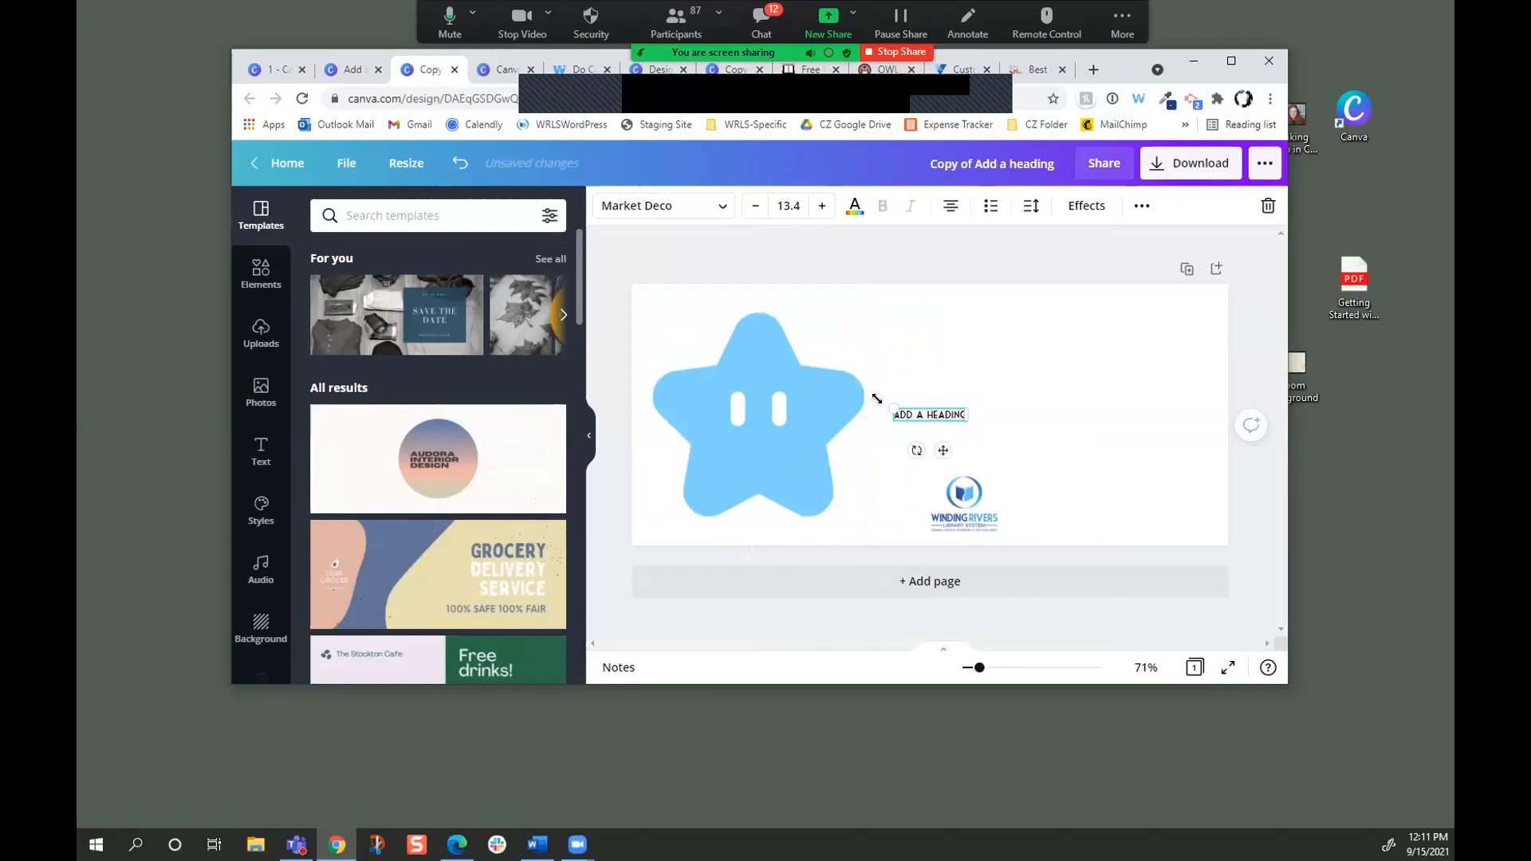
left_click_drag(866, 397, 727, 373)
left_click_drag(913, 402, 1119, 398)
left_click(1087, 336)
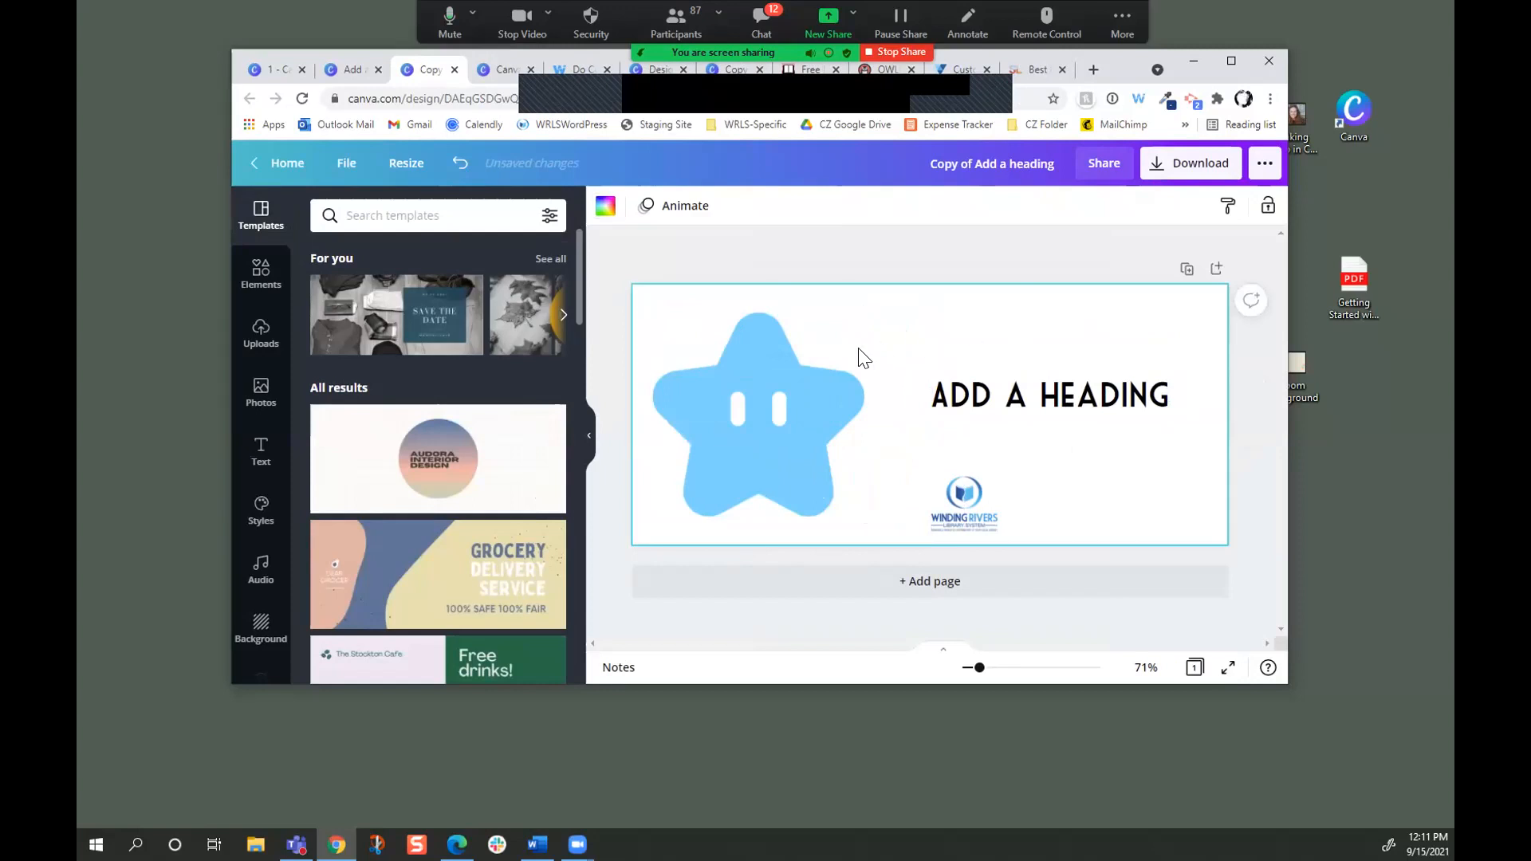
mouse_move(826, 384)
left_mouse_down()
mouse_move(857, 395)
mouse_move(837, 383)
left_mouse_up()
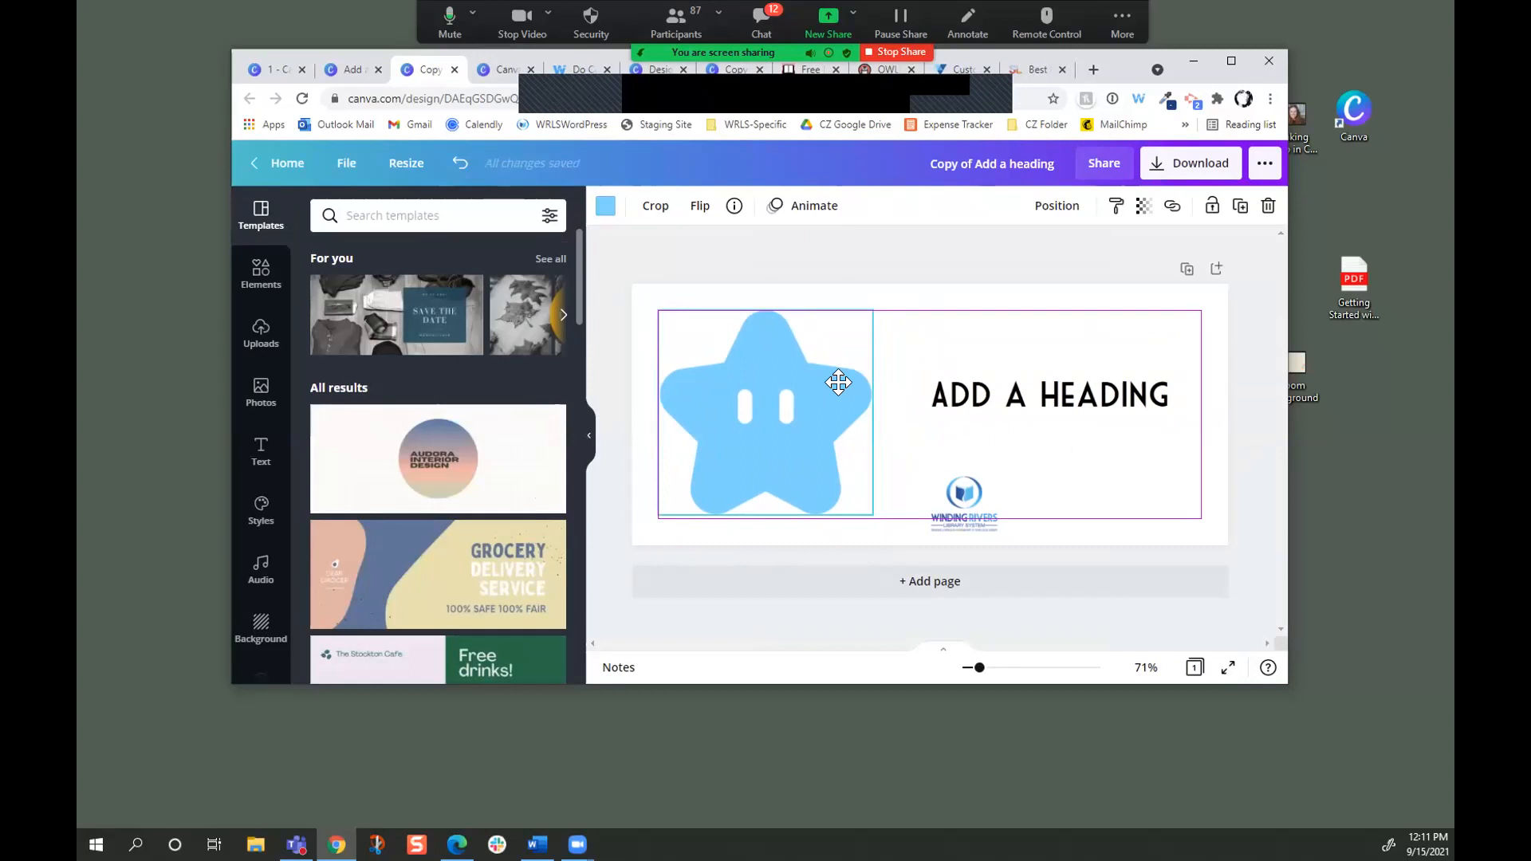
left_click_drag(838, 382, 834, 386)
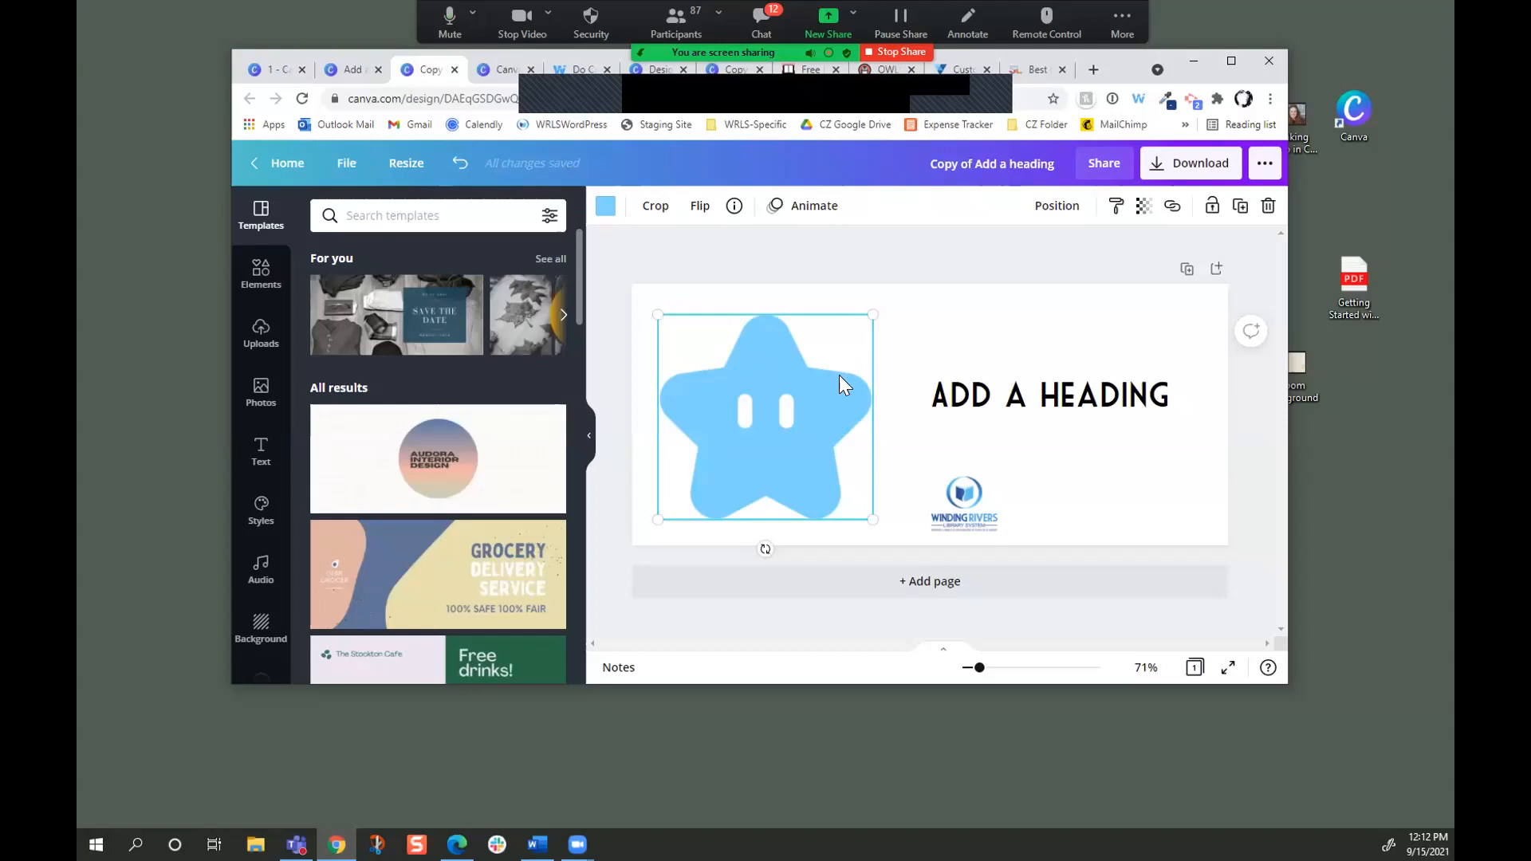
Leave the resized banner and go from the Brand Kit page to the Canva home page.
left_click(269, 68)
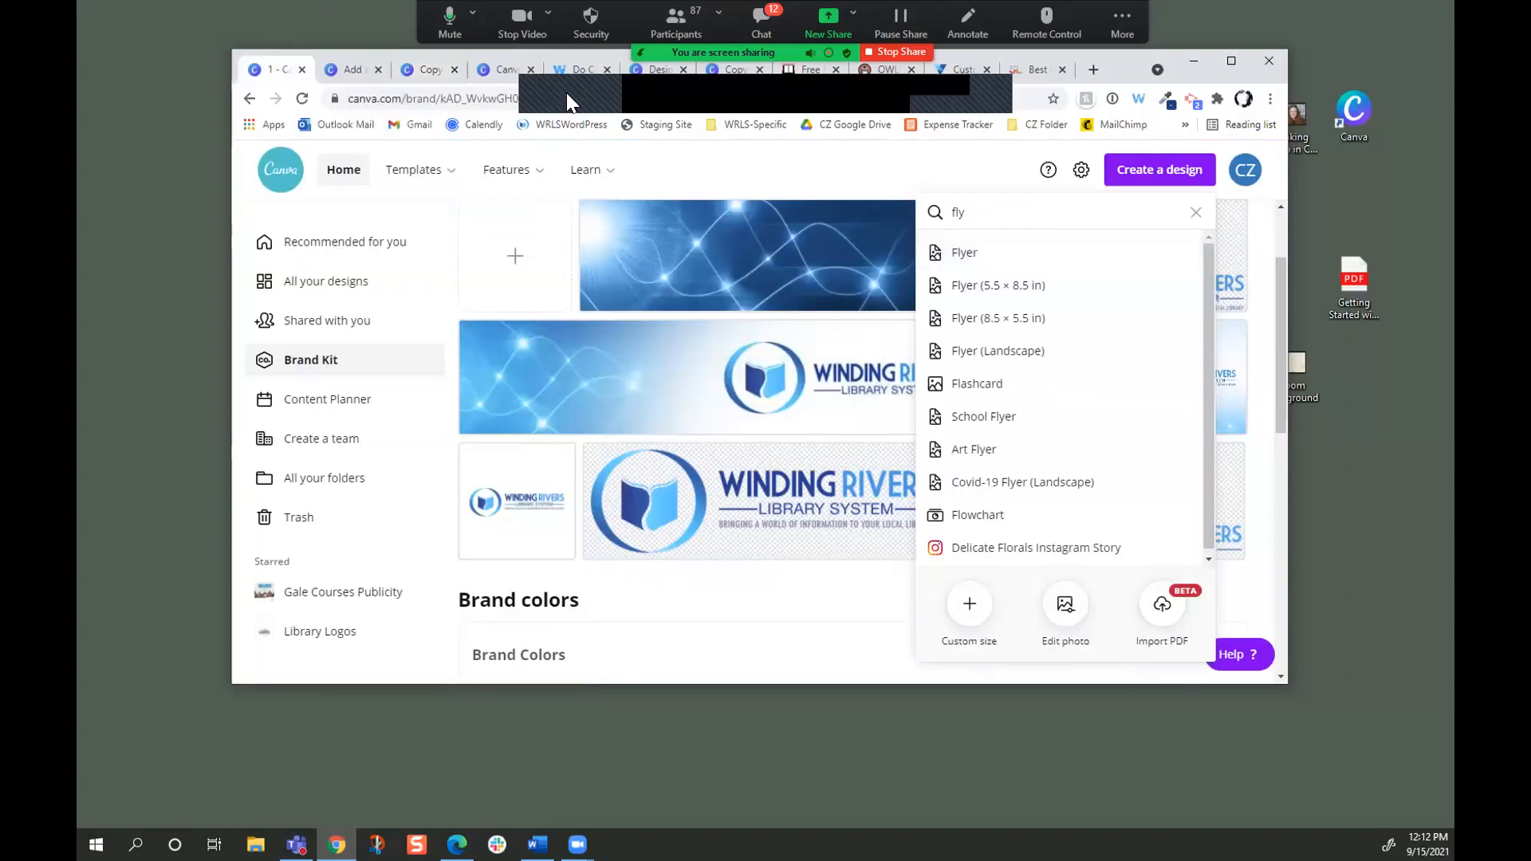
left_click(500, 70)
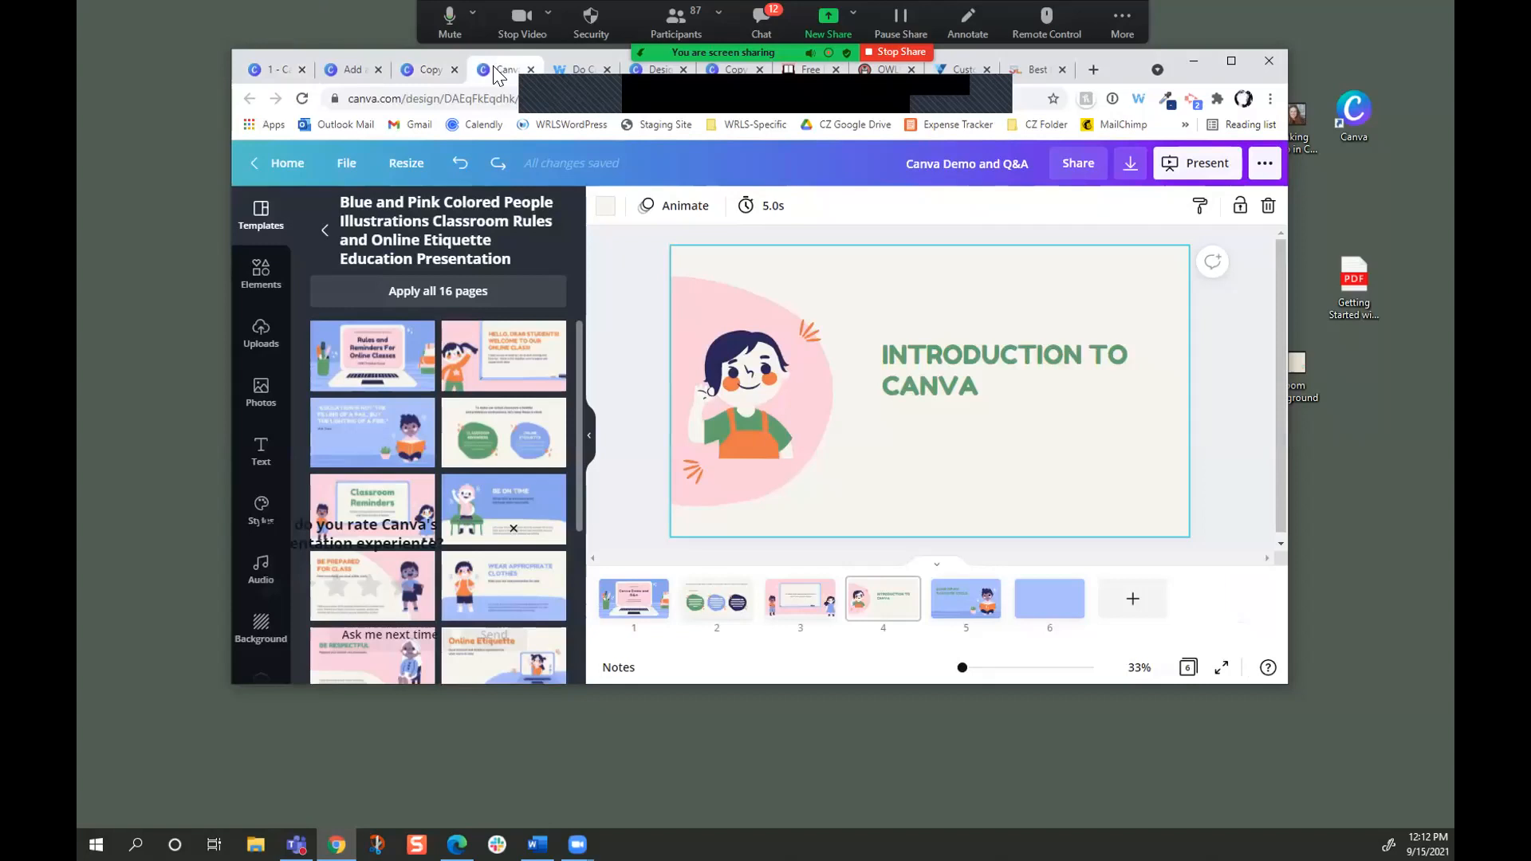
left_click(286, 70)
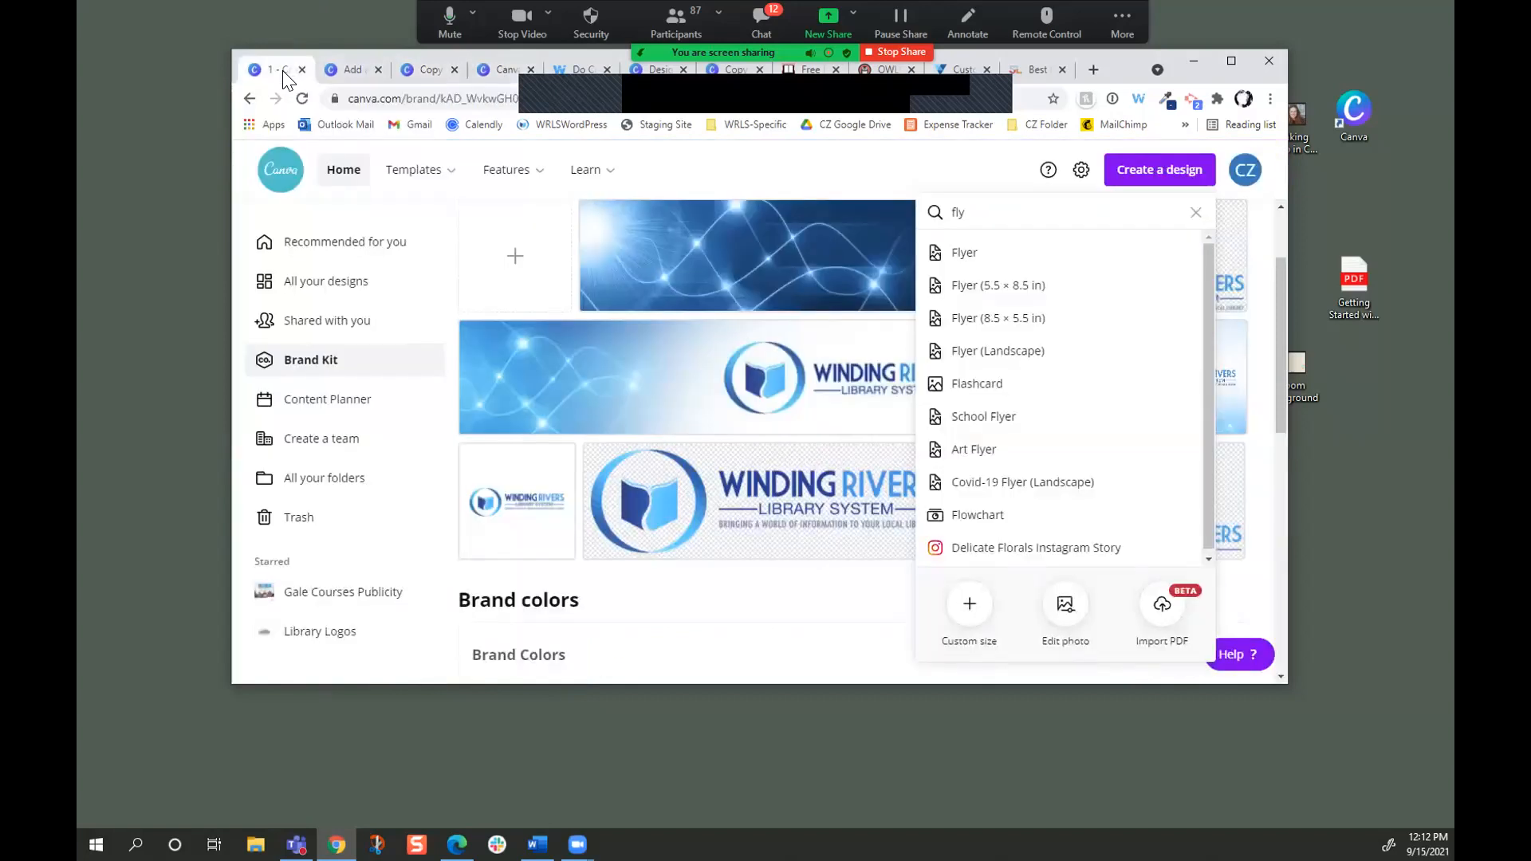
left_click(340, 174)
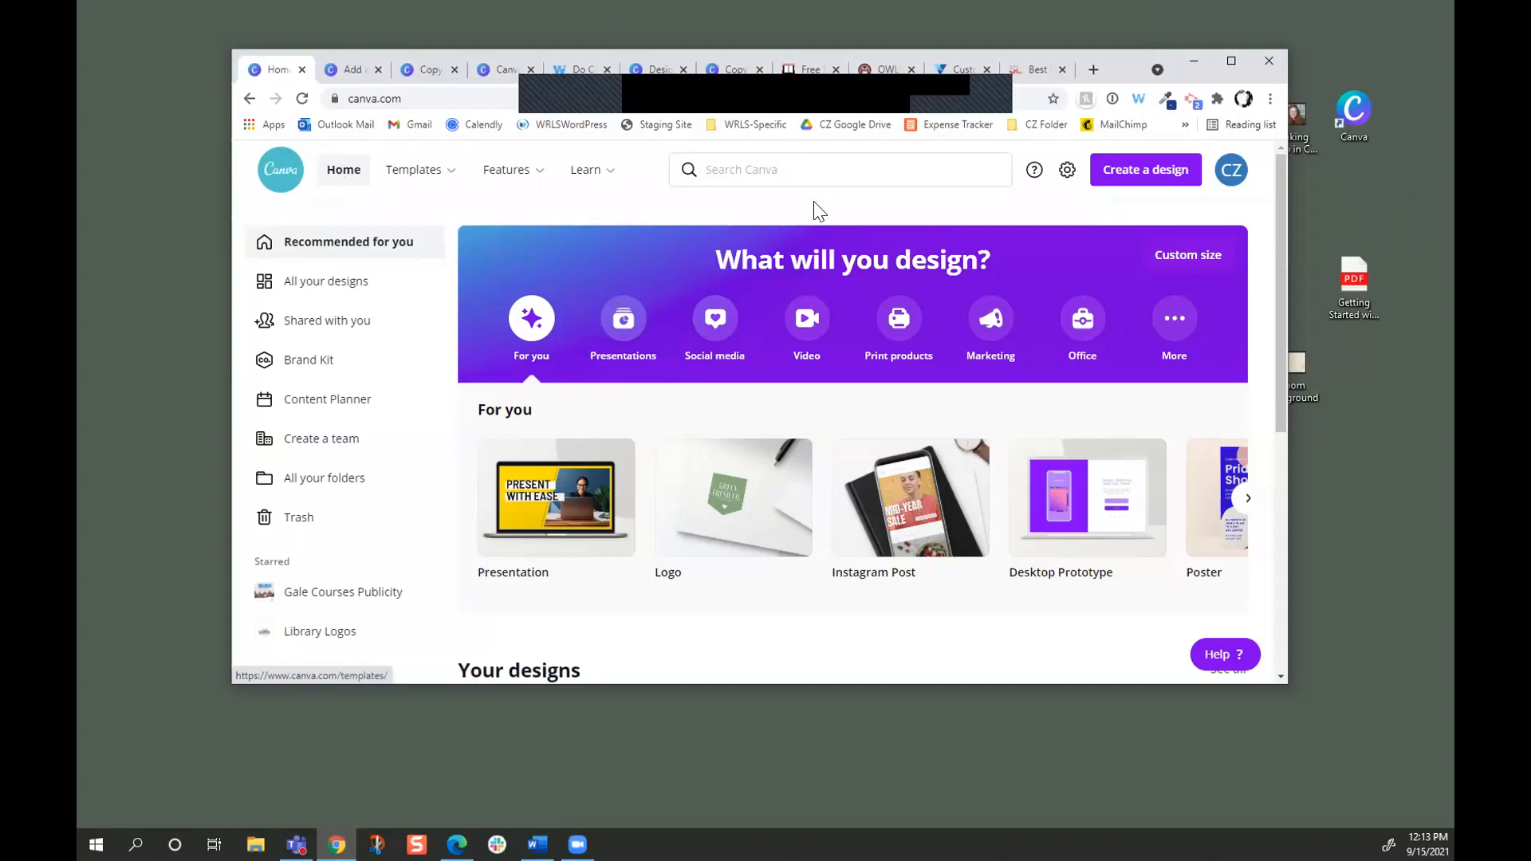
Look up the available design types for "flyer" and "postcard" from the home page.
left_click(770, 169)
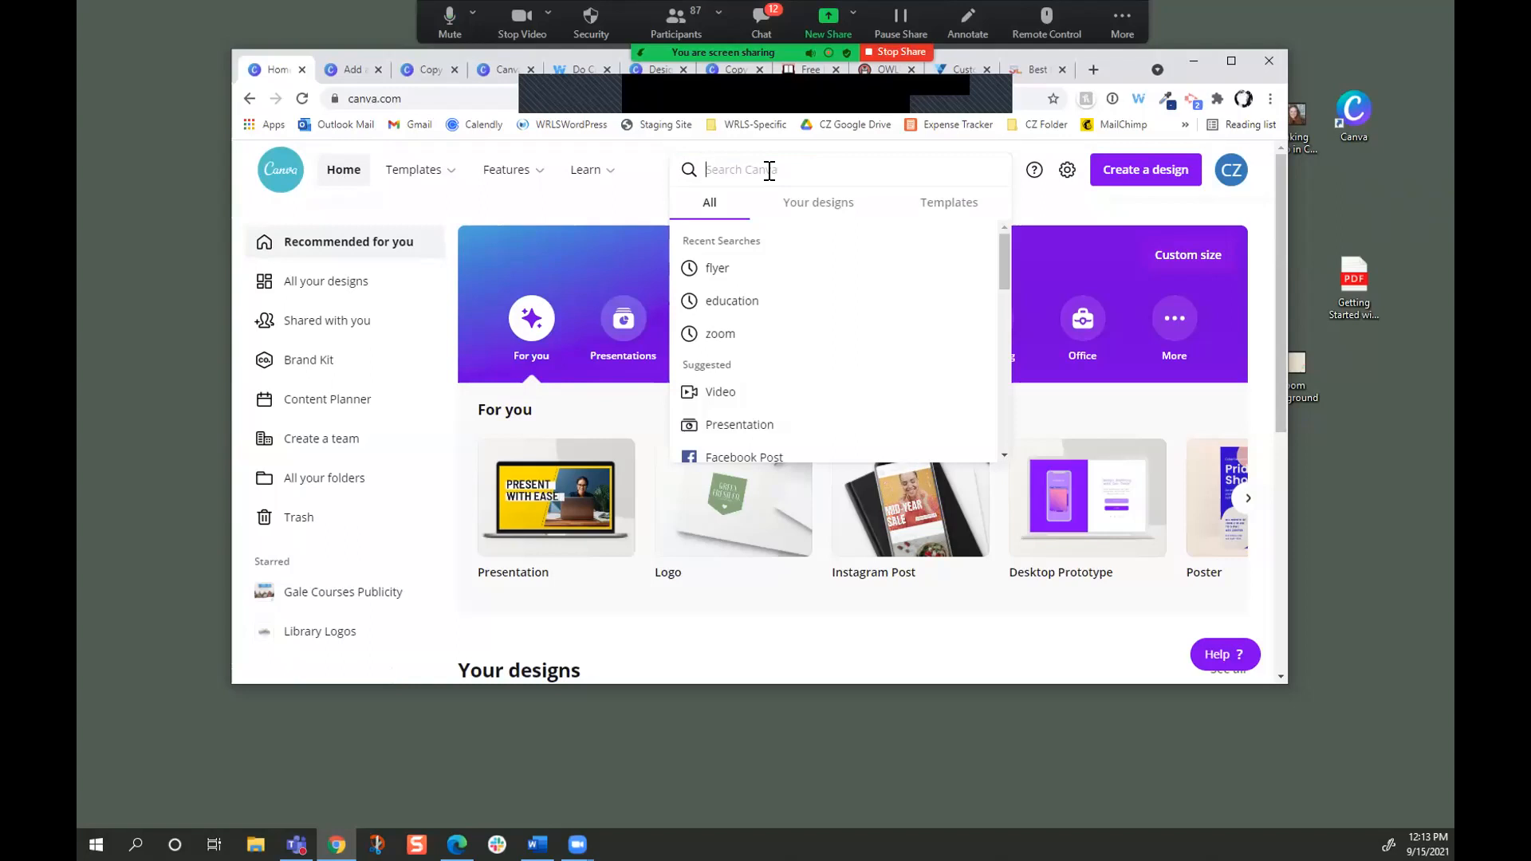
left_click(1136, 172)
type("fly")
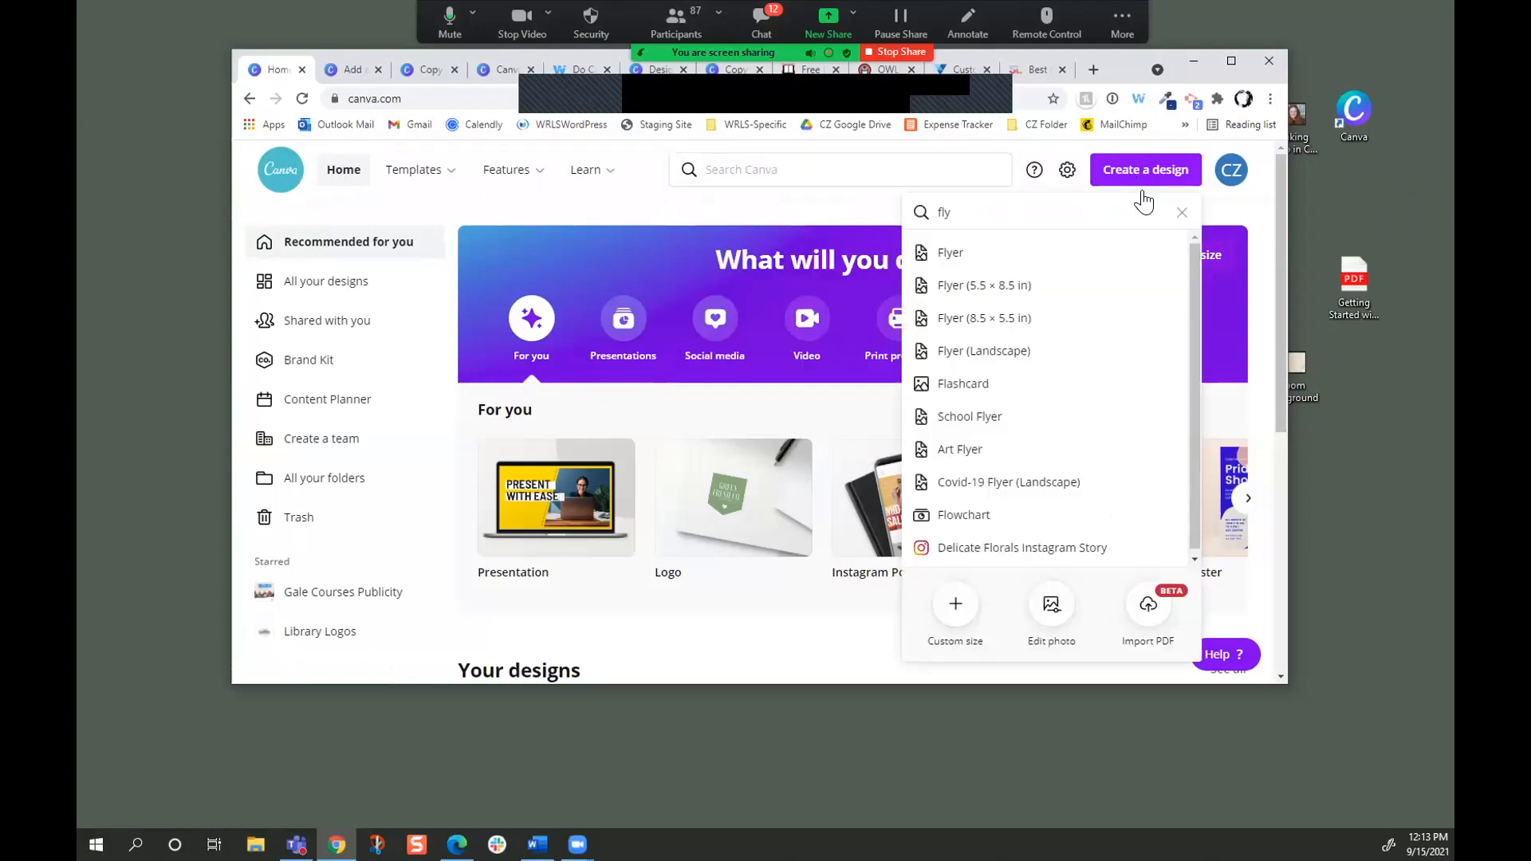
left_click(787, 174)
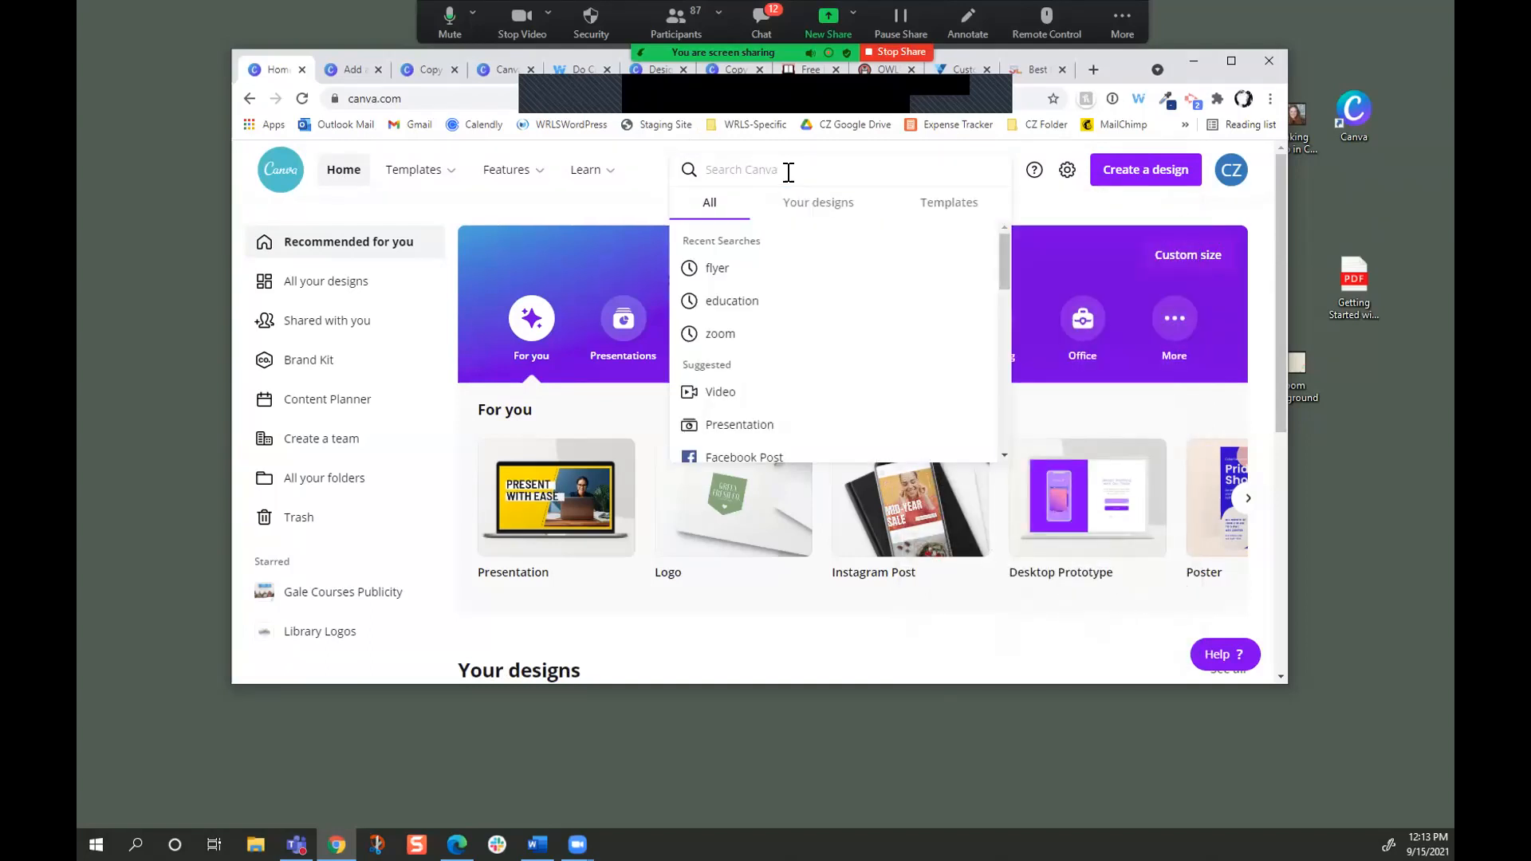
type("flyer")
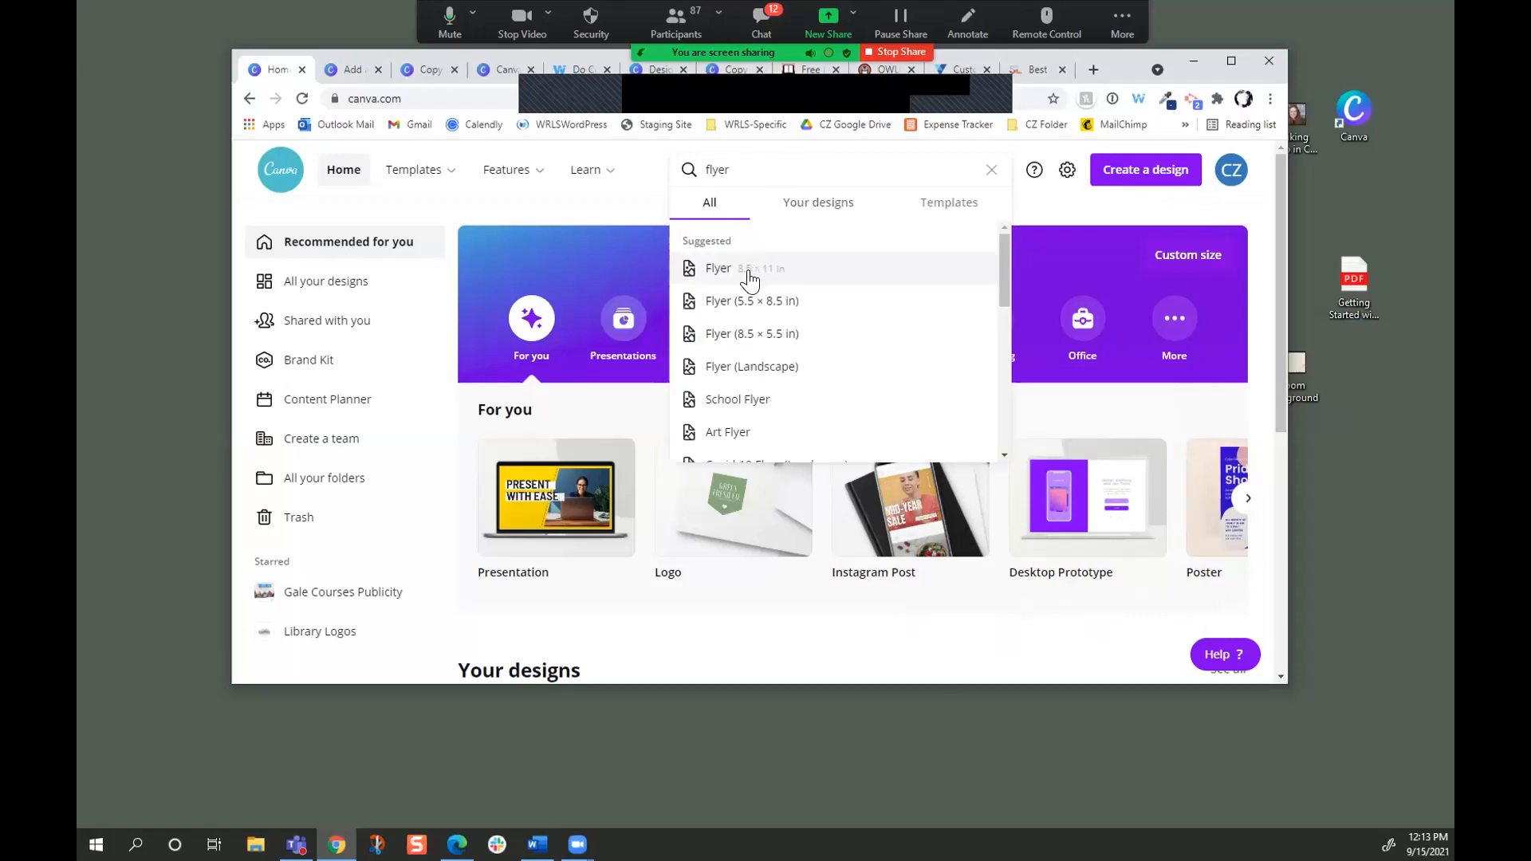
double_click(724, 171)
type("pos")
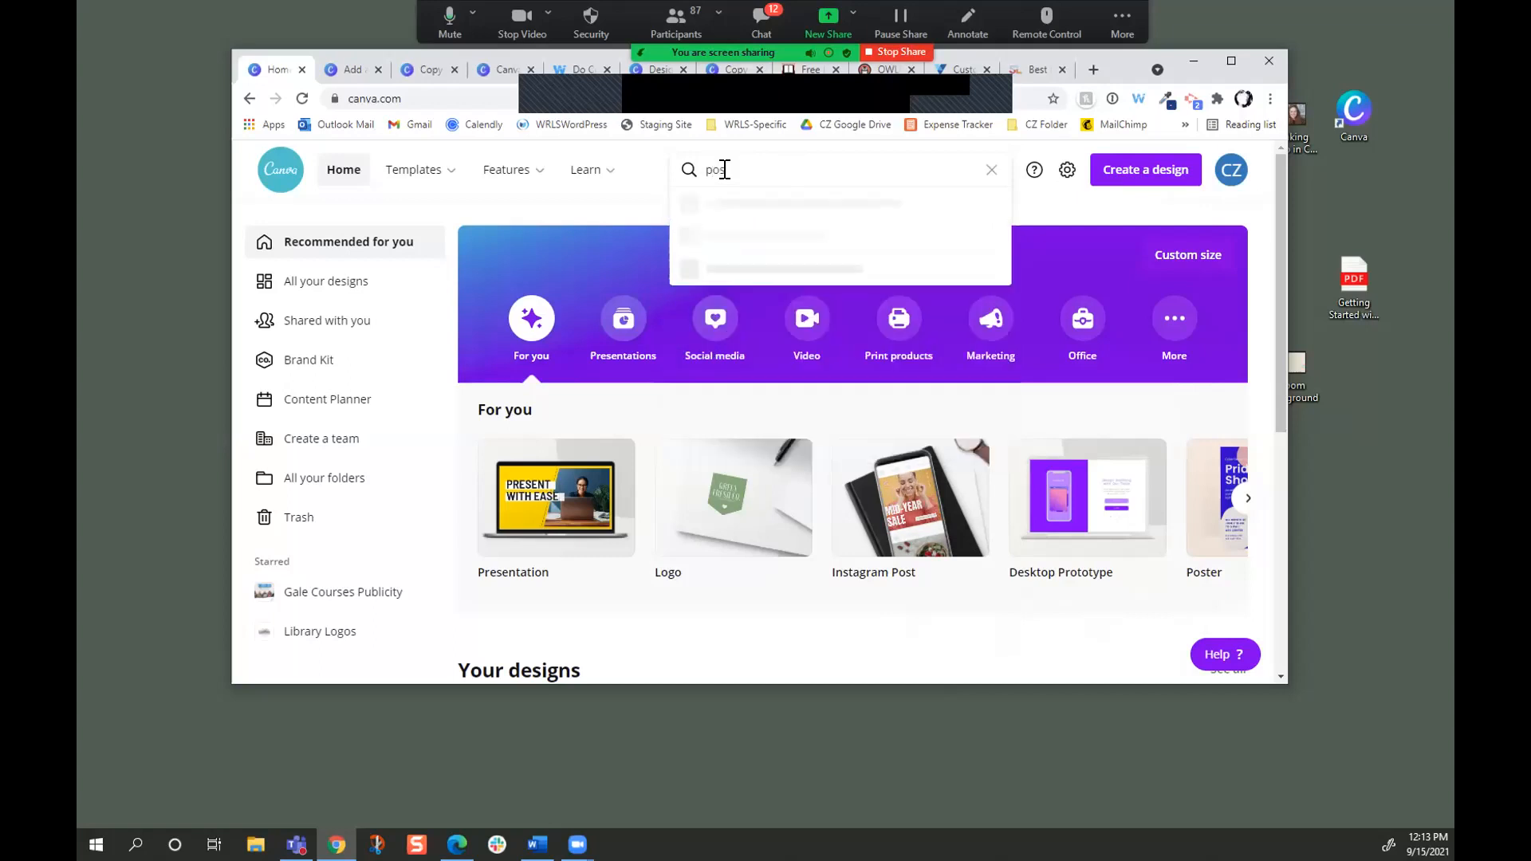
type("tcard")
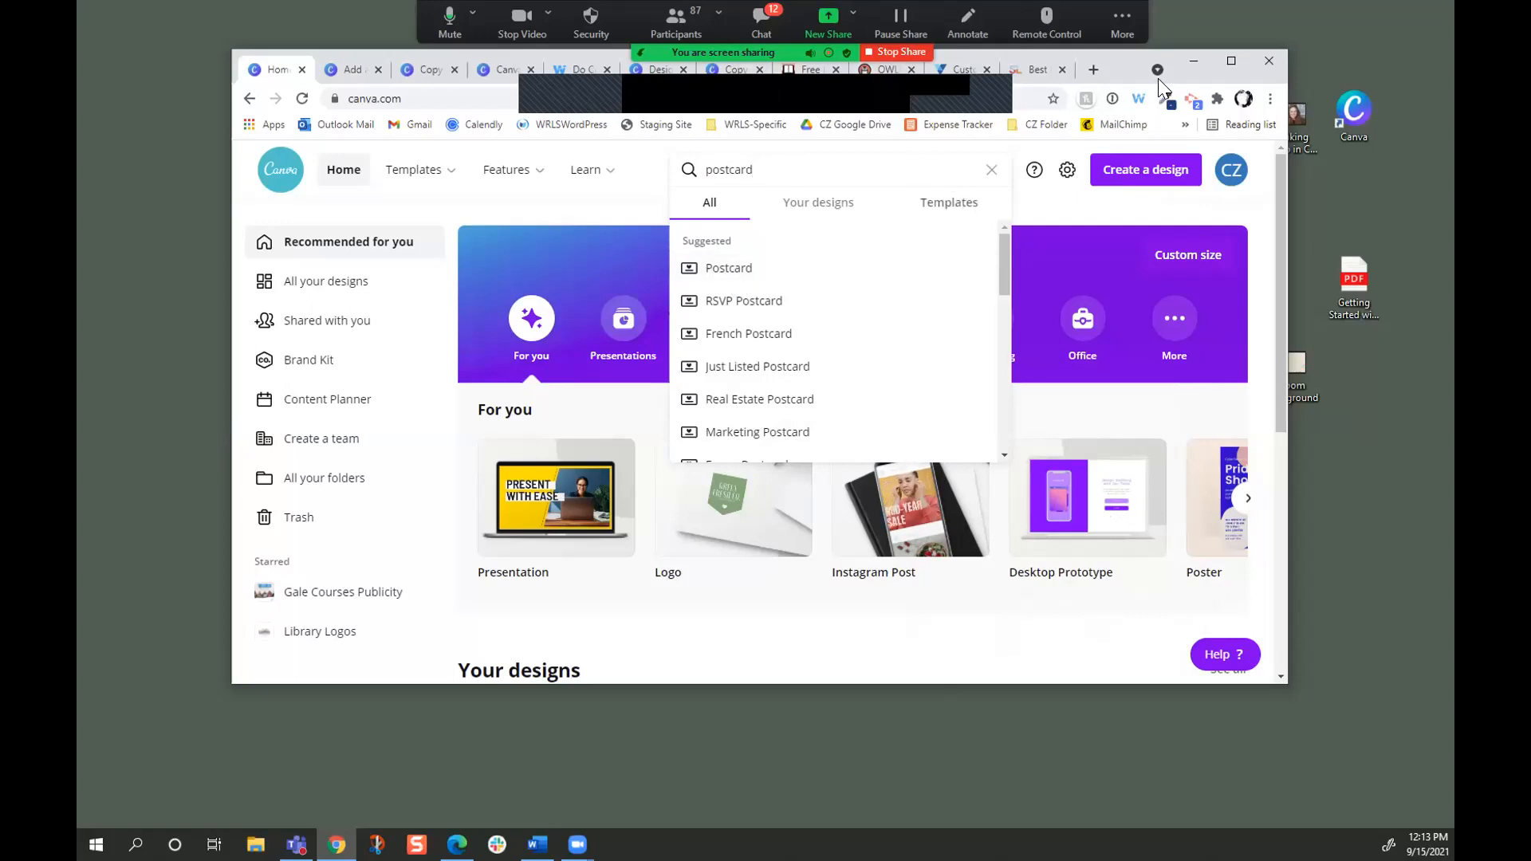
Switch to the Vistaprint Postcards page and look through the orientation, size and paper weight options.
left_click_drag(1118, 66, 1127, 167)
left_click(960, 170)
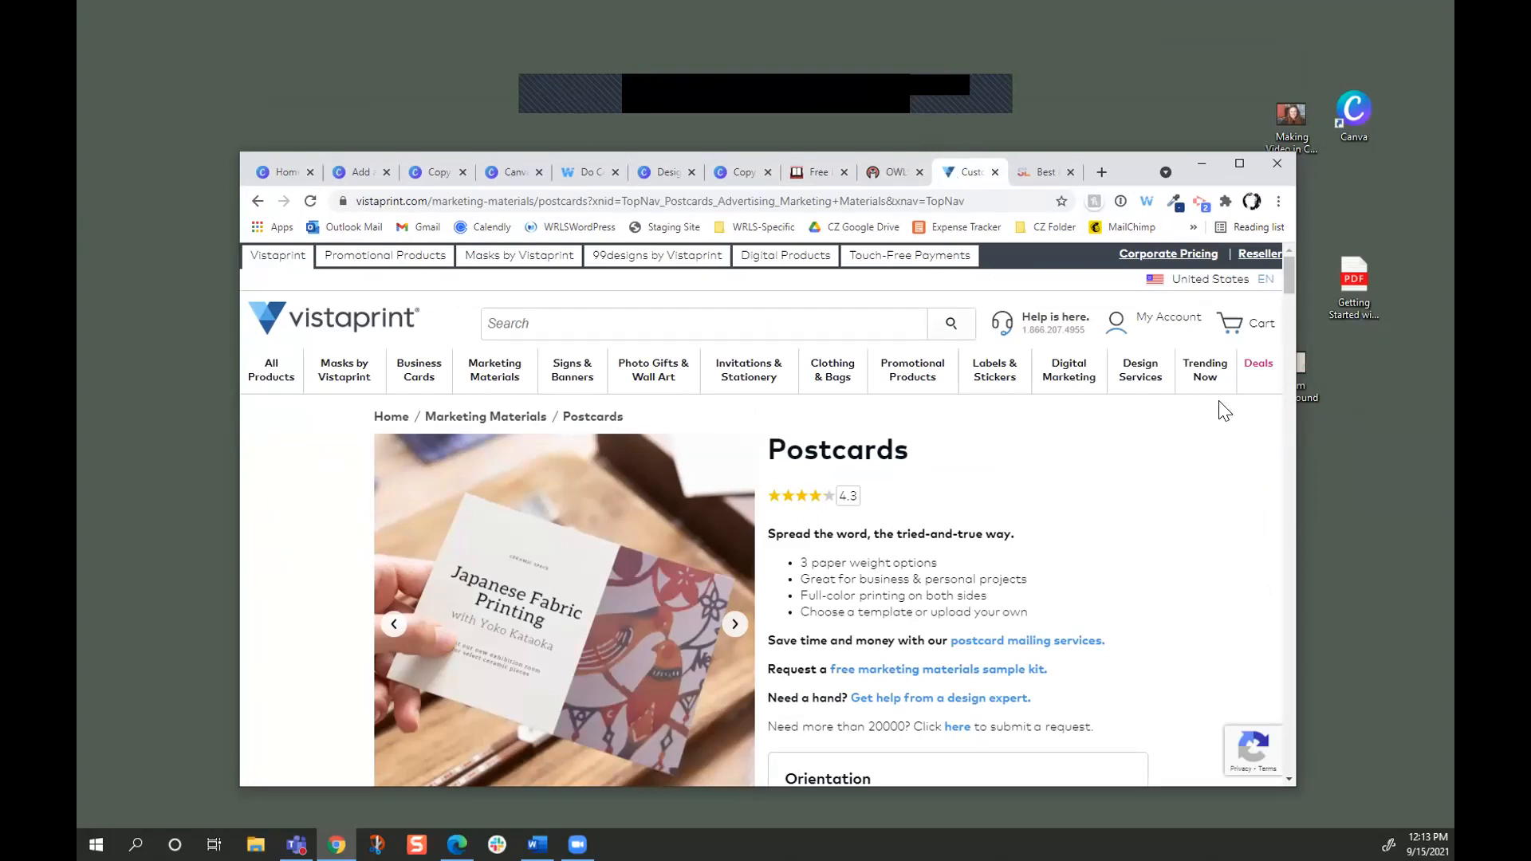
scroll(1137, 355, "down", 3)
scroll(1182, 427, "down", 1)
scroll(1192, 442, "down", 1)
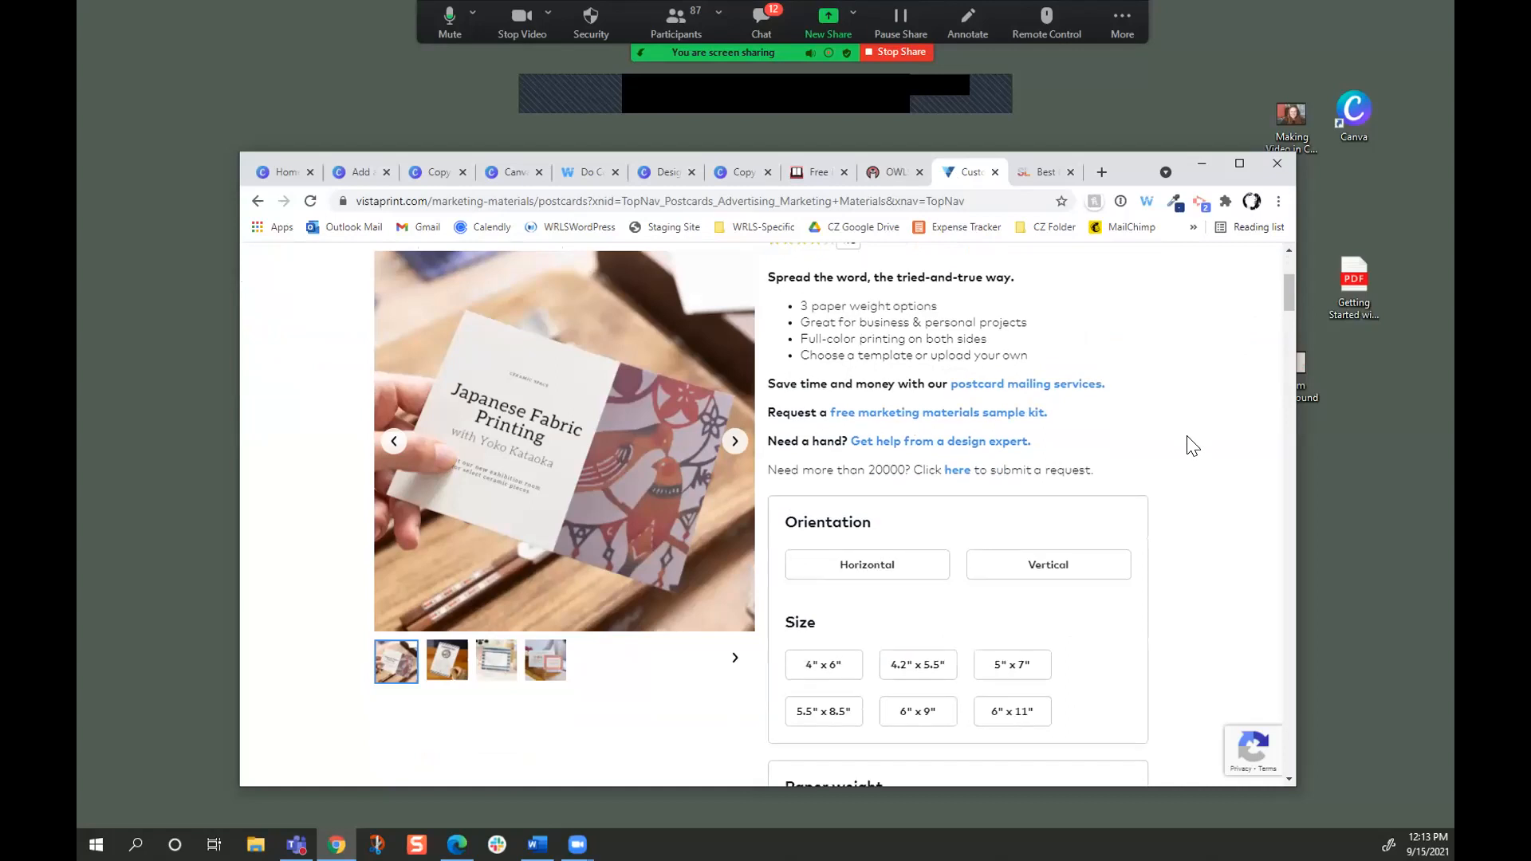
scroll(1169, 574, "down", 1)
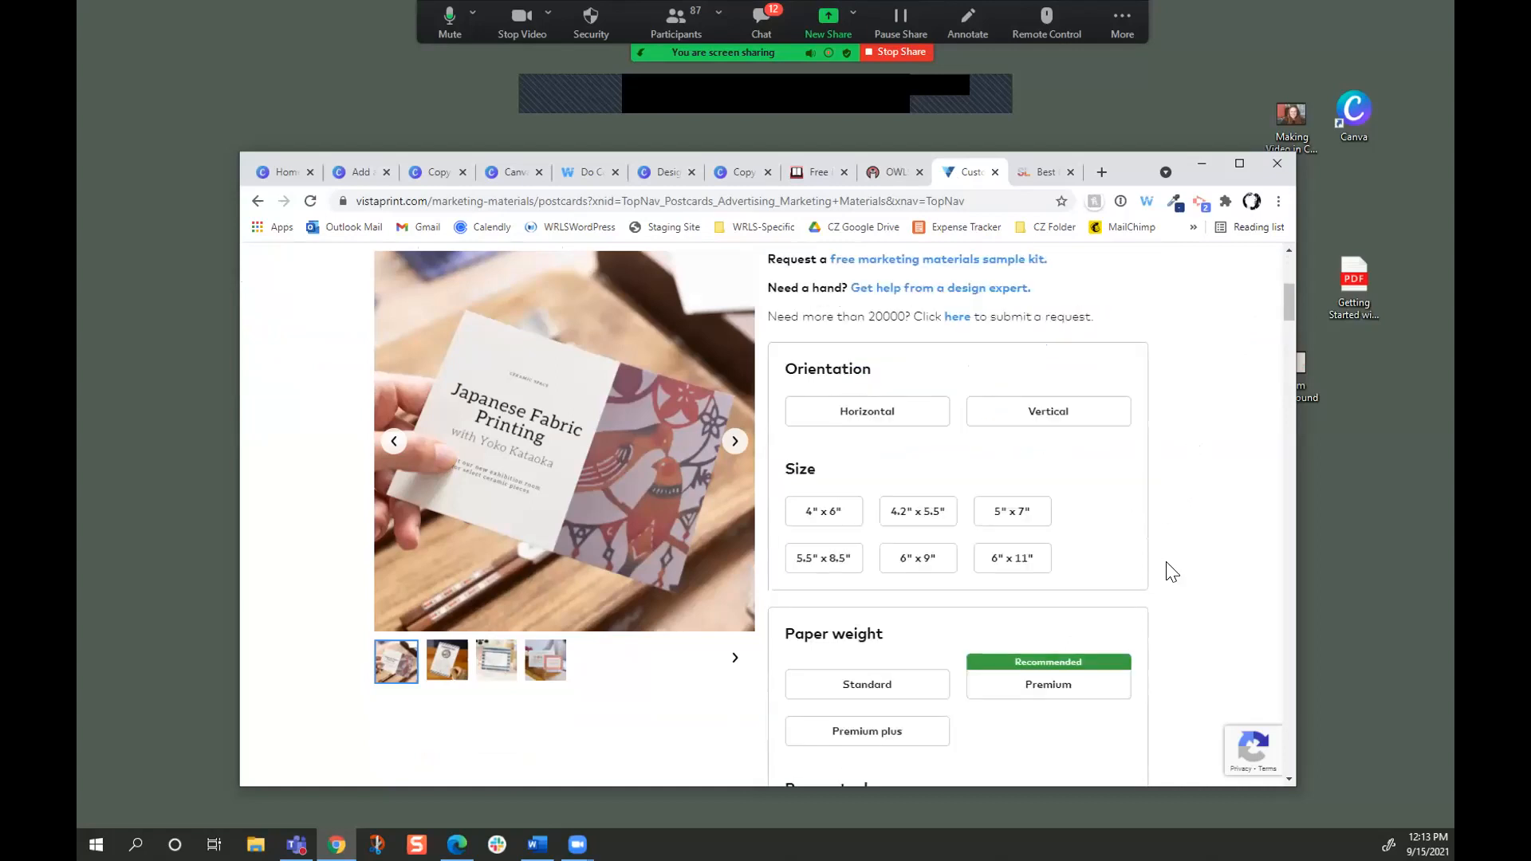
Compare the postcard design types suggested on the Canva home page with Vistaprint's postcard sizes.
left_click(263, 165)
mouse_move(518, 275)
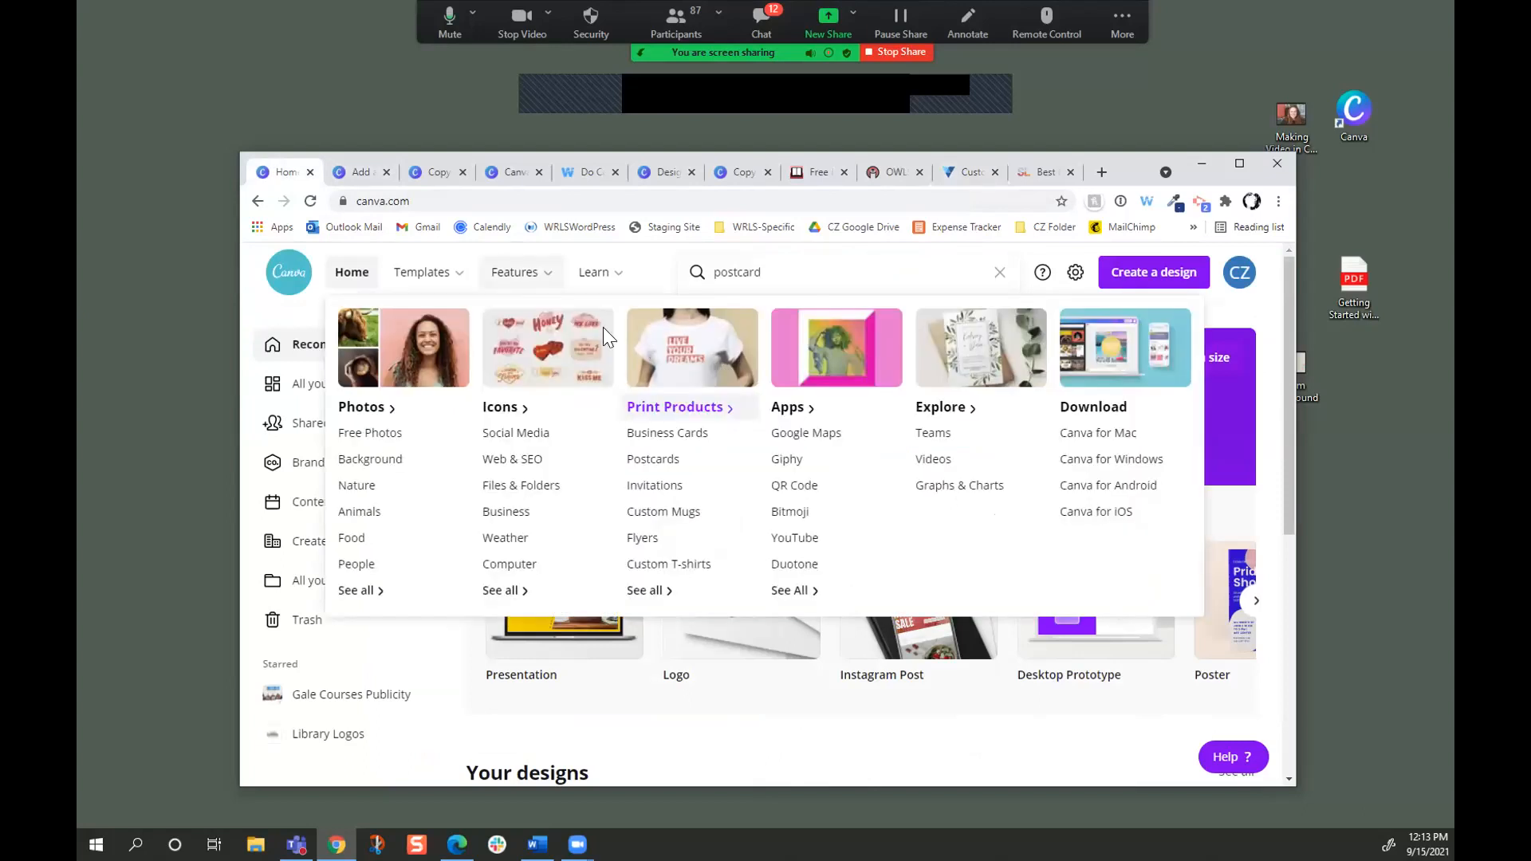
left_click(777, 275)
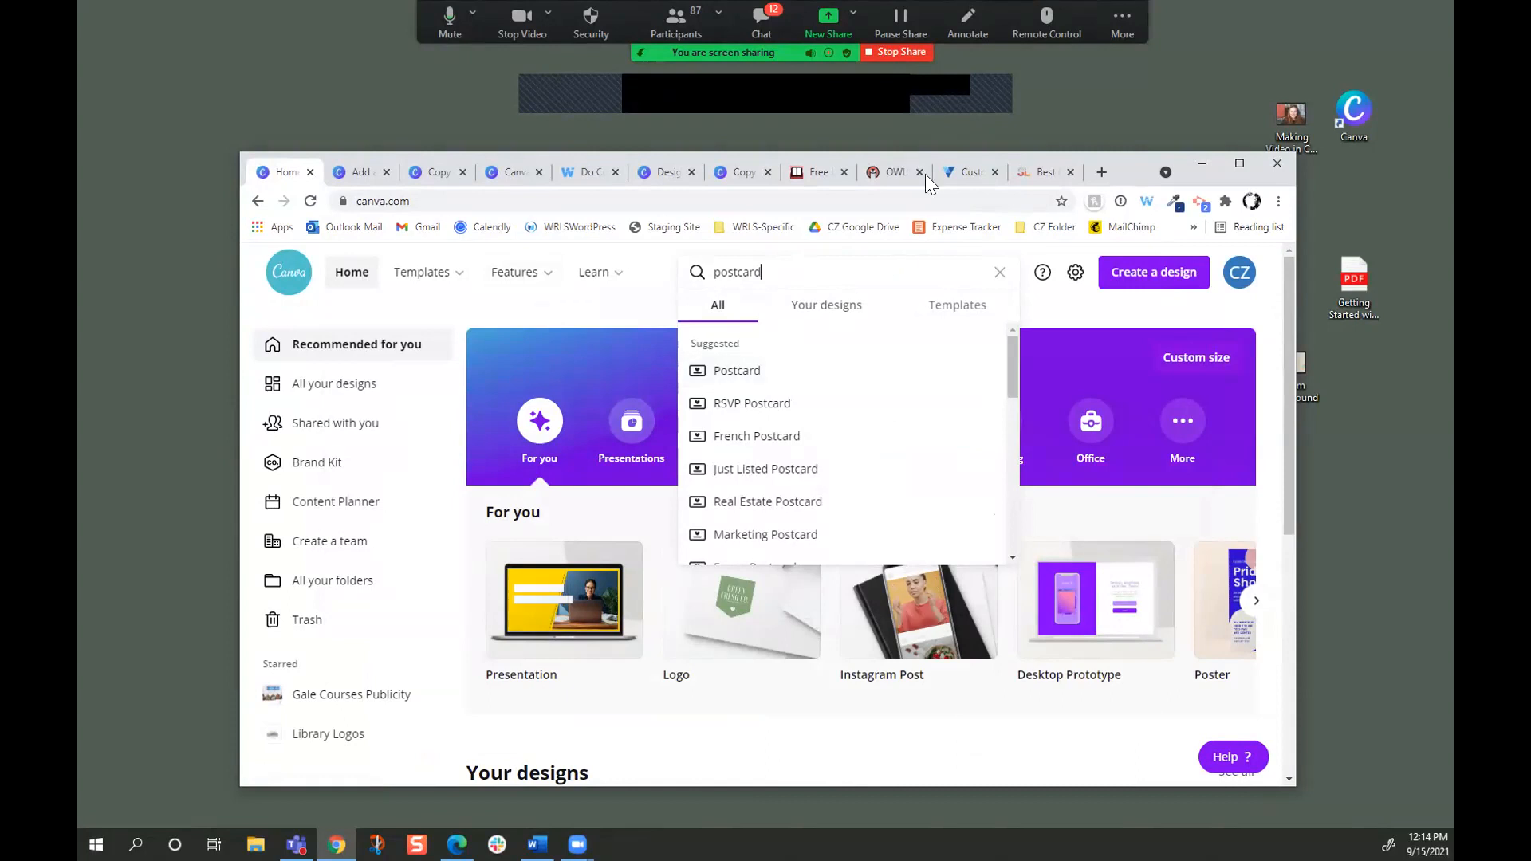
left_click(967, 173)
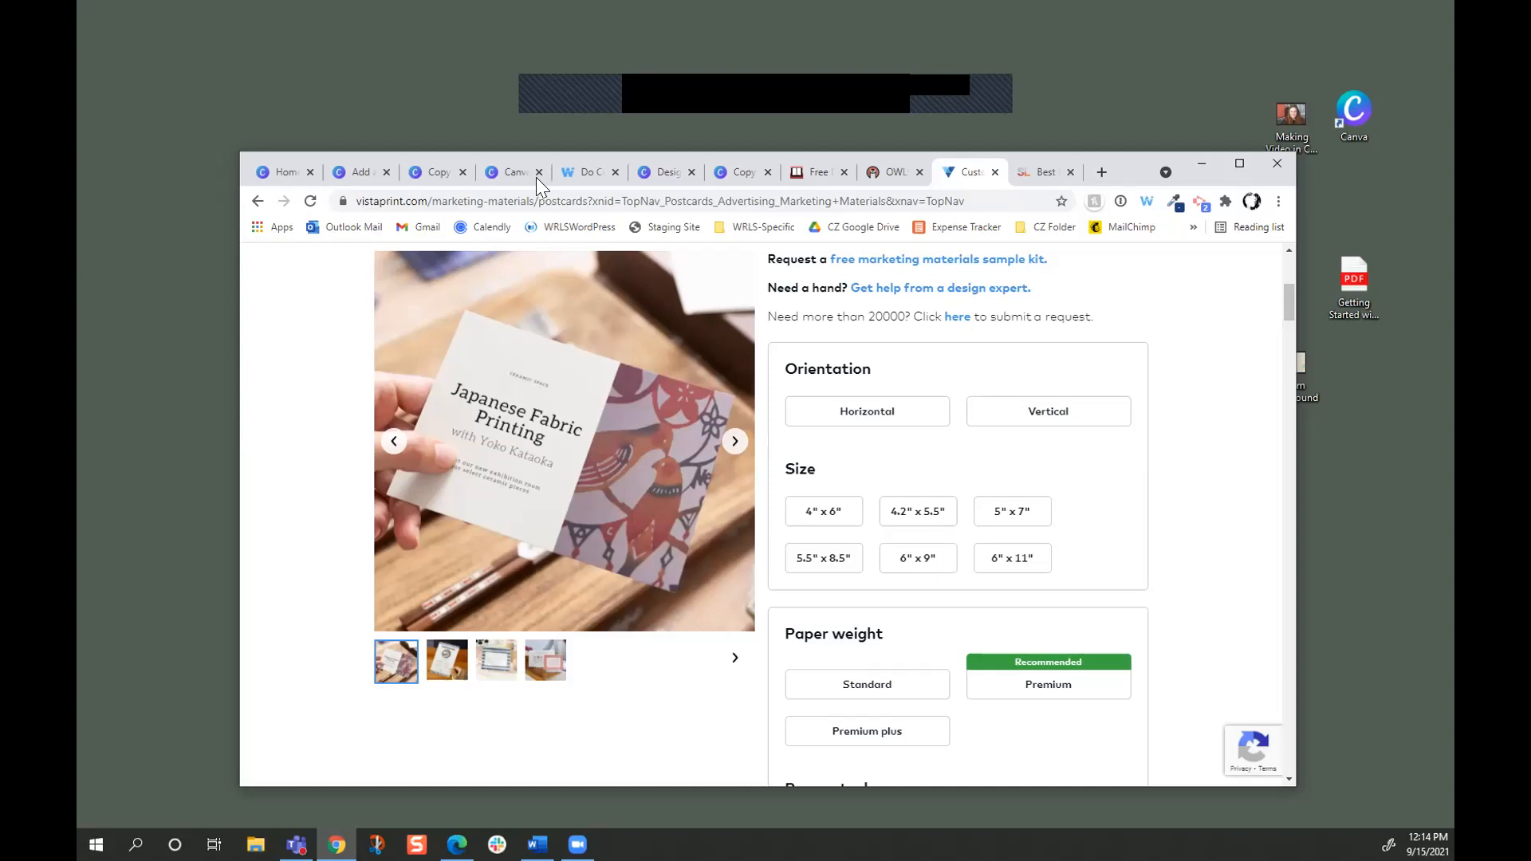
In the original flyer, search the elements for "frame" and place the scalloped round frame beside the star.
left_click(347, 175)
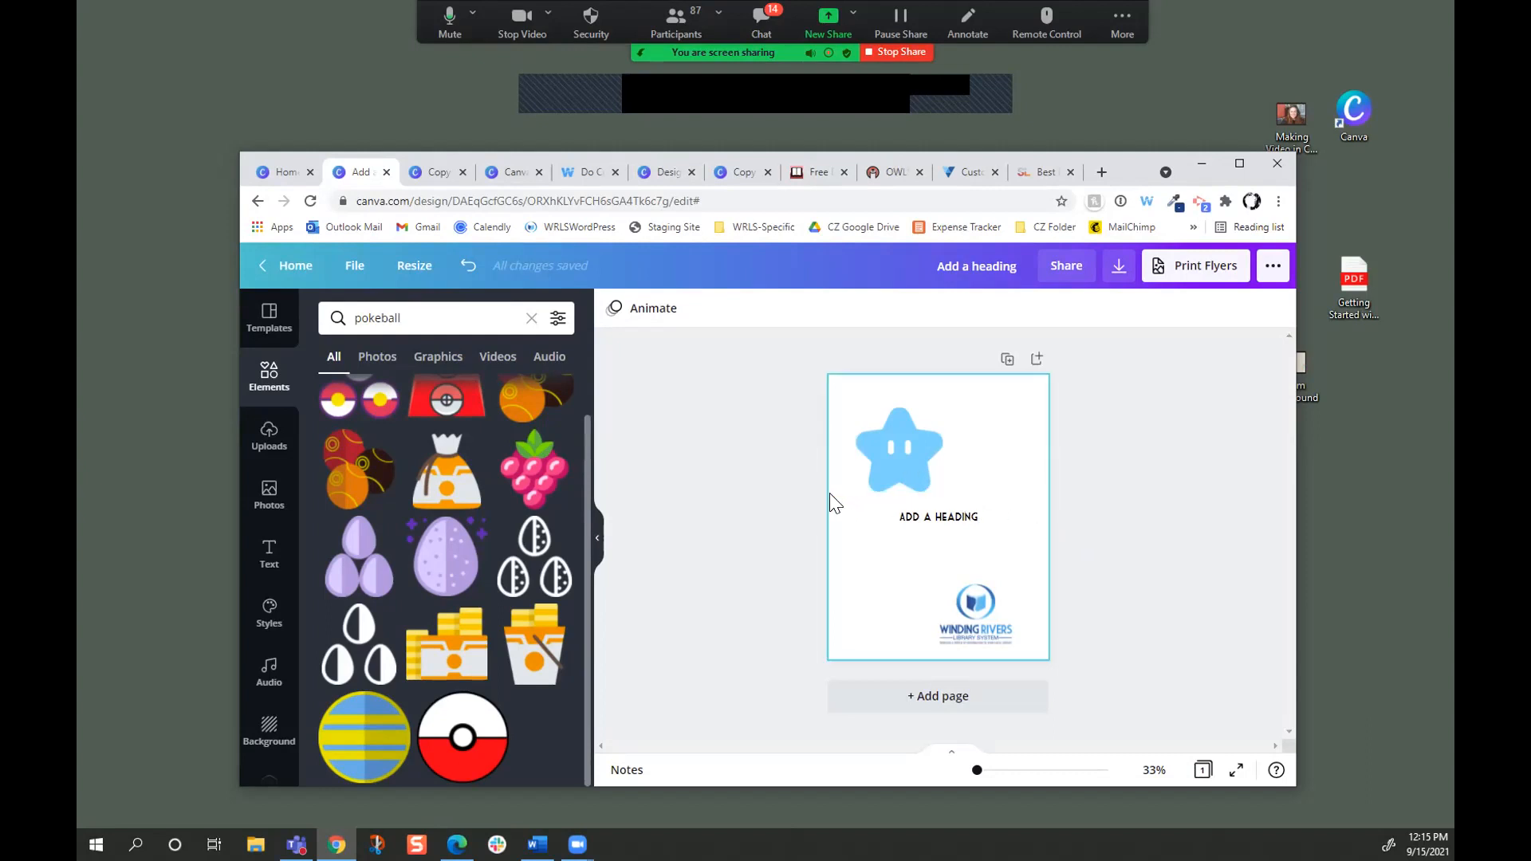
left_click(276, 378)
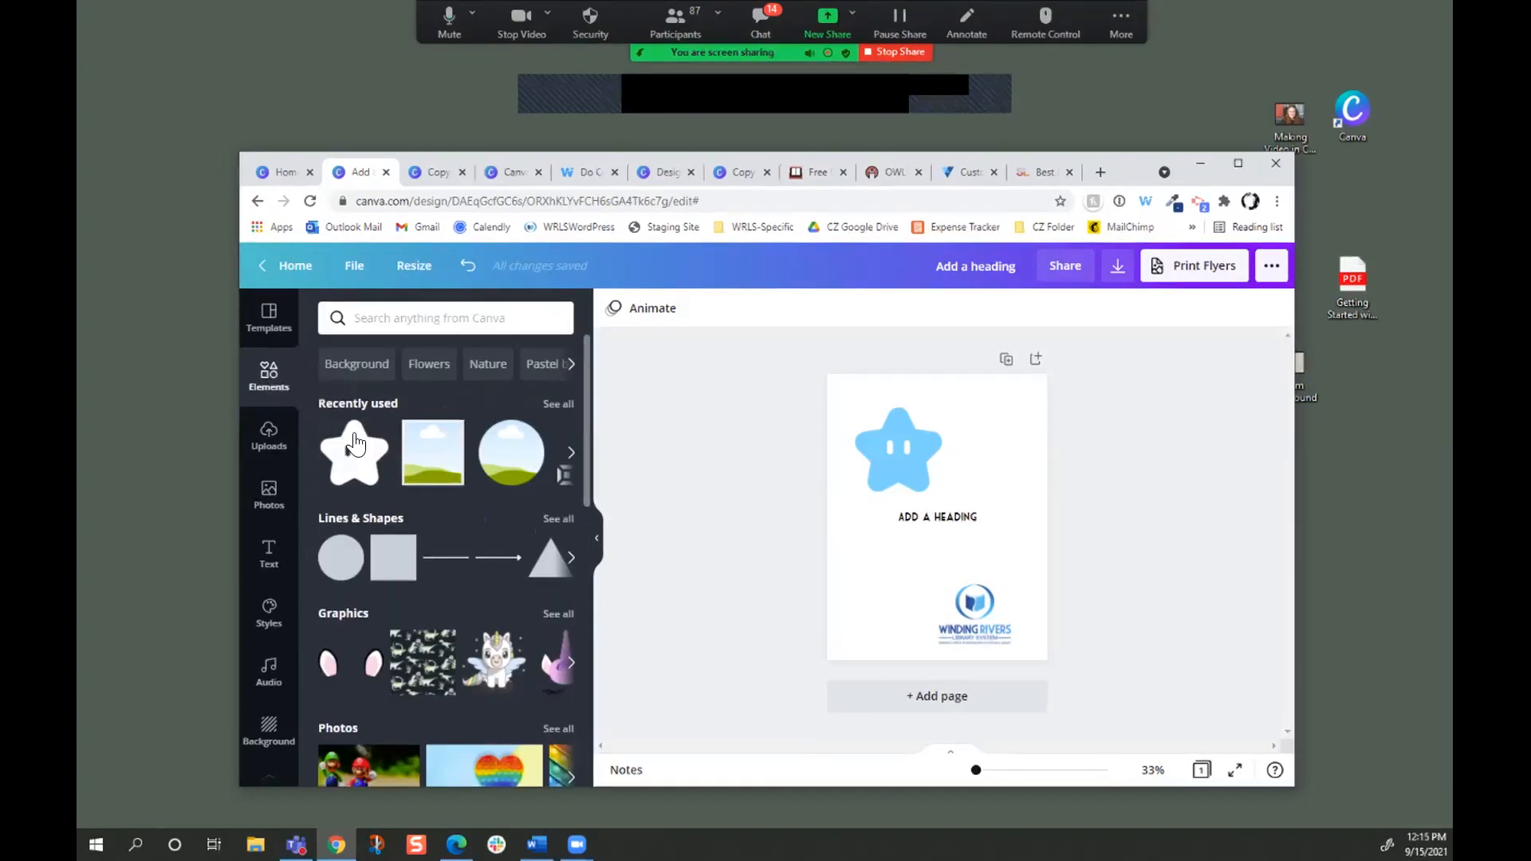
left_click(388, 317)
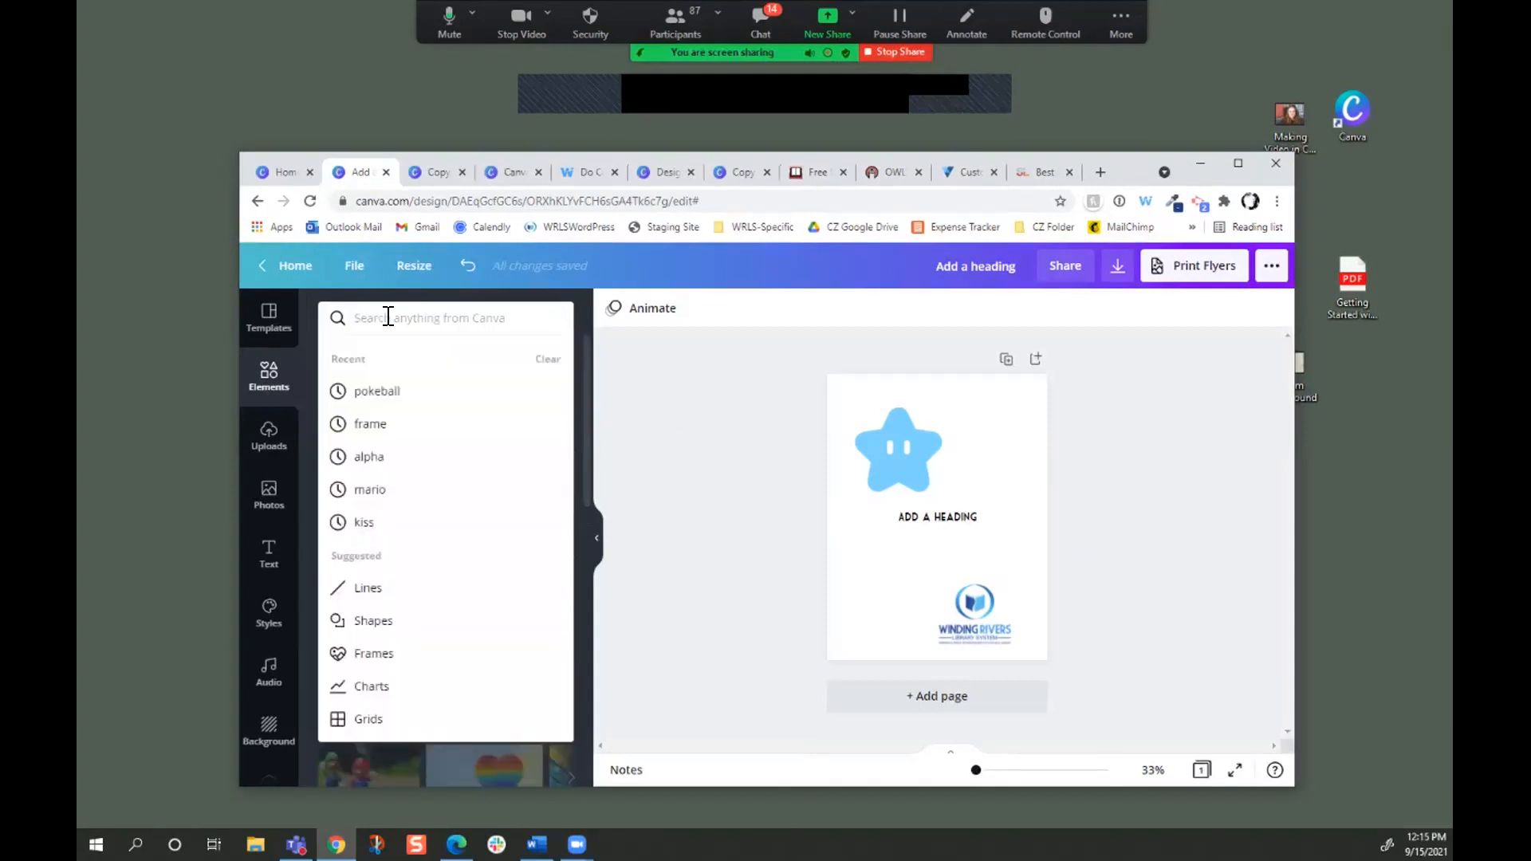
type("frame")
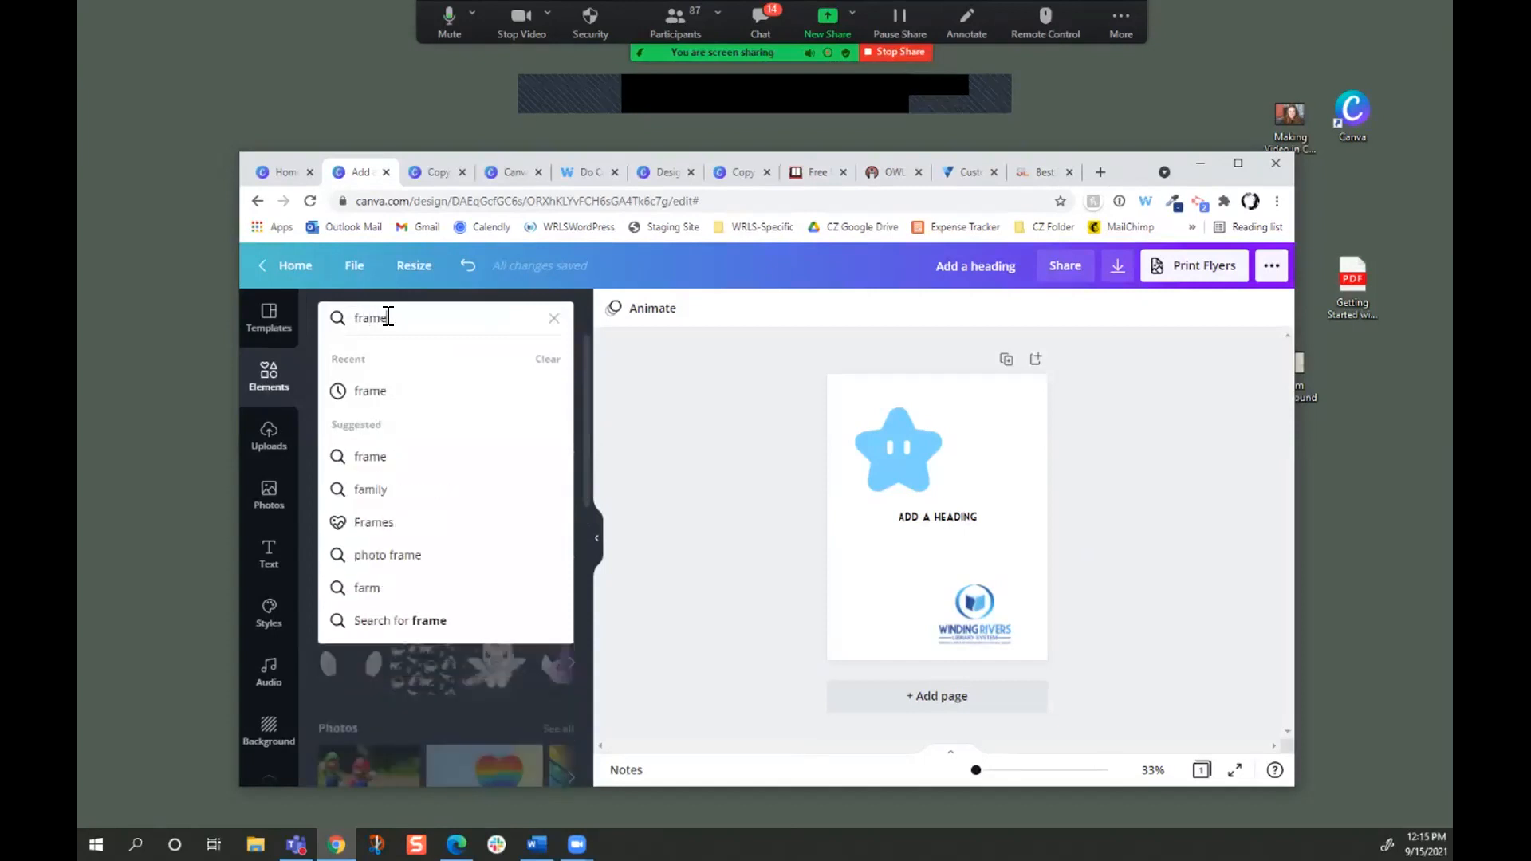
key("Return")
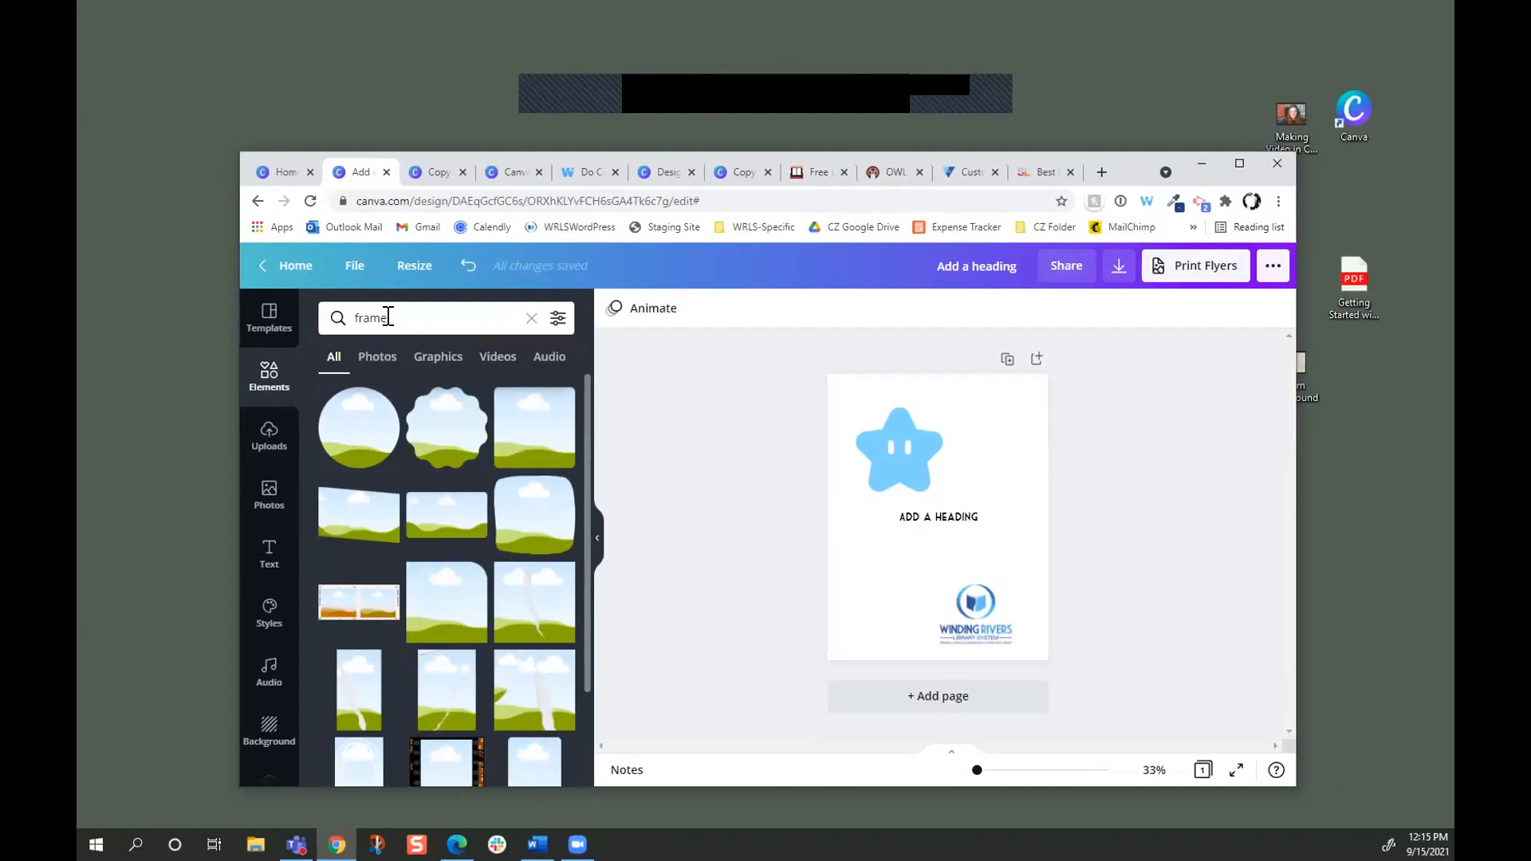
left_click_drag(446, 431, 991, 471)
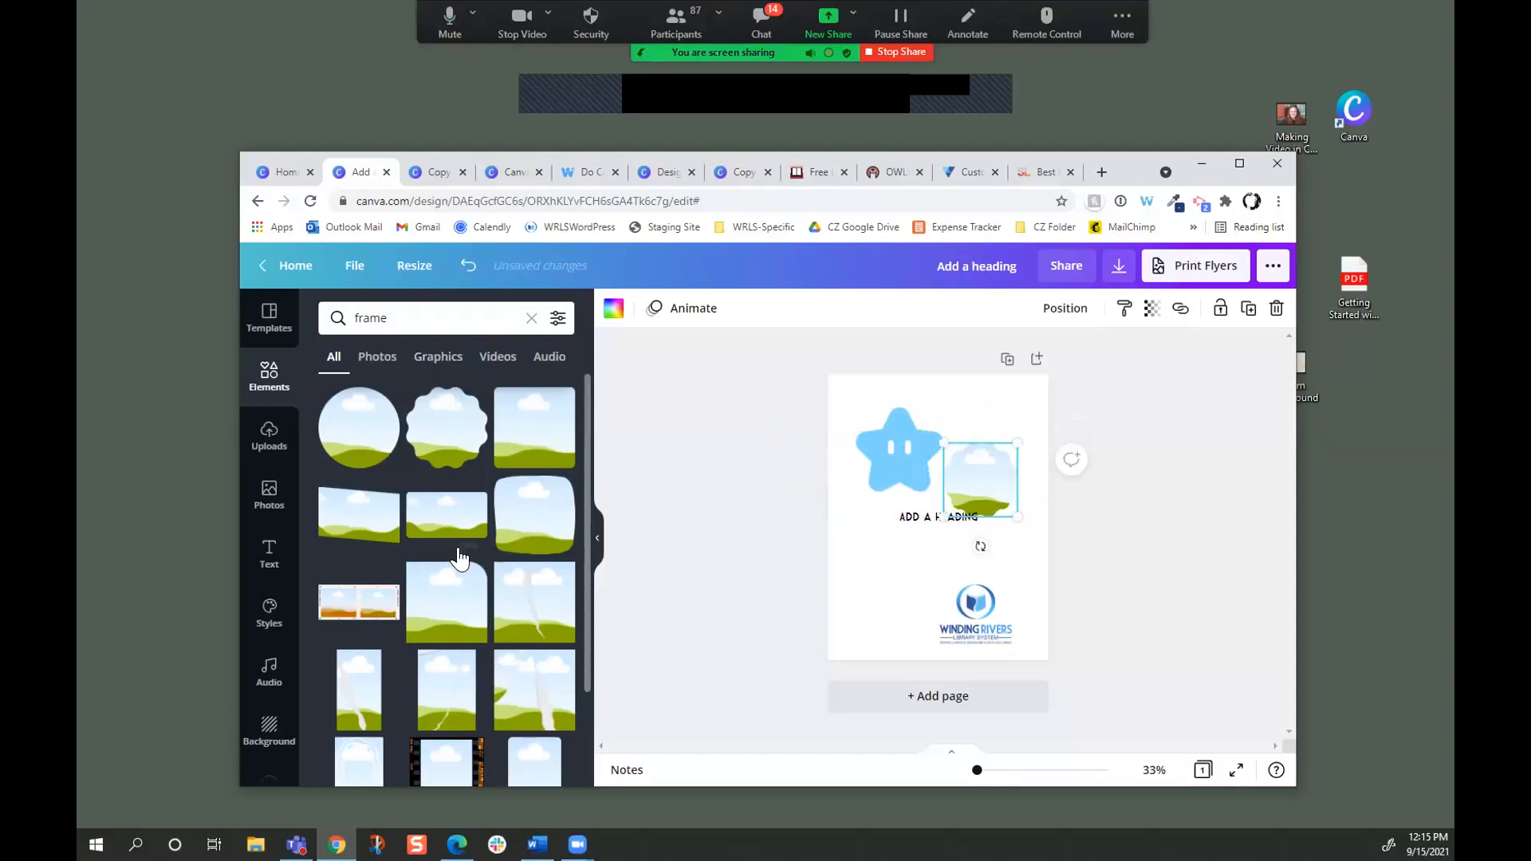
Fill the scalloped frame with the uploaded color portrait photo and check its crop.
left_click(267, 442)
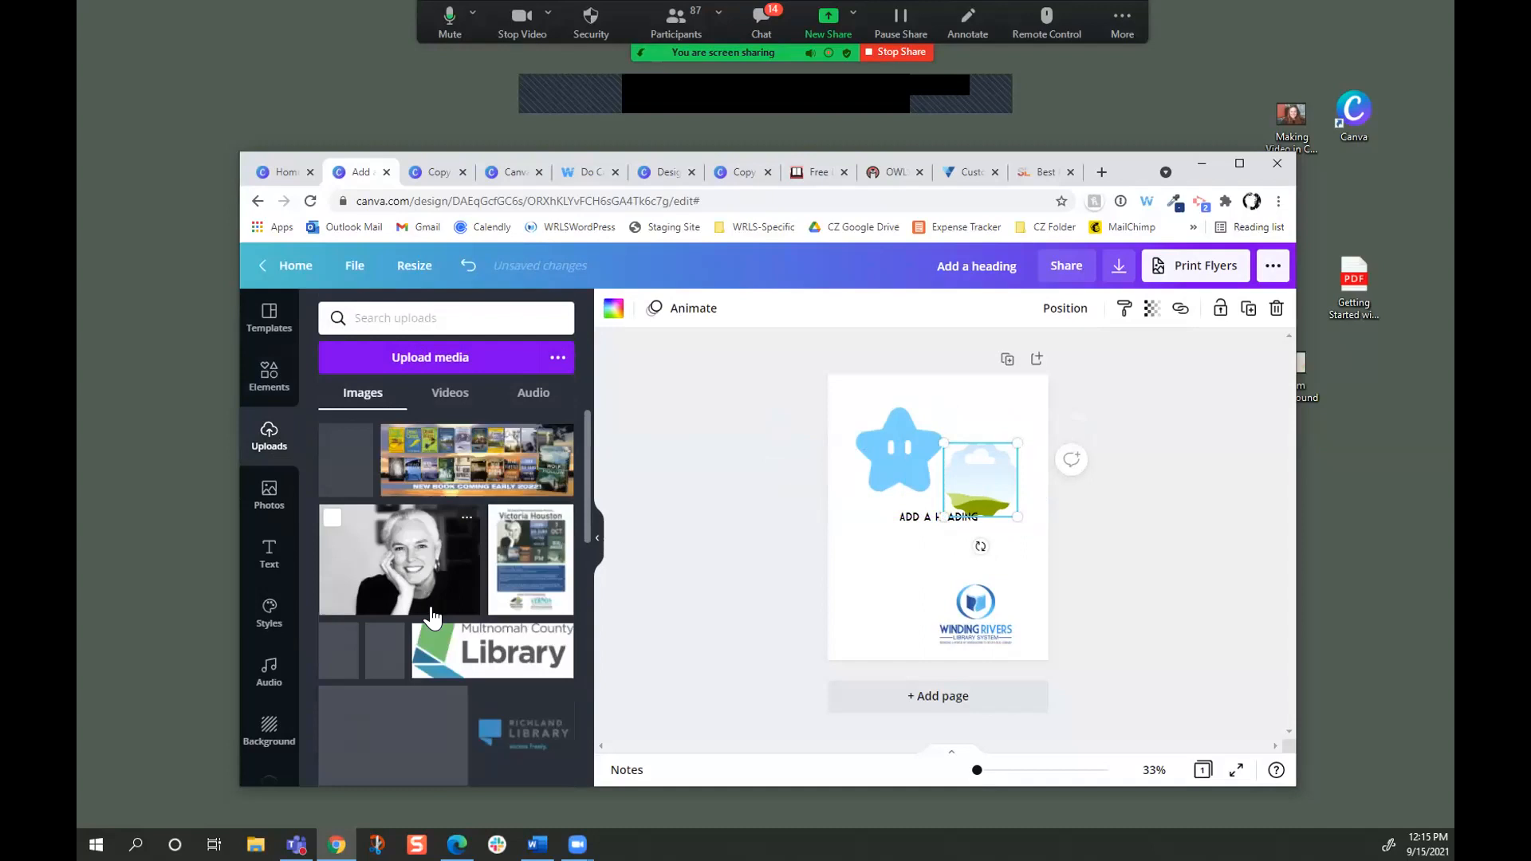
left_click_drag(345, 460, 960, 459)
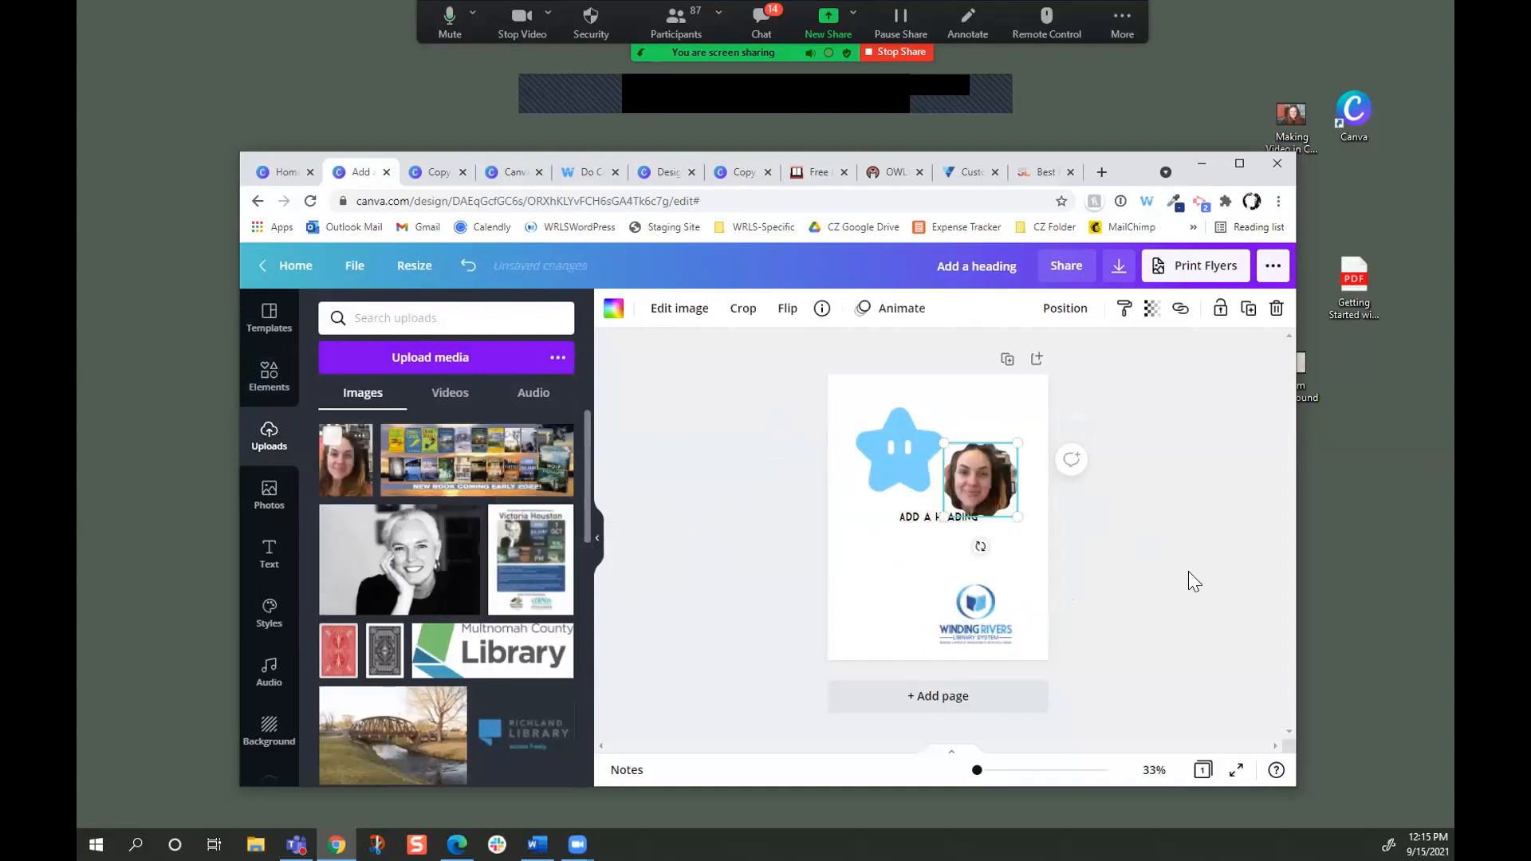
double_click(967, 475)
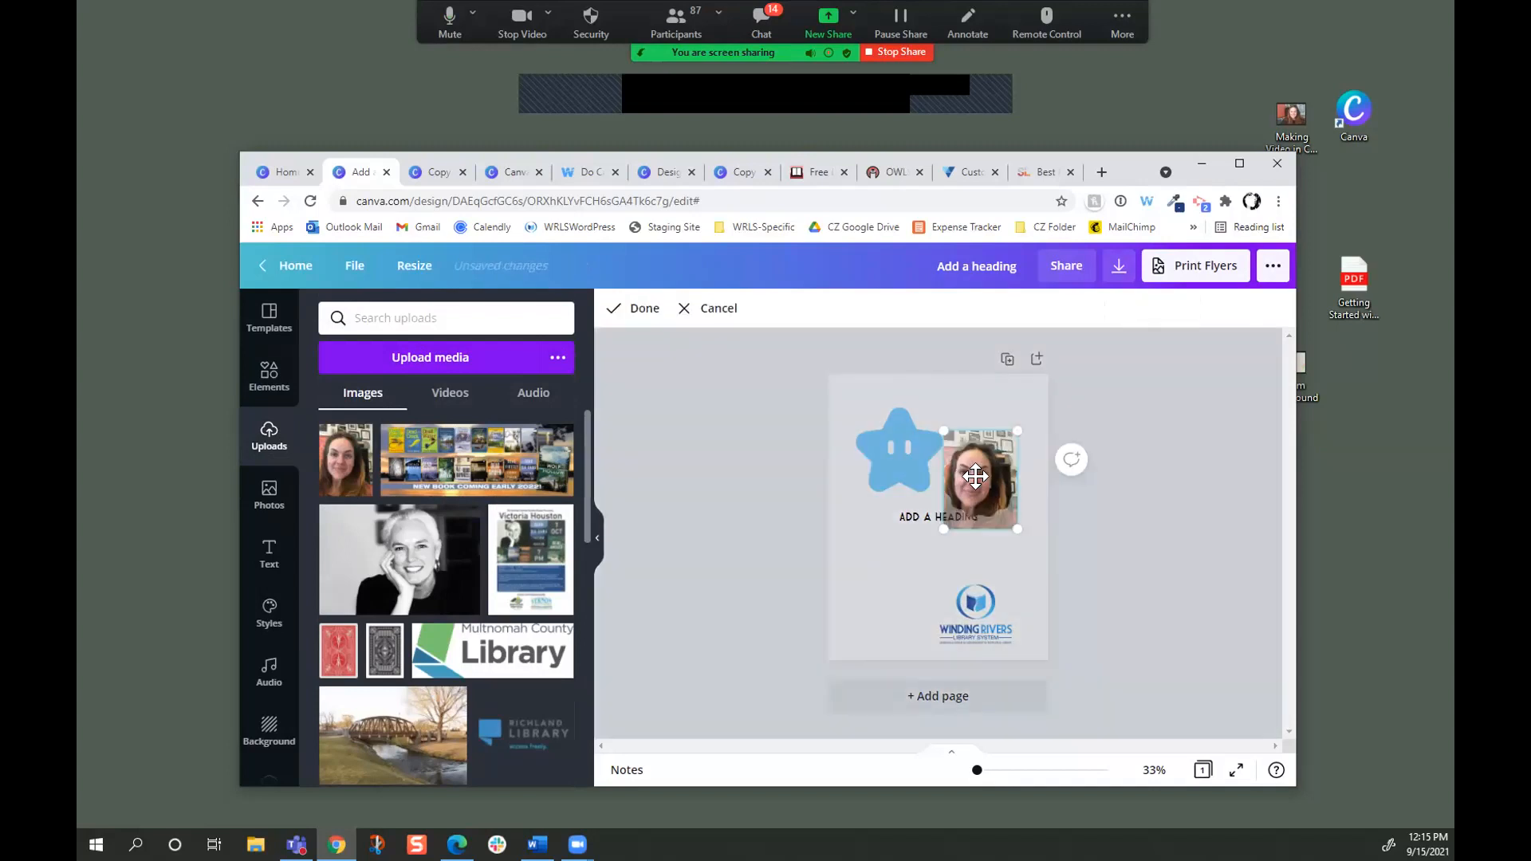
left_click(1140, 558)
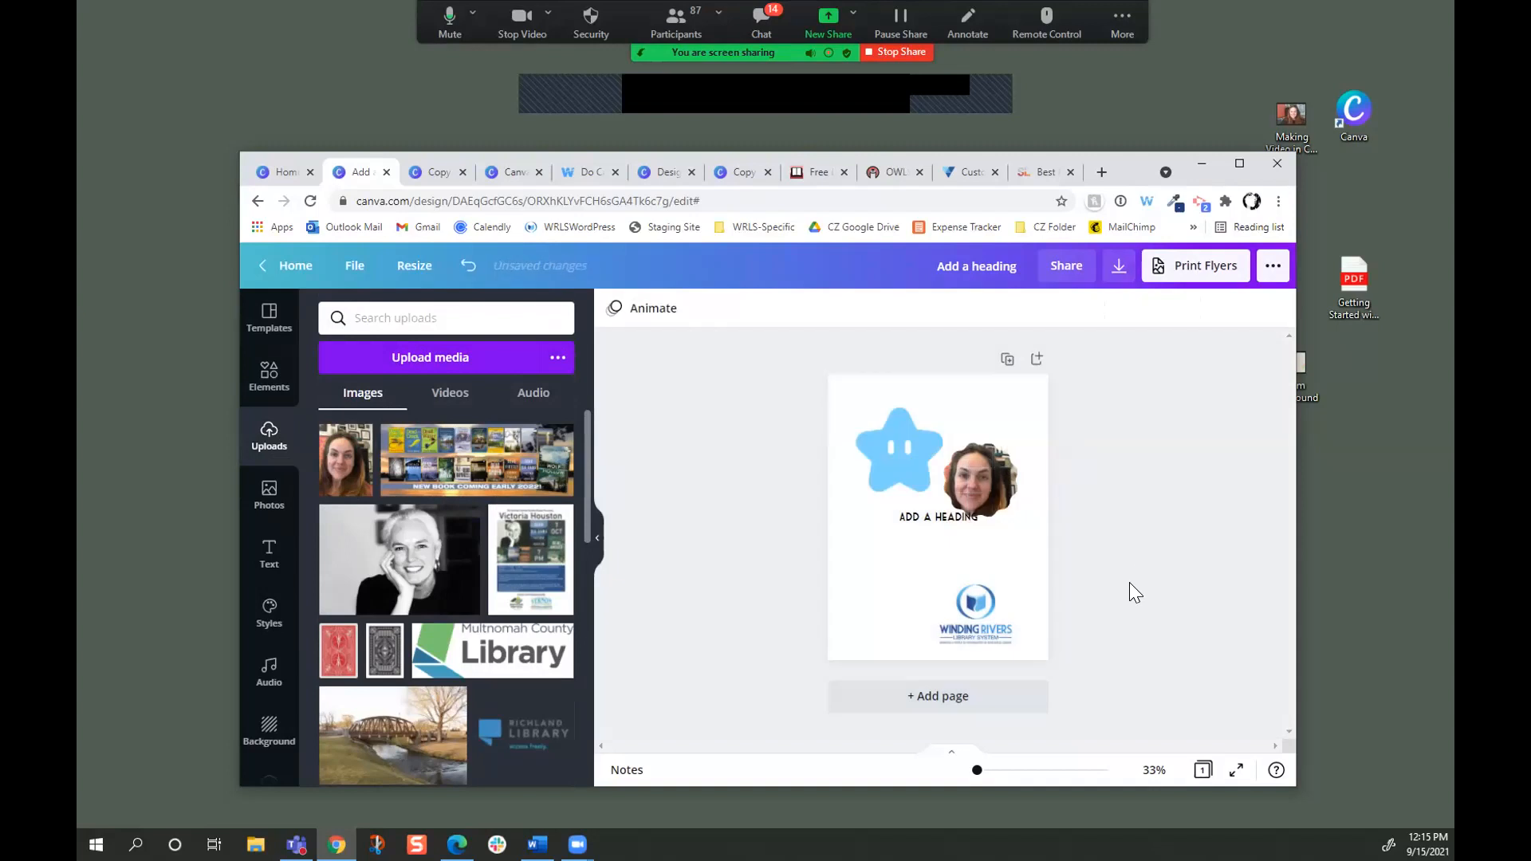
Move the heading clear of the photo to just below the star and deselect it.
left_click_drag(922, 520, 911, 560)
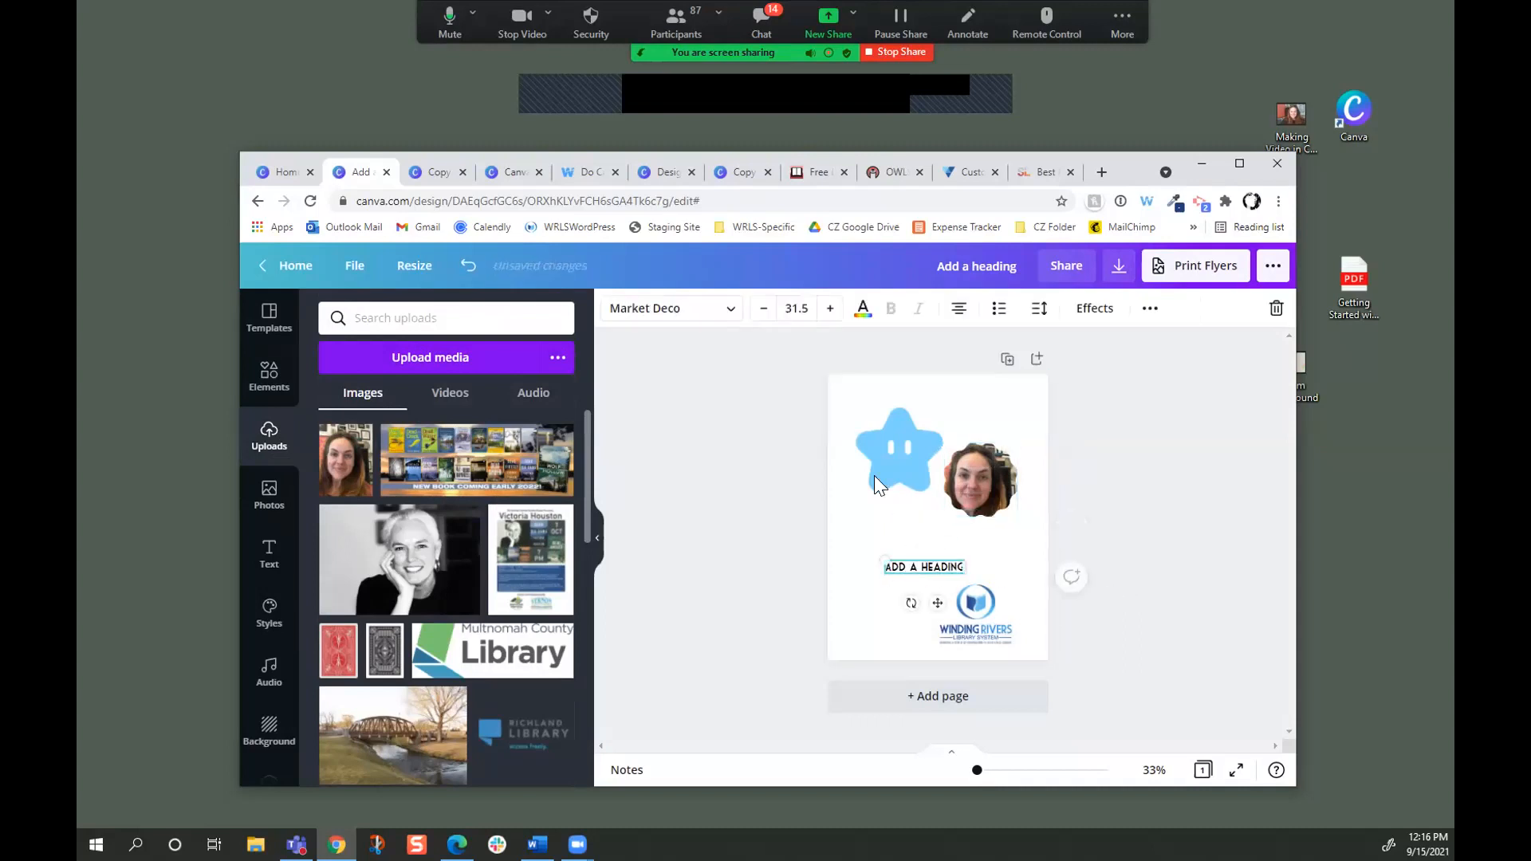
left_click_drag(933, 566, 913, 505)
left_click(942, 572)
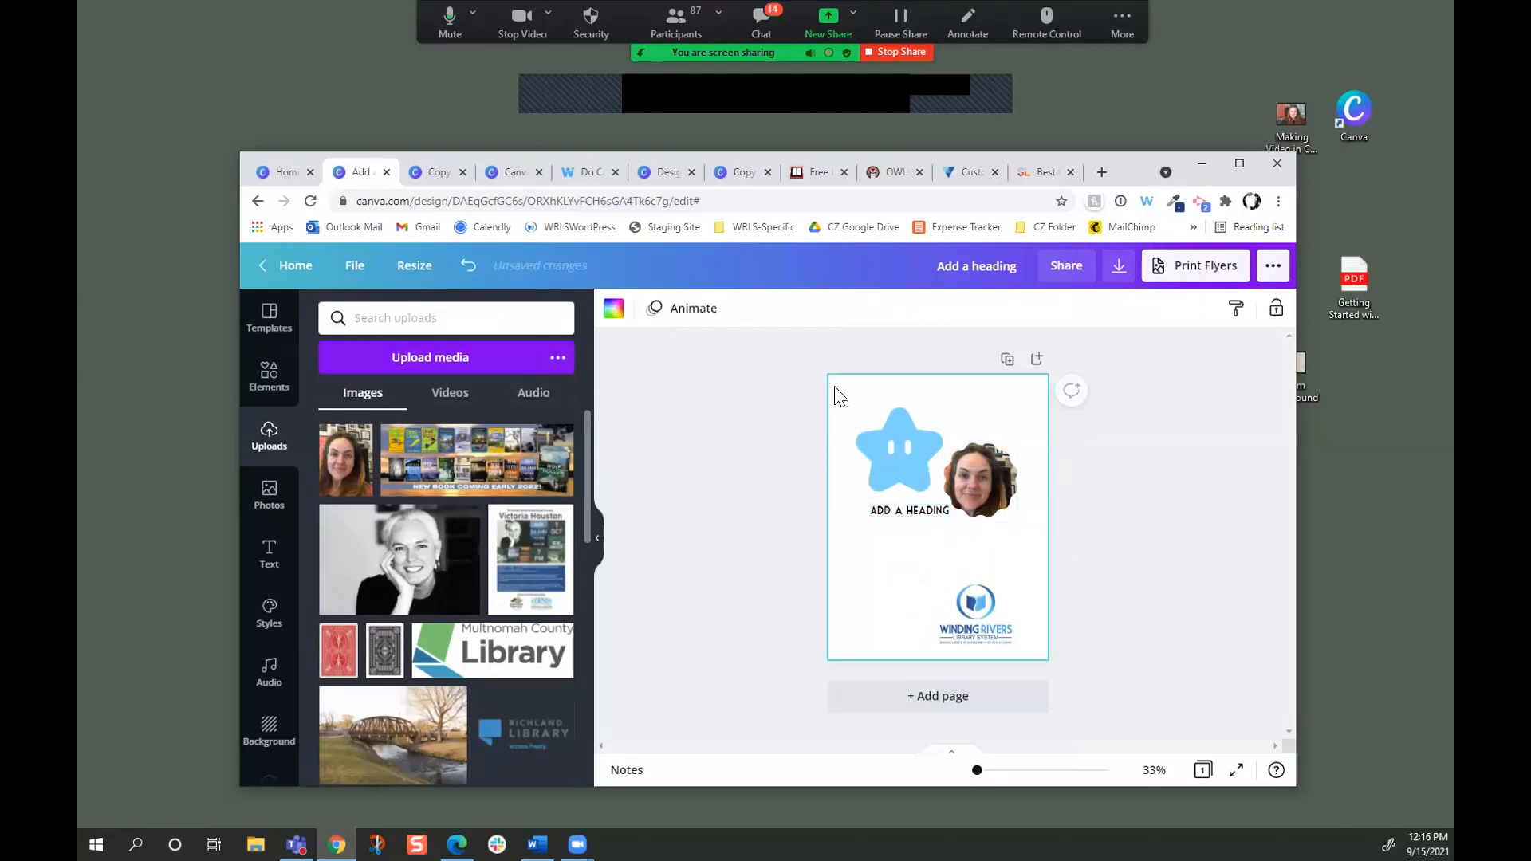
Maximize the browser window and group the star, the framed portrait and the heading.
left_click_drag(836, 394, 1026, 551)
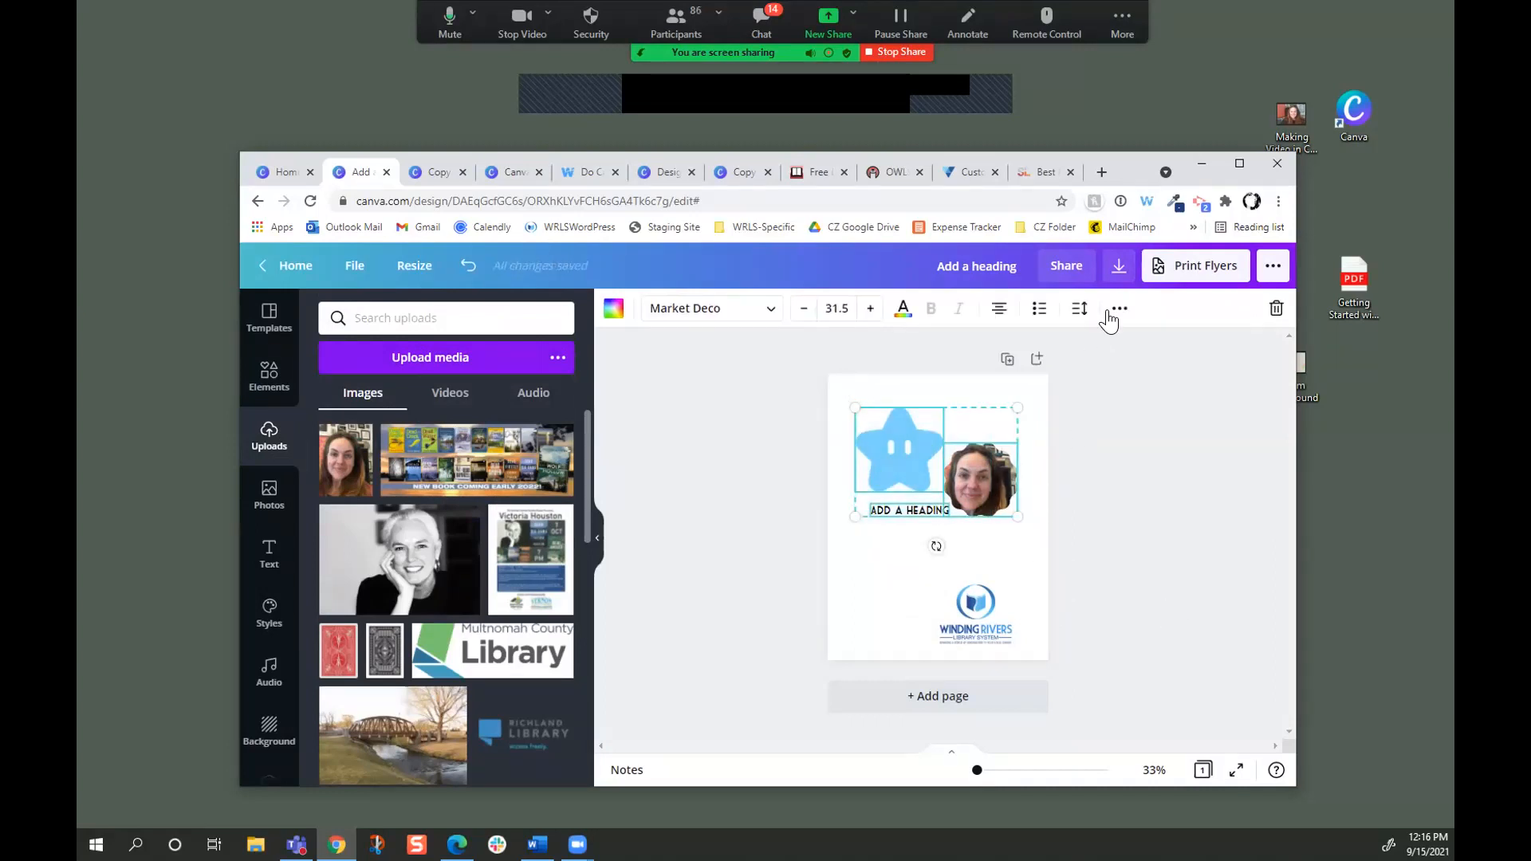
left_click(1236, 165)
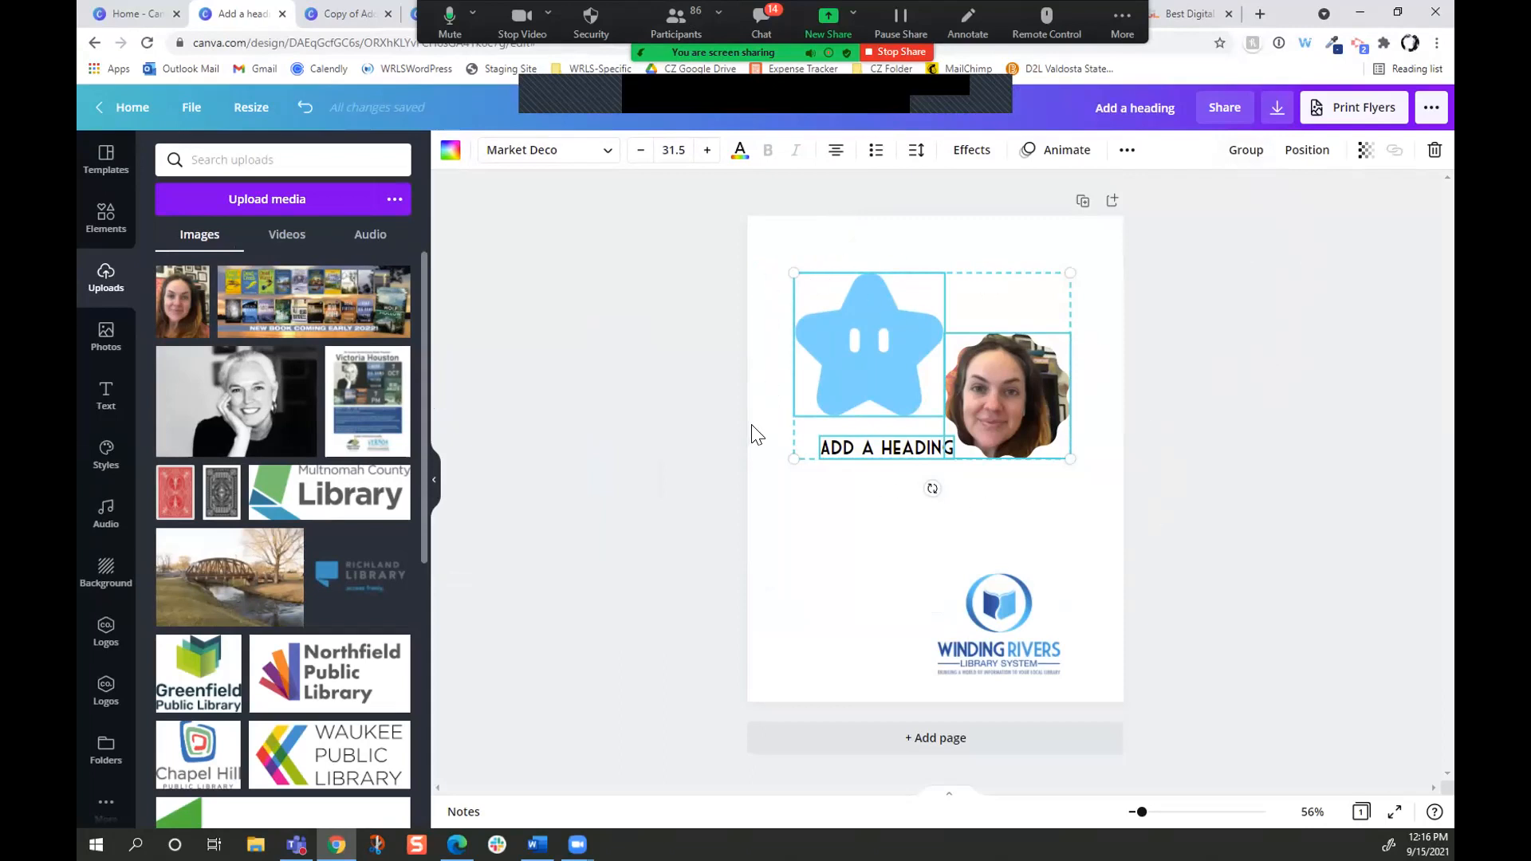
left_click(1242, 149)
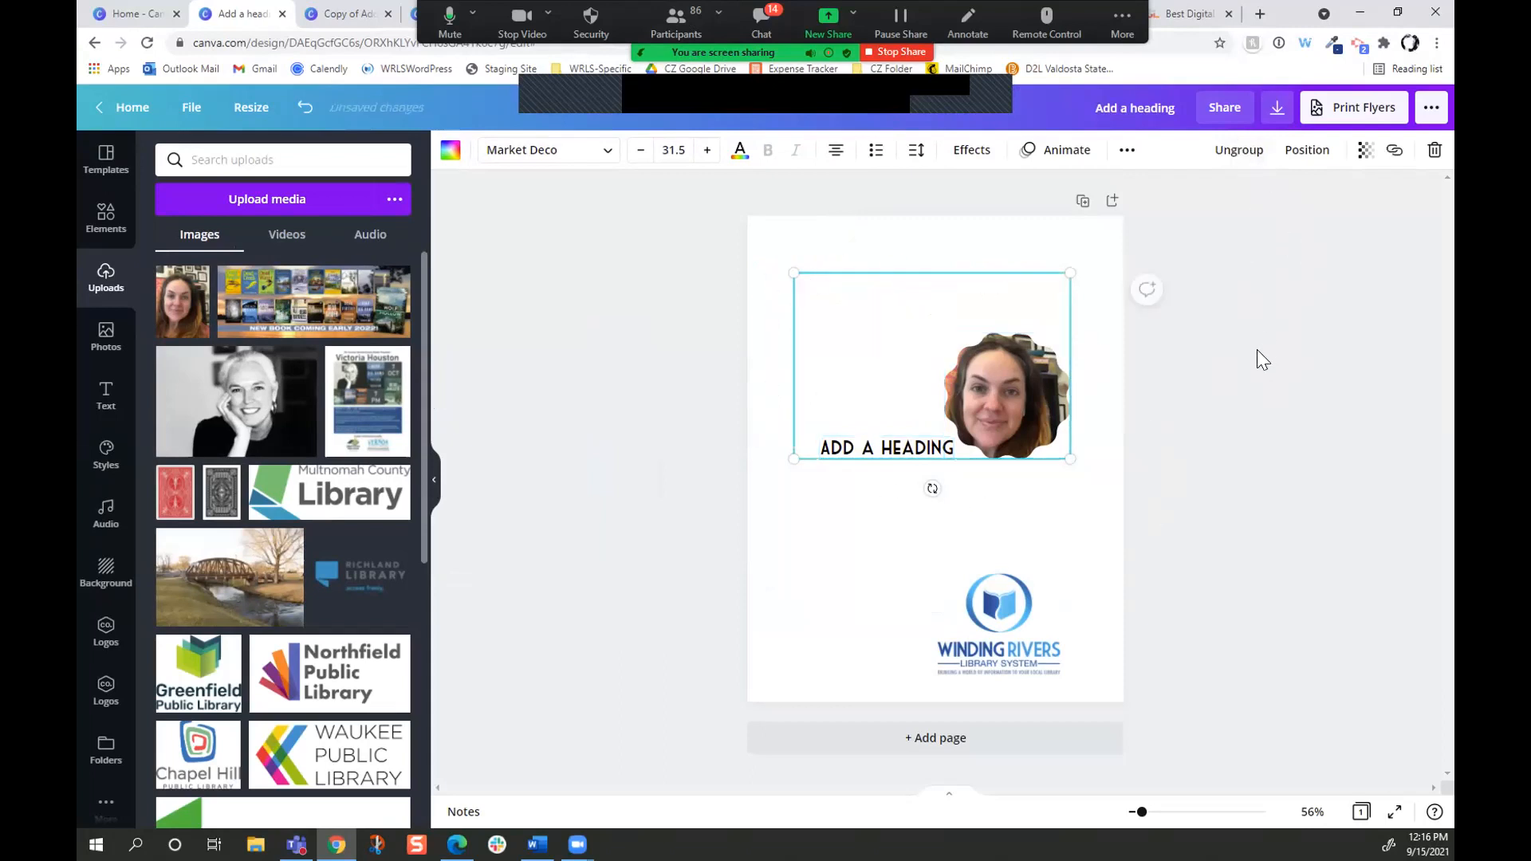
Move the group down over the Winding Rivers logo and send it backward behind the logo.
left_click_drag(935, 516, 989, 649)
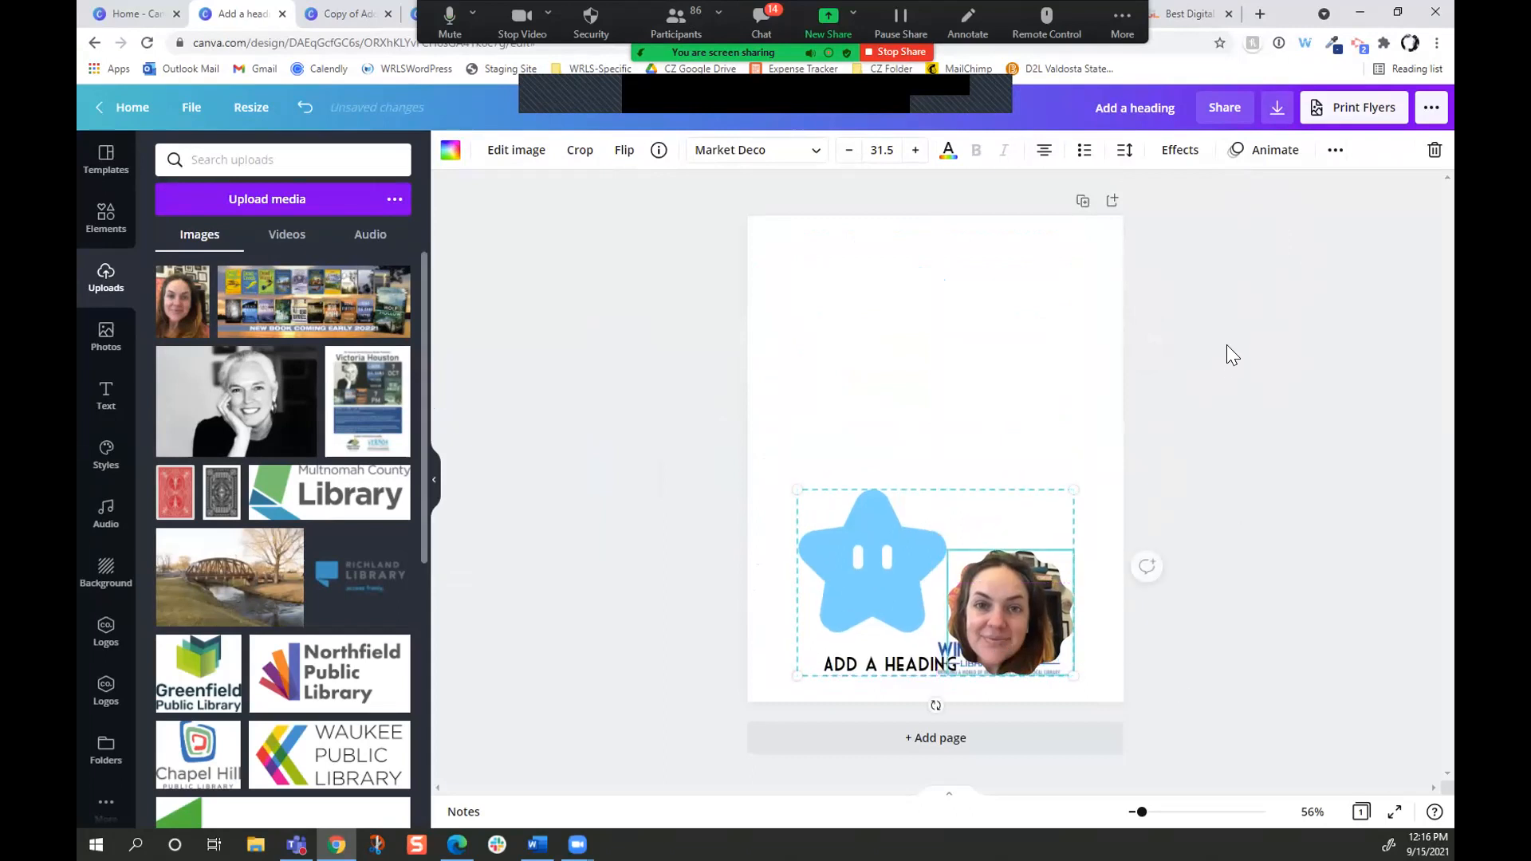
left_click(1334, 152)
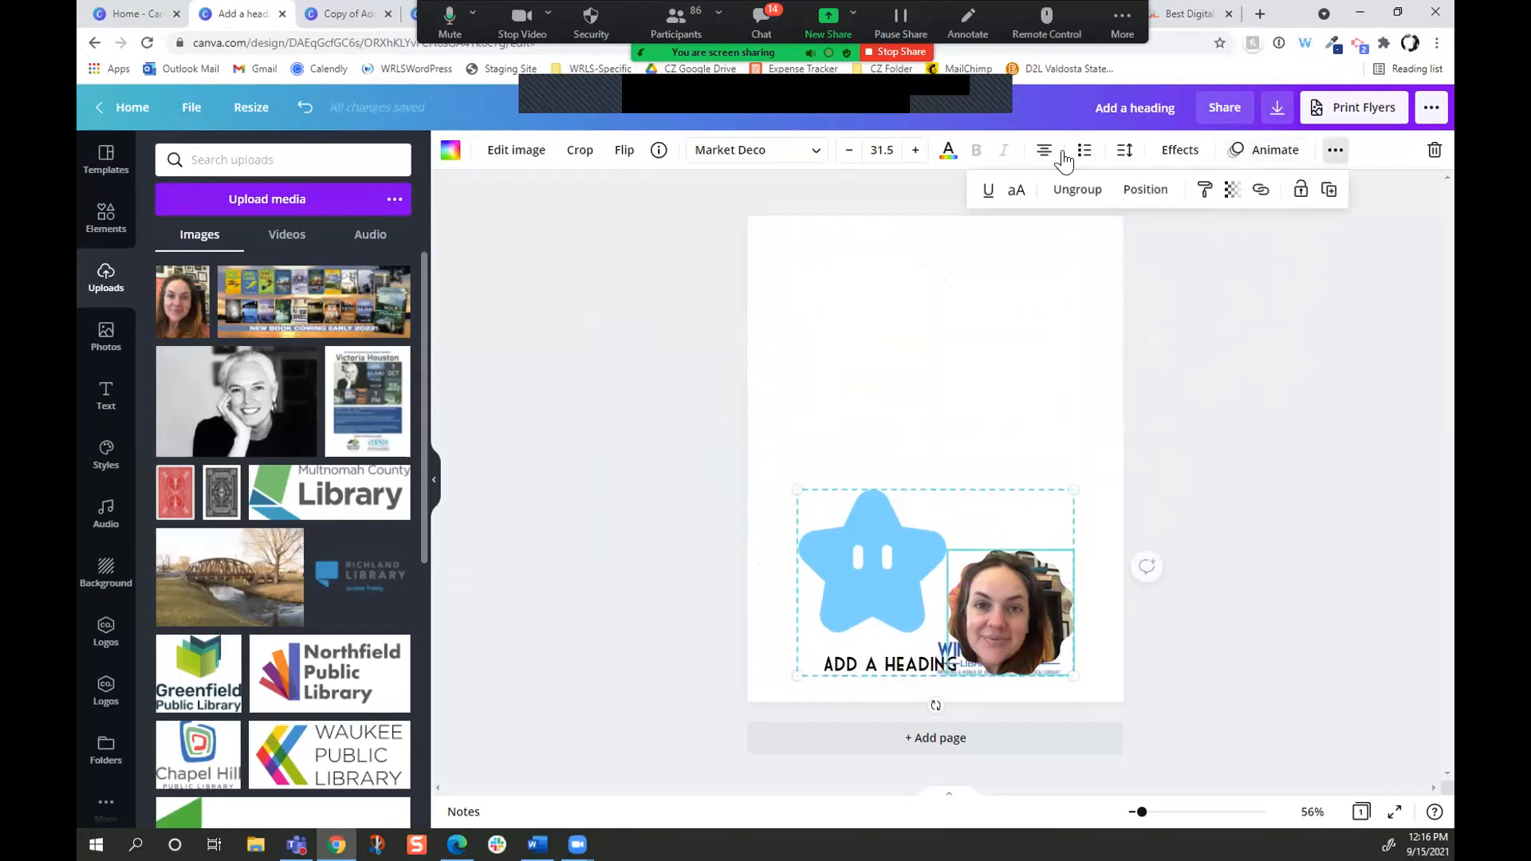
left_click(1152, 191)
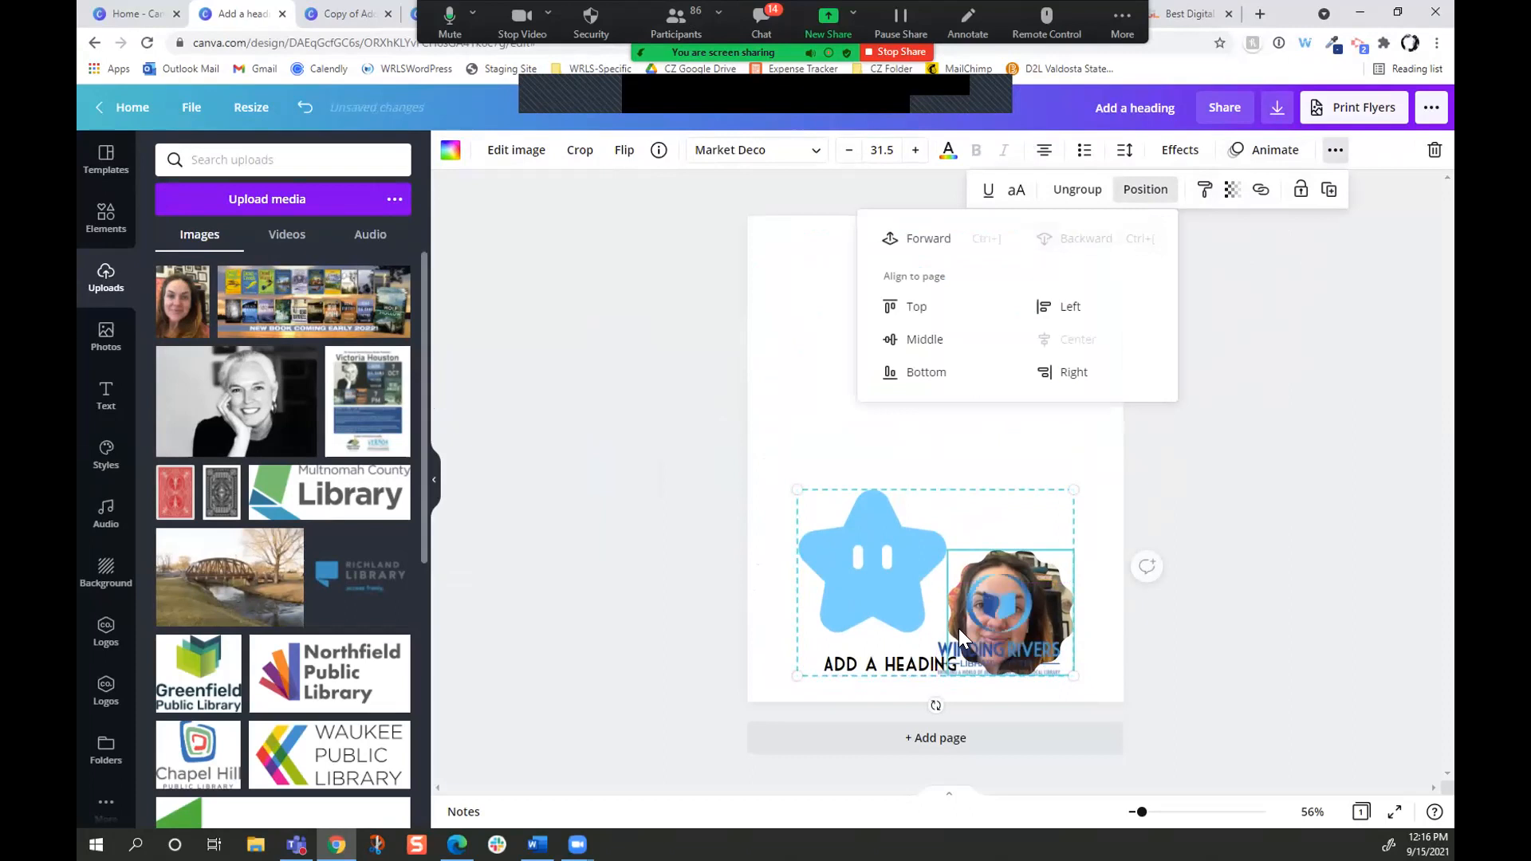
Move the logo to the centre of the page's upper half and nudge the group up to the bottom margin guide.
left_click_drag(998, 630, 923, 415)
left_click(1305, 527)
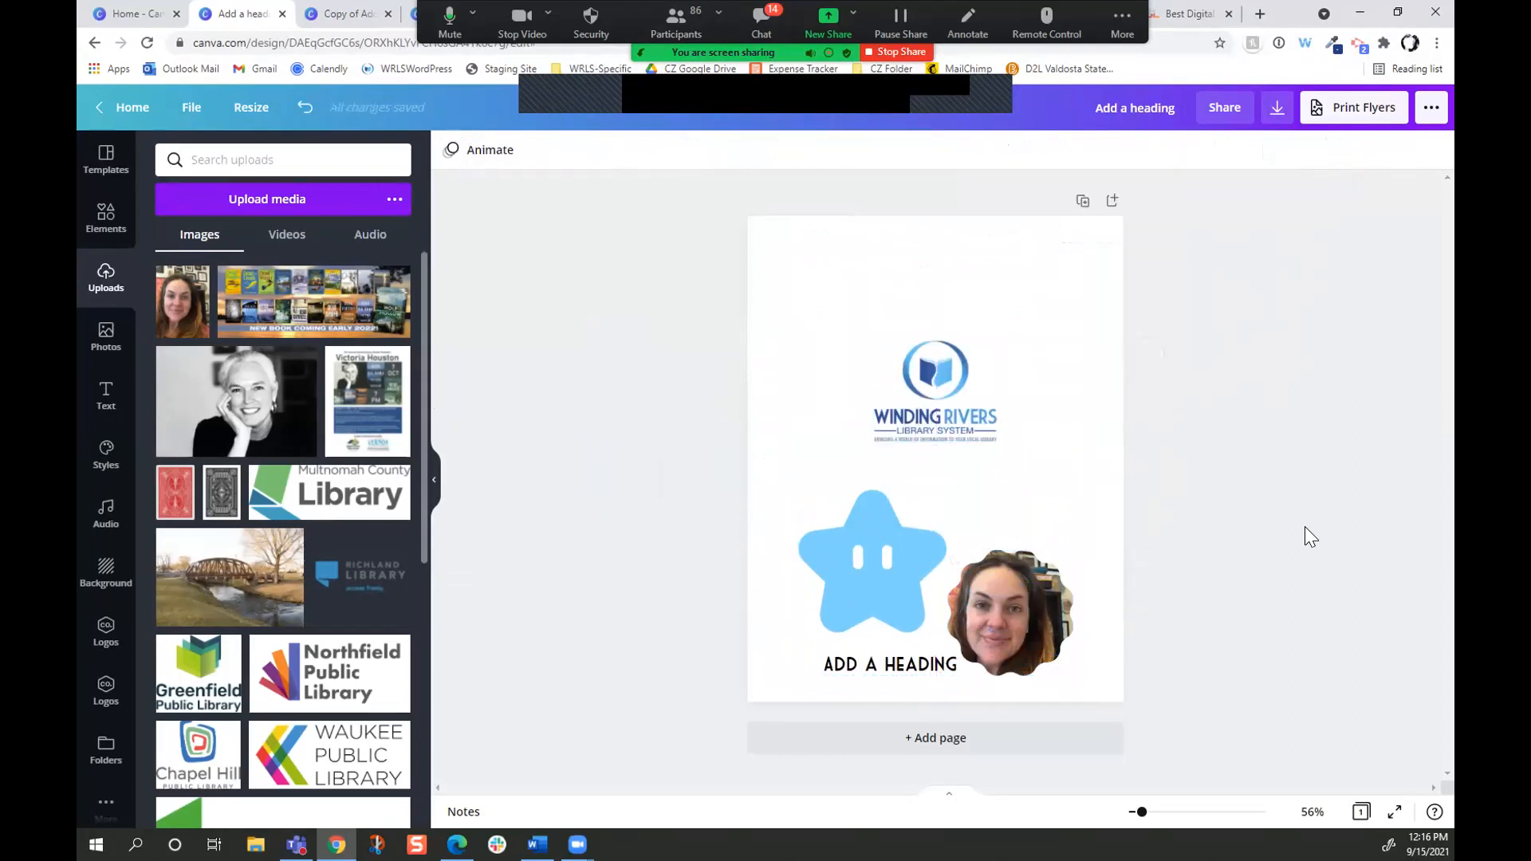
mouse_move(1001, 591)
left_mouse_down()
mouse_move(1001, 550)
mouse_move(997, 579)
left_mouse_up()
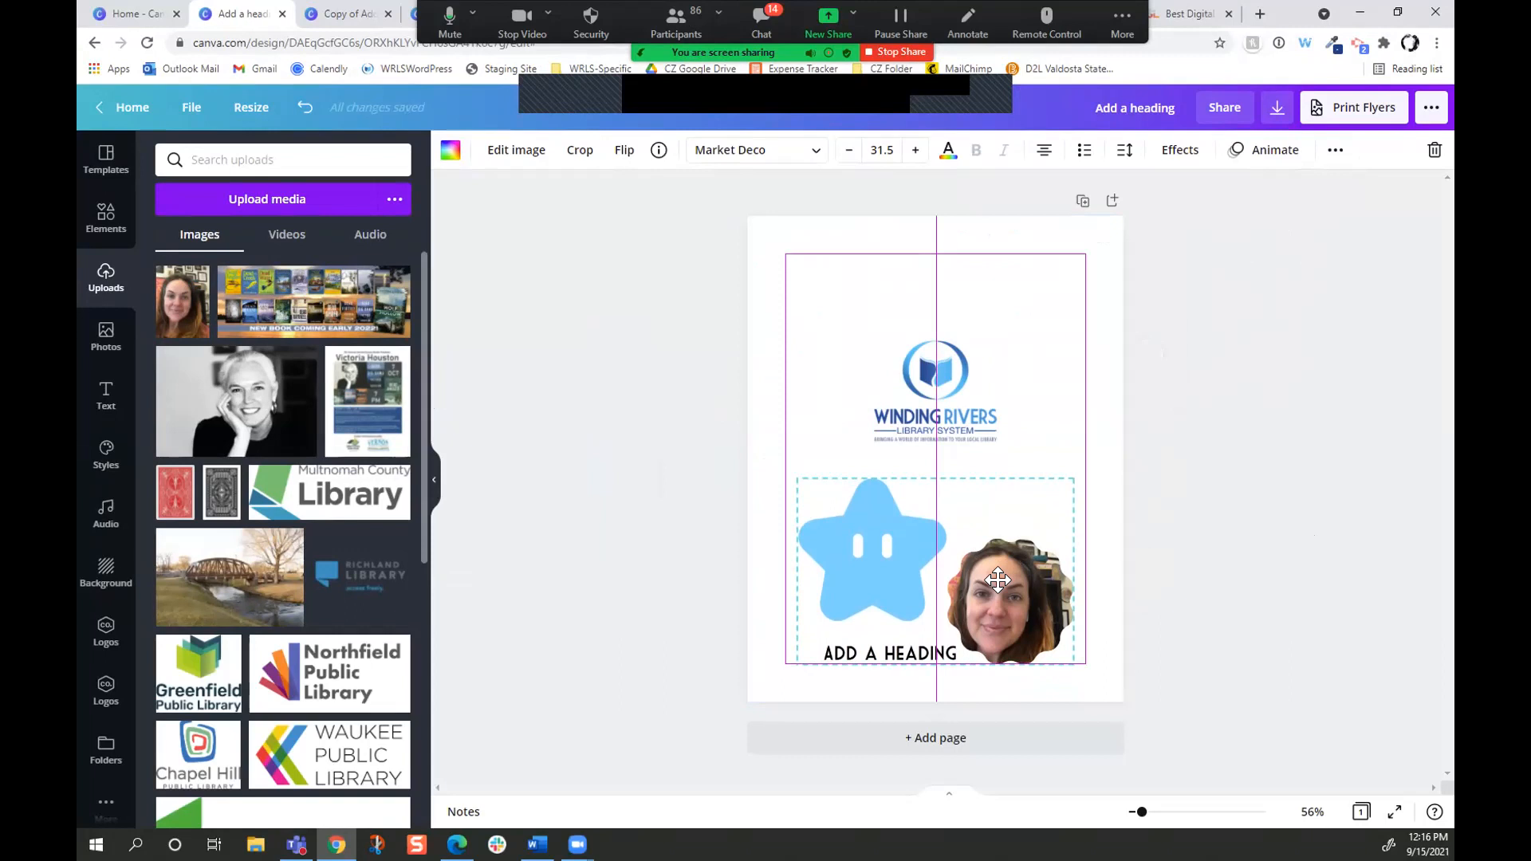
left_click_drag(998, 580, 997, 579)
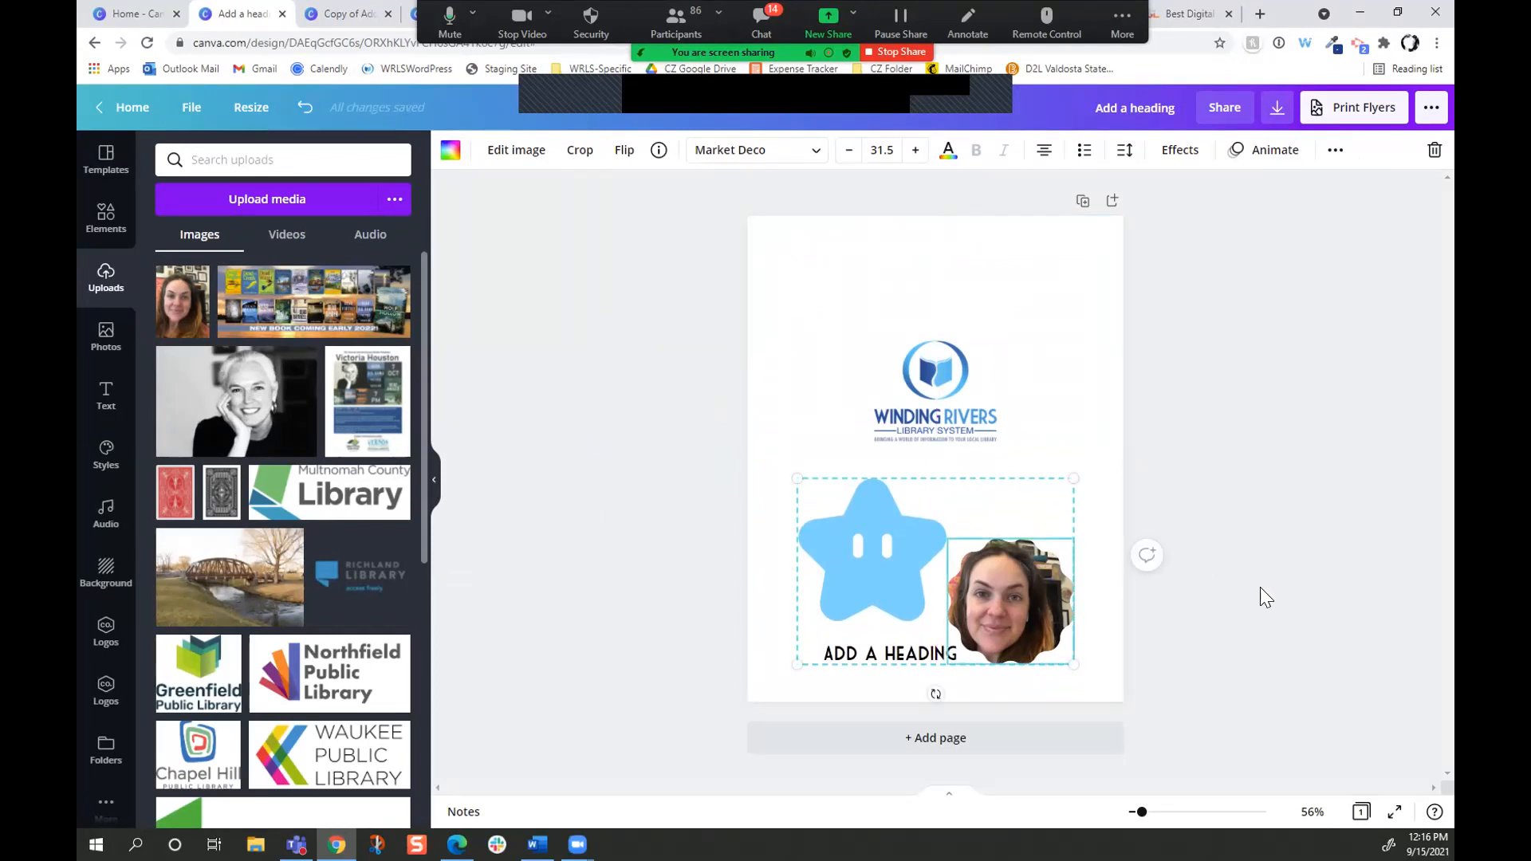
Move the group back to the upper part of the page and centre the logo near the bottom margin.
left_click_drag(1025, 583, 1024, 364)
left_click_drag(927, 363, 928, 586)
left_click(1301, 587)
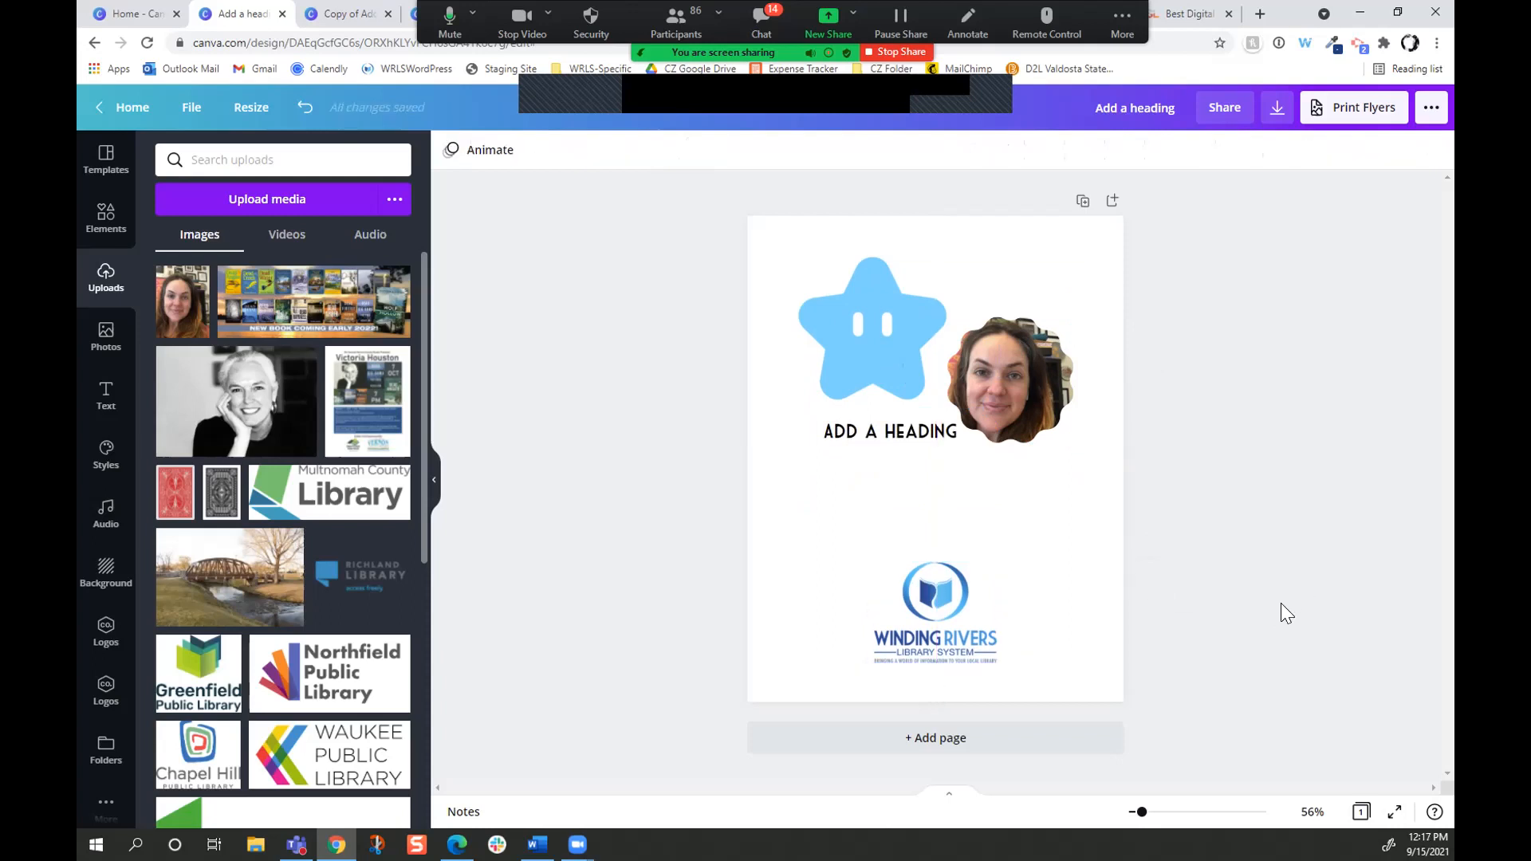
Apply the teal geometric image from the Abstract backgrounds to the flyer.
left_click(107, 572)
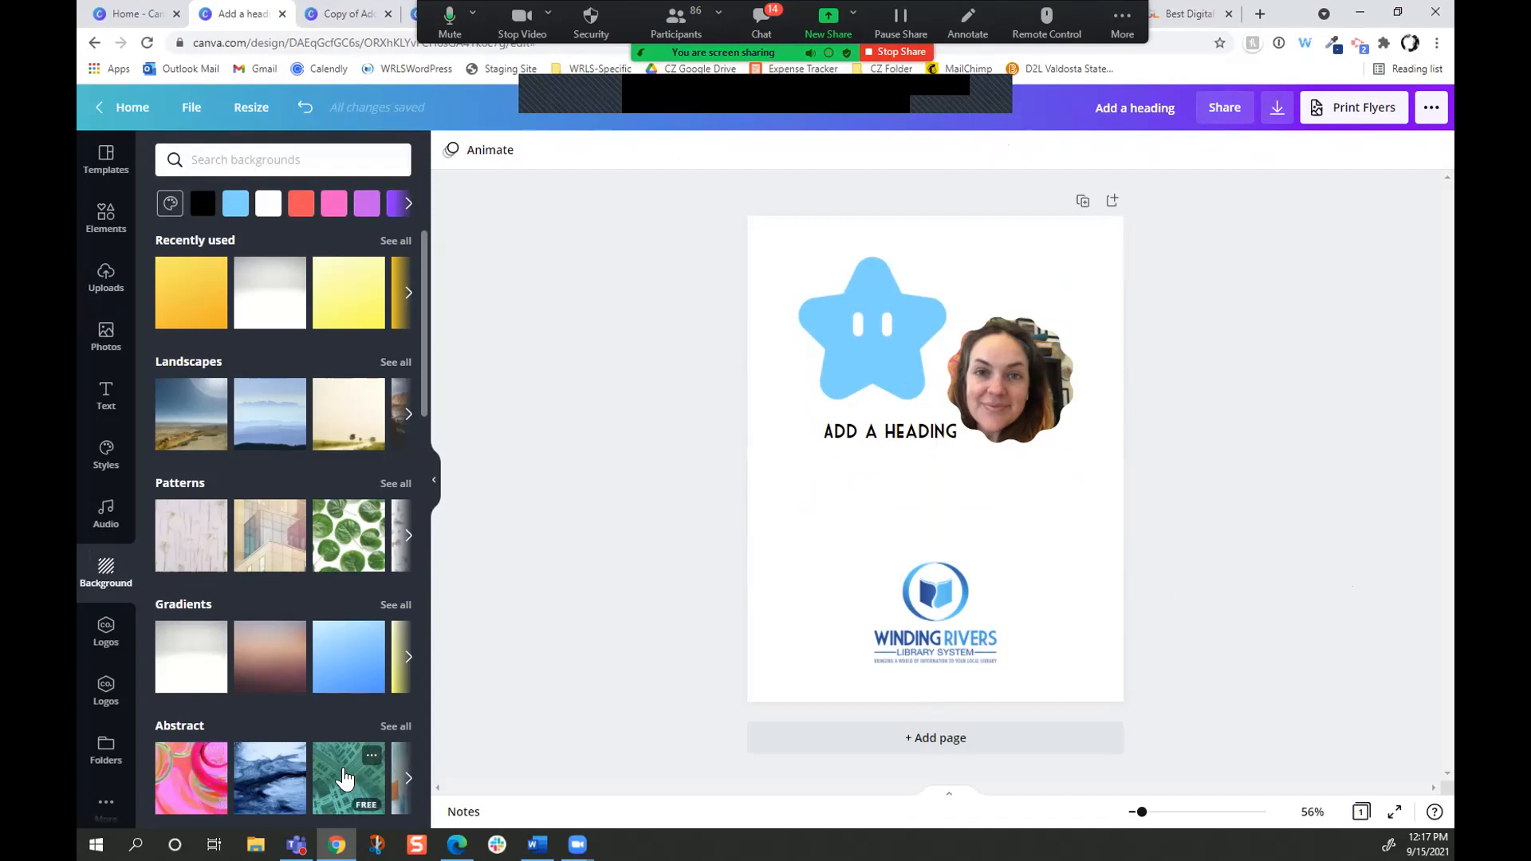
left_click(343, 785)
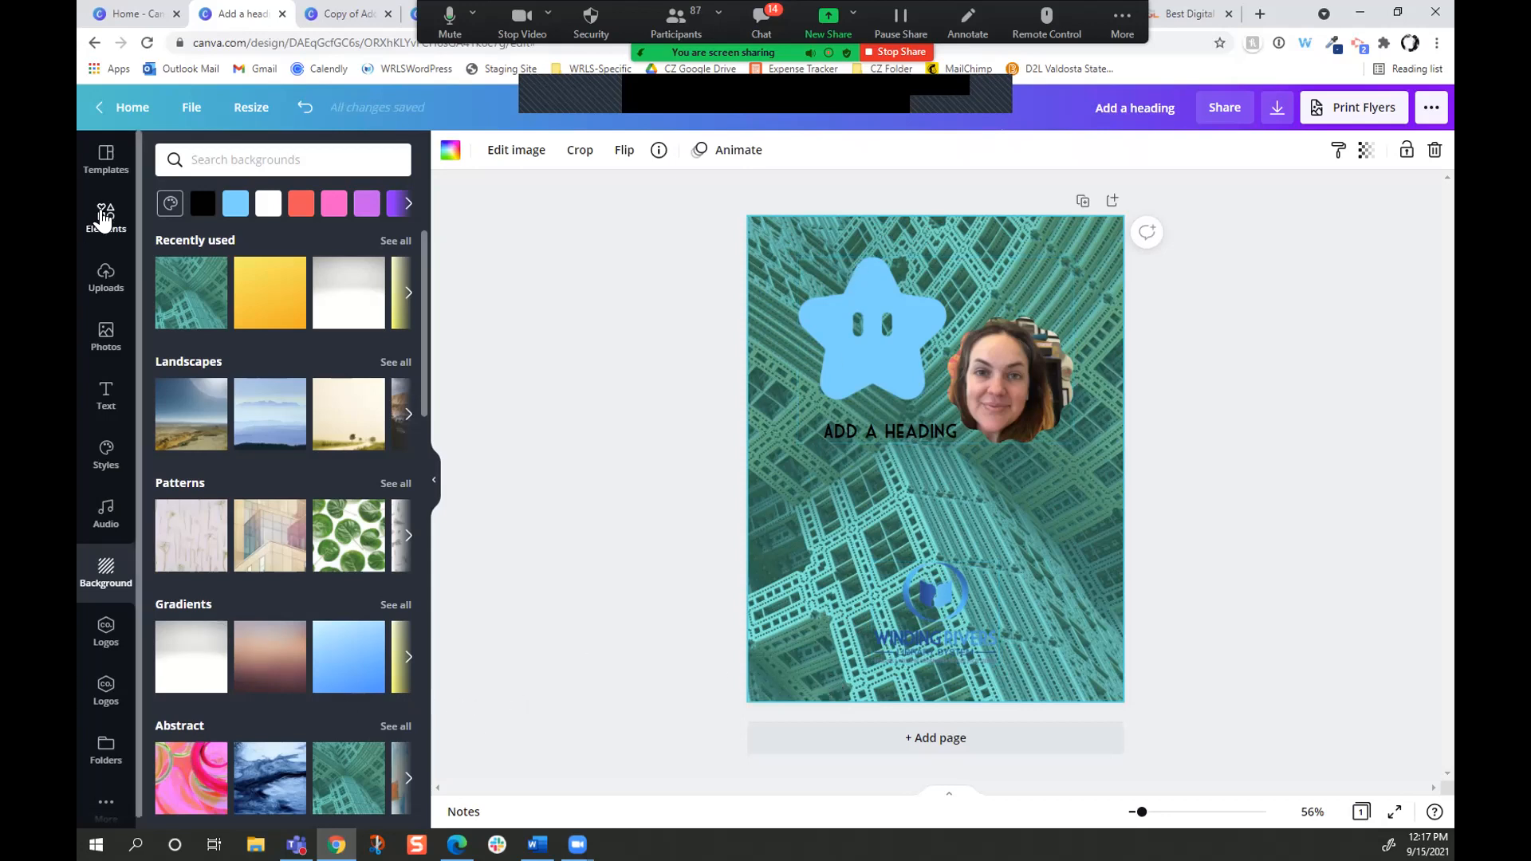
Add a square from Lines & Shapes and stretch it to the page margins so the background shows as a border.
left_click(103, 220)
left_click(112, 221)
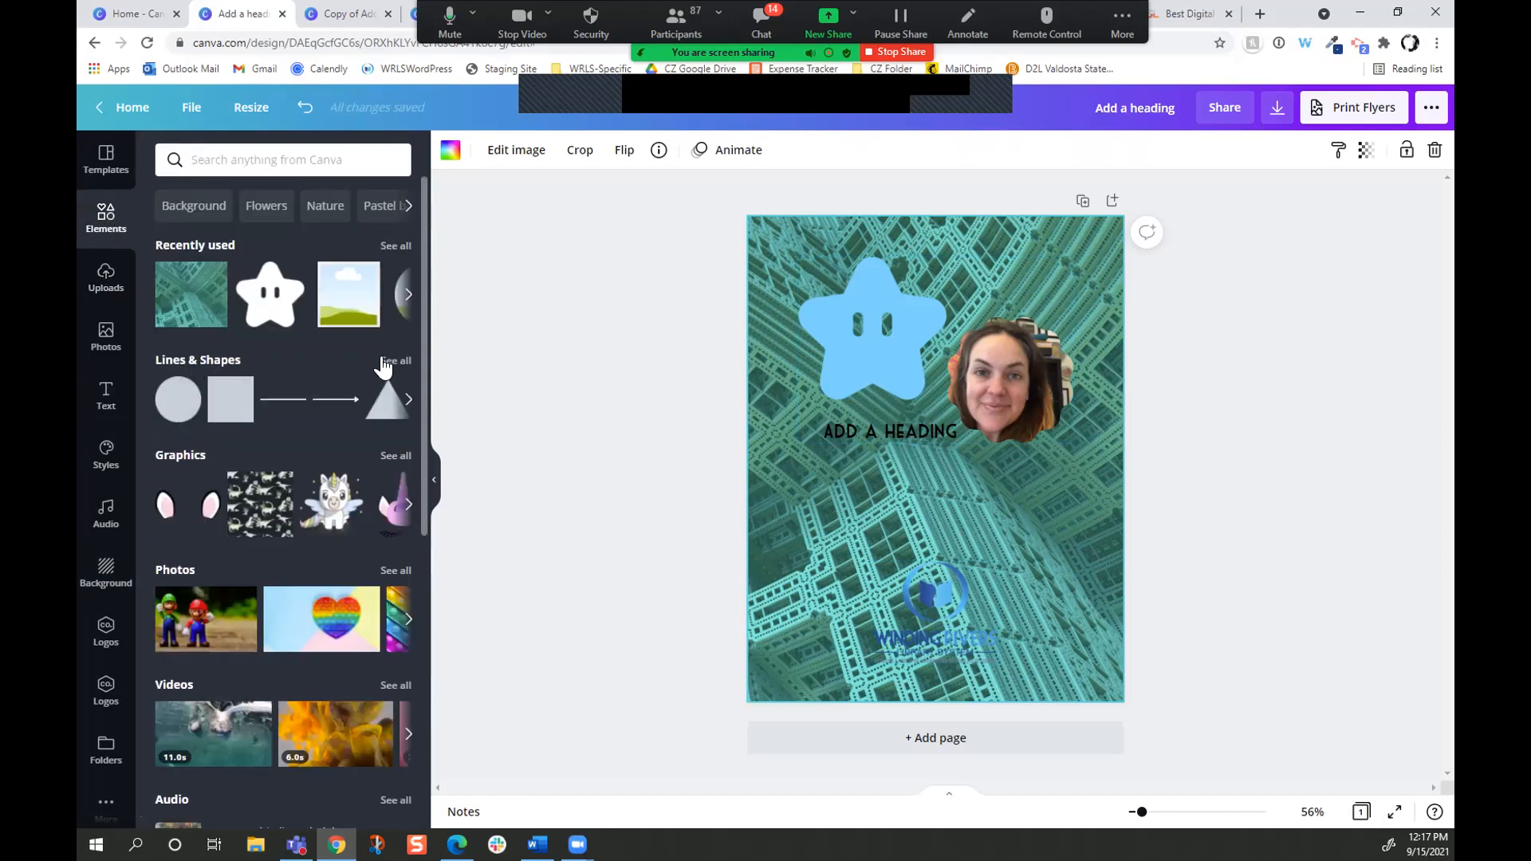
left_click(383, 362)
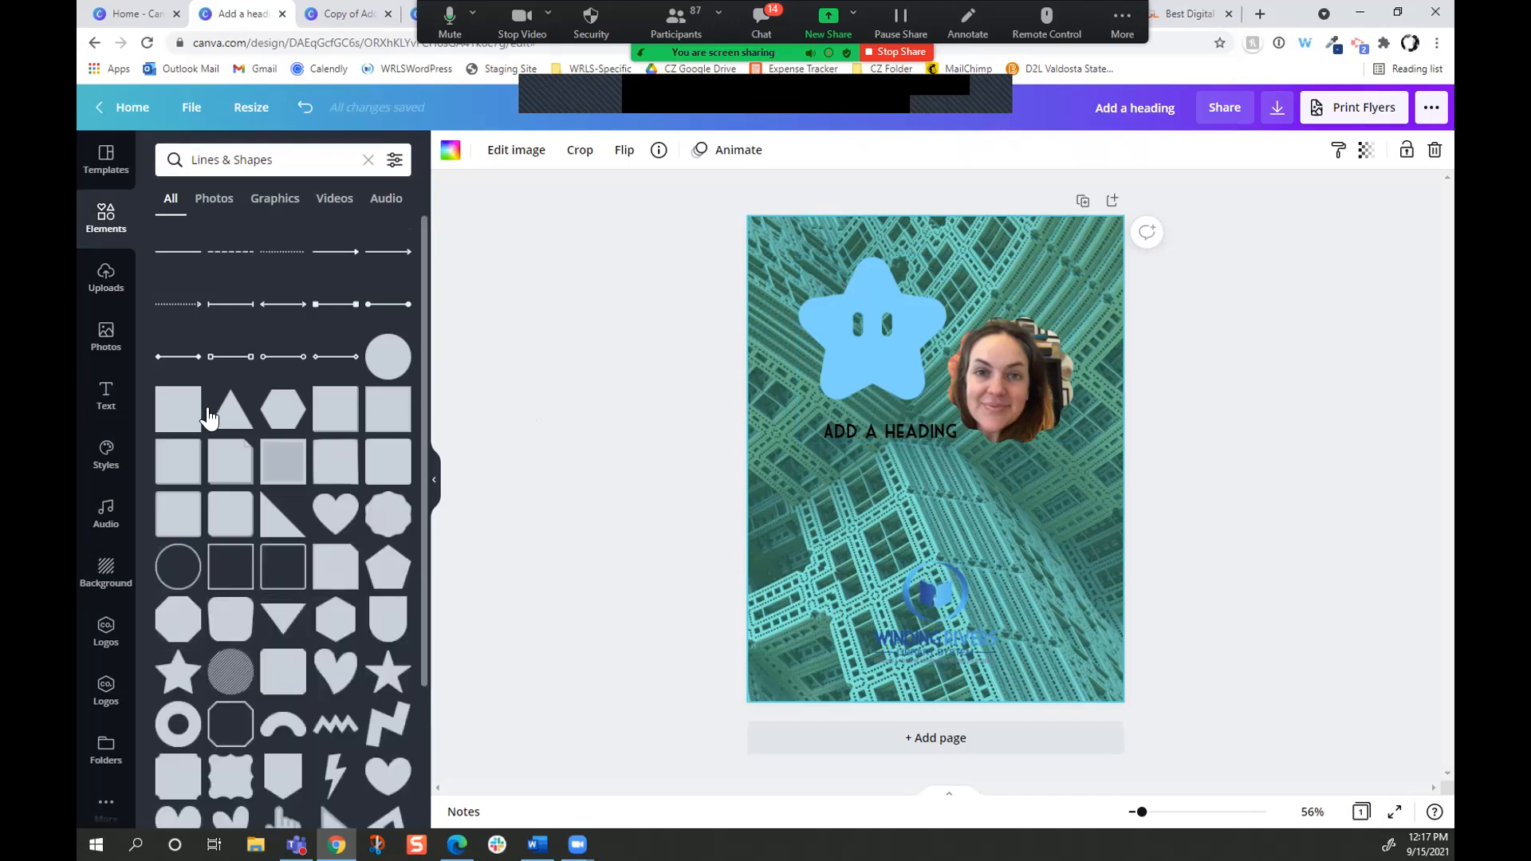
left_click_drag(169, 405, 880, 357)
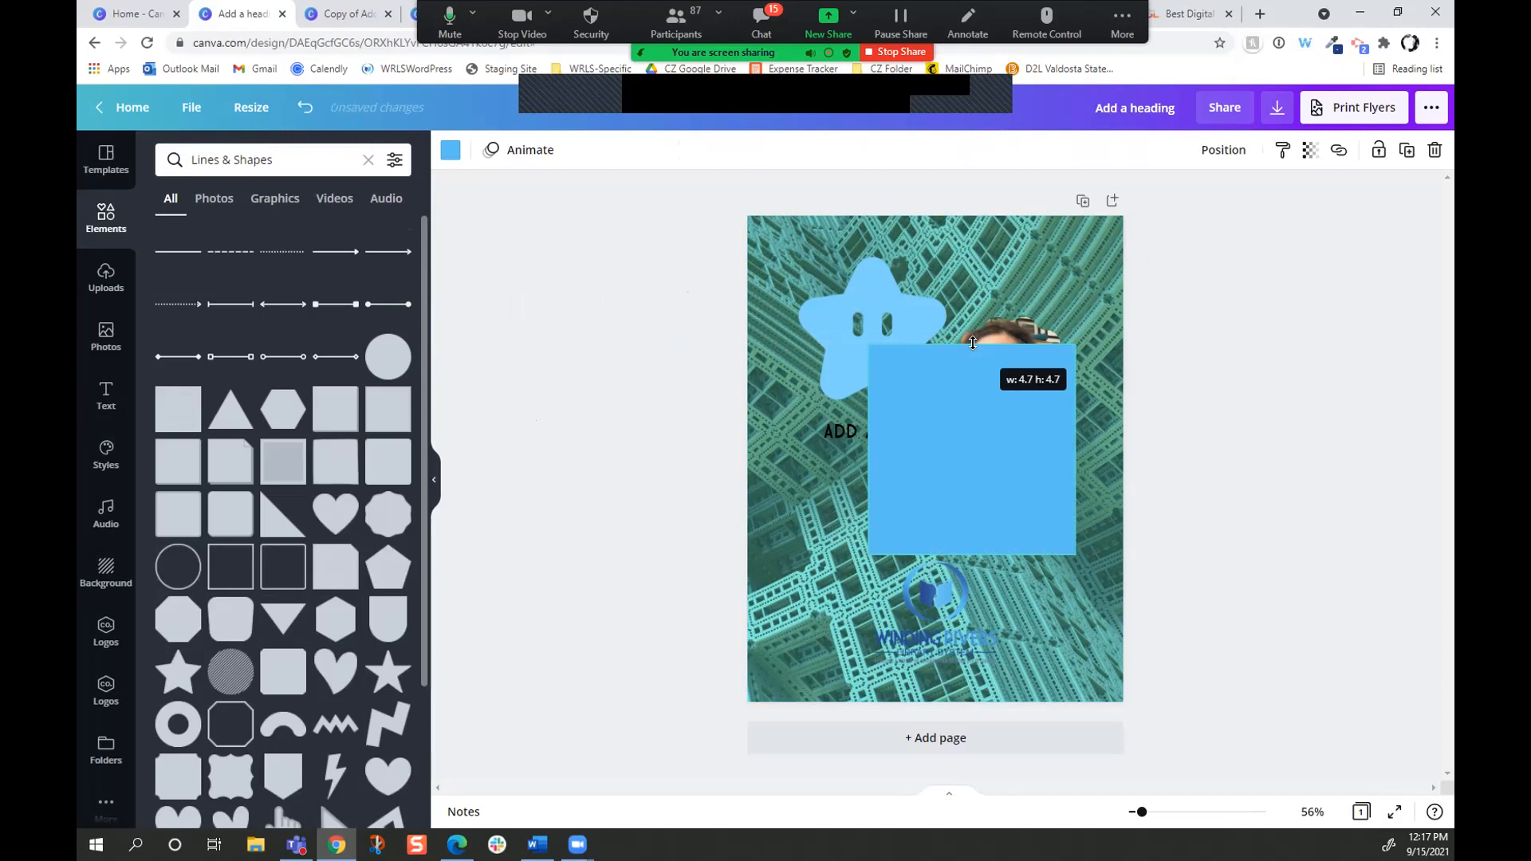
mouse_move(1076, 451)
left_mouse_down()
mouse_move(1144, 445)
mouse_move(1056, 448)
left_mouse_up()
left_click_drag(972, 403, 888, 319)
left_click_drag(973, 358, 1089, 357)
left_click_drag(935, 463, 914, 665)
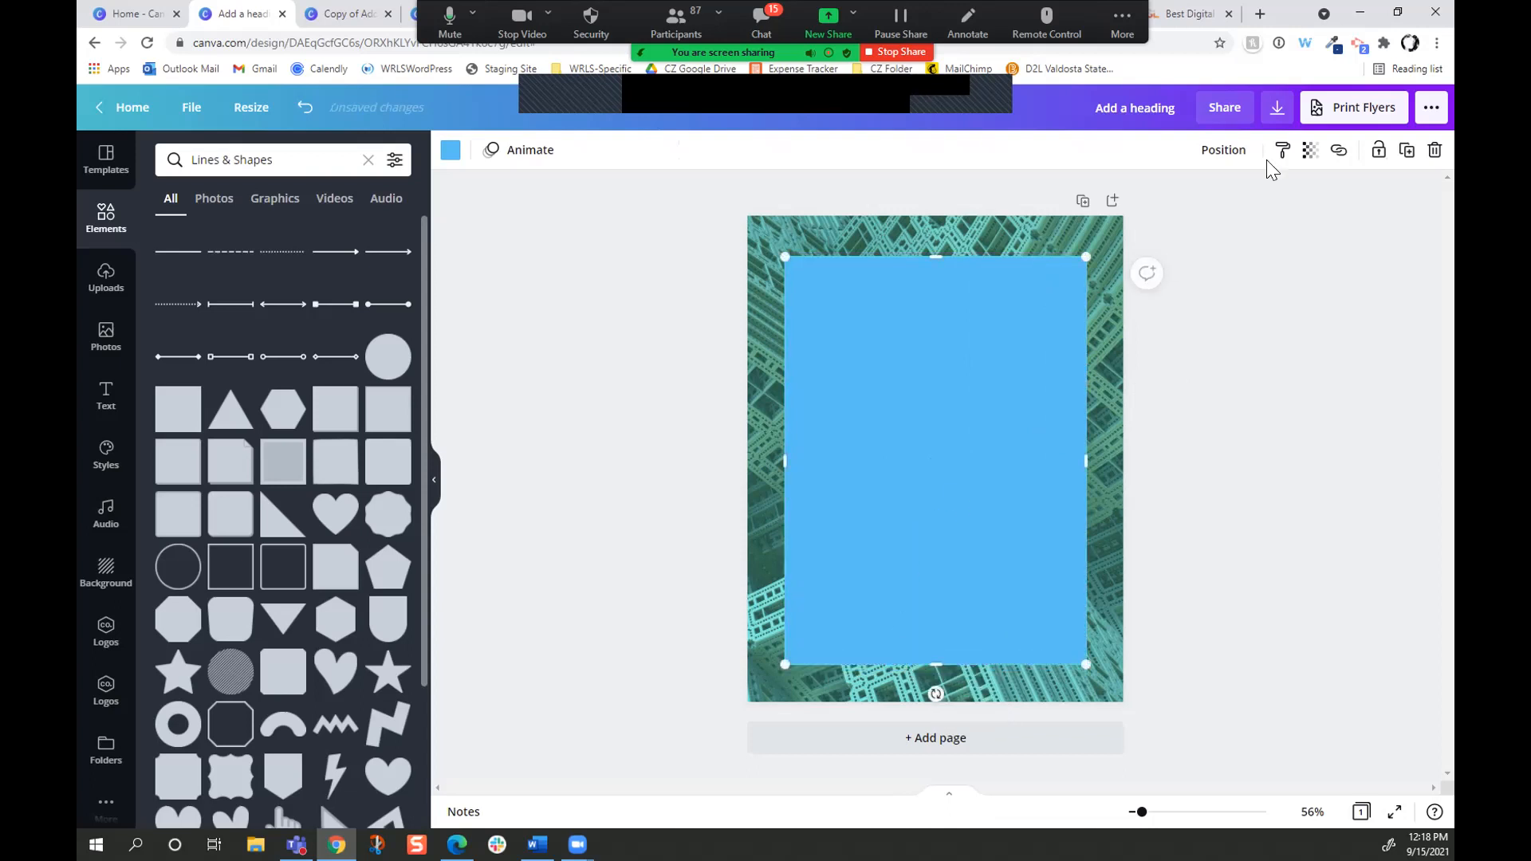
Send the blue rectangle backward behind the group and the logo, and make it slightly transparent.
left_click(1209, 159)
left_click(1172, 200)
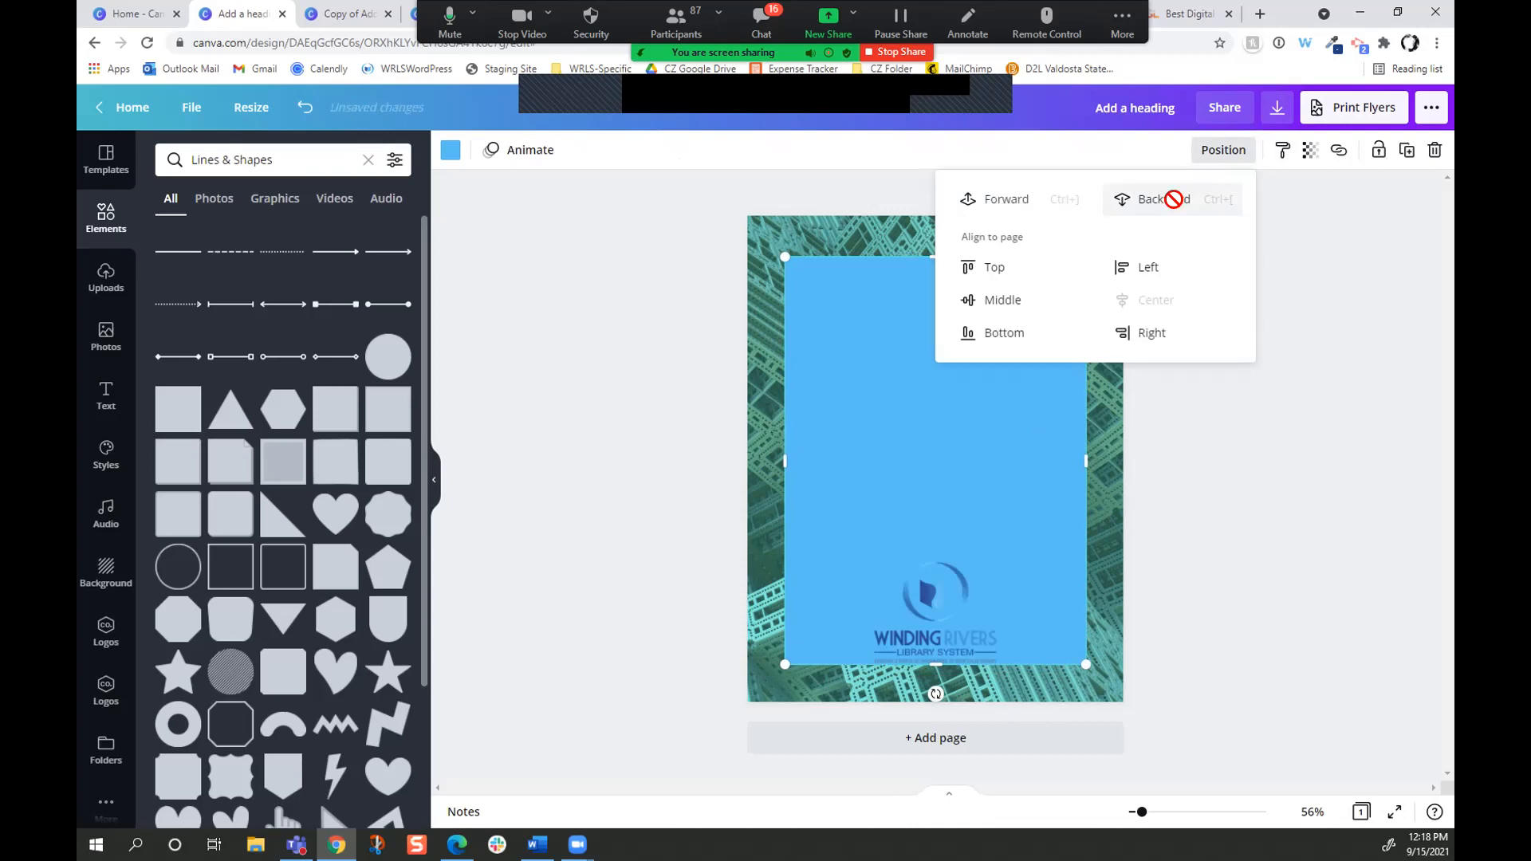
left_click(1024, 538)
left_click(1309, 150)
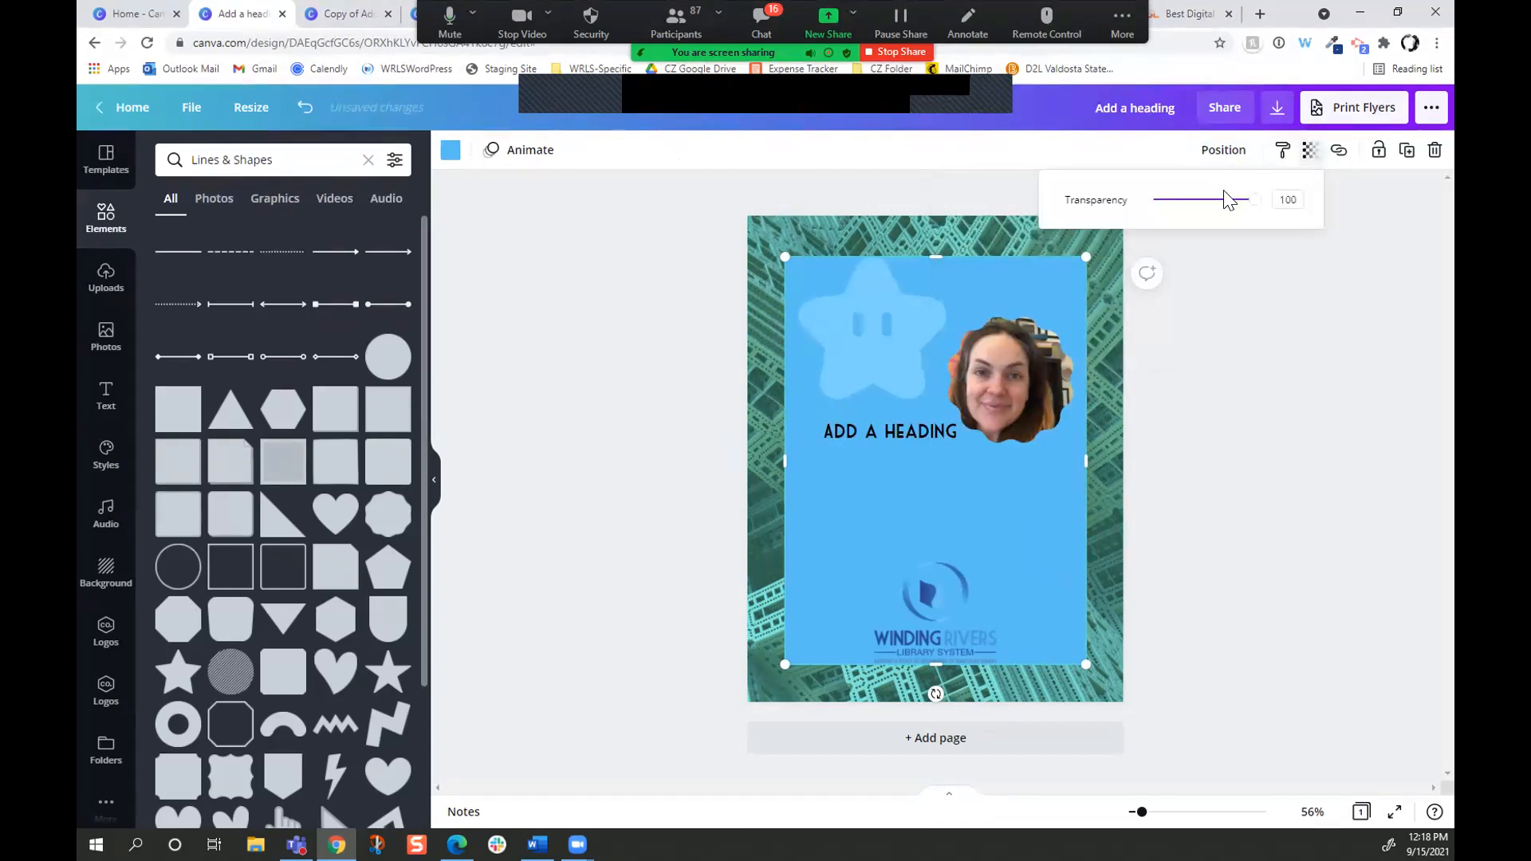
left_click_drag(1254, 199, 1237, 208)
left_click(1240, 359)
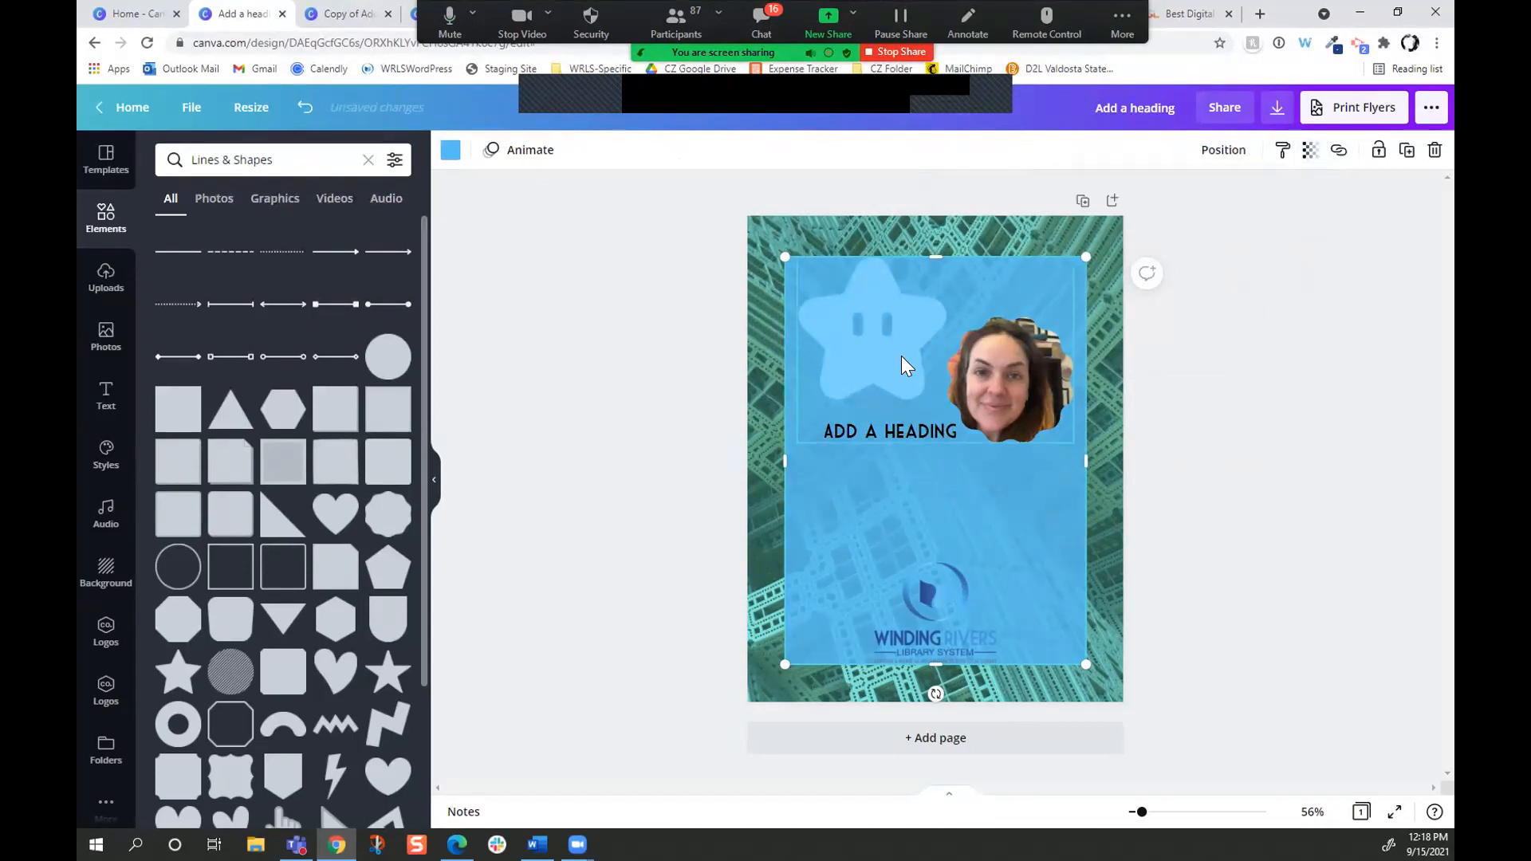
left_click(1274, 414)
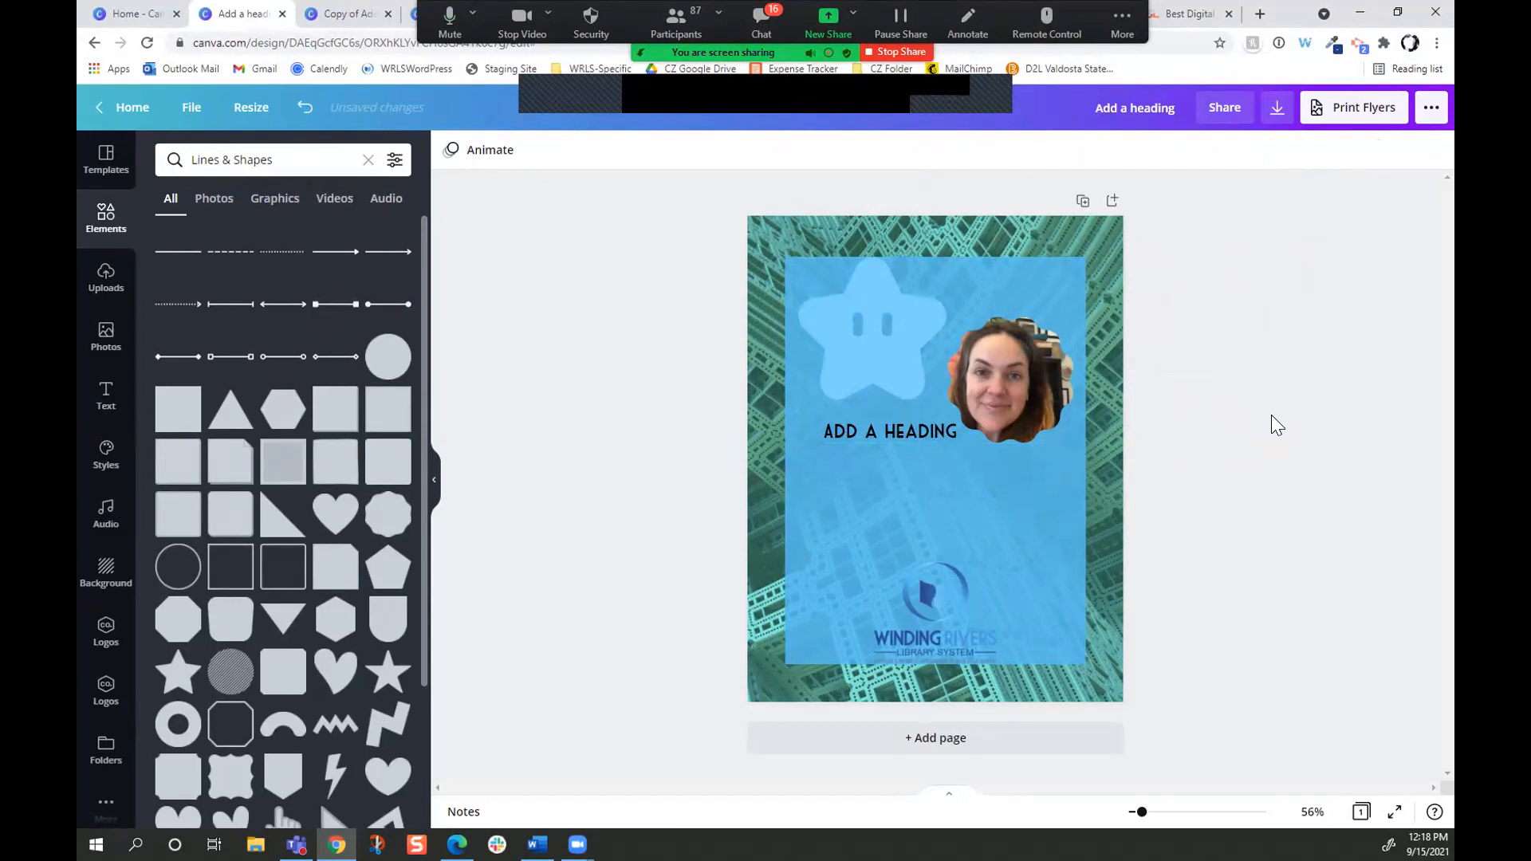
Recolor the rectangle black and nudge the star group down from the rectangle's upper edge.
left_click(1009, 538)
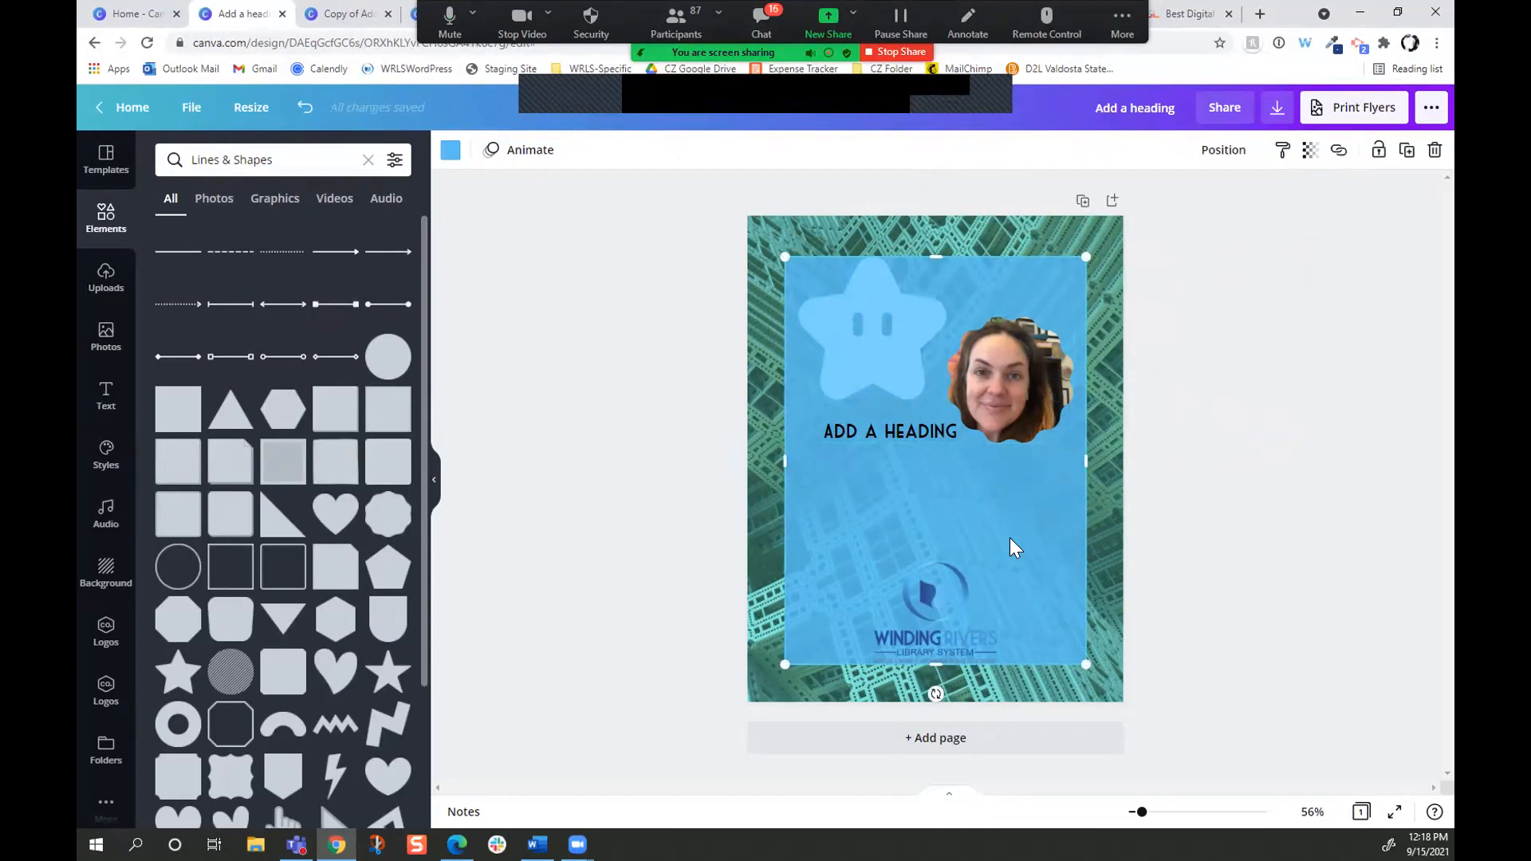
left_click(451, 151)
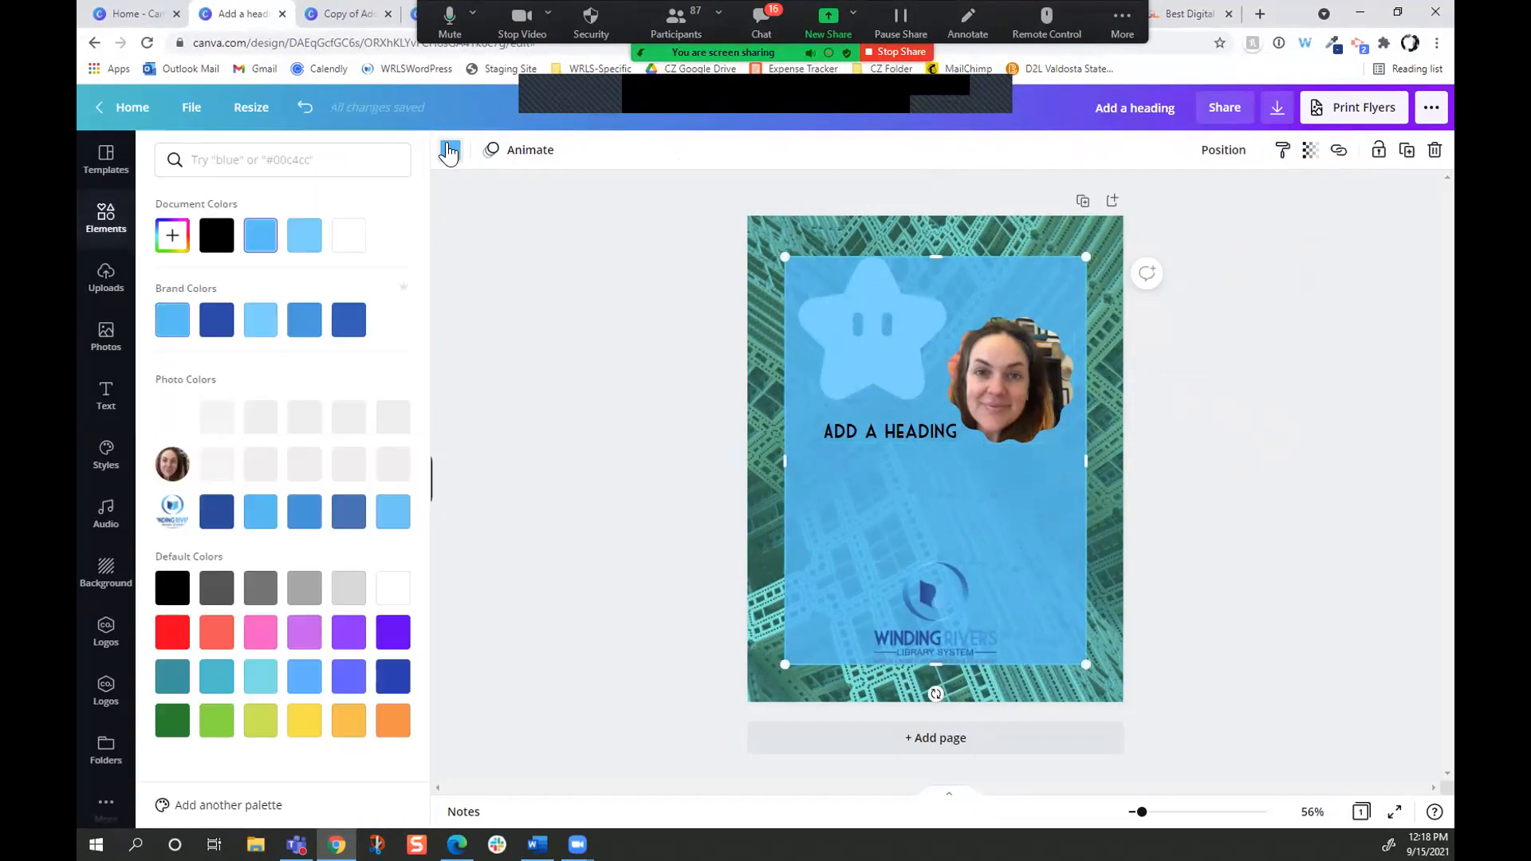
left_click(216, 235)
left_click(595, 309)
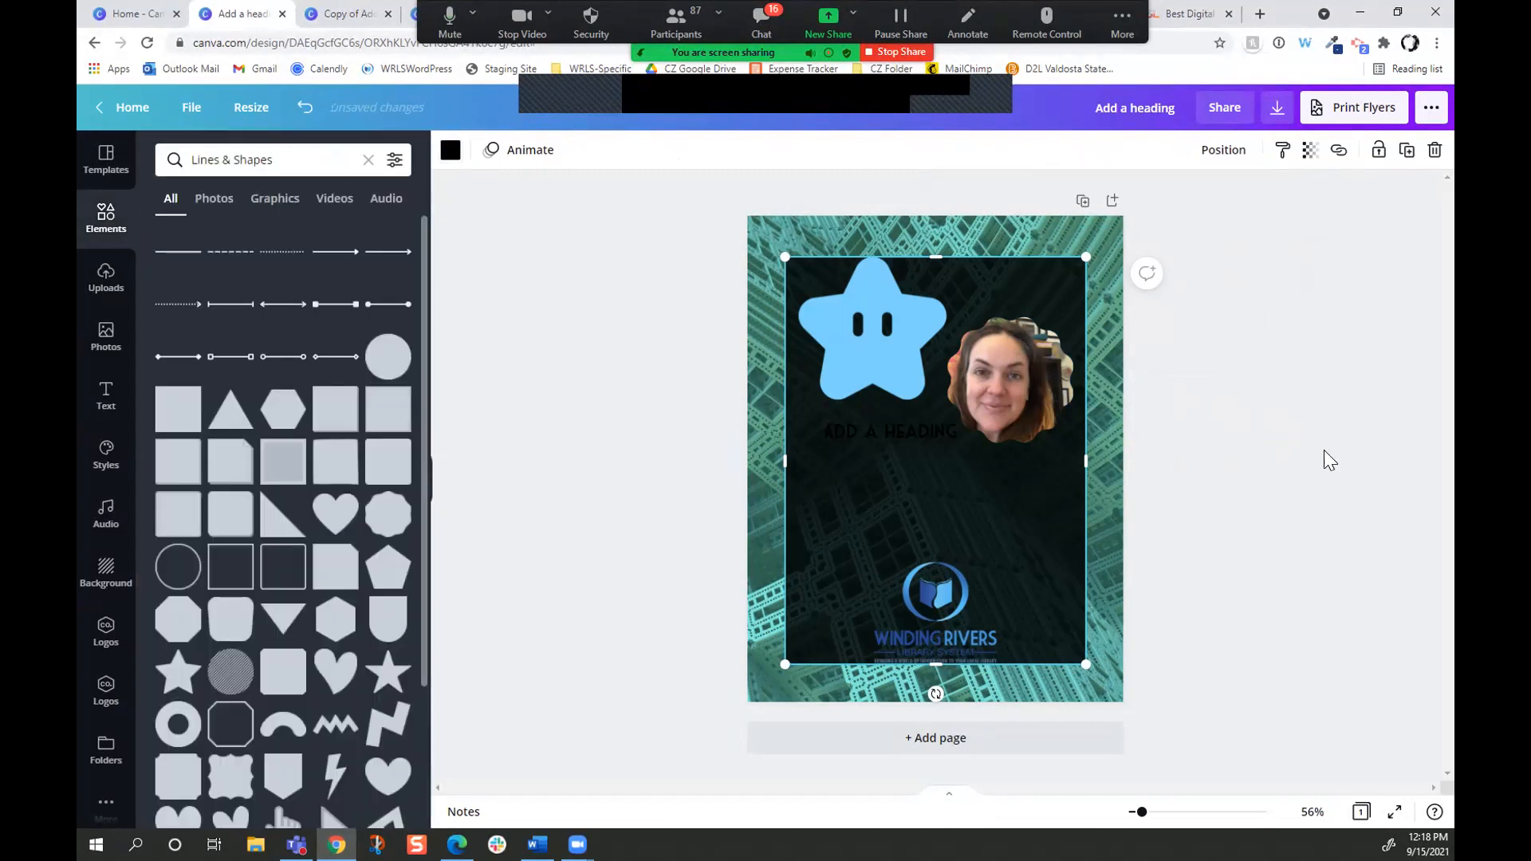
left_click(1324, 449)
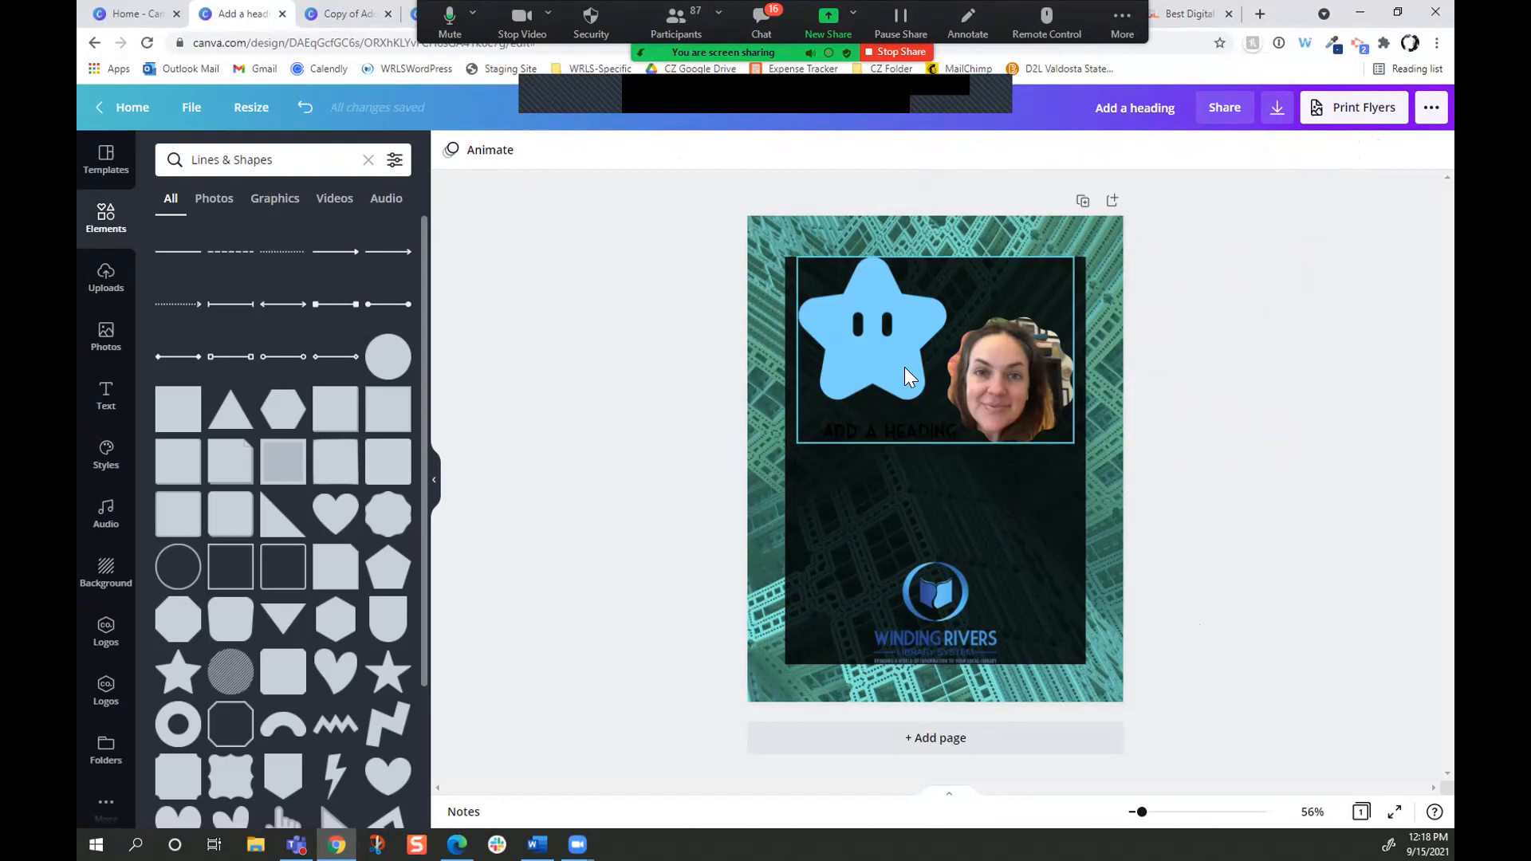
left_click_drag(900, 362, 901, 376)
left_click(1260, 495)
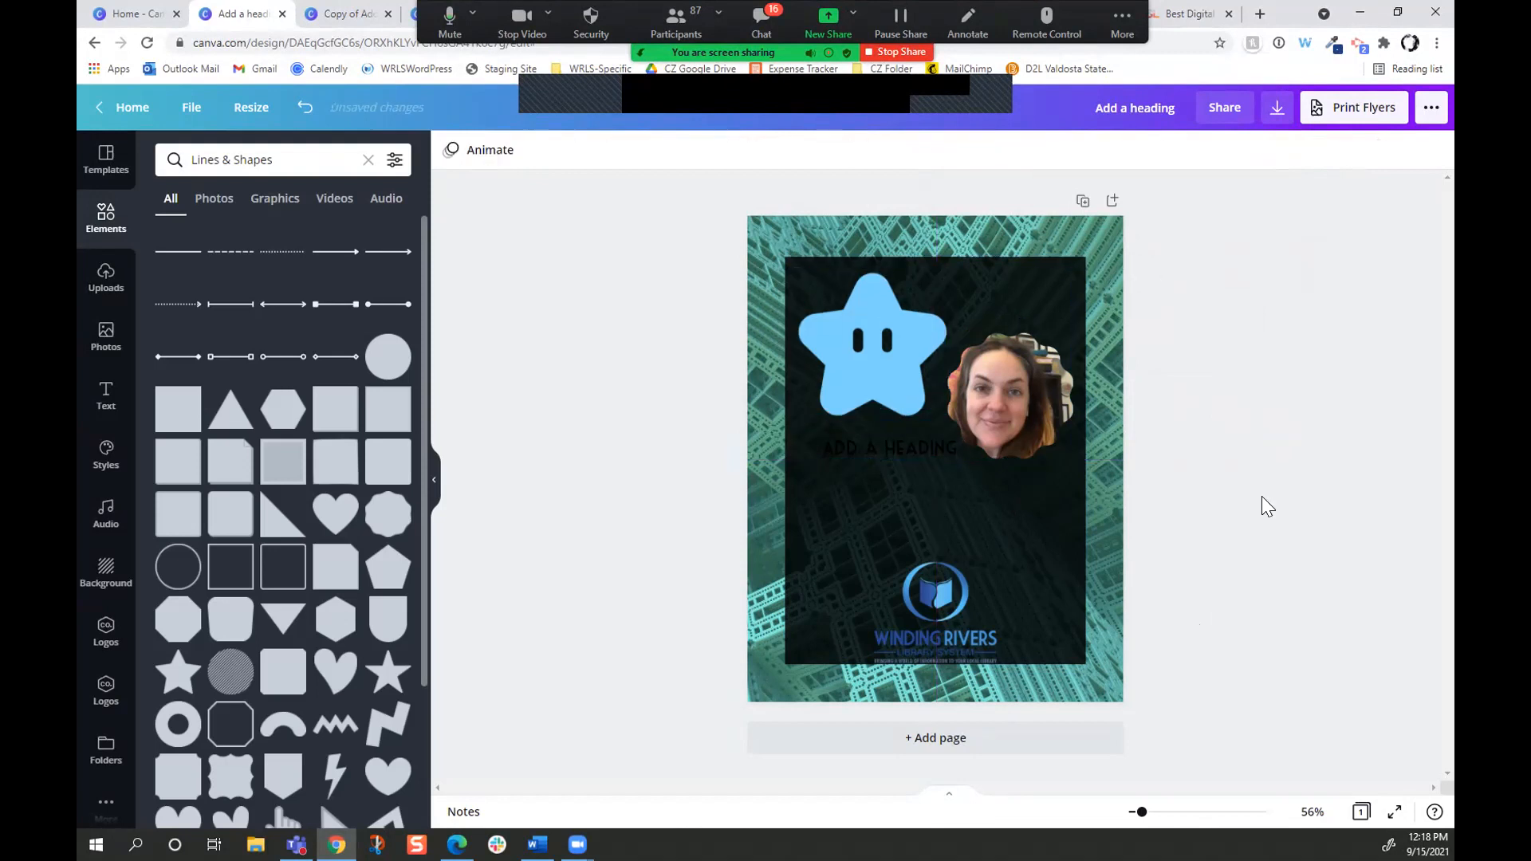
Ungroup the star, portrait and heading, and change the heading's text color to white.
left_click(916, 445)
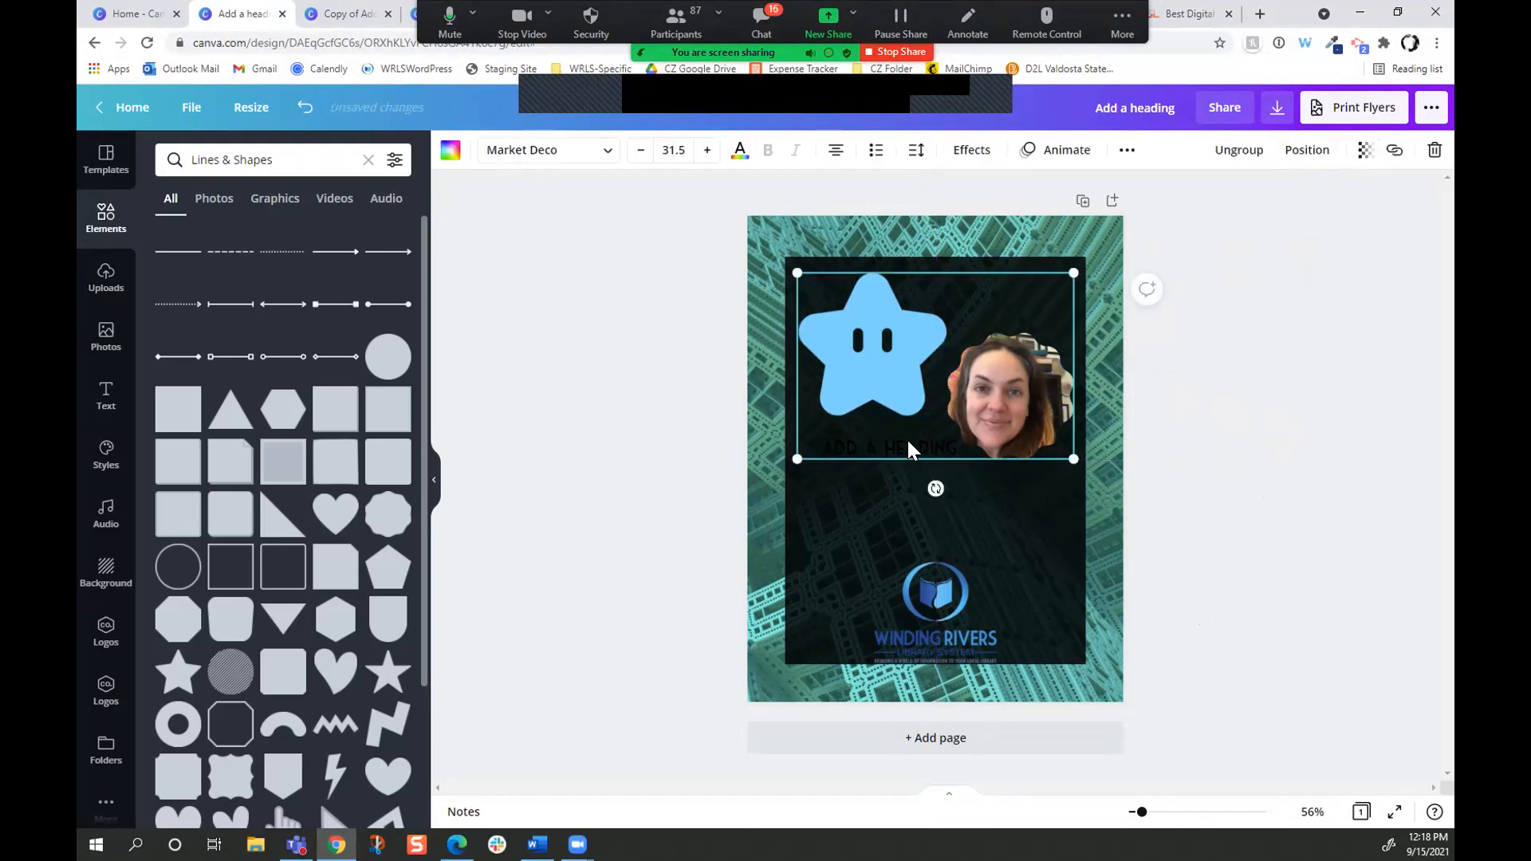
left_click(1238, 150)
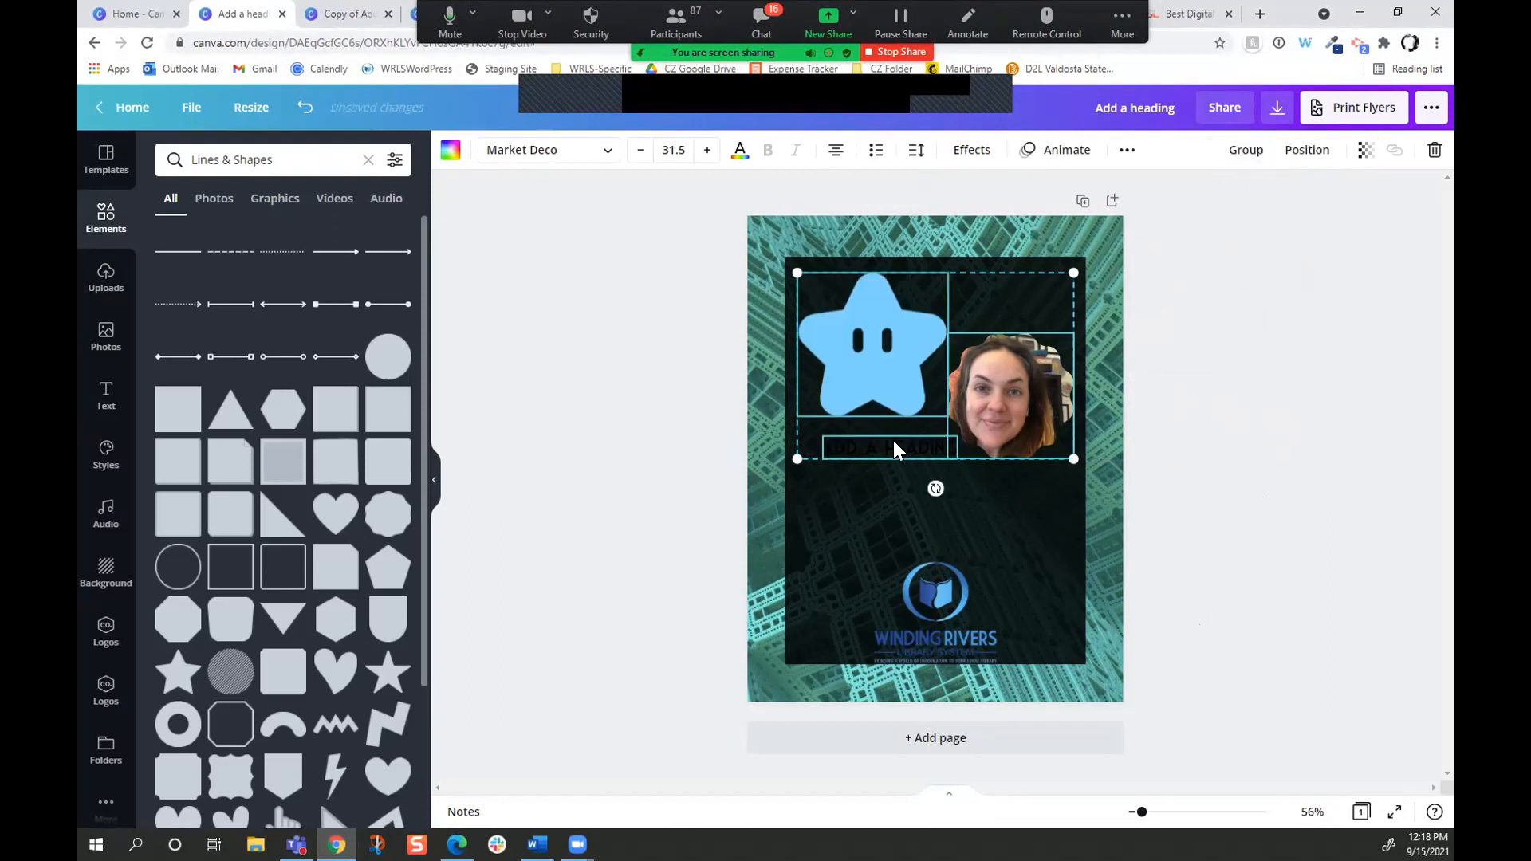
left_click(851, 445)
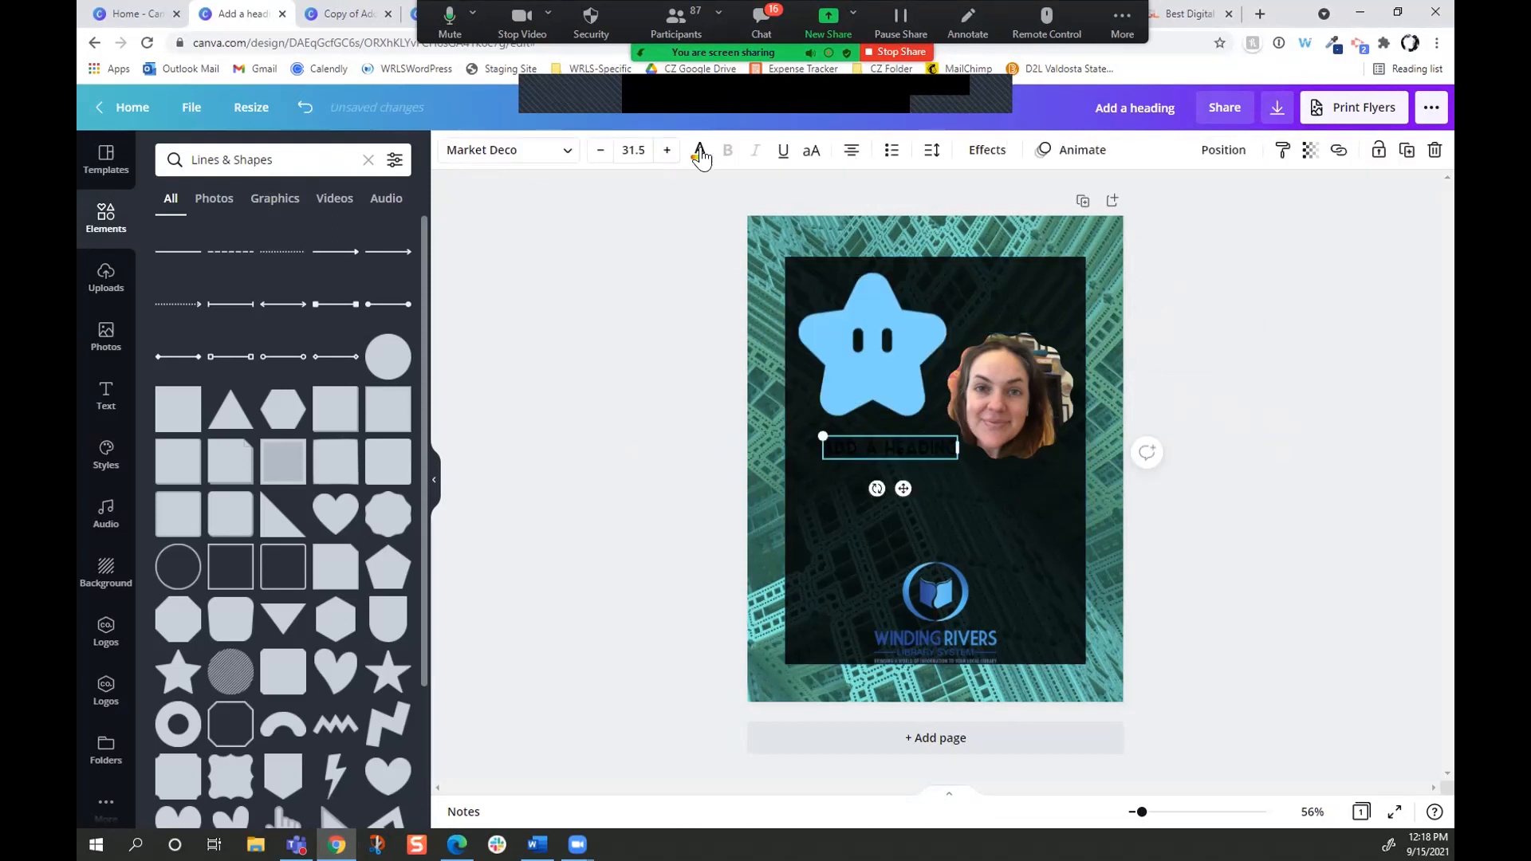
left_click(700, 151)
left_click(305, 235)
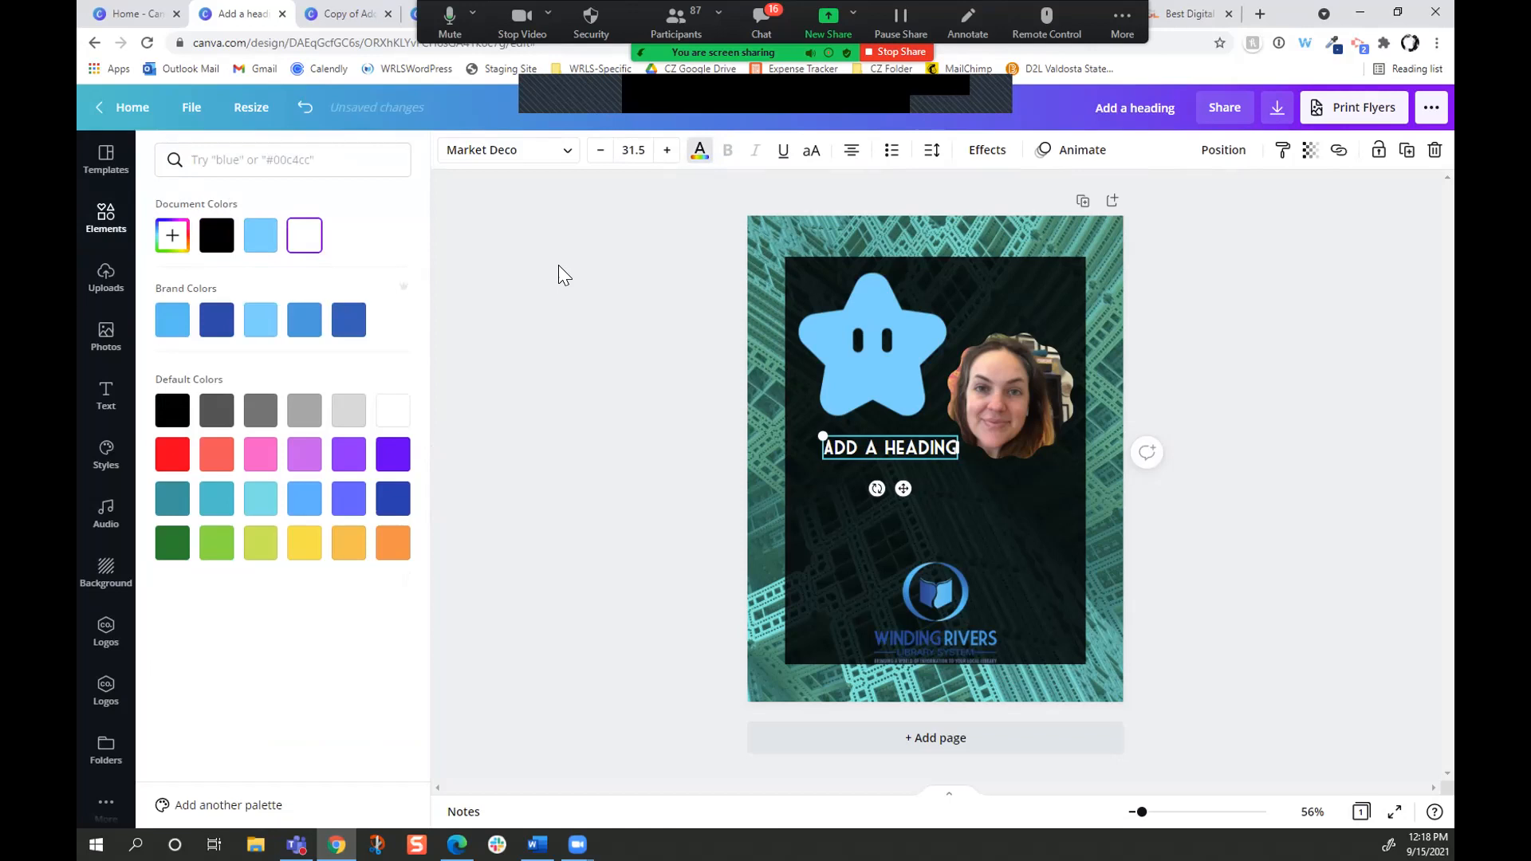
left_click(558, 265)
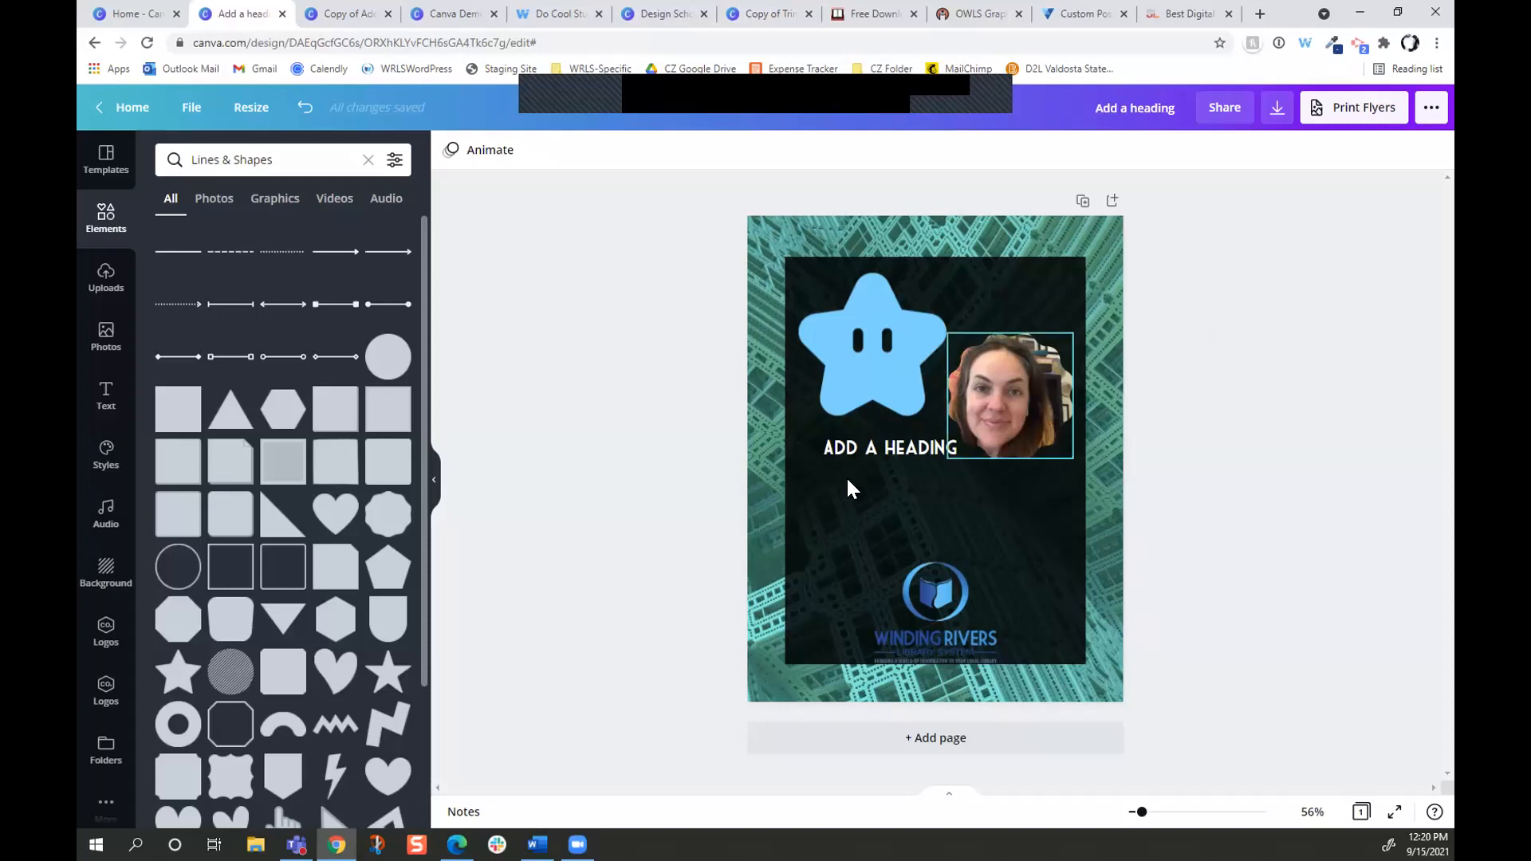
left_click(869, 450)
double_click(862, 447)
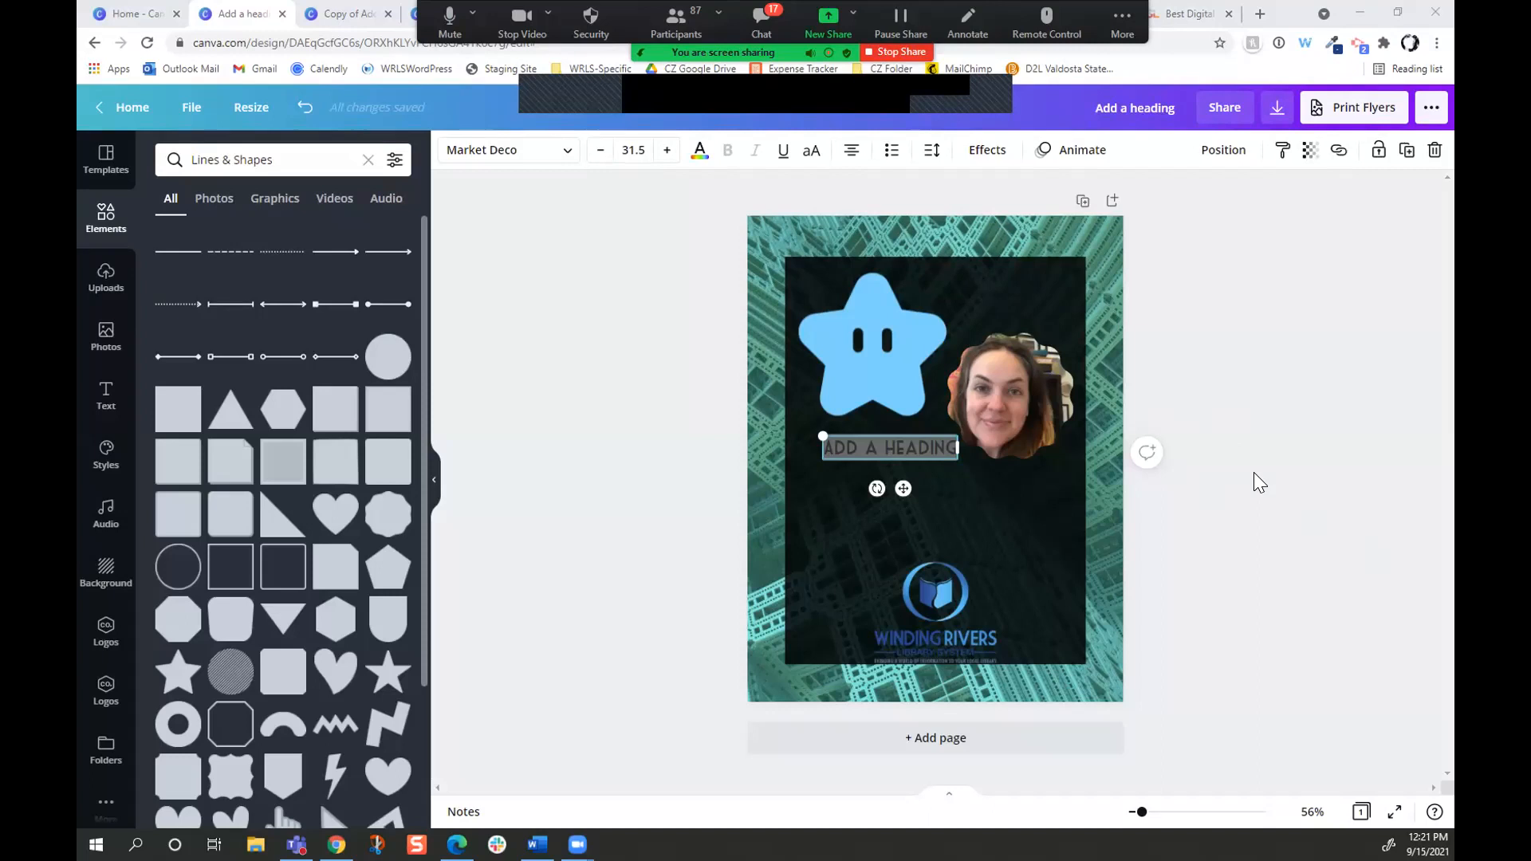
left_click(1272, 421)
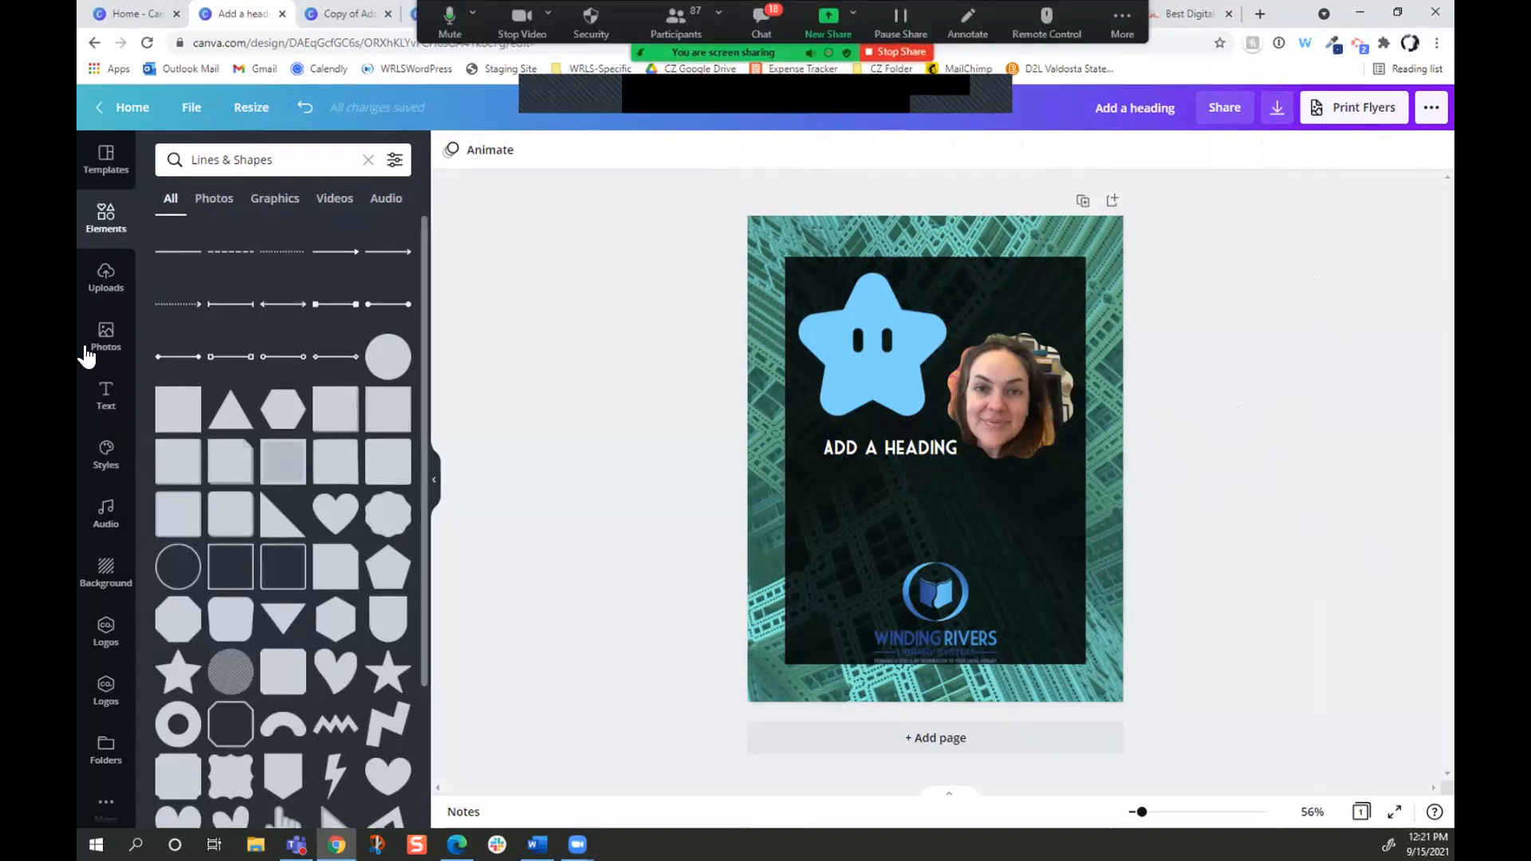
left_click(114, 217)
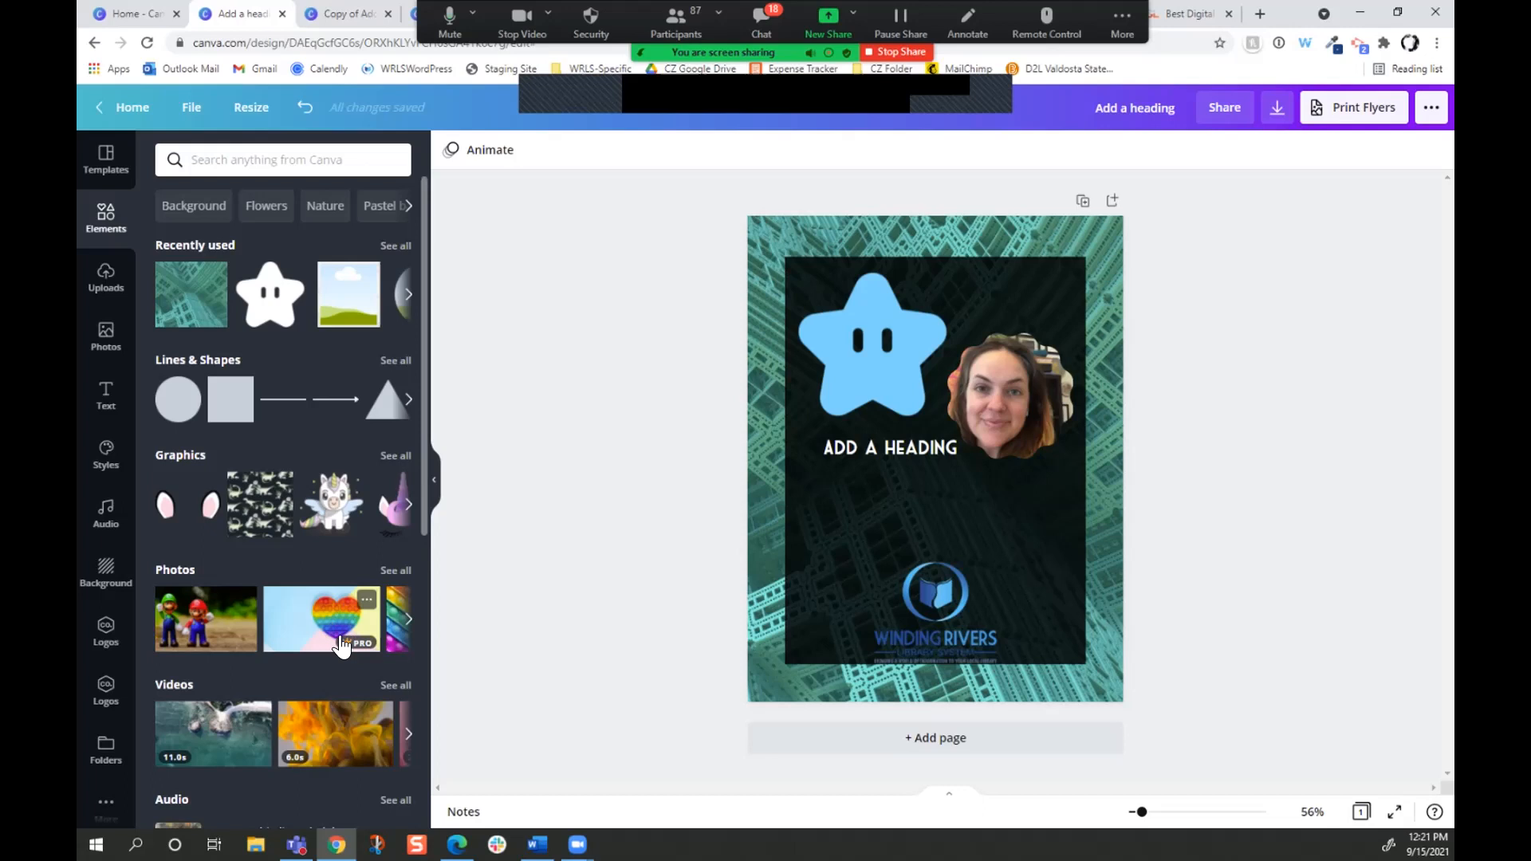
Look at the flyer print-order options and the file types available for downloading the design.
left_click(1331, 112)
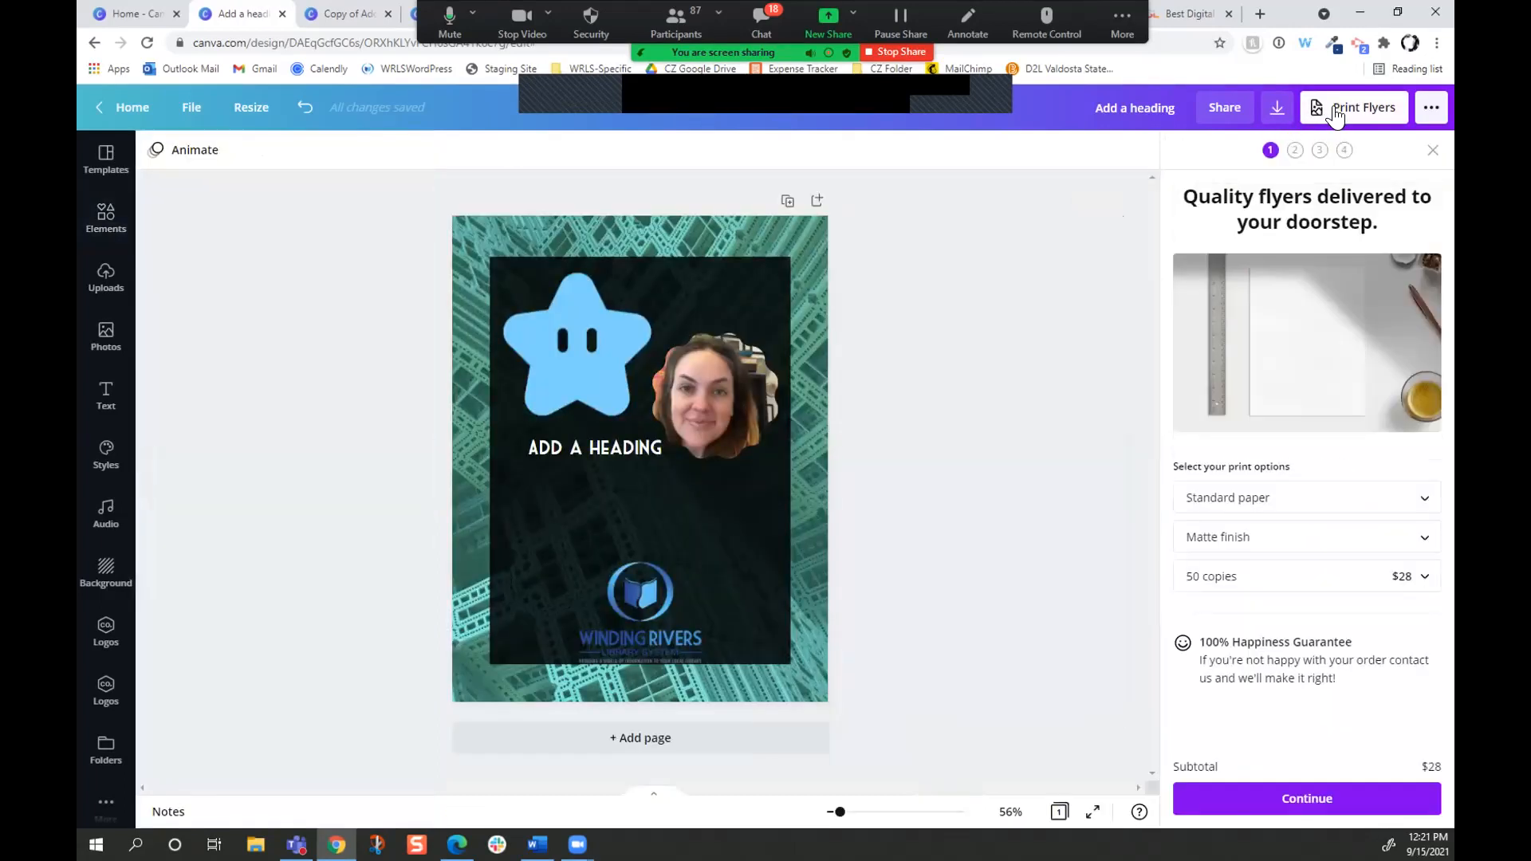
left_click(1281, 108)
left_click(1323, 230)
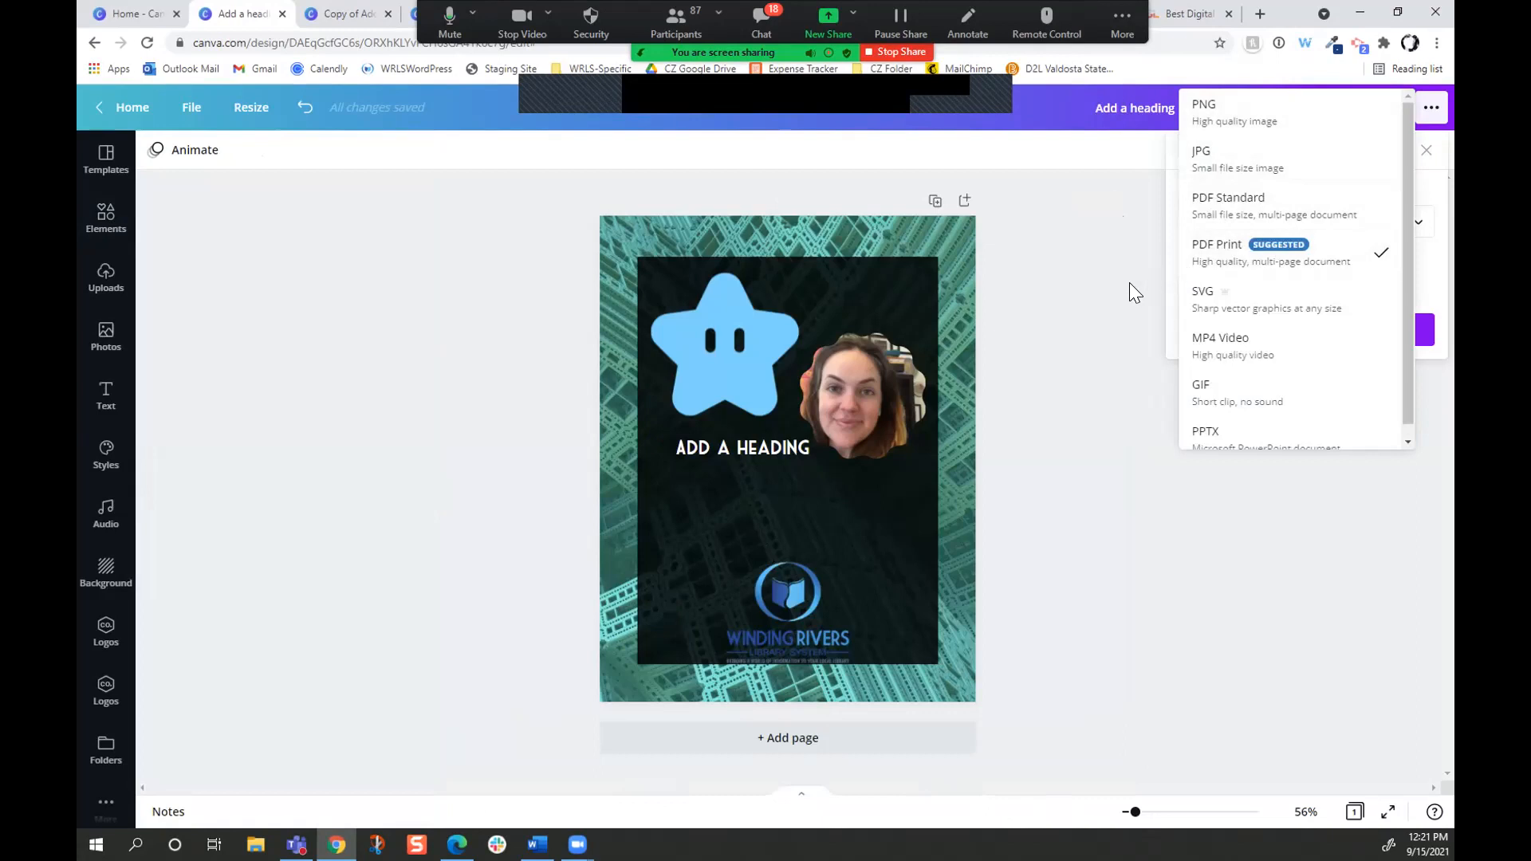
Switch to the Canva account in Edge and browse all its saved designs, from recent ones back to those edited five years ago.
left_click(1126, 323)
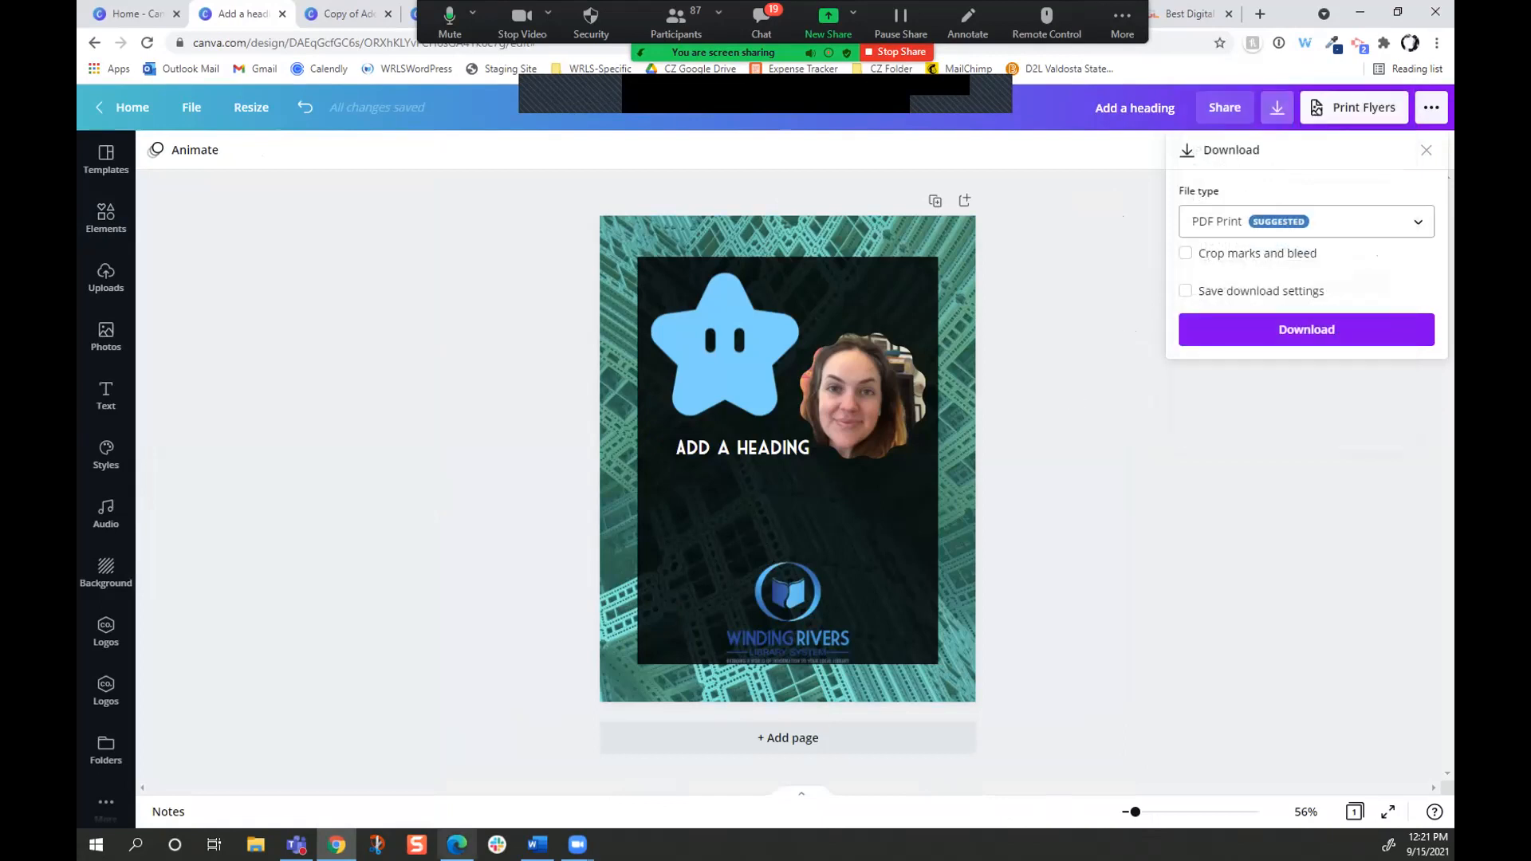
left_click(457, 844)
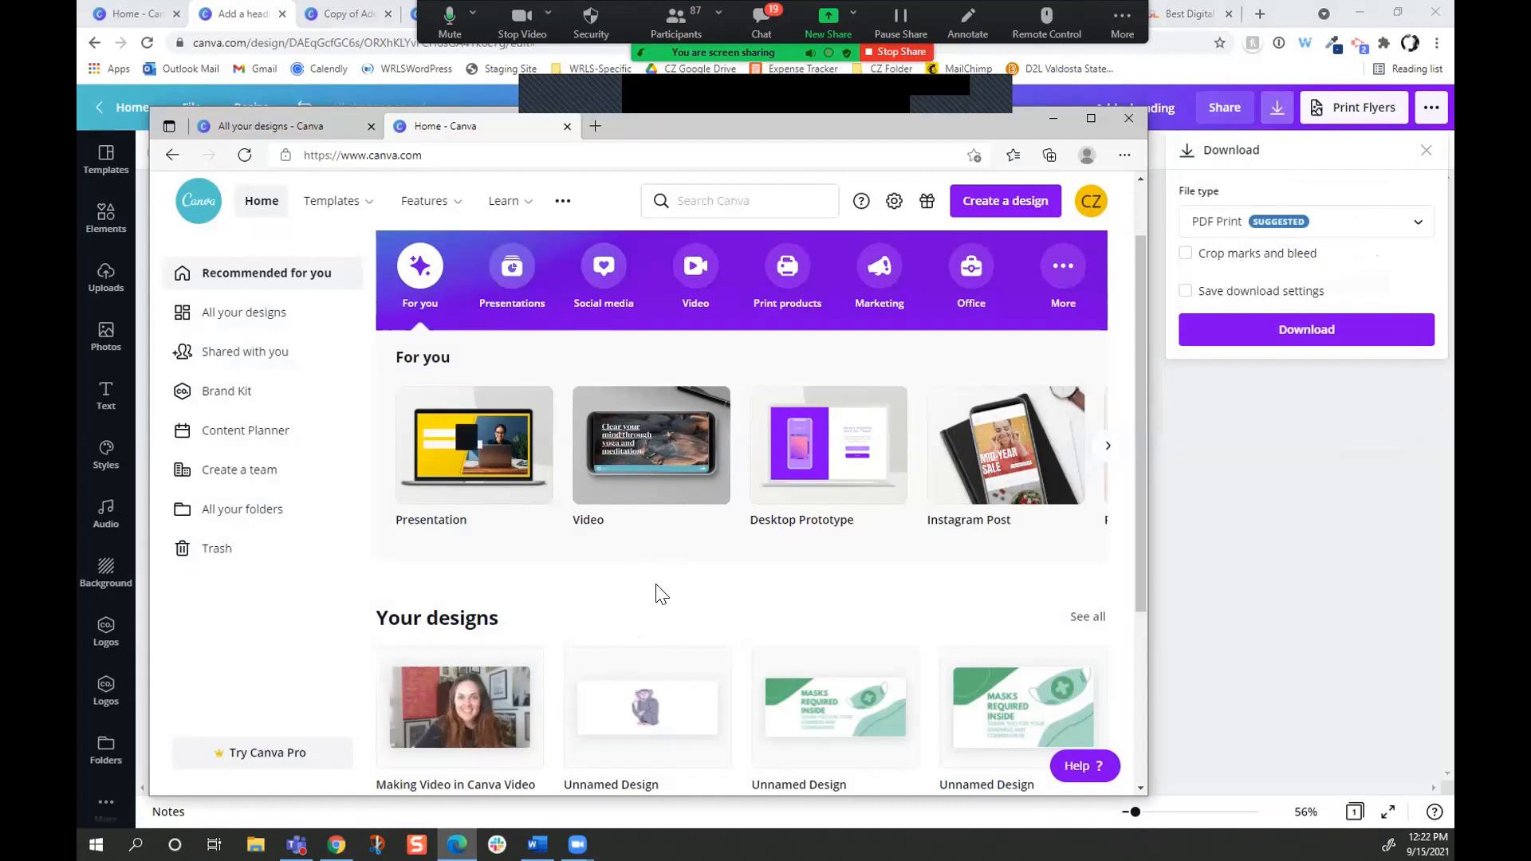
scroll(656, 587, "down", 3)
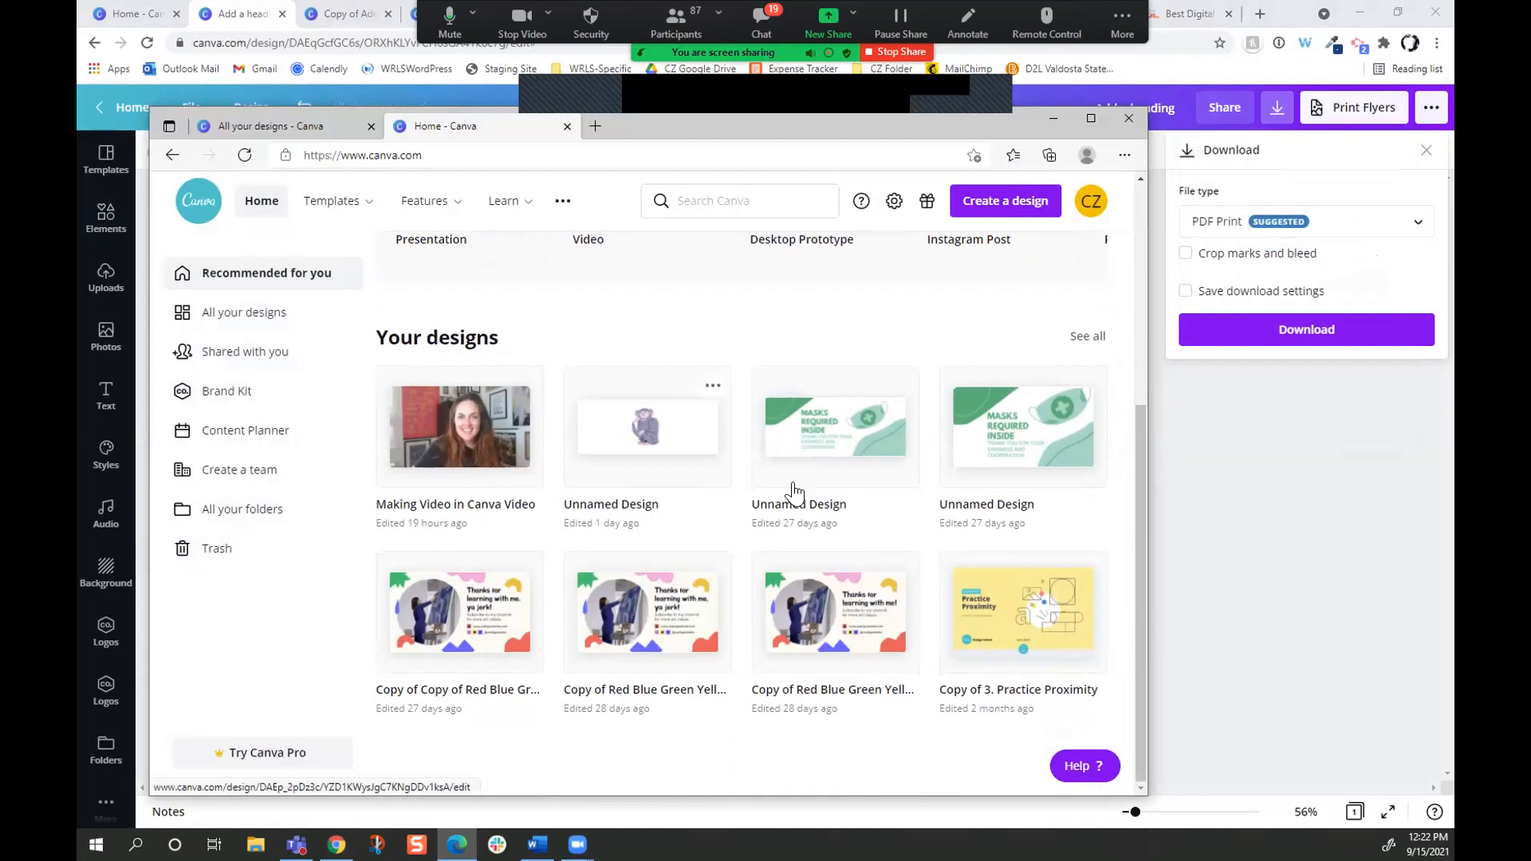
scroll(620, 437, "up", 2)
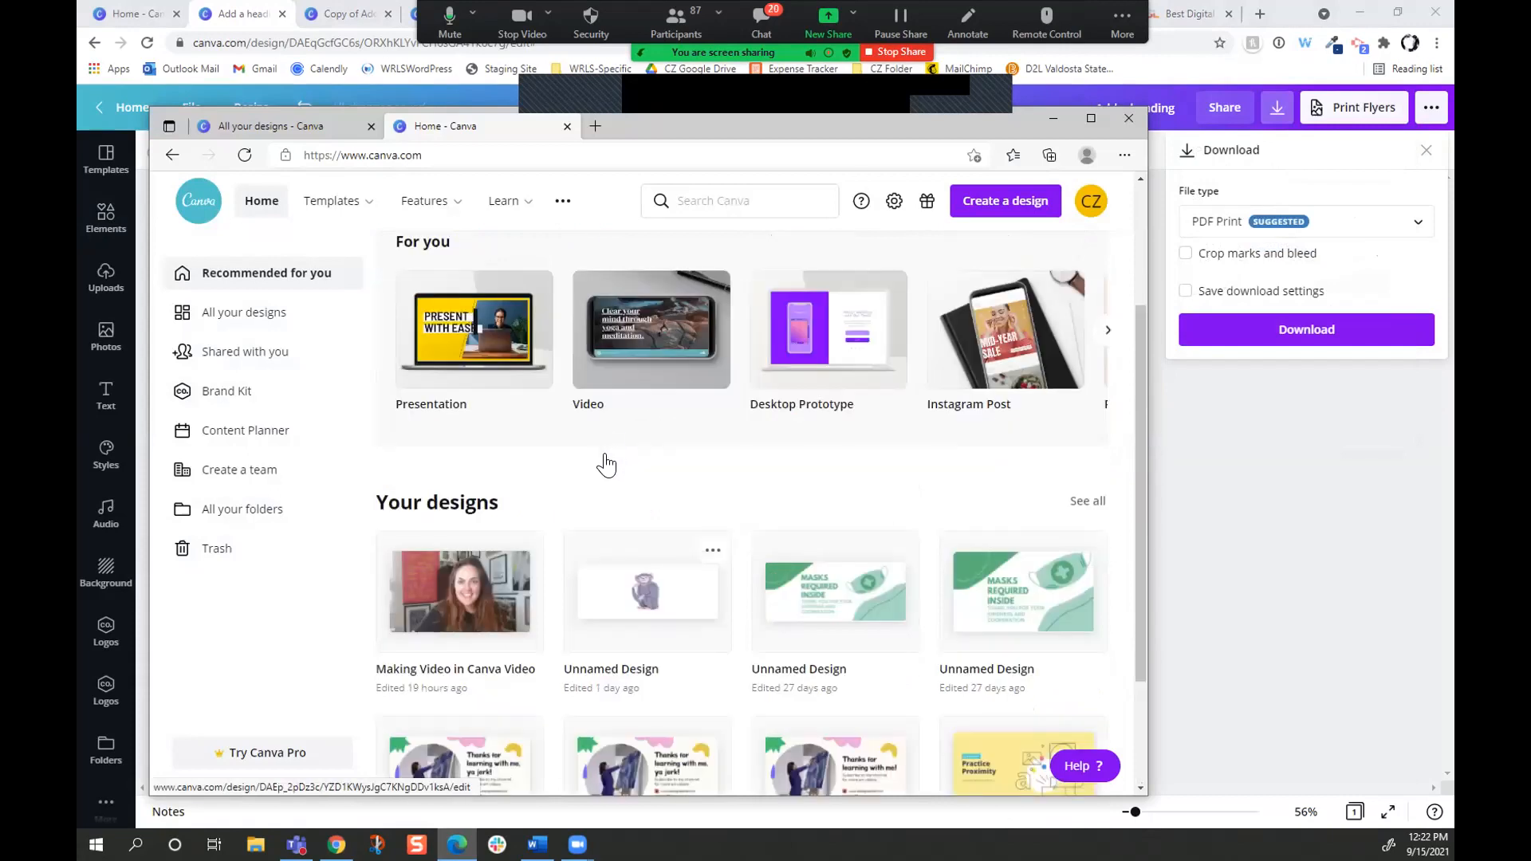
left_click(205, 313)
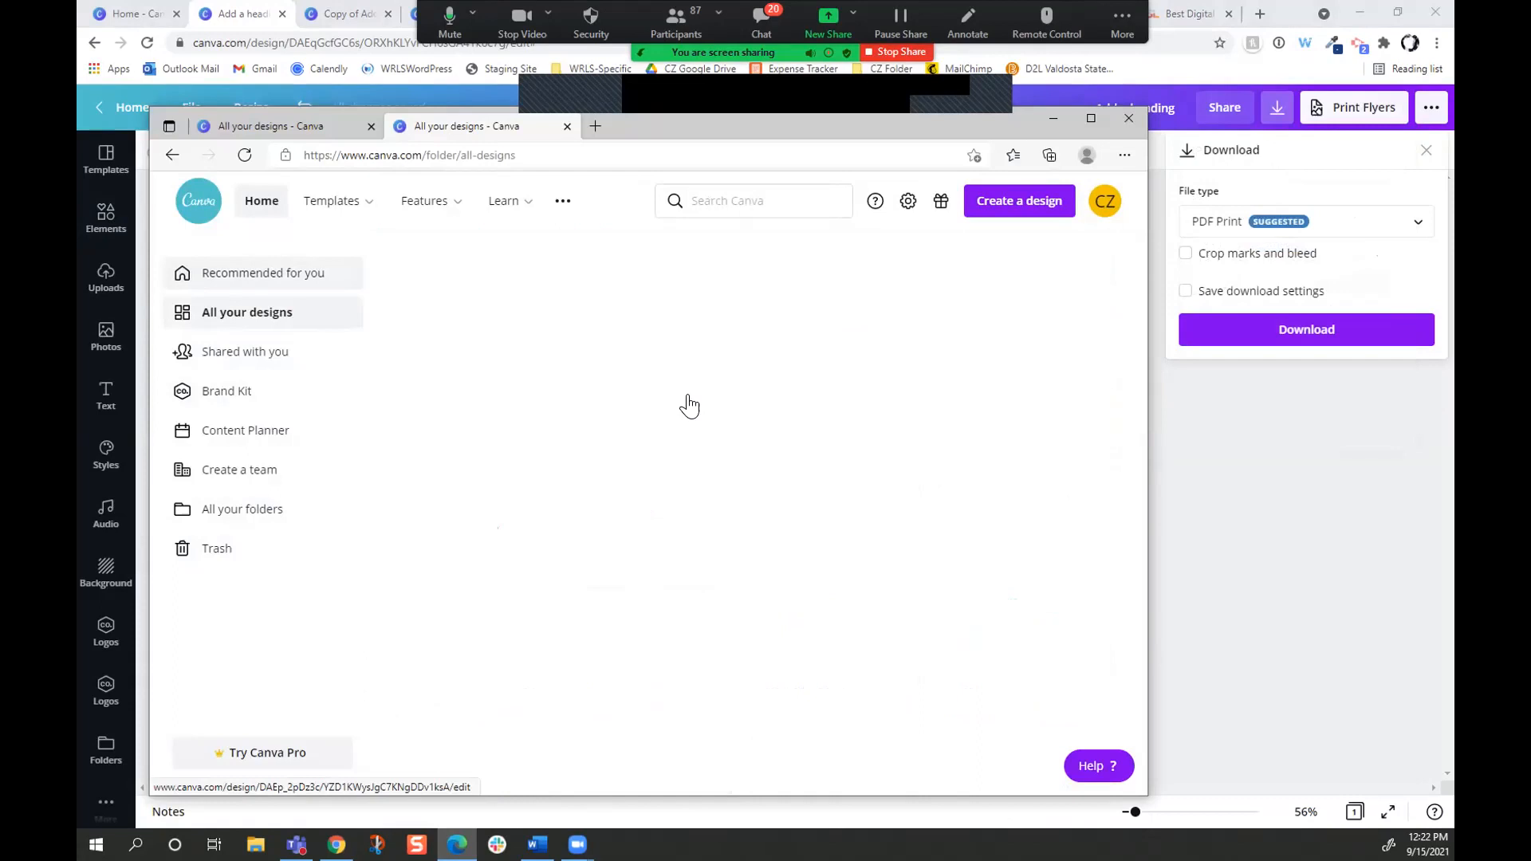
scroll(856, 457, "down", 3)
scroll(908, 527, "down", 3)
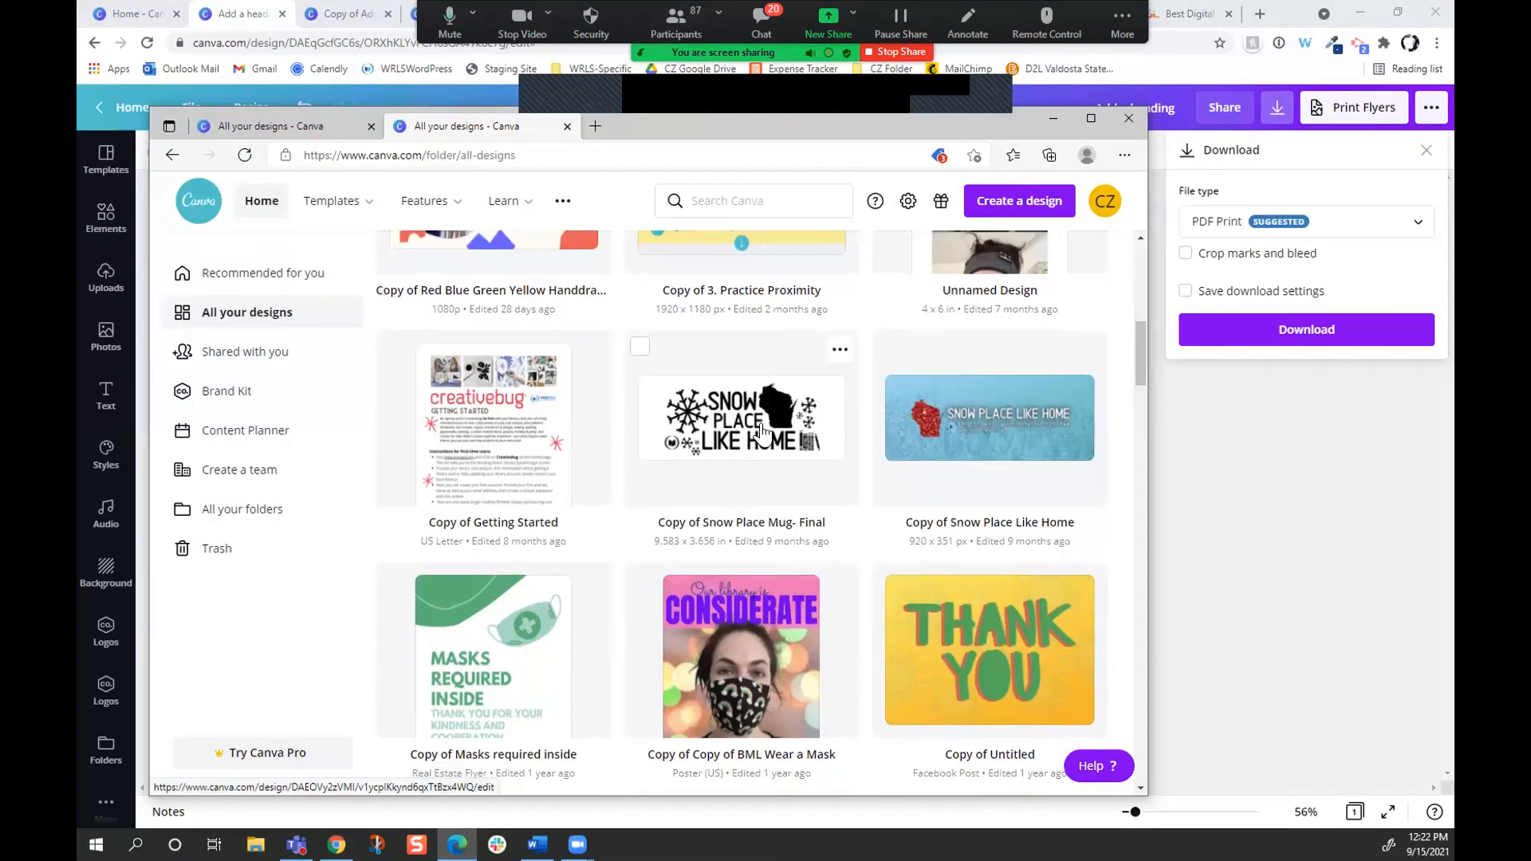
scroll(740, 470, "down", 4)
scroll(743, 414, "down", 6)
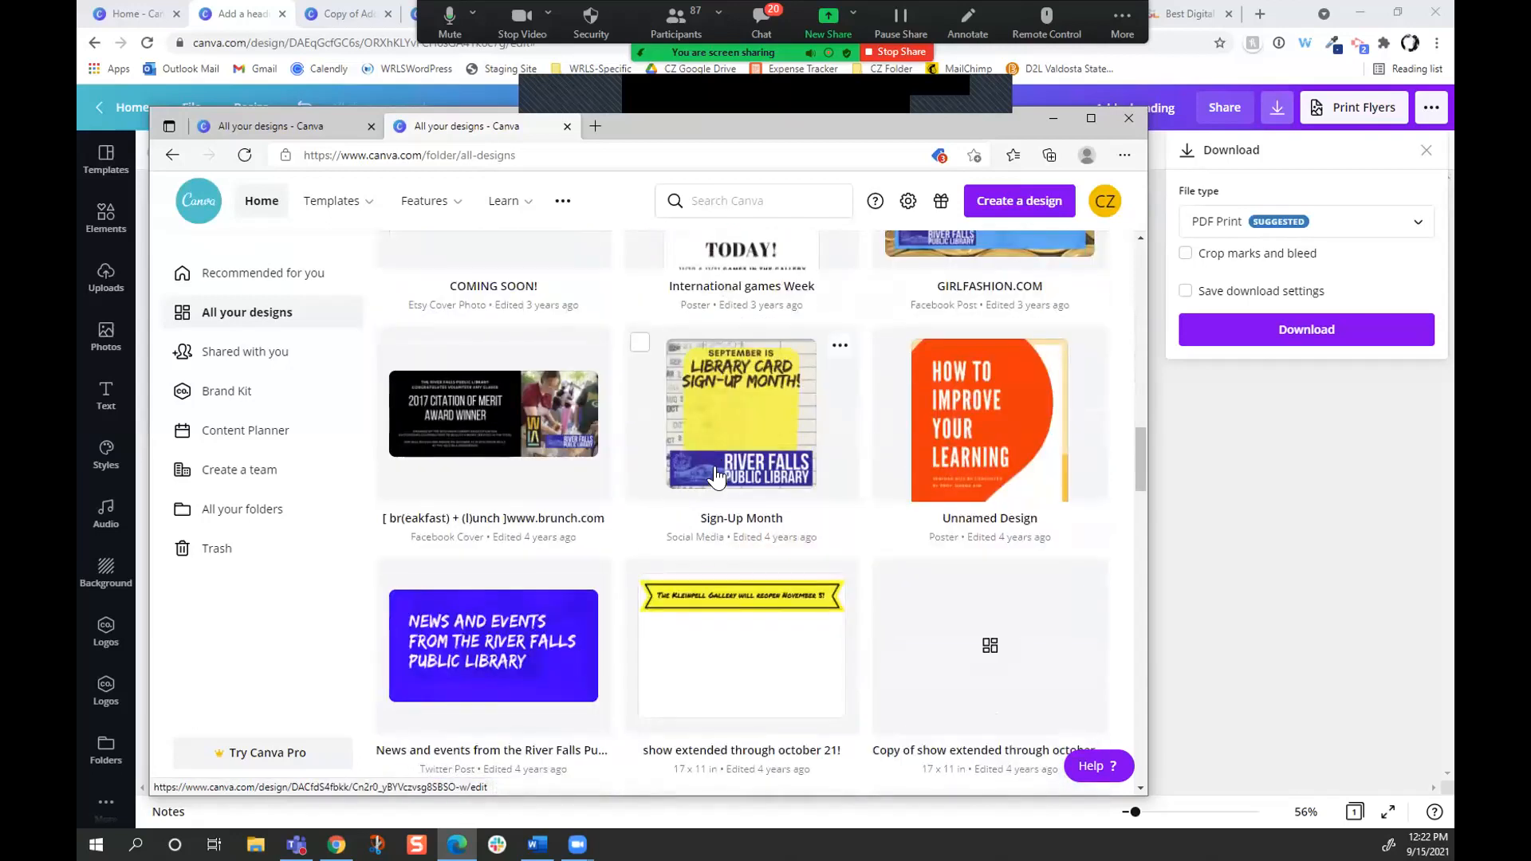
scroll(831, 502, "down", 3)
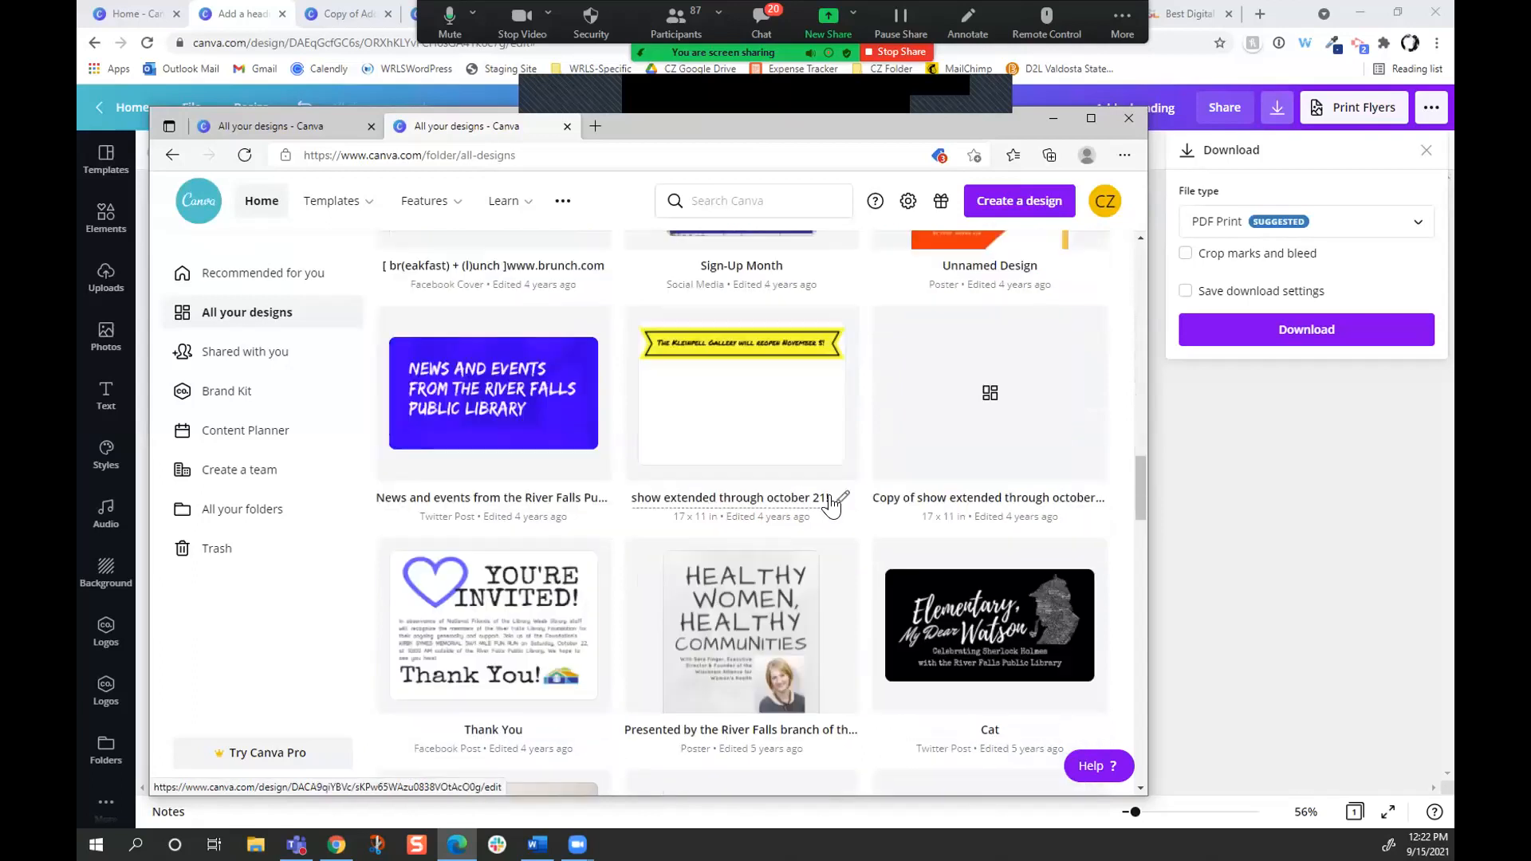
scroll(832, 502, "down", 3)
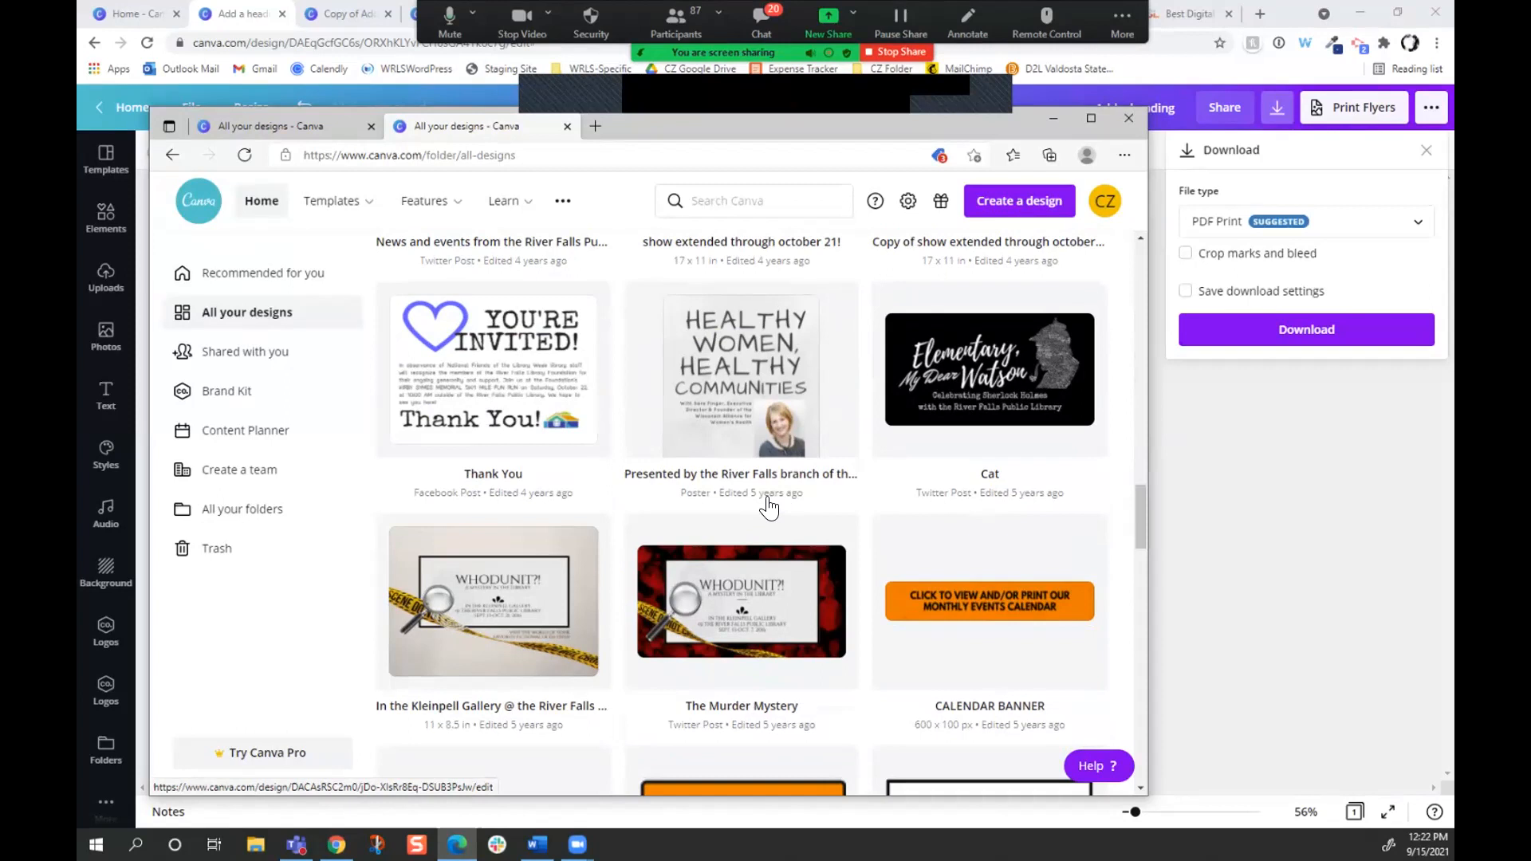
scroll(768, 506, "down", 2)
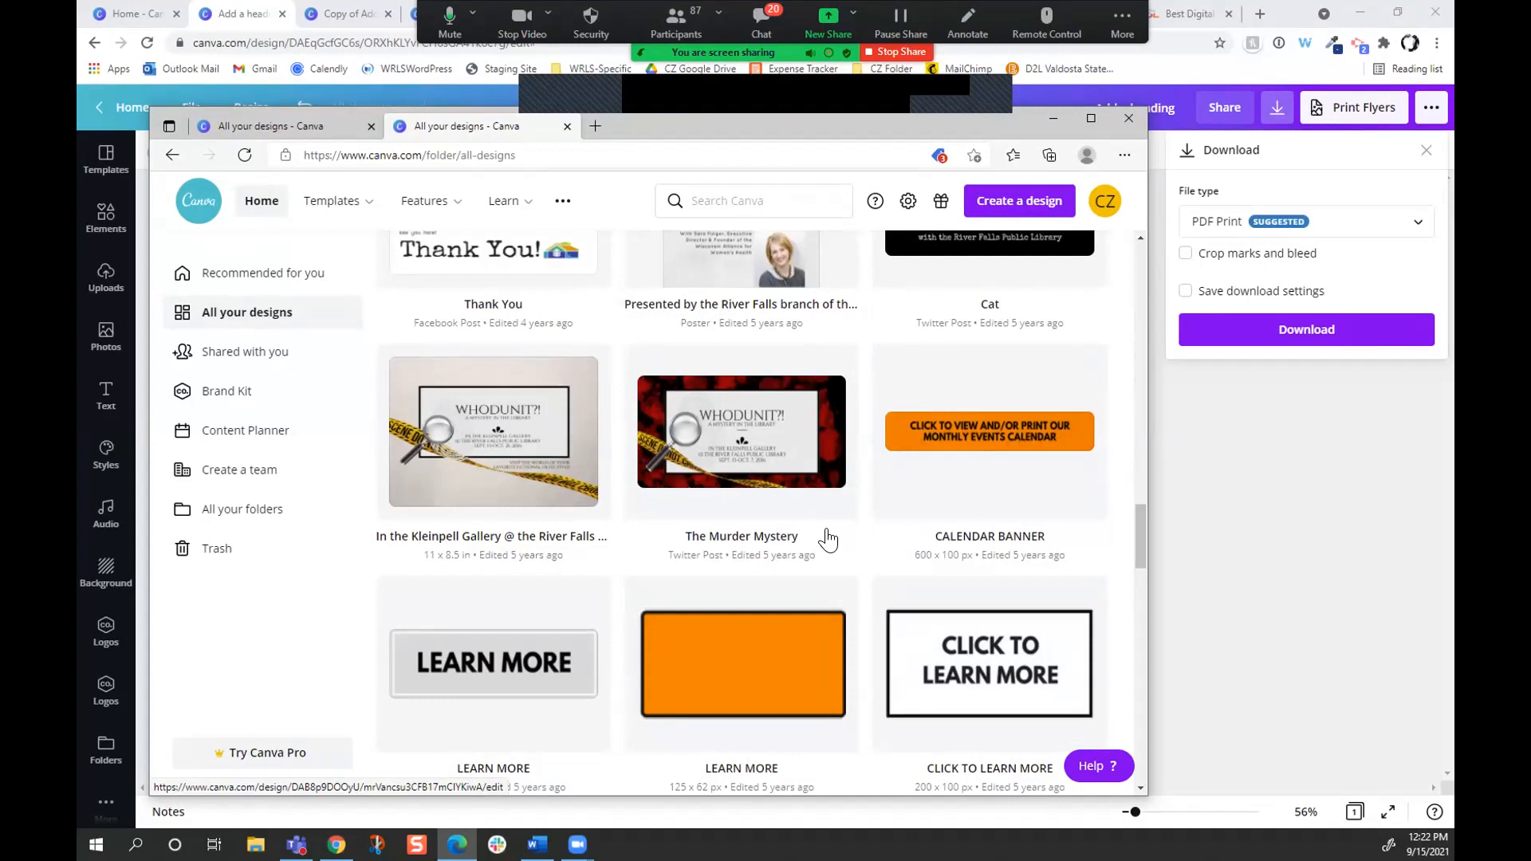
scroll(827, 540, "up", 10)
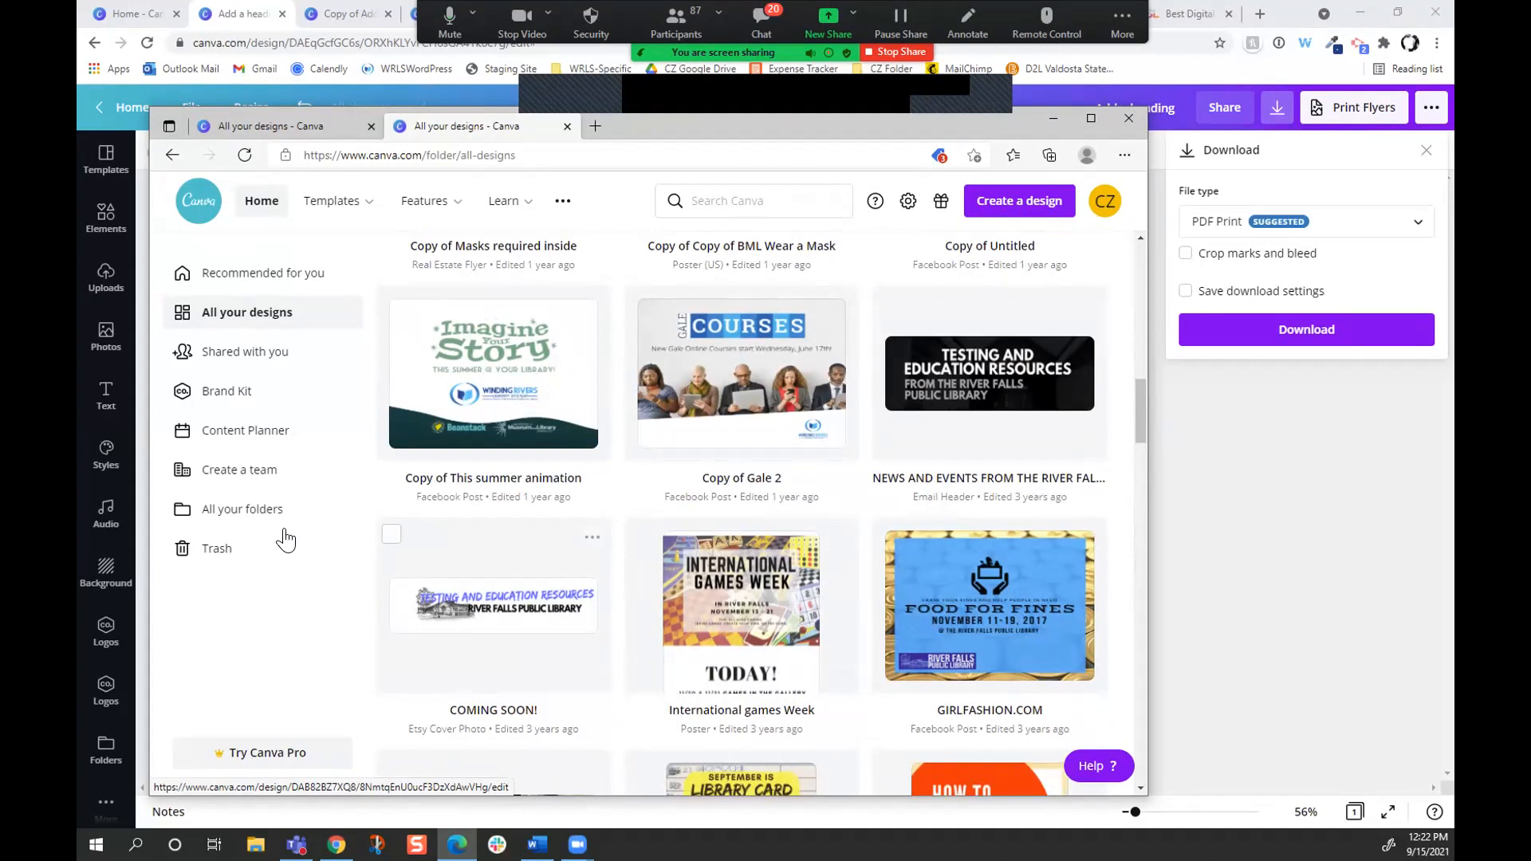
left_click(1050, 117)
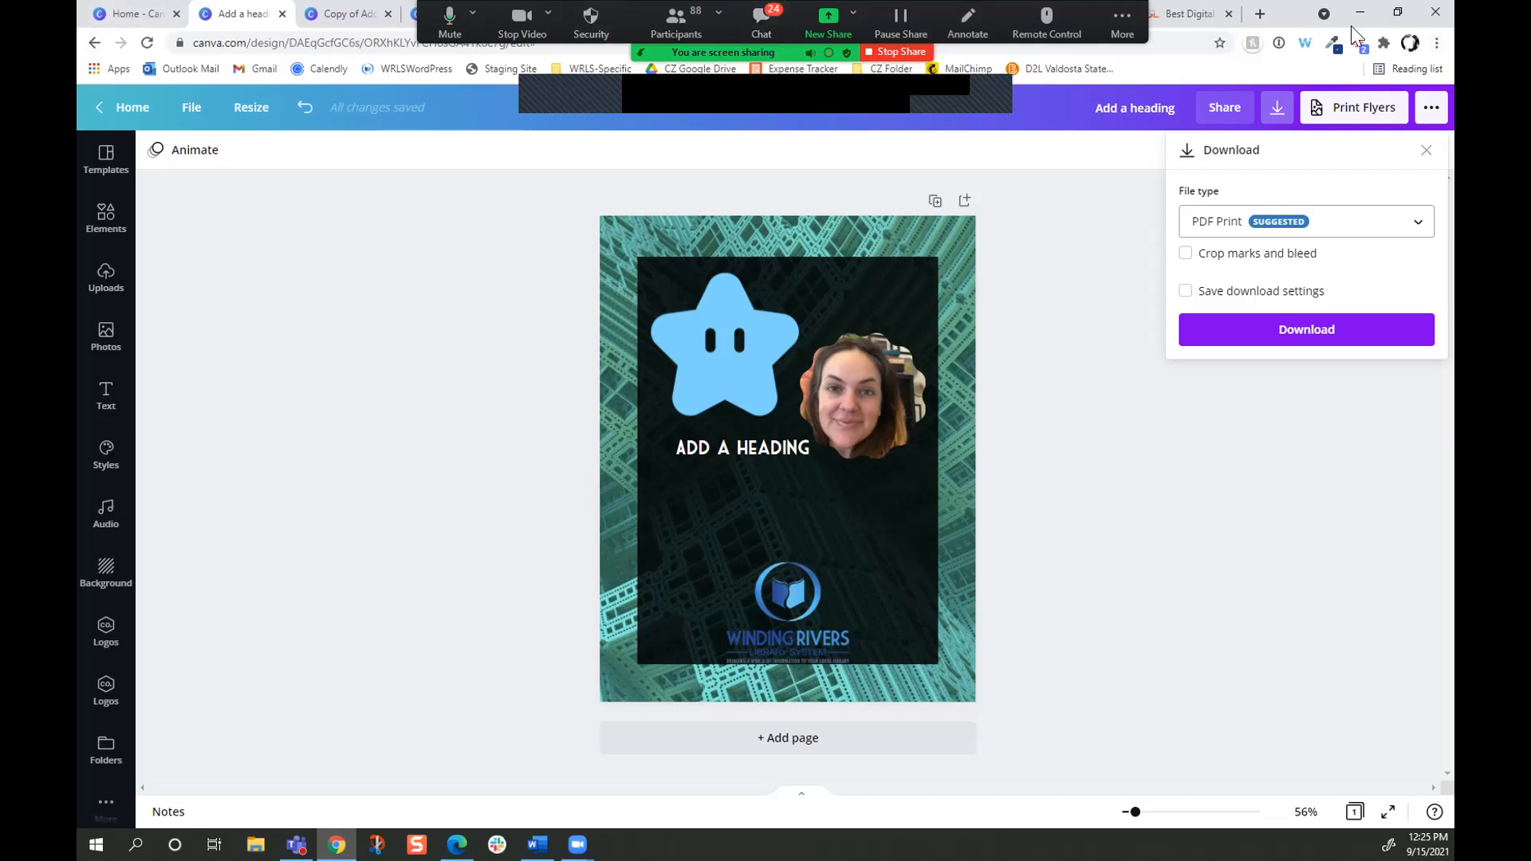
Reduce the browser window's size and bring up slide 5 of the Canva Demo and Q&A presentation.
left_click(1398, 14)
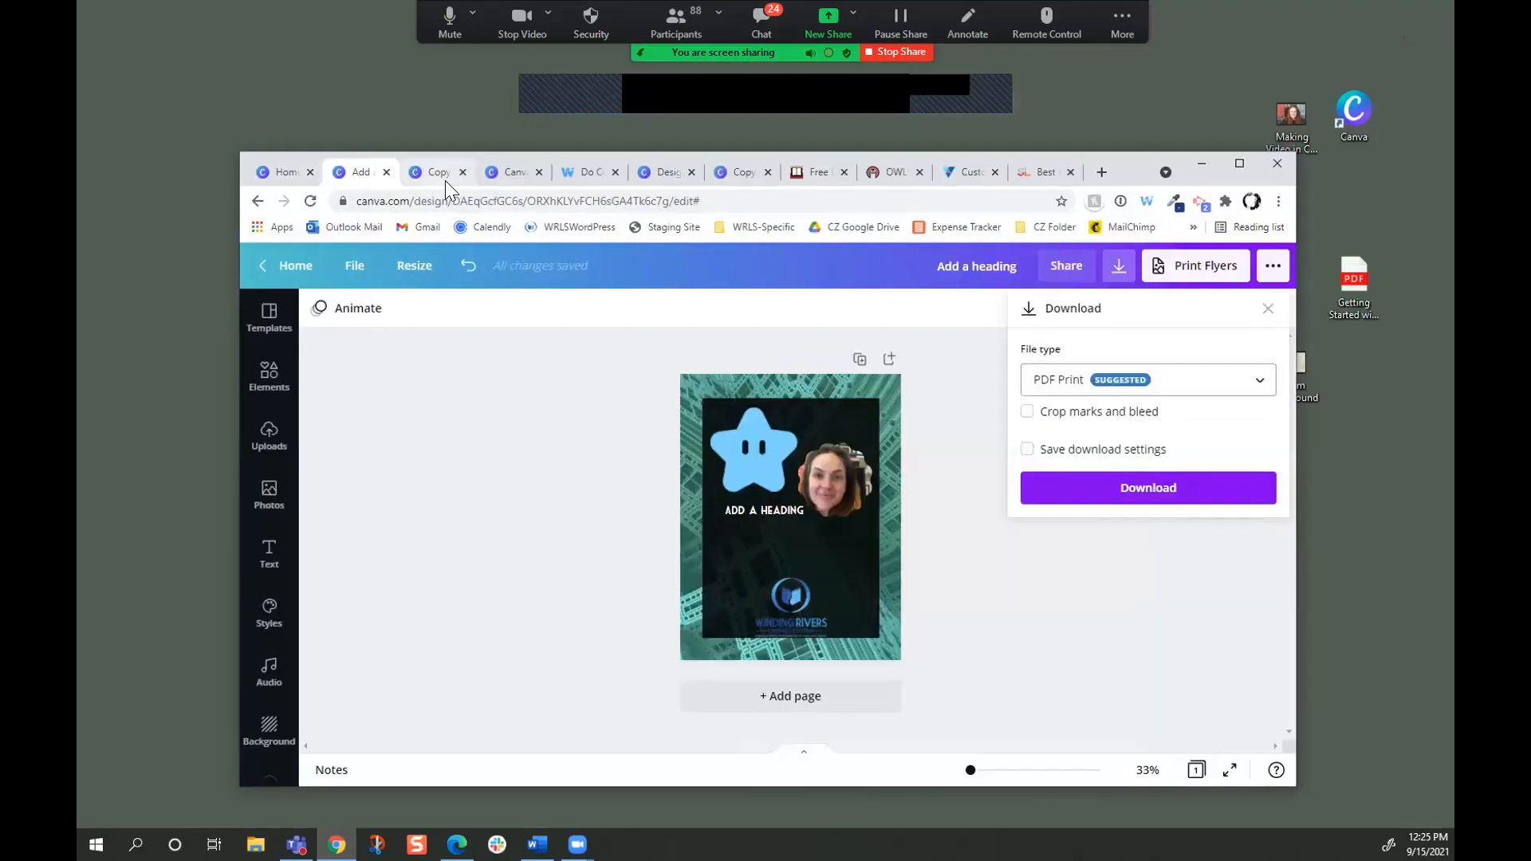
left_click(440, 177)
left_click(512, 172)
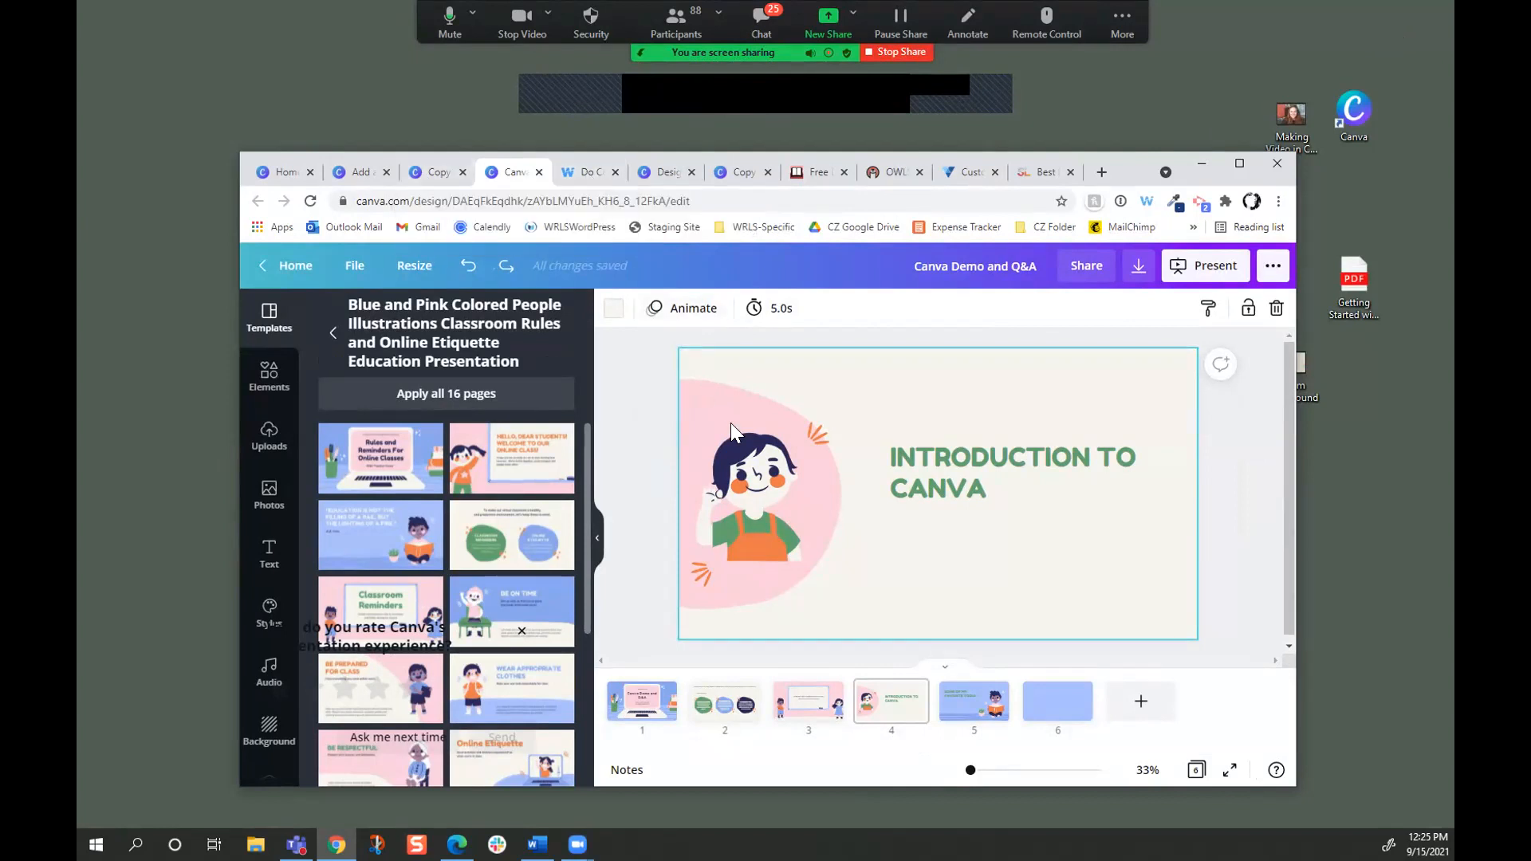
left_click(965, 703)
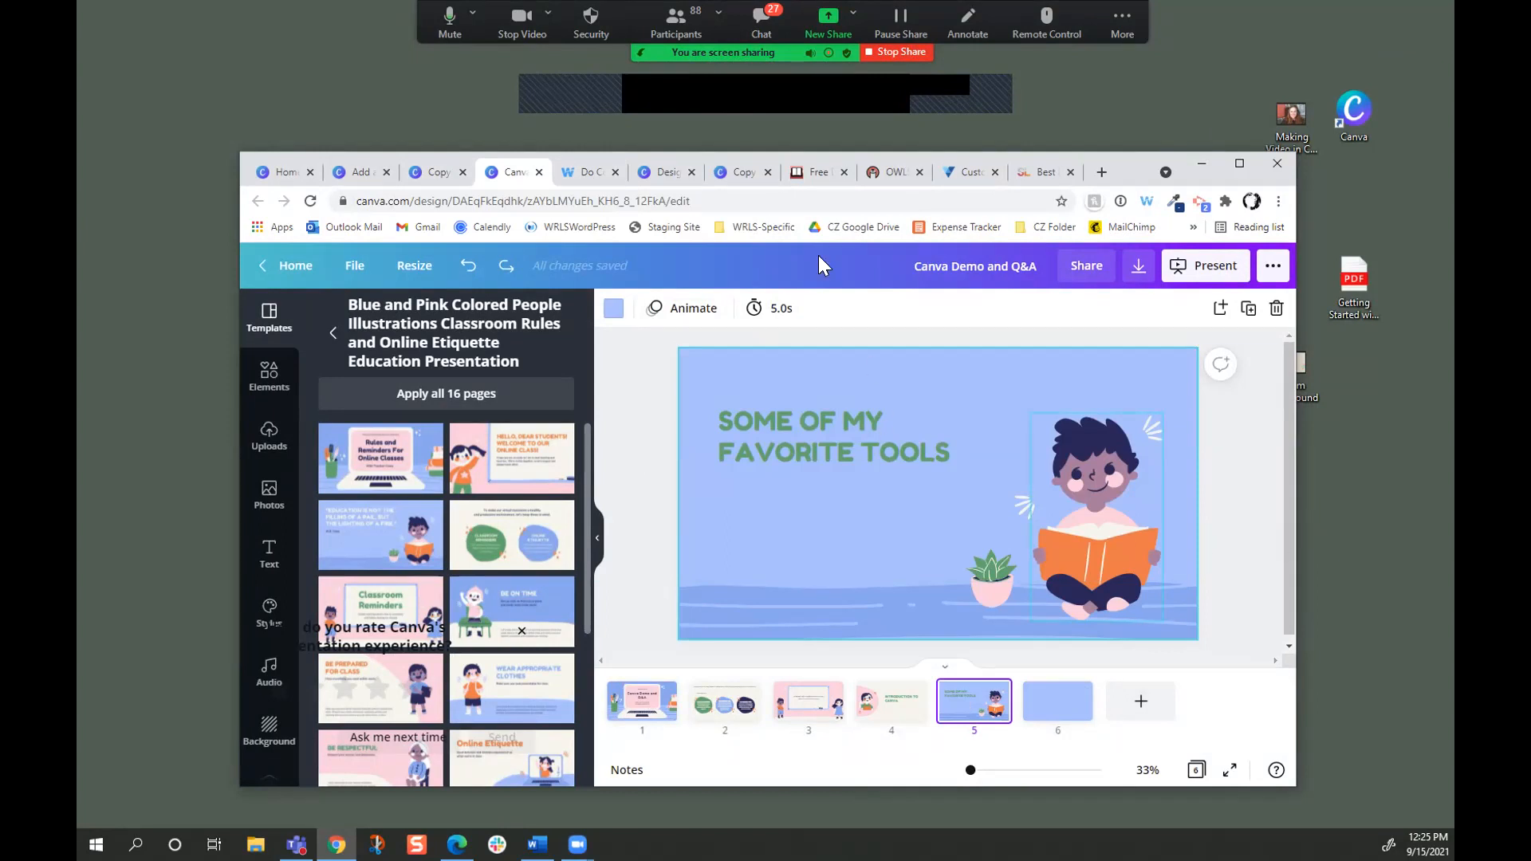
Look through the OWLS Graphic Arts & Communications site, including its library toolkits, project gallery and Libraries Step Up Advocacy section.
left_click(871, 171)
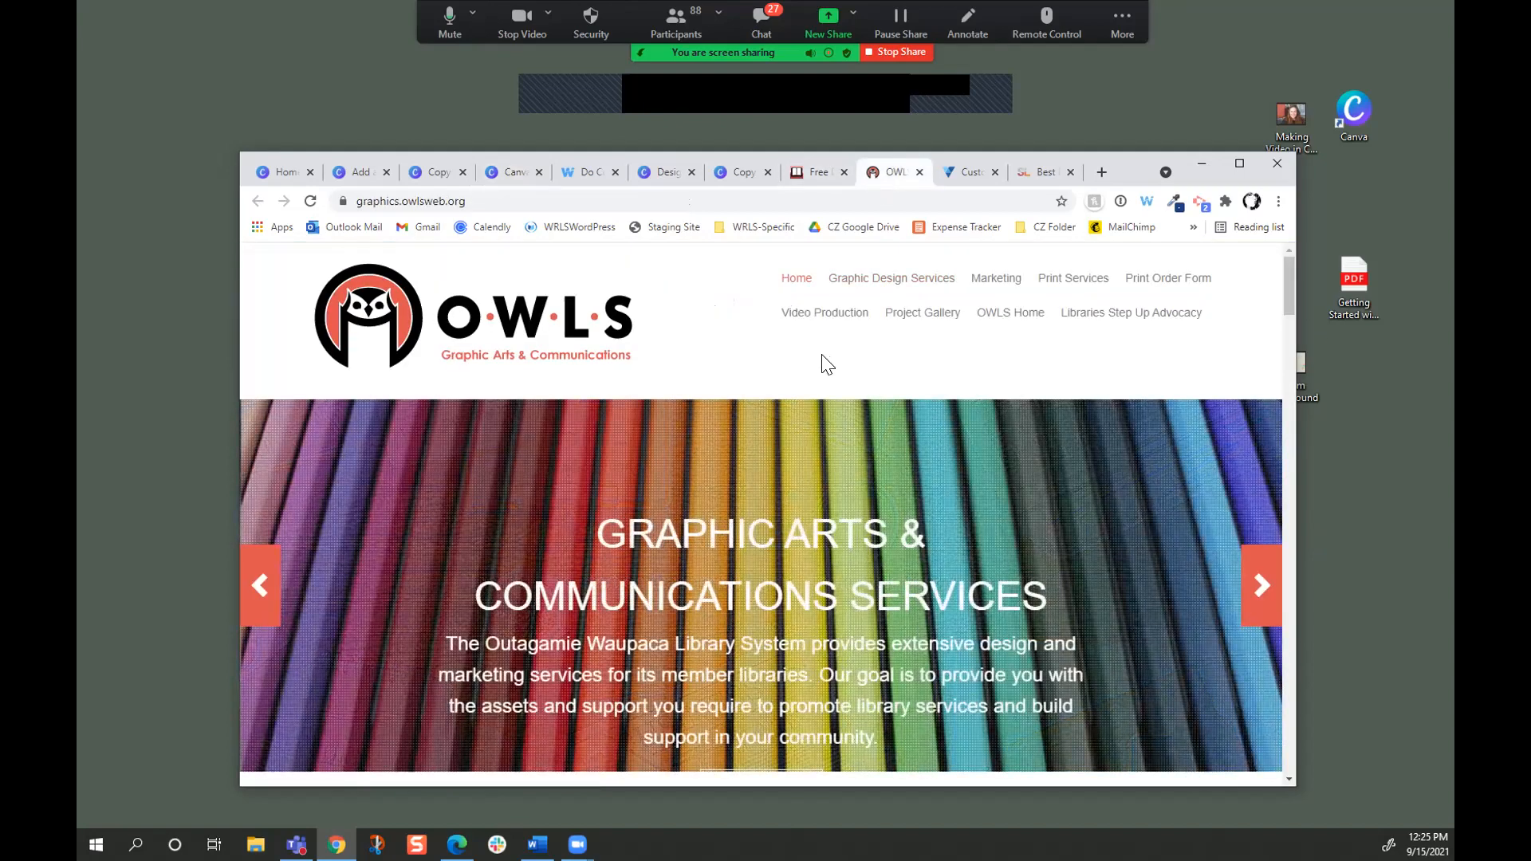
scroll(718, 351, "down", 4)
scroll(722, 349, "down", 10)
scroll(750, 409, "up", 5)
scroll(754, 413, "down", 5)
scroll(754, 409, "up", 6)
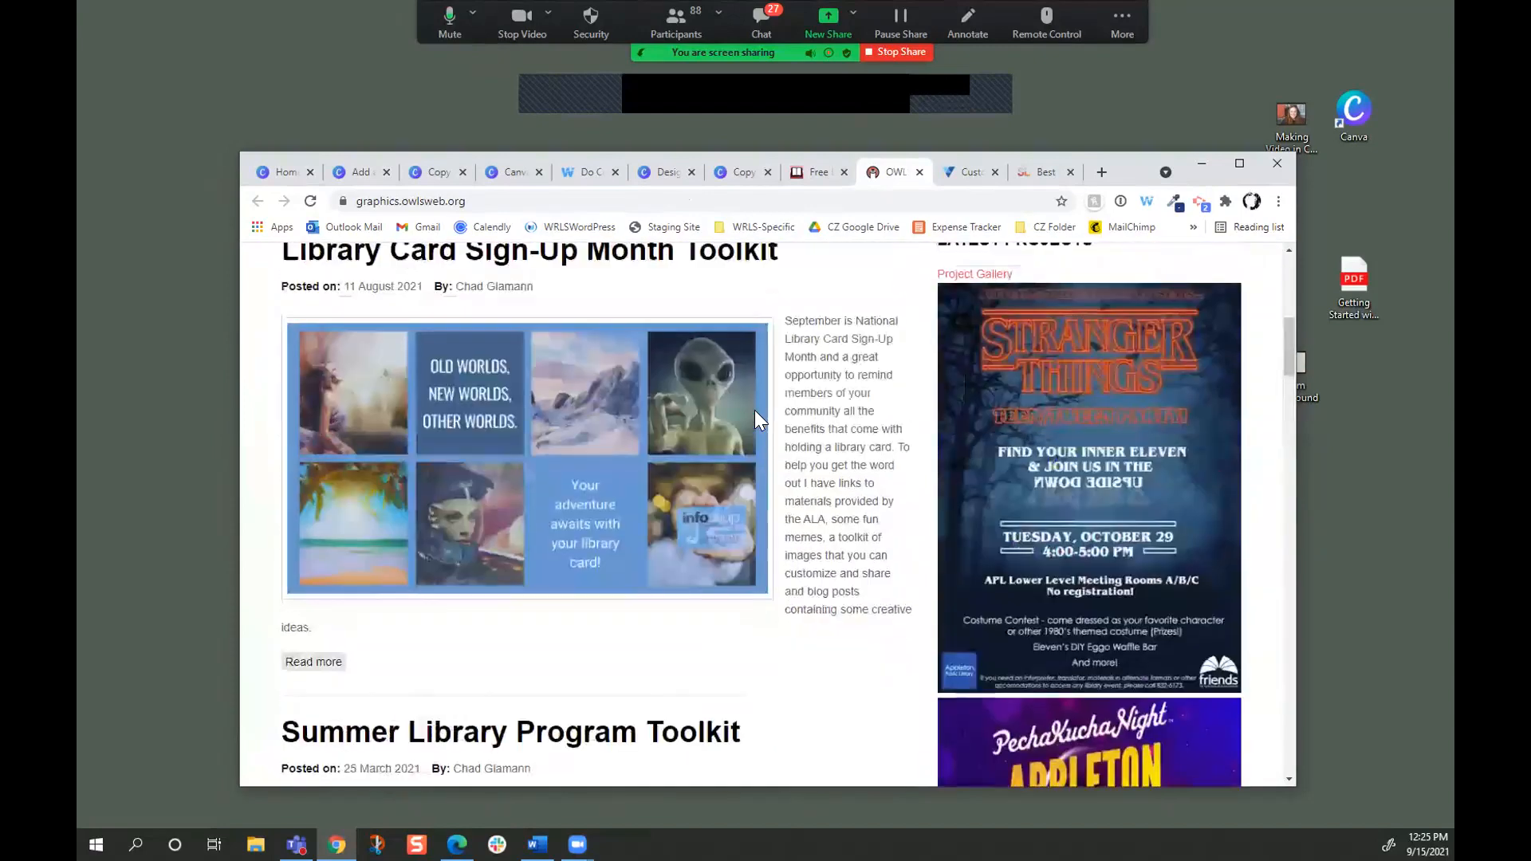
scroll(757, 413, "down", 10)
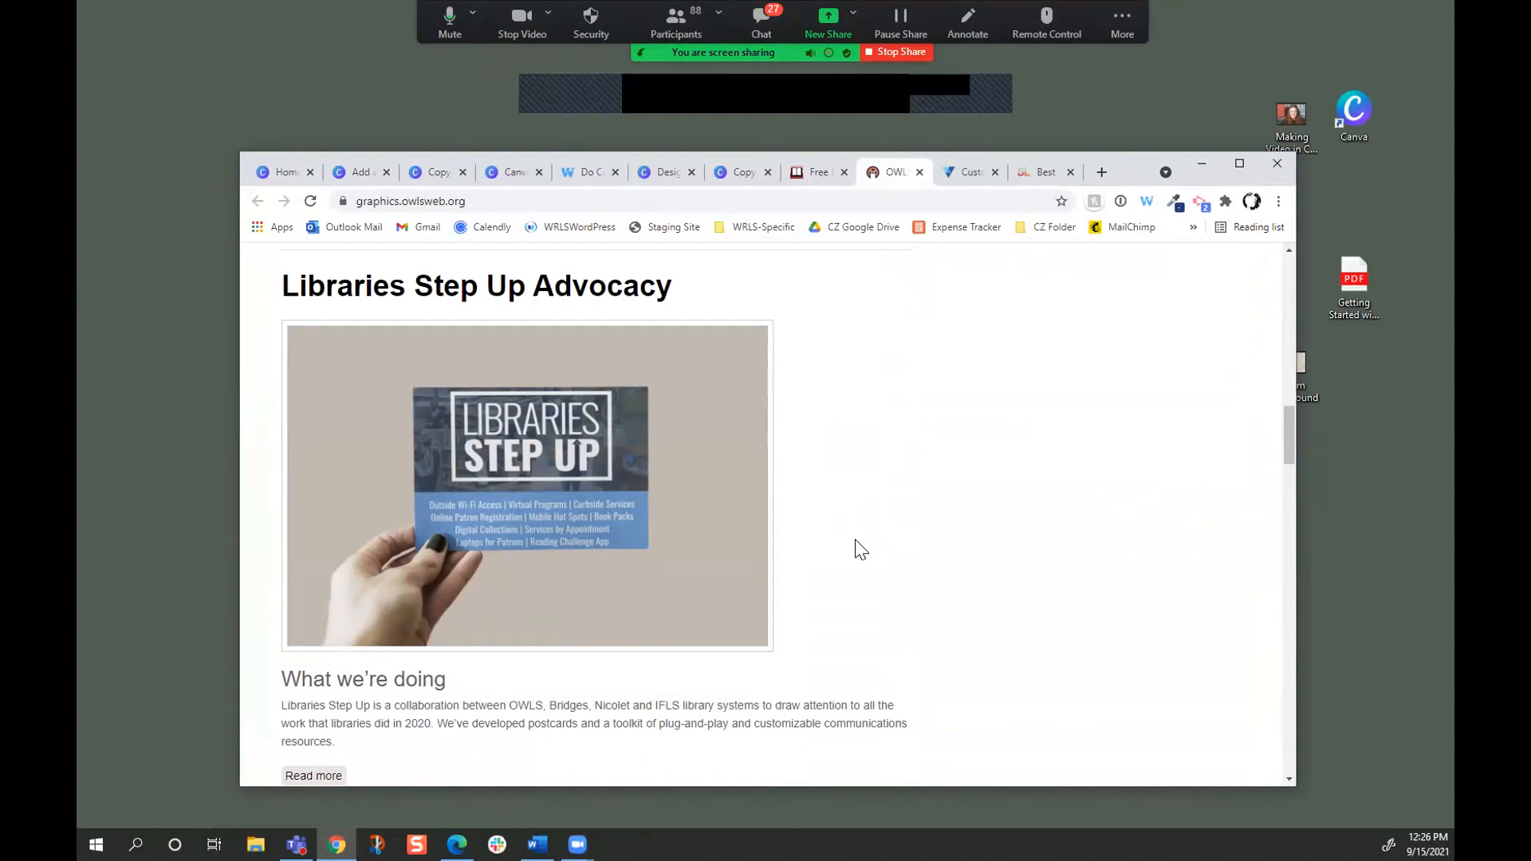
scroll(851, 546, "down", 1)
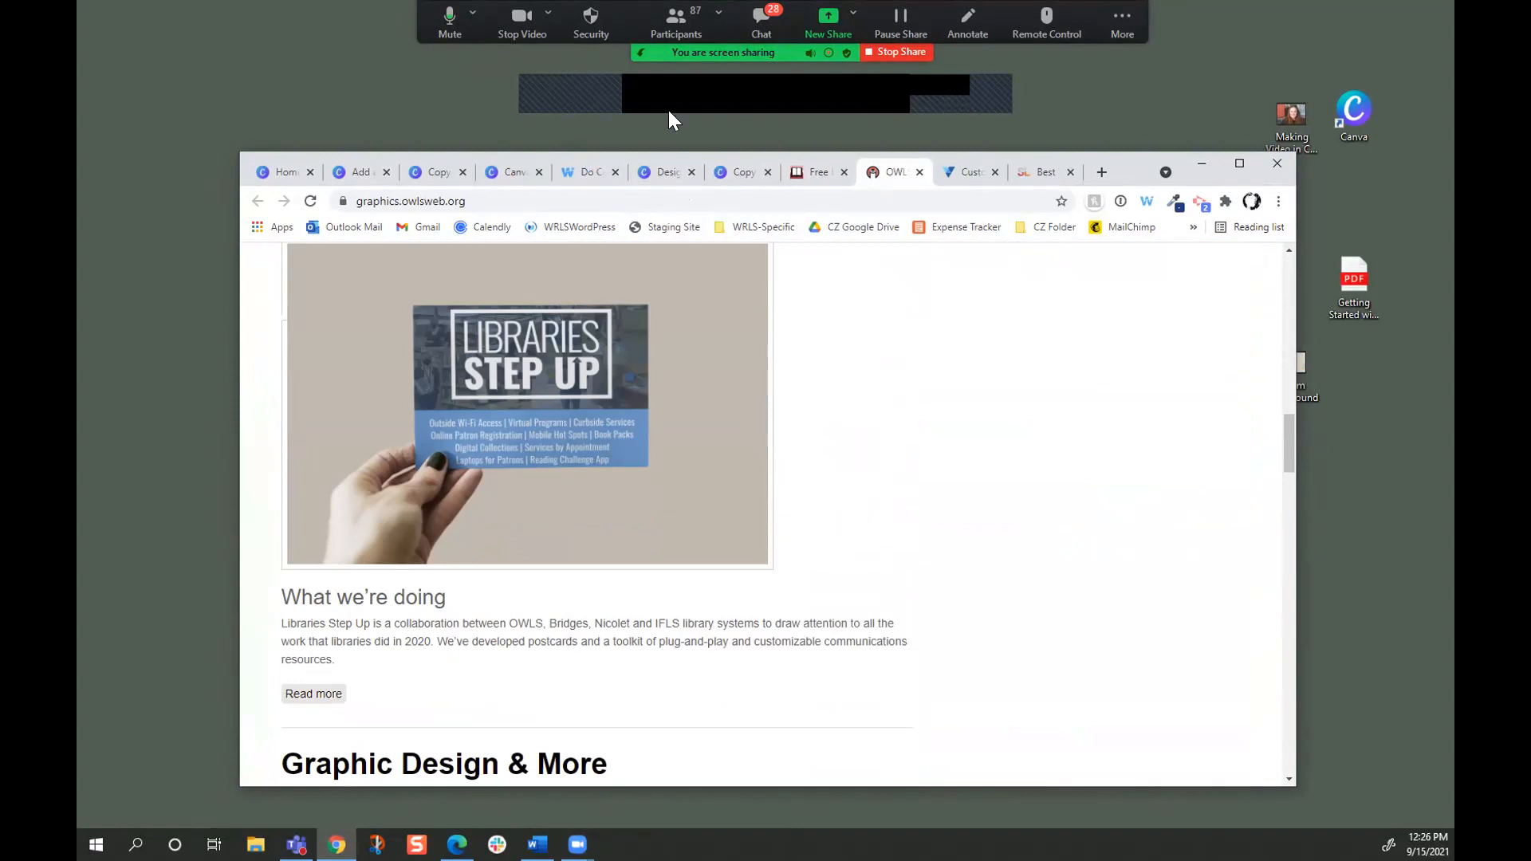
Examine the ALA Banned Books free downloads and Libraries Transform Table Tent Template pages, and view the Copy of Trimmed Card_02 design.
left_click(817, 178)
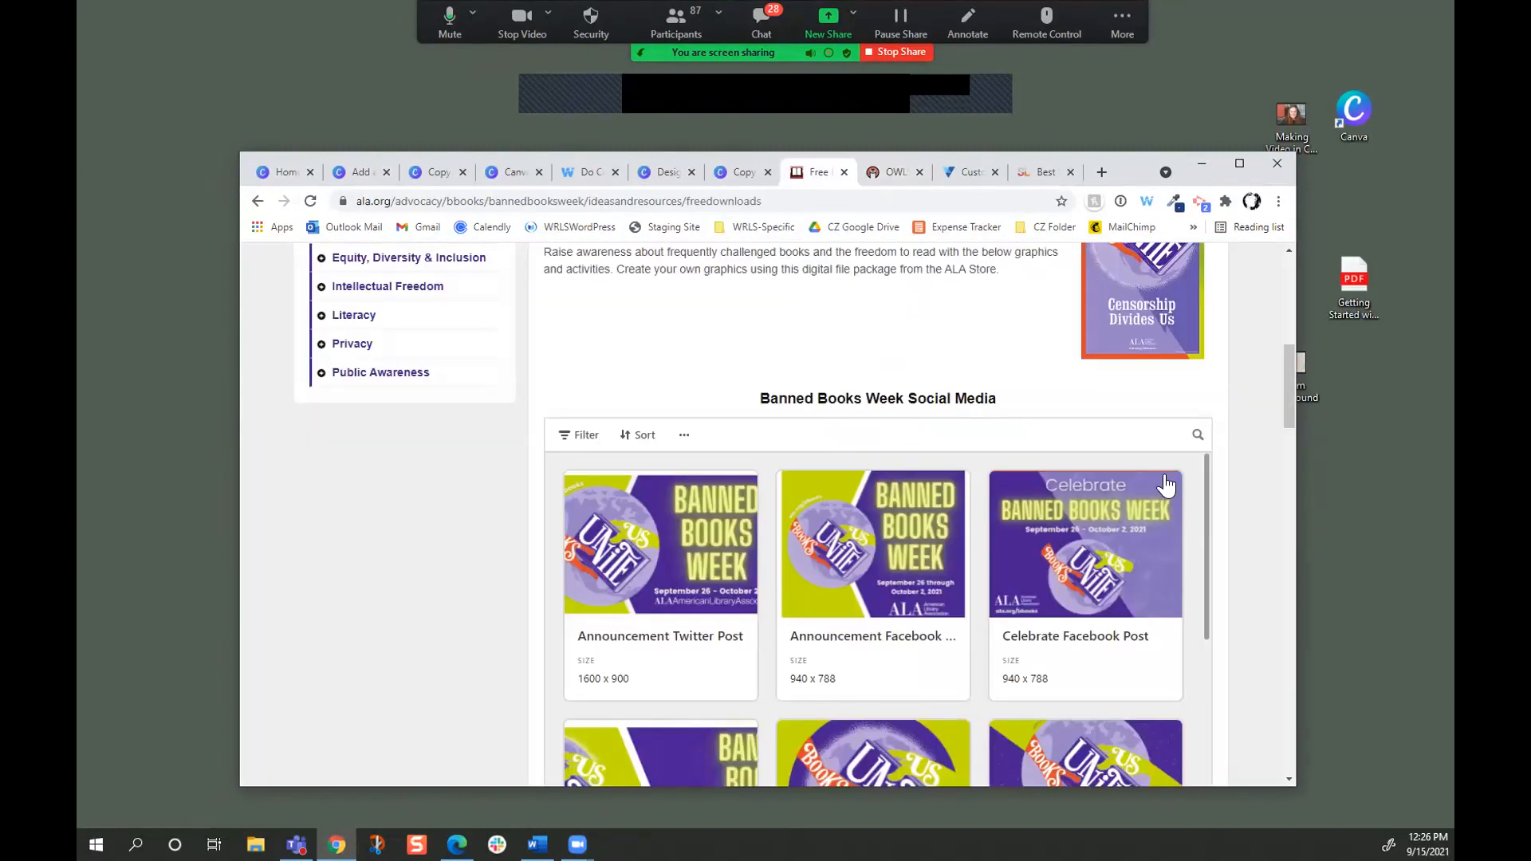
scroll(1237, 524, "up", 2)
scroll(1234, 527, "up", 4)
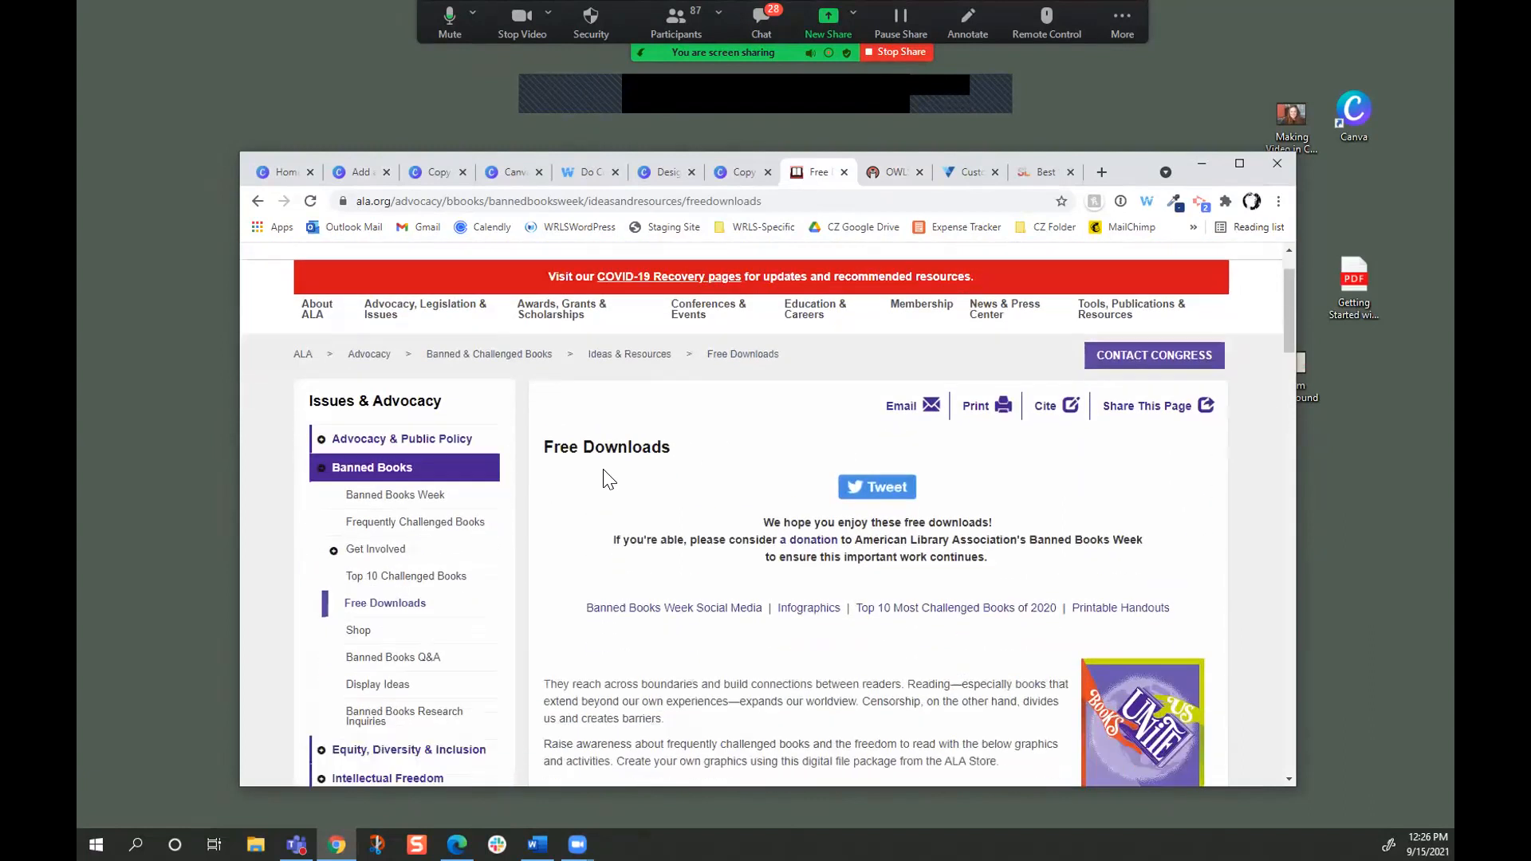
scroll(269, 535, "down", 2)
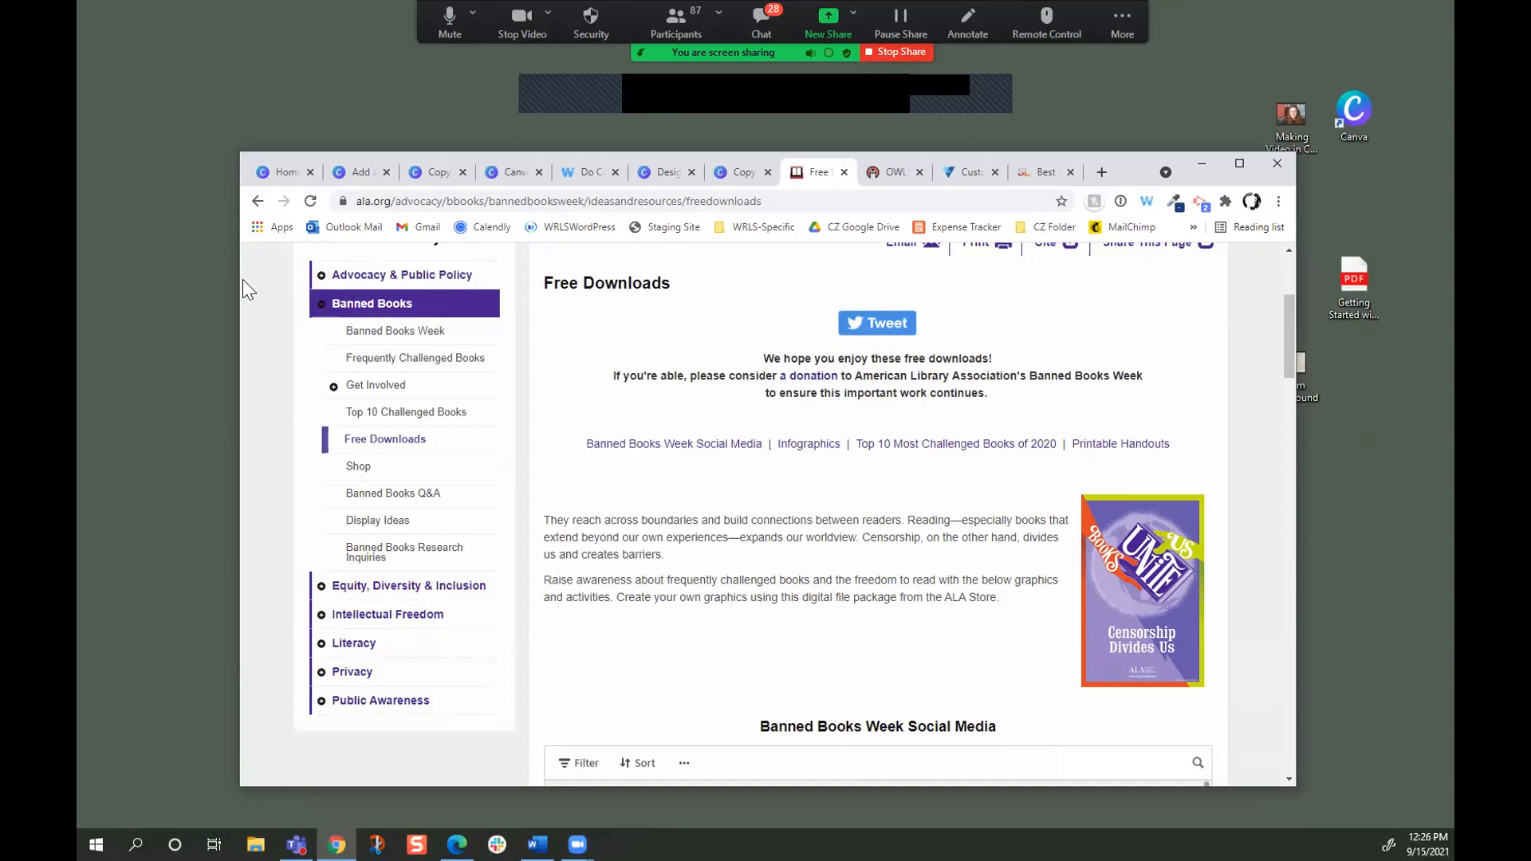
left_click(255, 201)
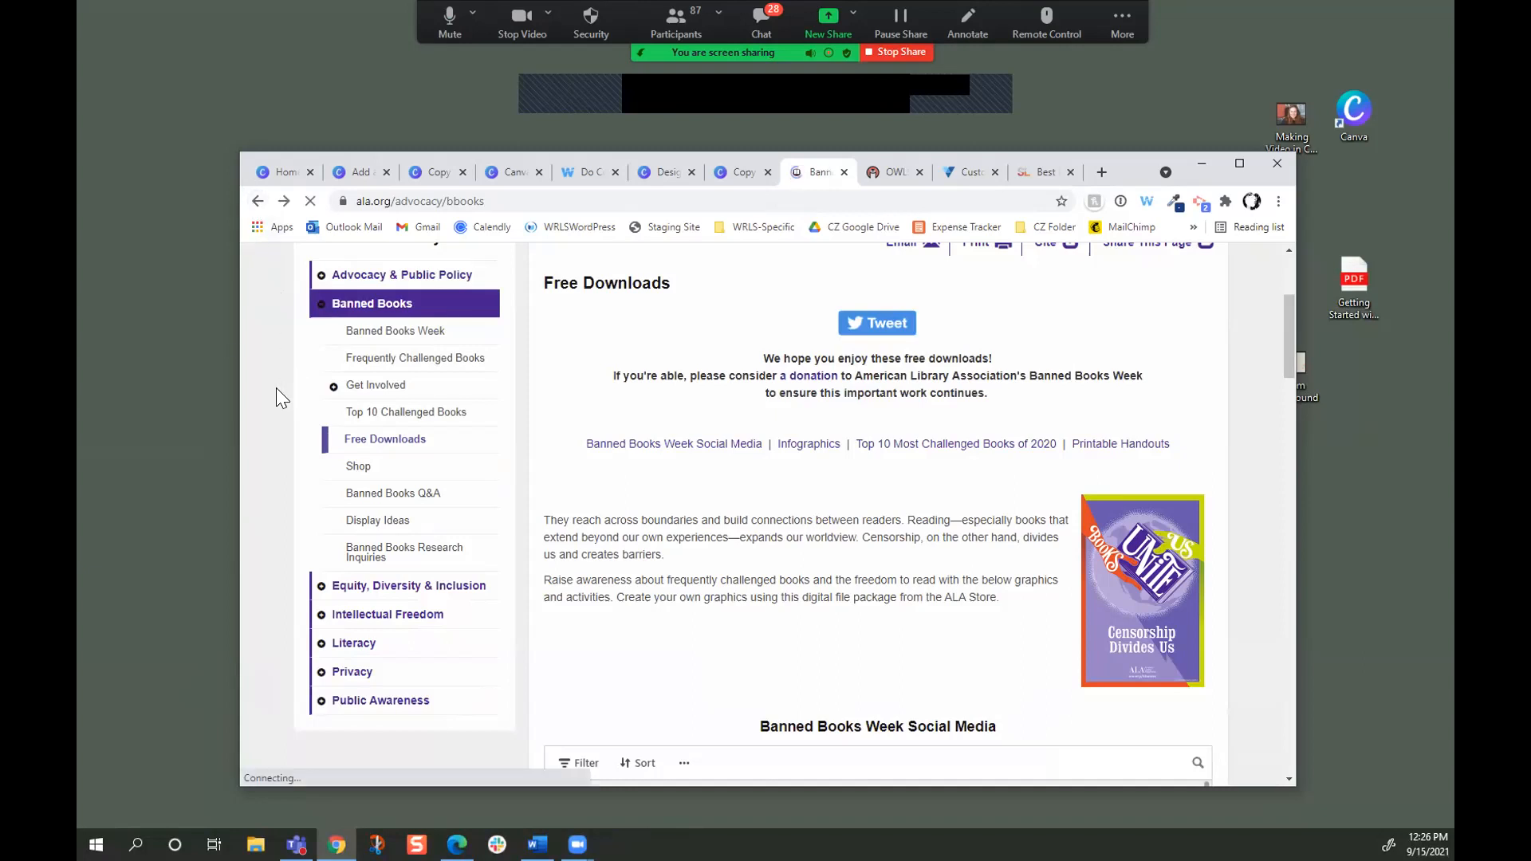
left_click(259, 201)
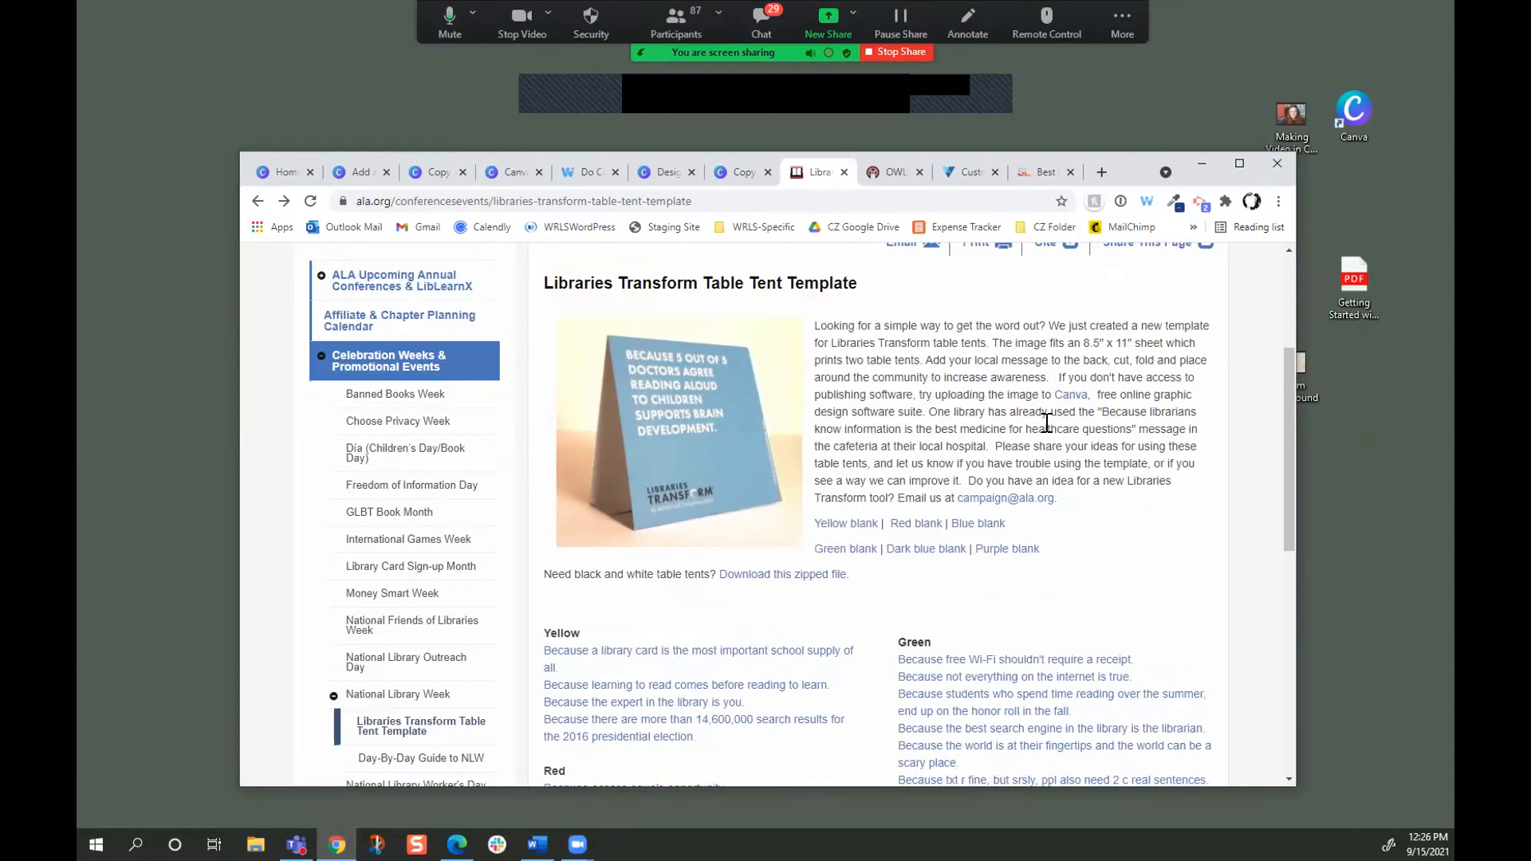
left_click(743, 173)
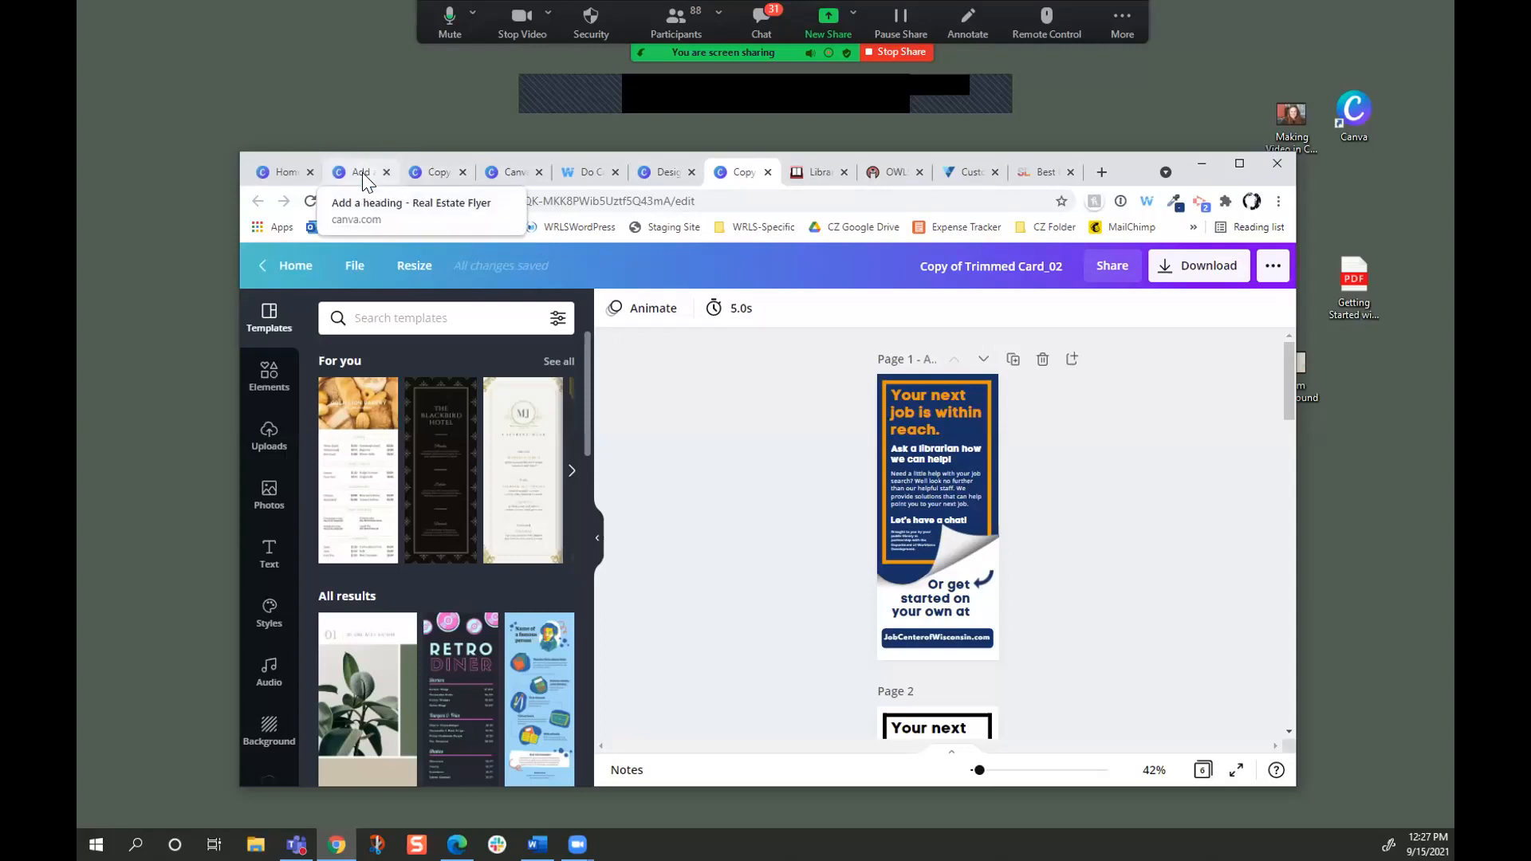
Apply the "Wear Appropriate Clothes" template page to blank slide 6 of the Canva Demo and Q&A presentation.
left_click(507, 175)
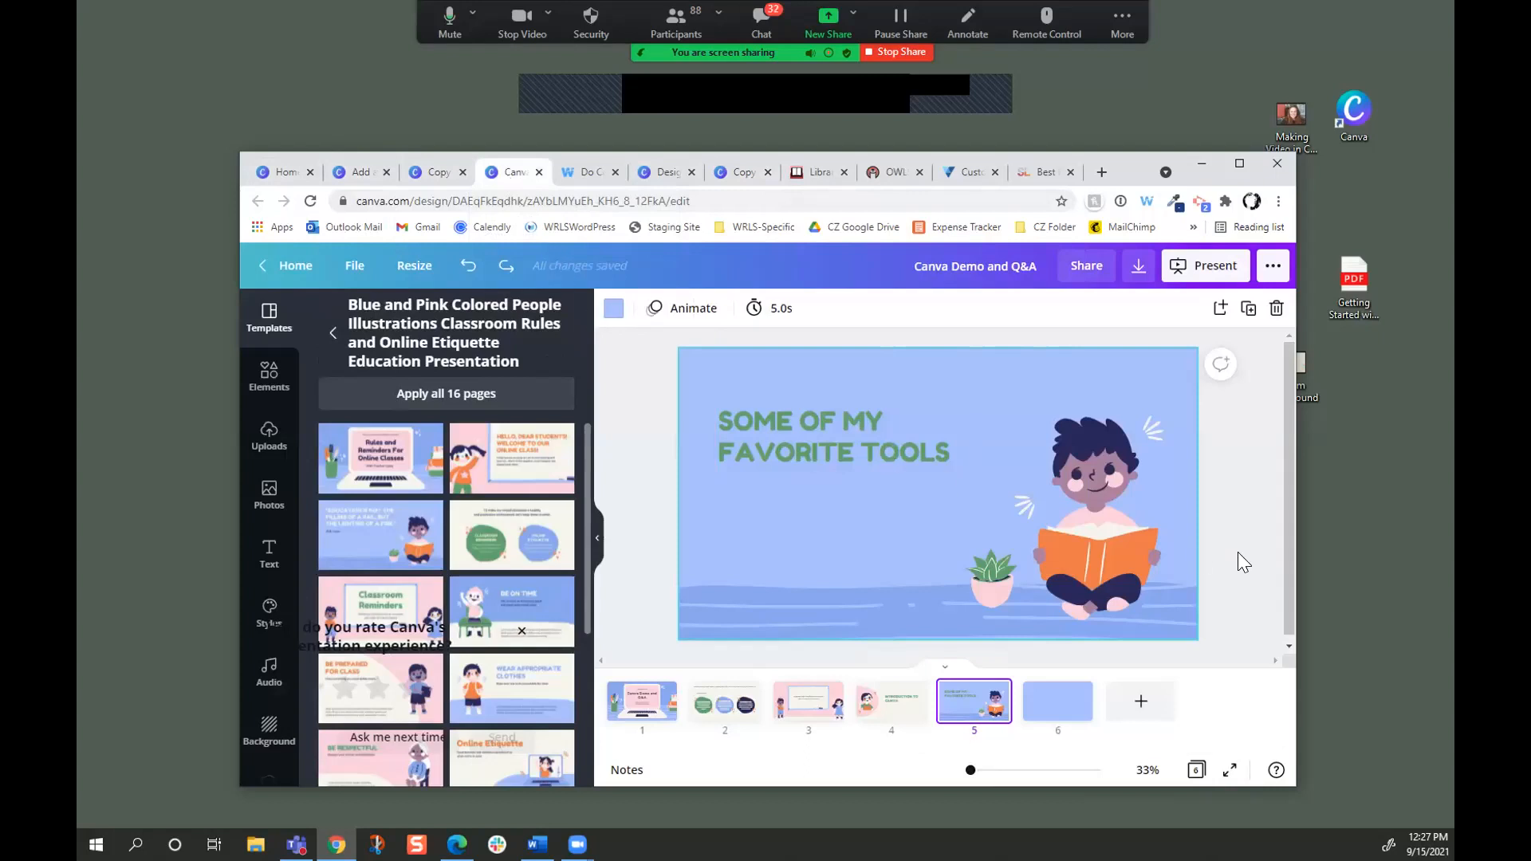
left_click(1045, 707)
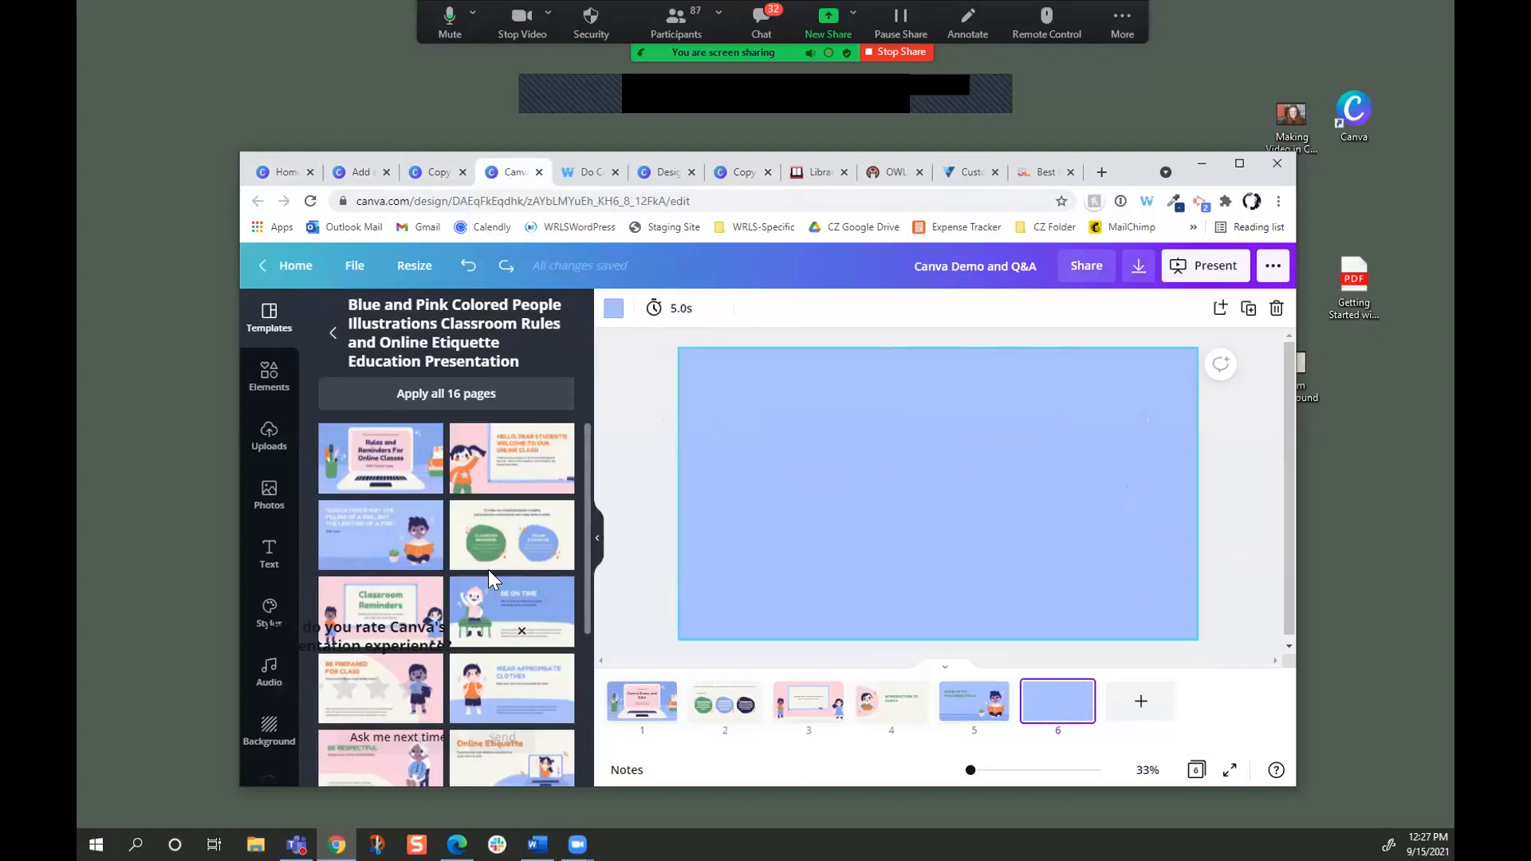
scroll(549, 630, "down", 3)
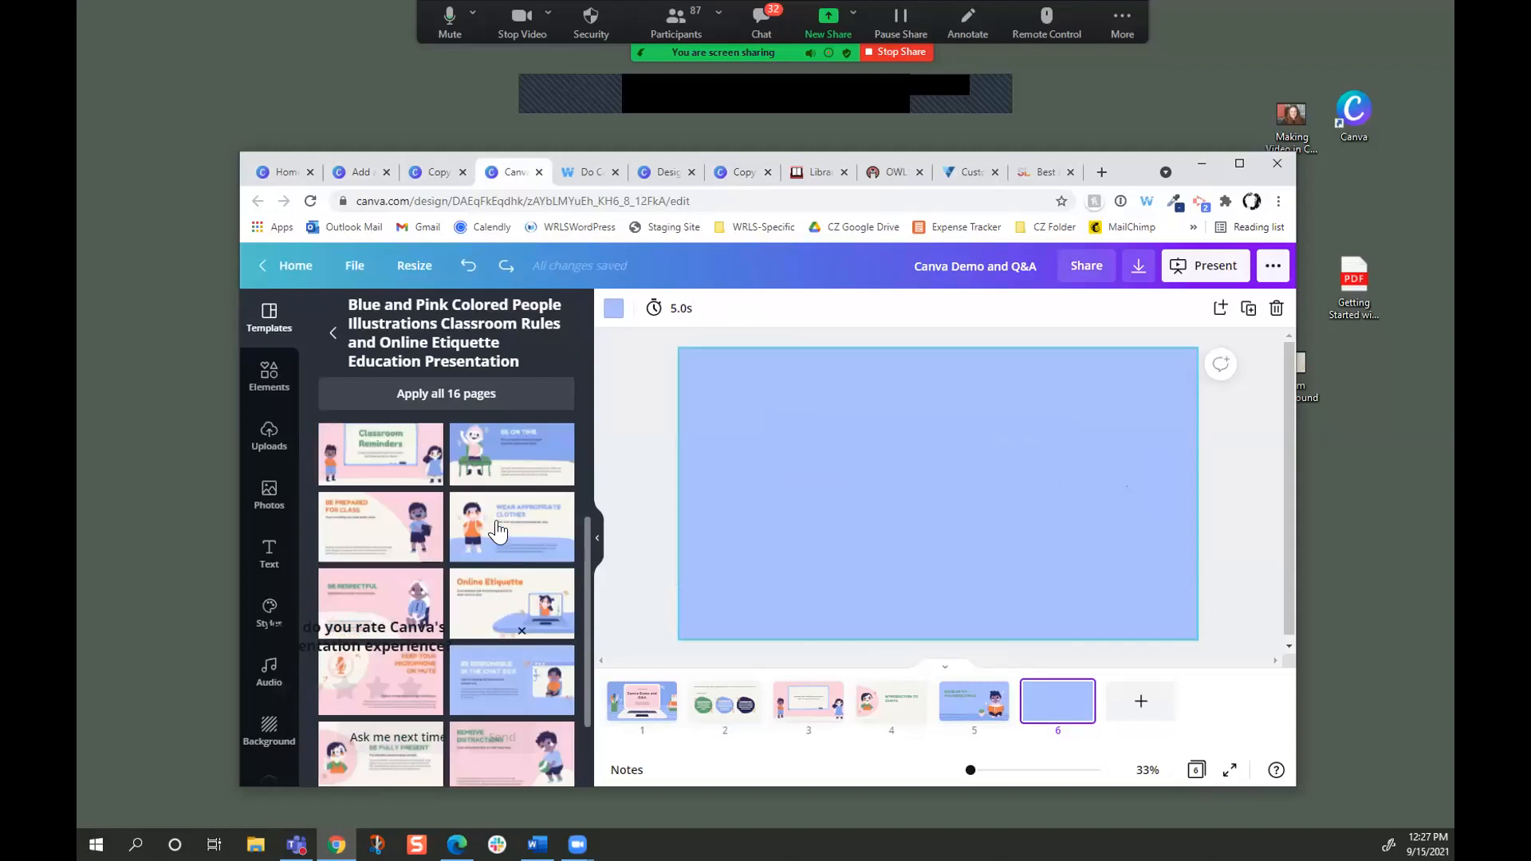
left_click(499, 527)
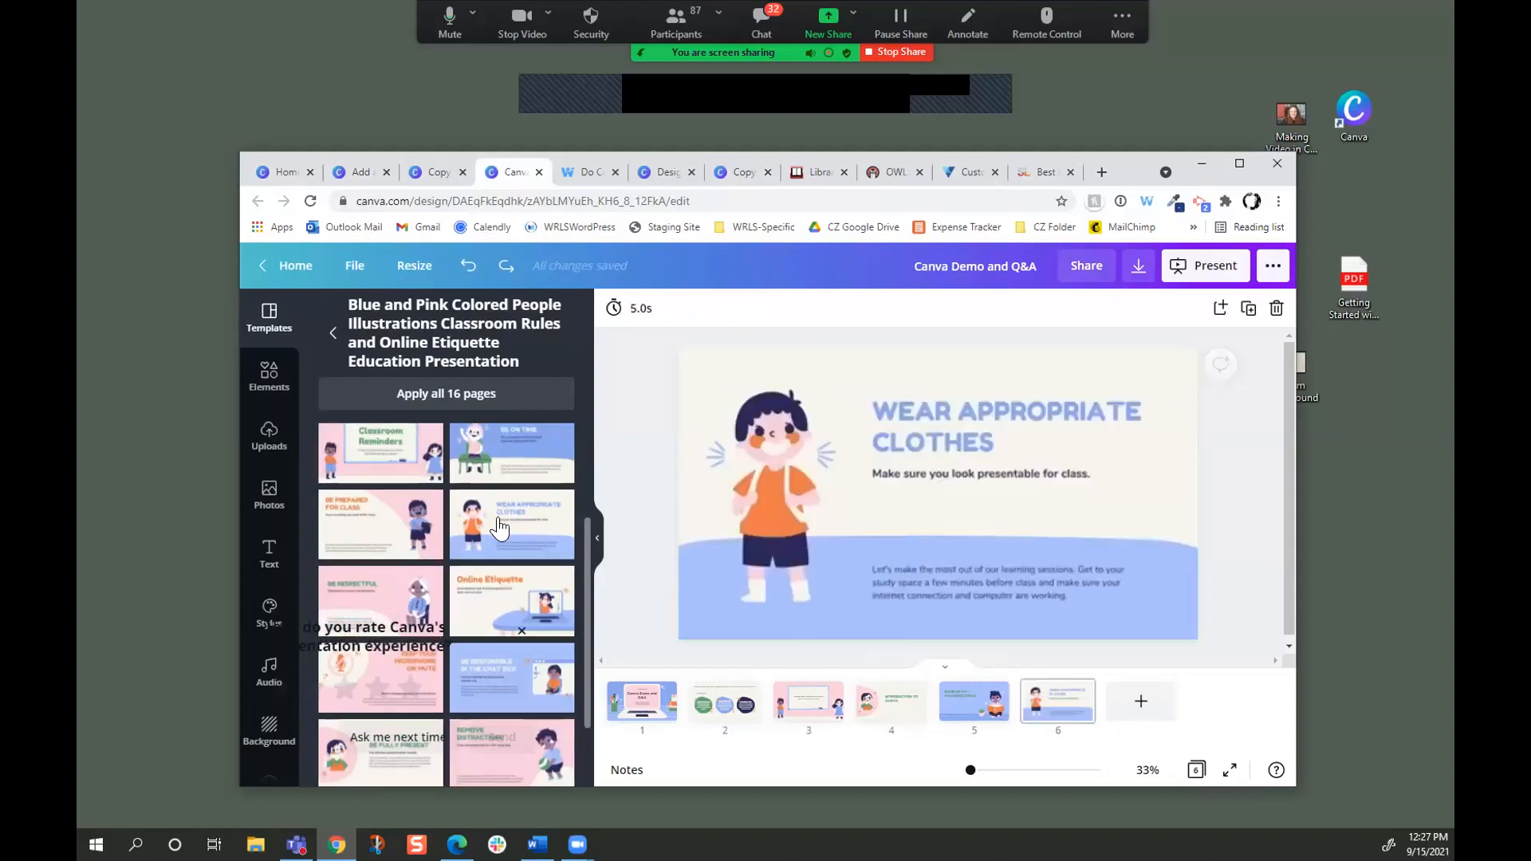
Clear the "Wear Appropriate Clothes" heading text on slide 6.
left_click(944, 423)
left_click(944, 422)
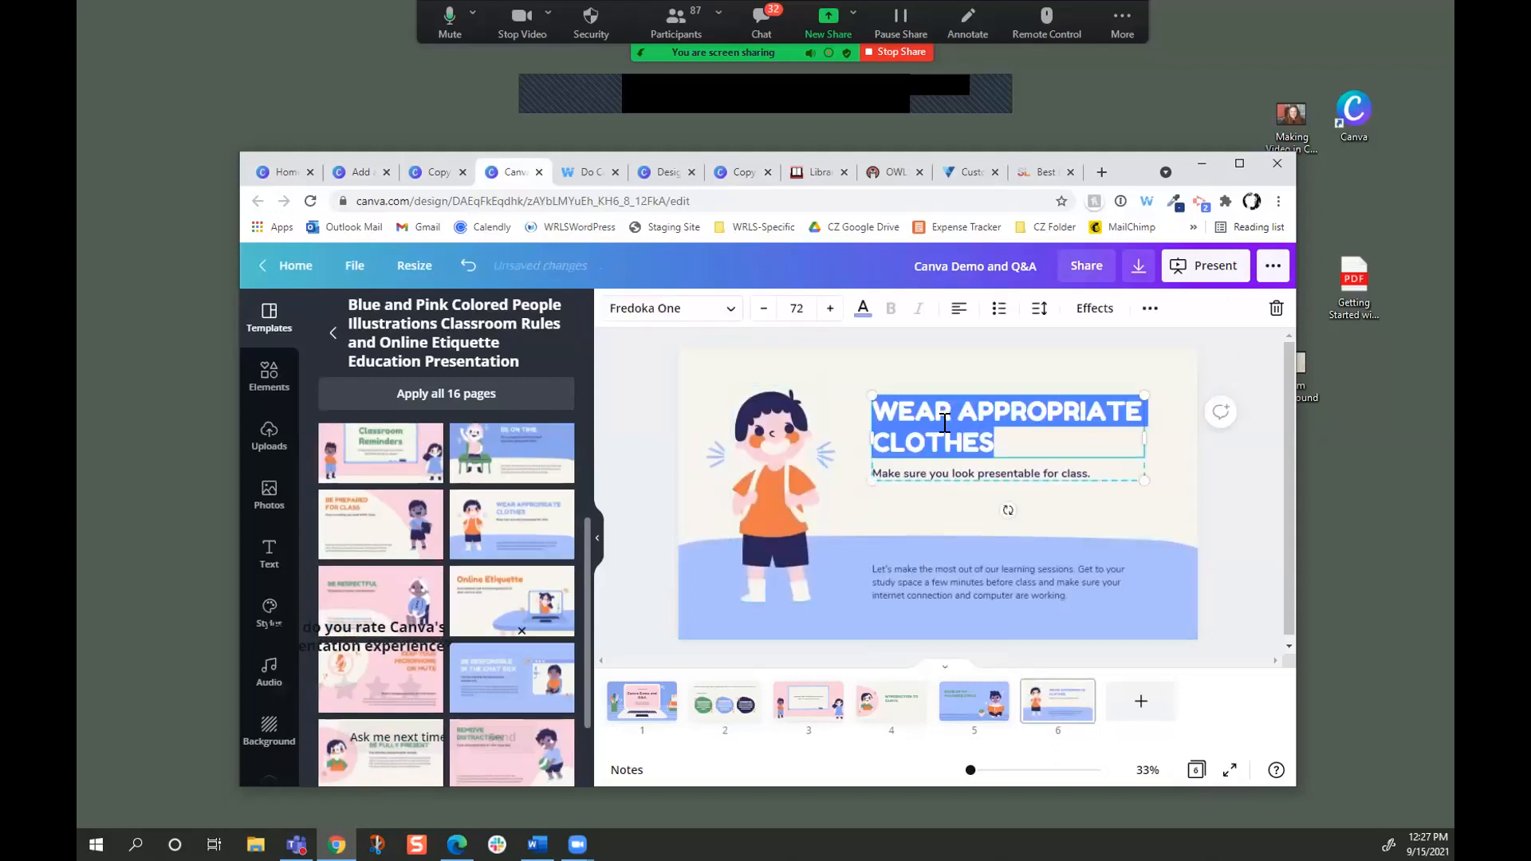
key("BackSpace")
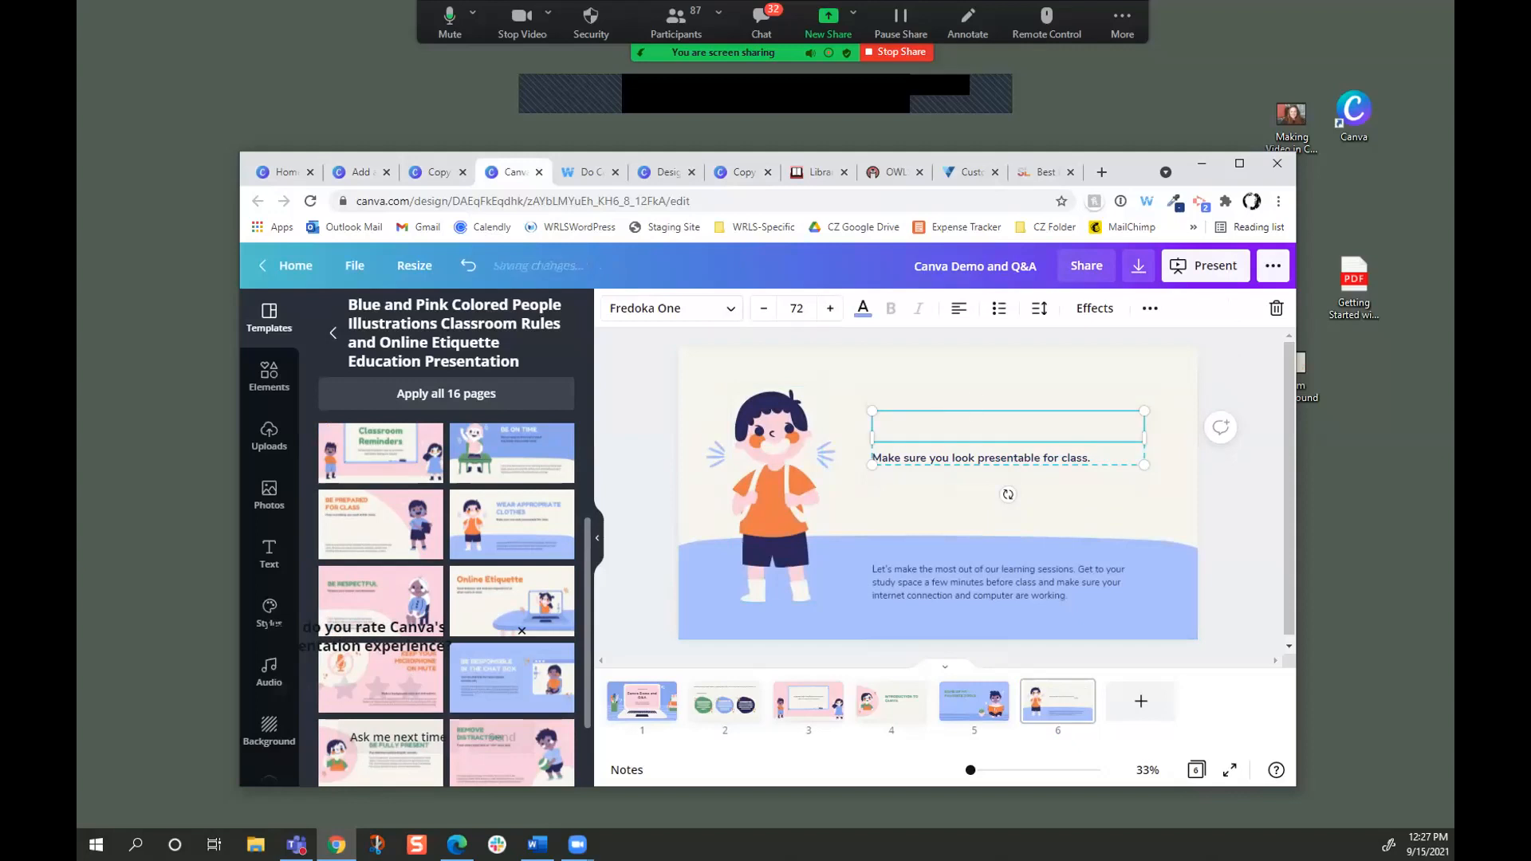
Replace slide 6's body paragraph with the "My contact info" e-mail line and the "More resources in Wakelet" link line taken from Word.
key("alt+Tab")
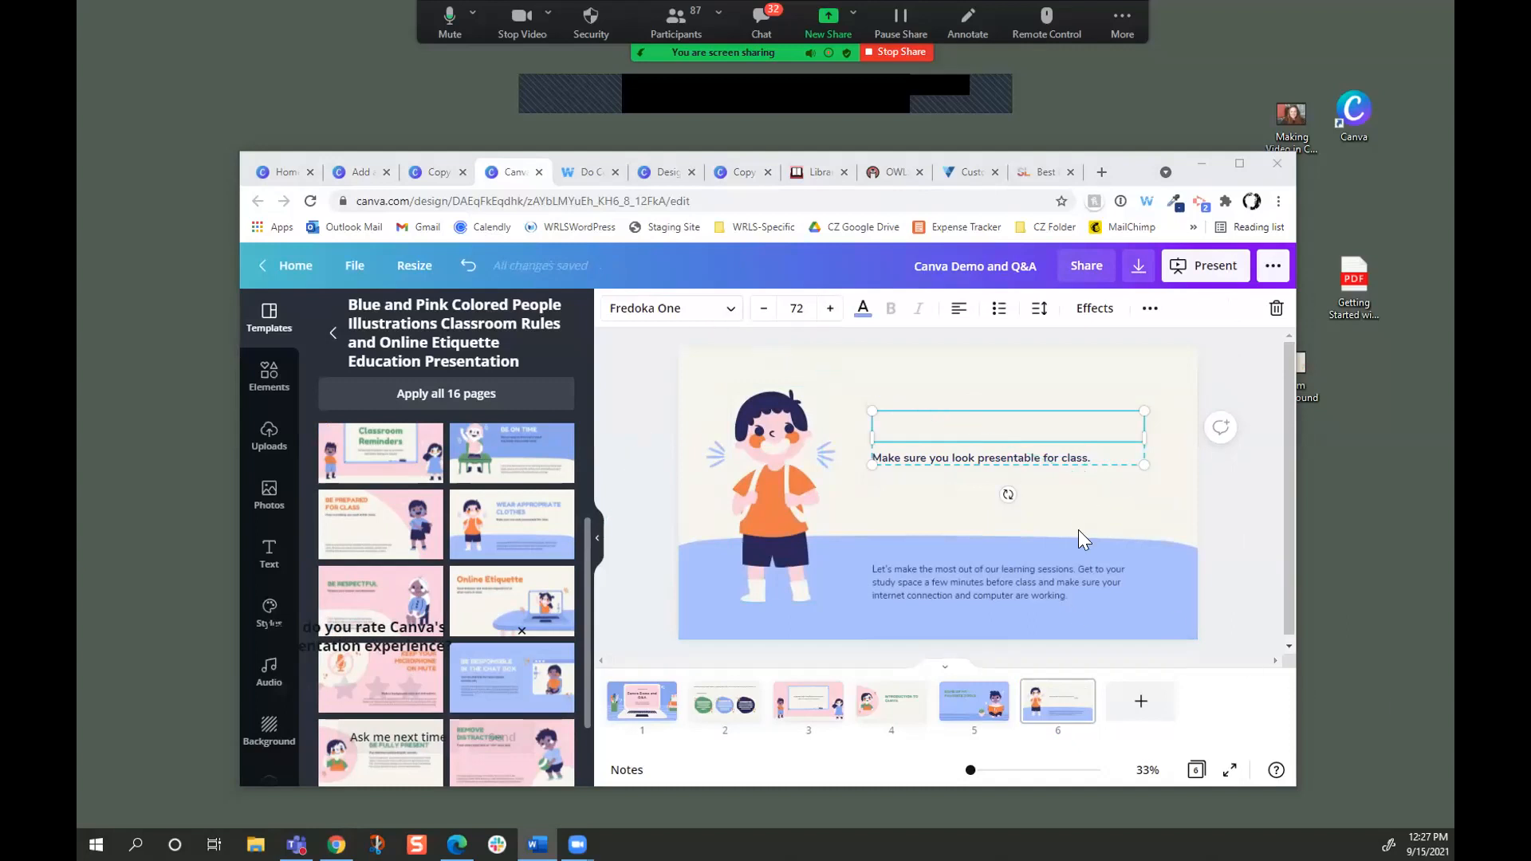
double_click(1041, 577)
left_click(1041, 579)
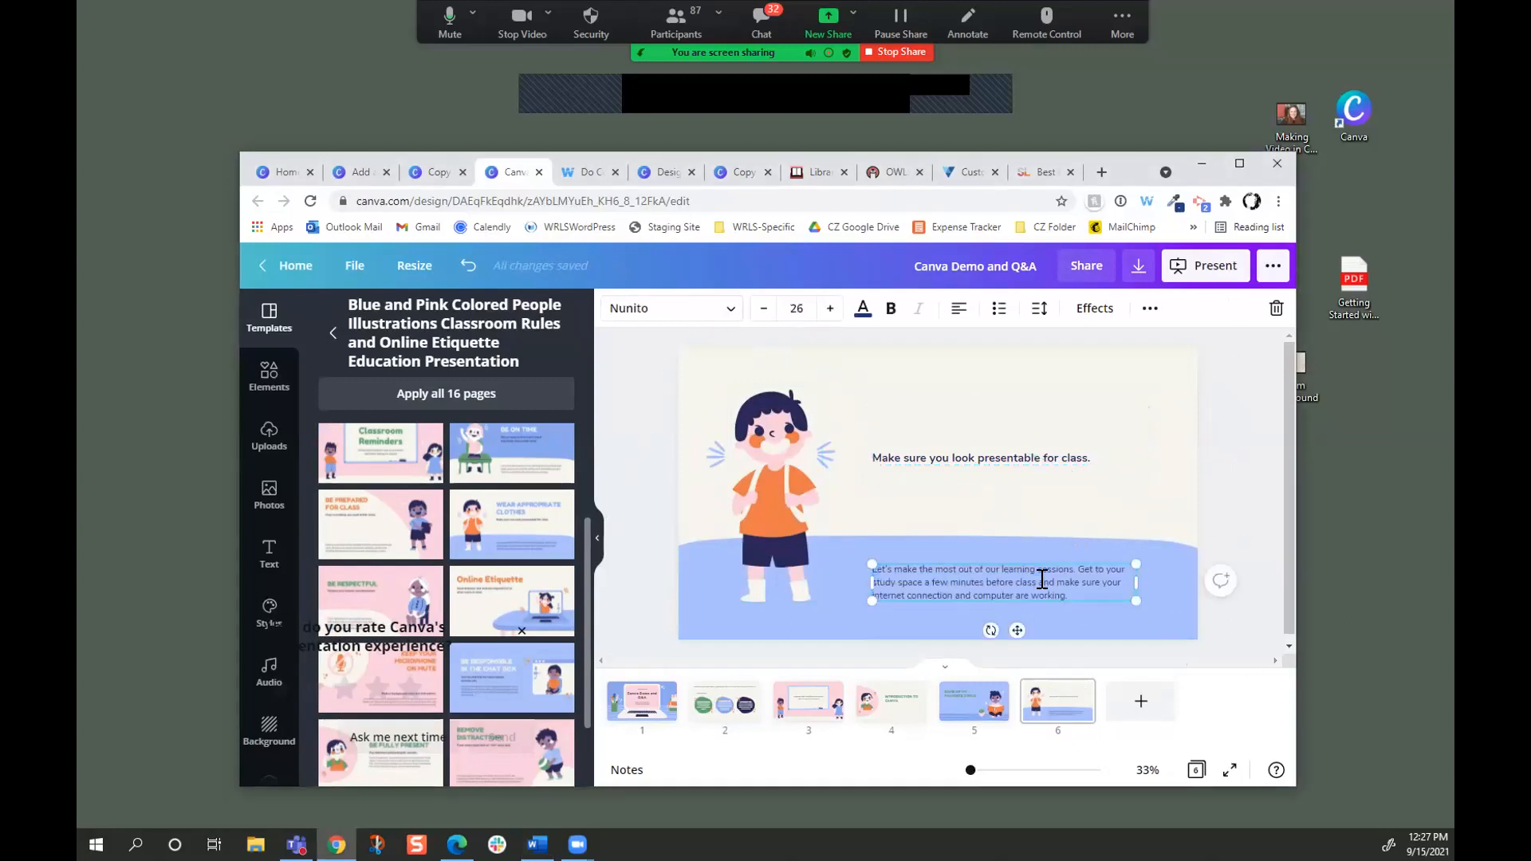
triple_click(1041, 580)
key("BackSpace")
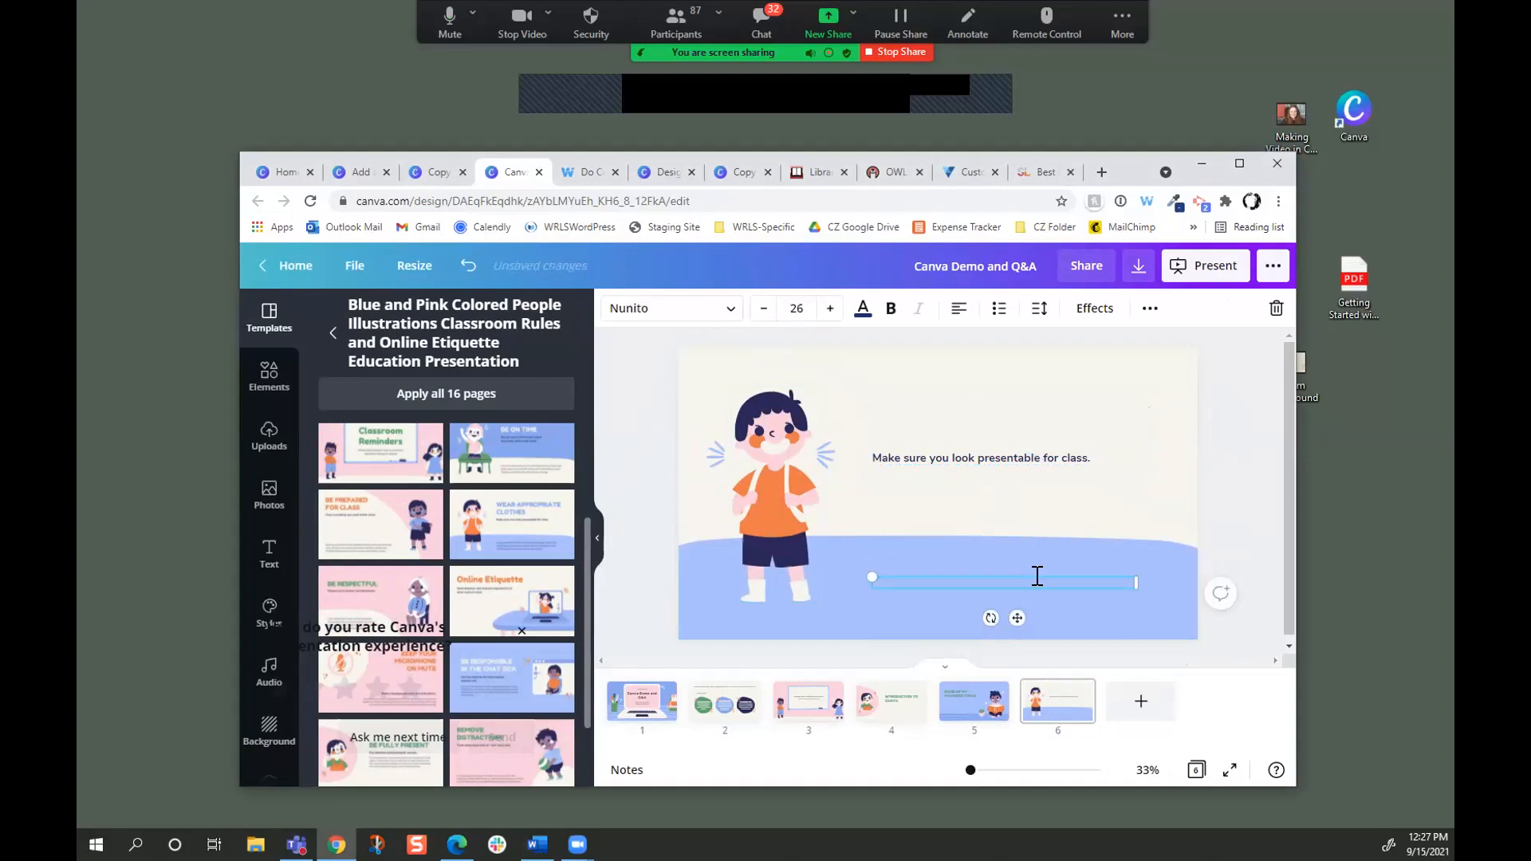
key("ctrl+z")
Delete the "Make sure you look presentable for class." line, the empty heading box and the cream background from slide 6.
left_click(928, 458)
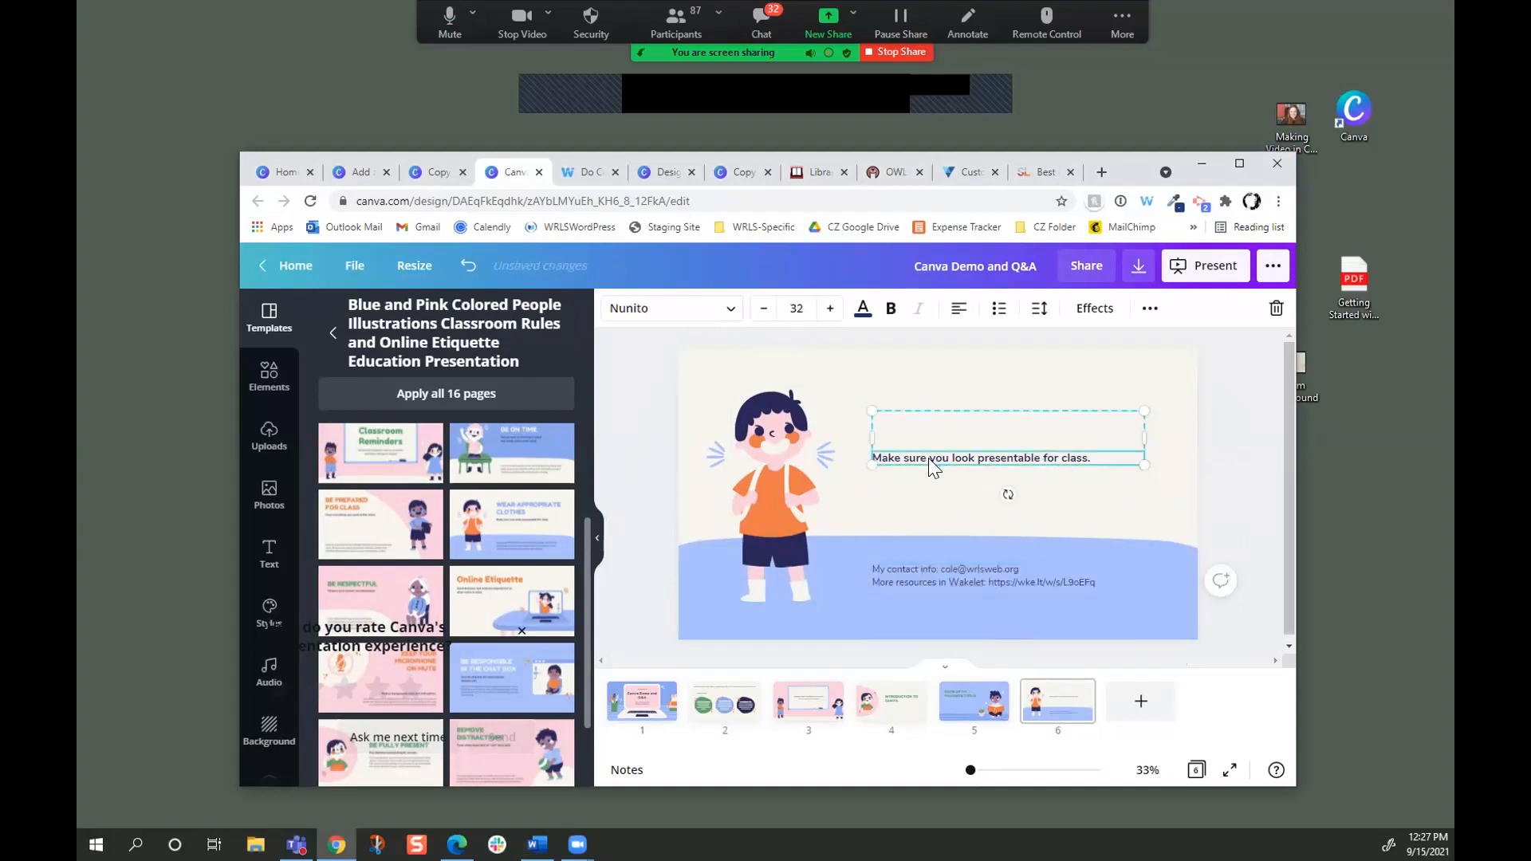
key("Delete")
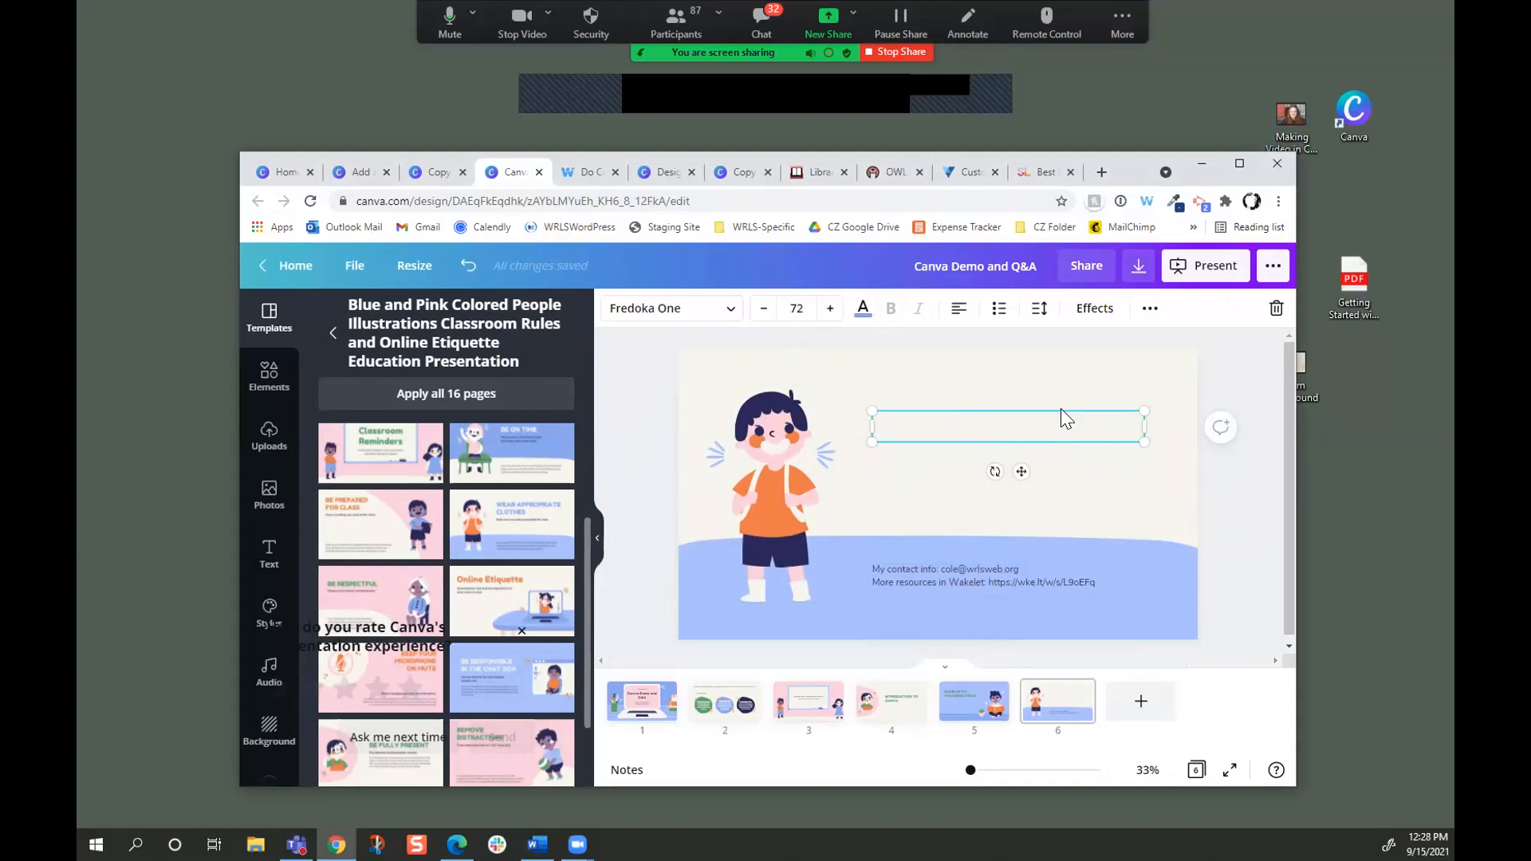
key("Delete")
Set the font size of slide 6's contact info and Wakelet link text to 30.
left_click(961, 570)
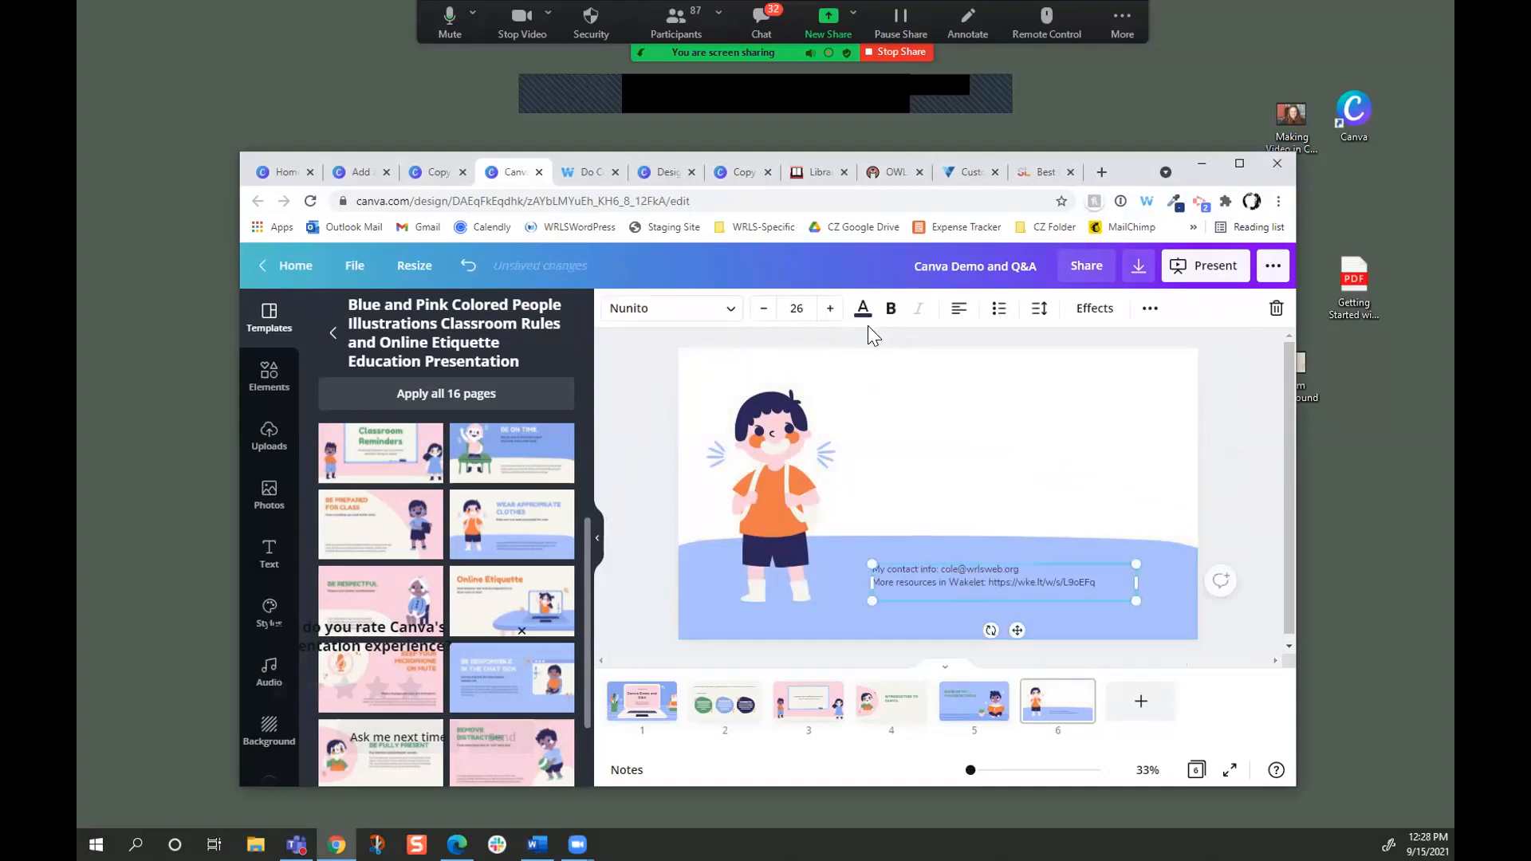
left_click(827, 308)
left_click(827, 309)
left_click(826, 308)
left_click(826, 309)
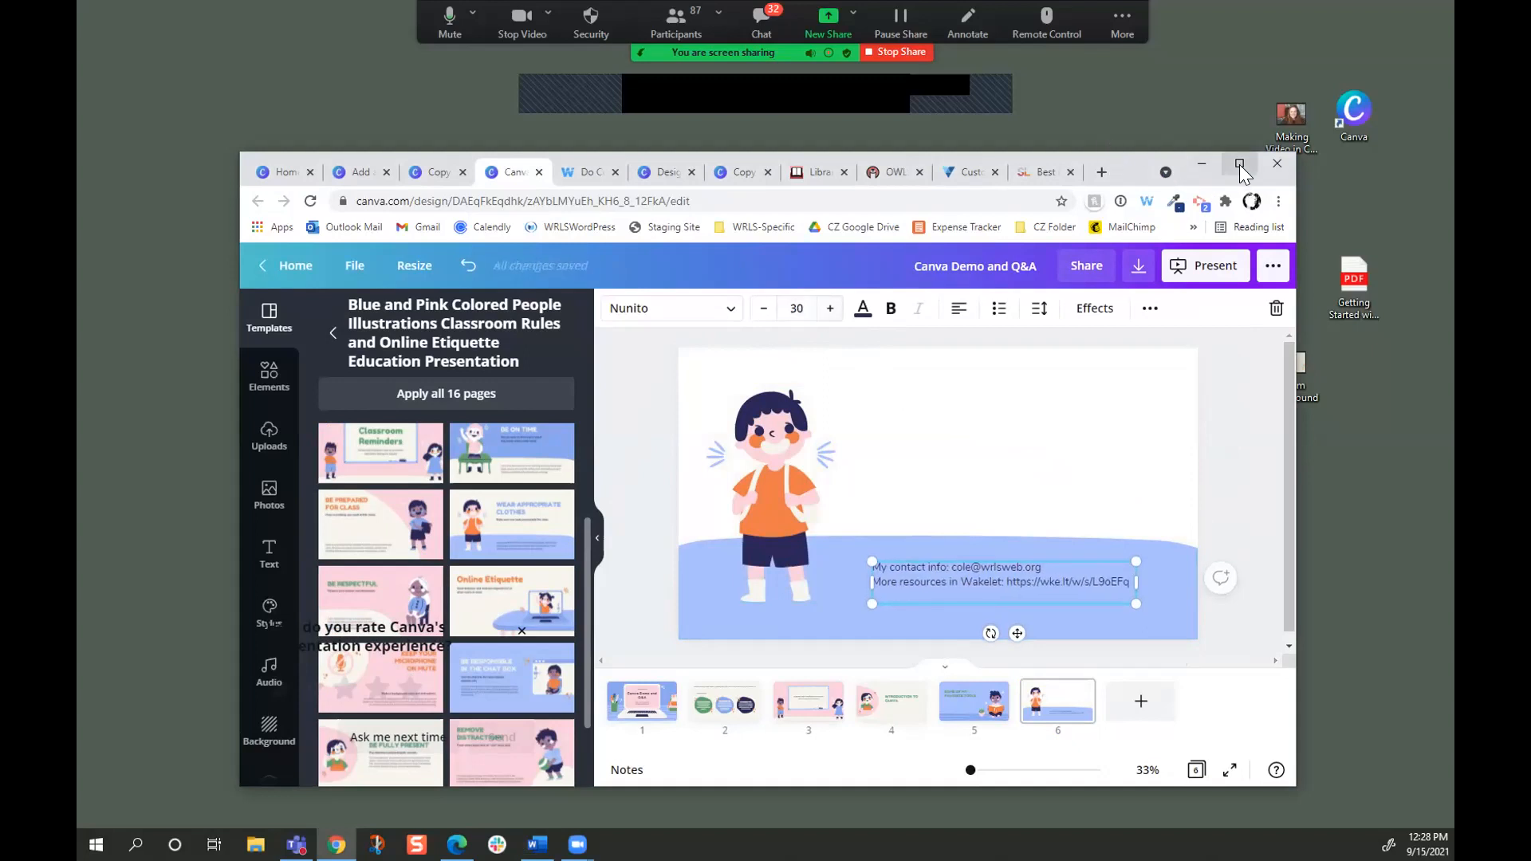
Maximize the browser window, move the contact text to the white area beside the boy's head, and enlarge it to size 37.8.
left_click(1239, 165)
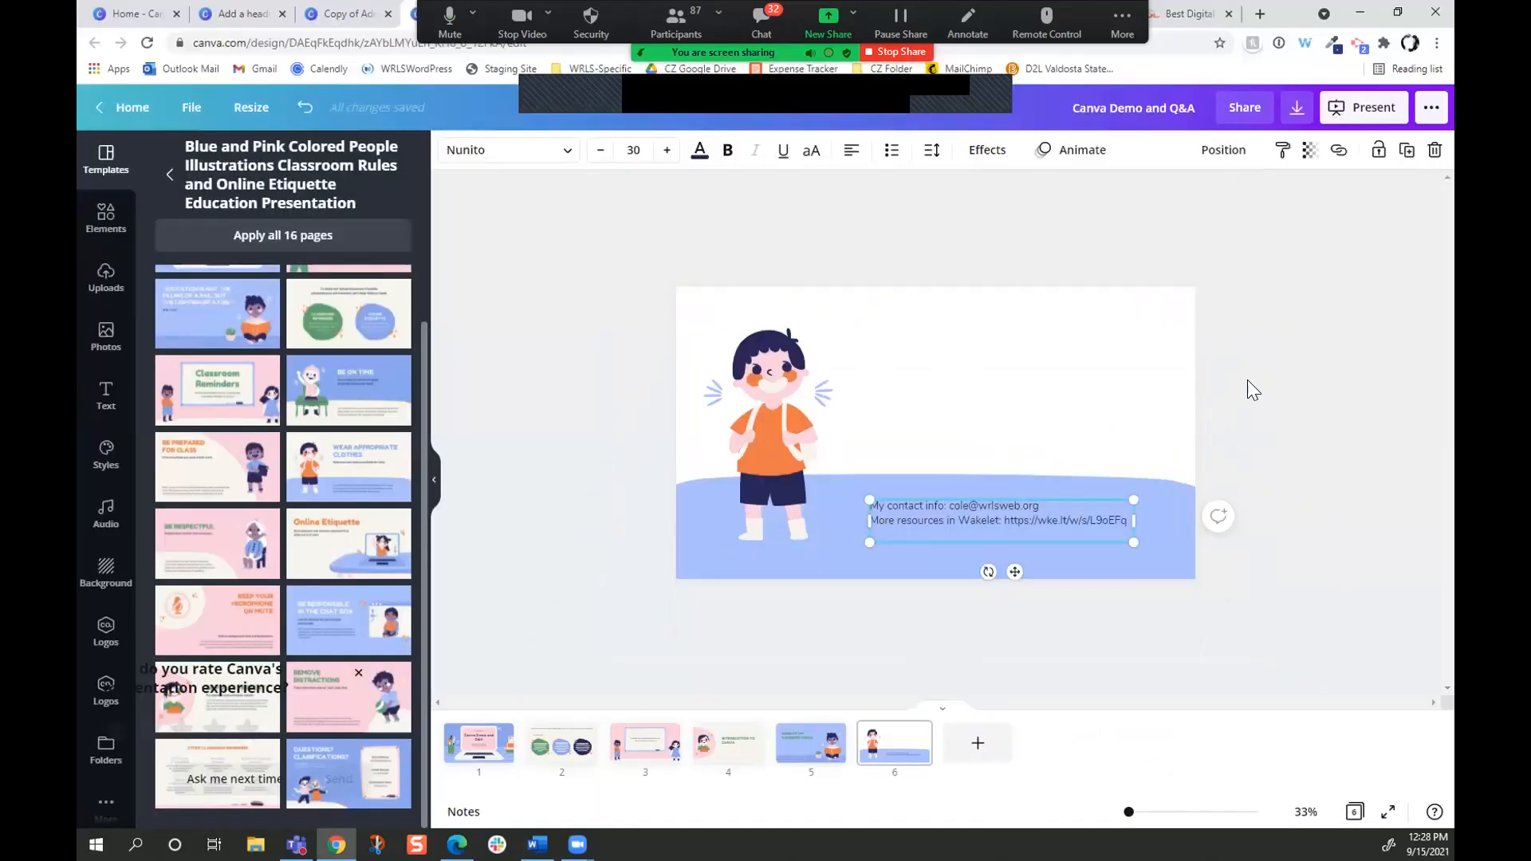
left_click_drag(994, 526, 975, 385)
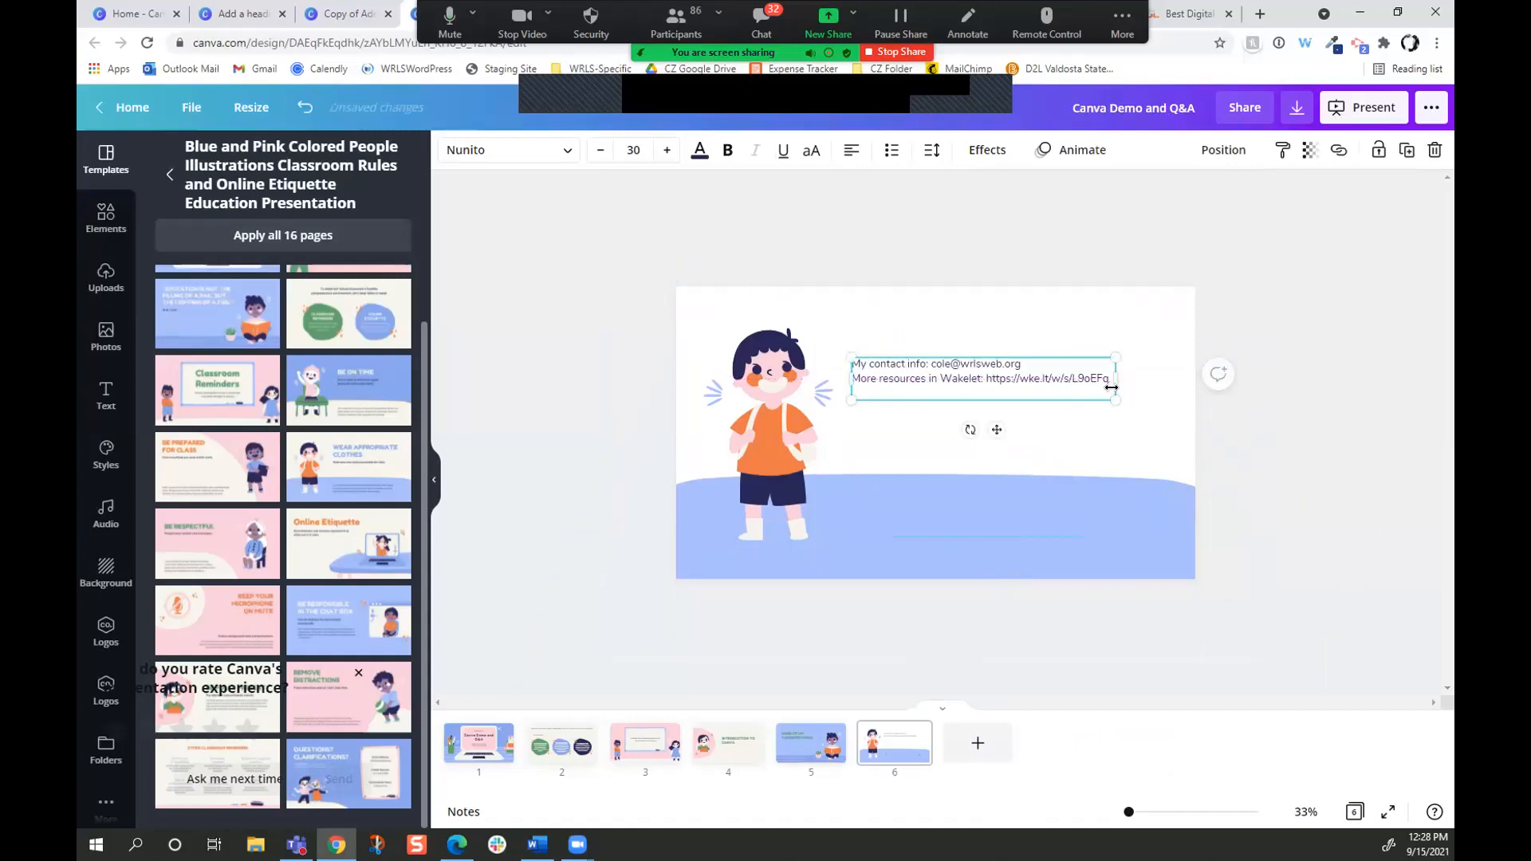
left_click_drag(1115, 400, 1178, 483)
mouse_move(1032, 366)
left_mouse_down()
mouse_move(1019, 366)
mouse_move(1042, 352)
left_mouse_up()
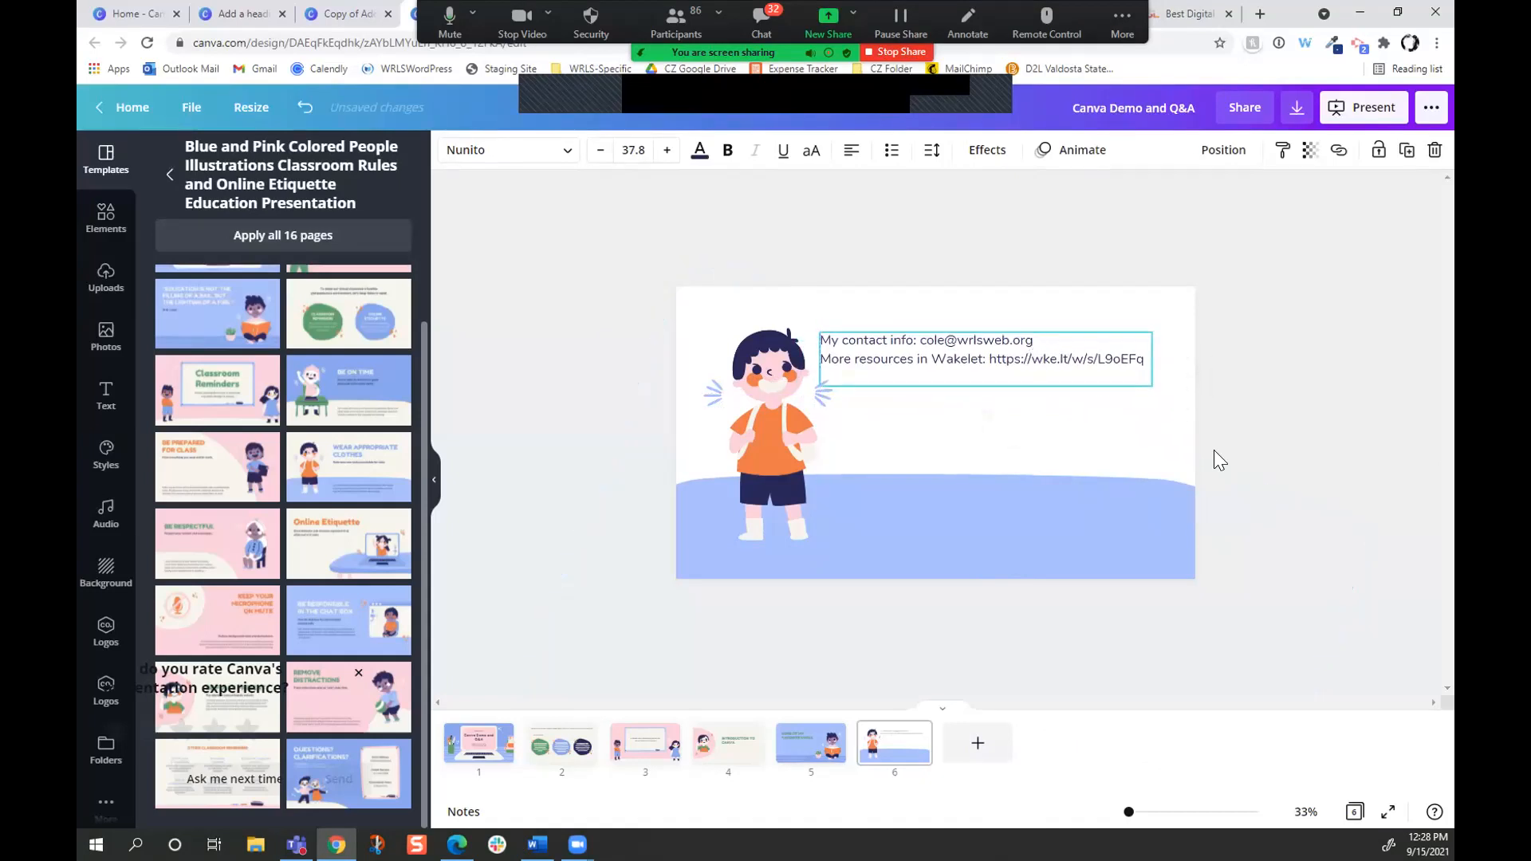
left_click(1228, 464)
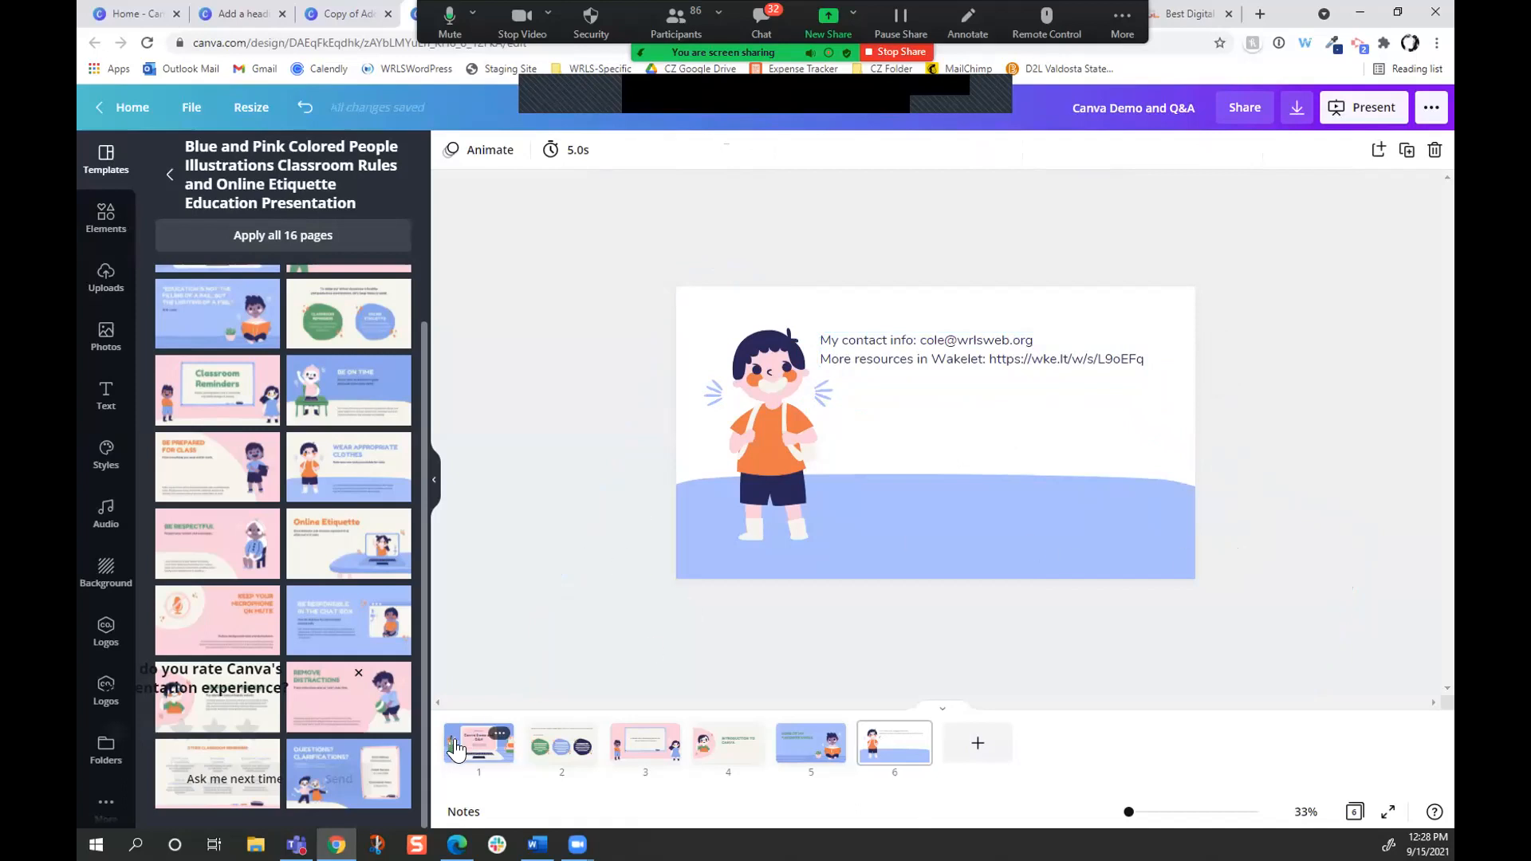
Recolor slide 1 with the blue Brand Colors palette and apply that style to all pages.
left_click(479, 741)
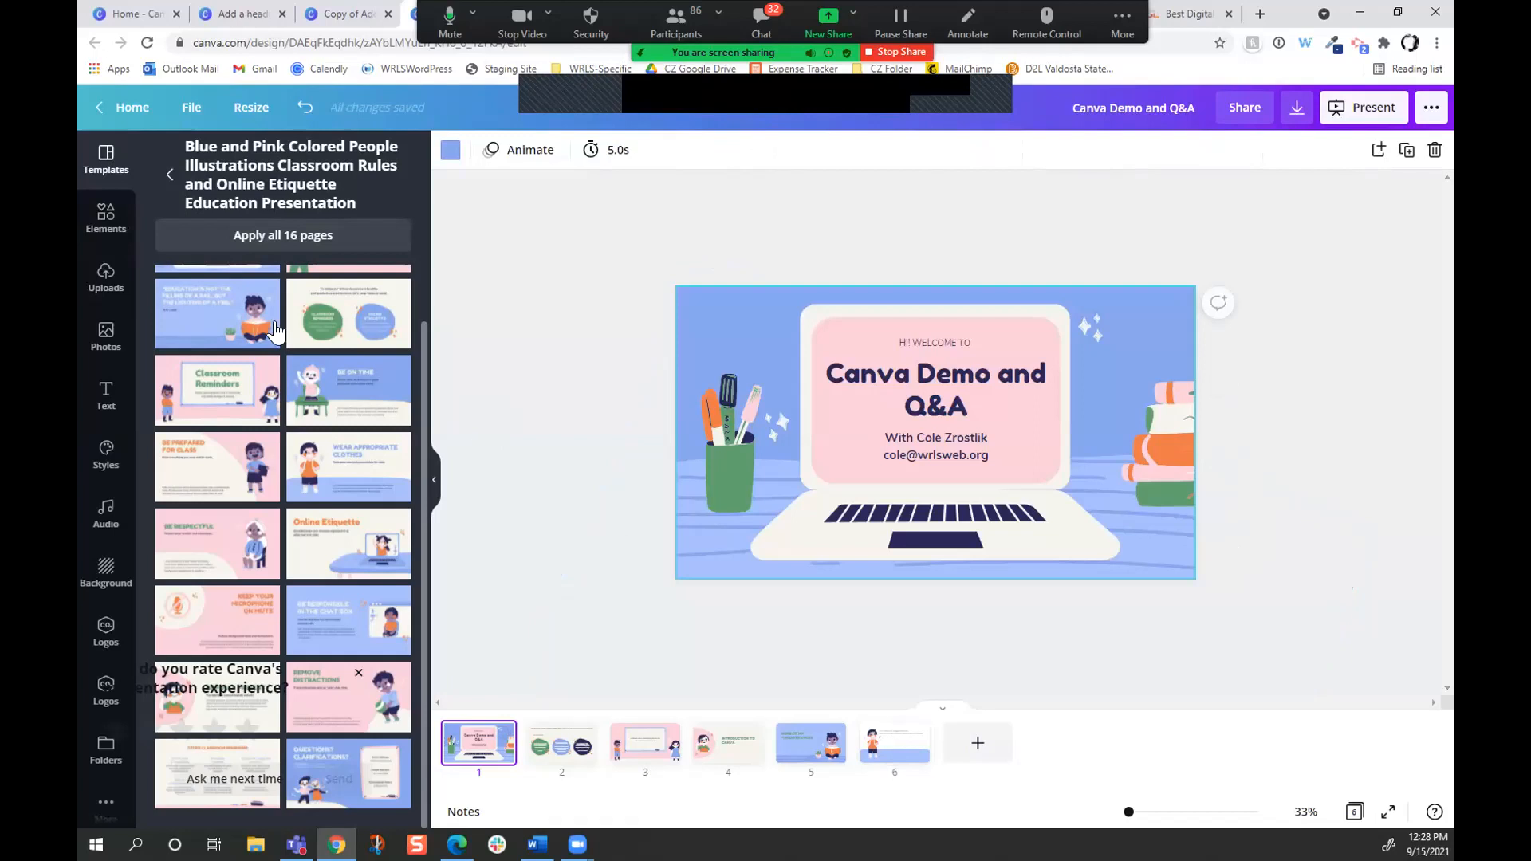
left_click(105, 453)
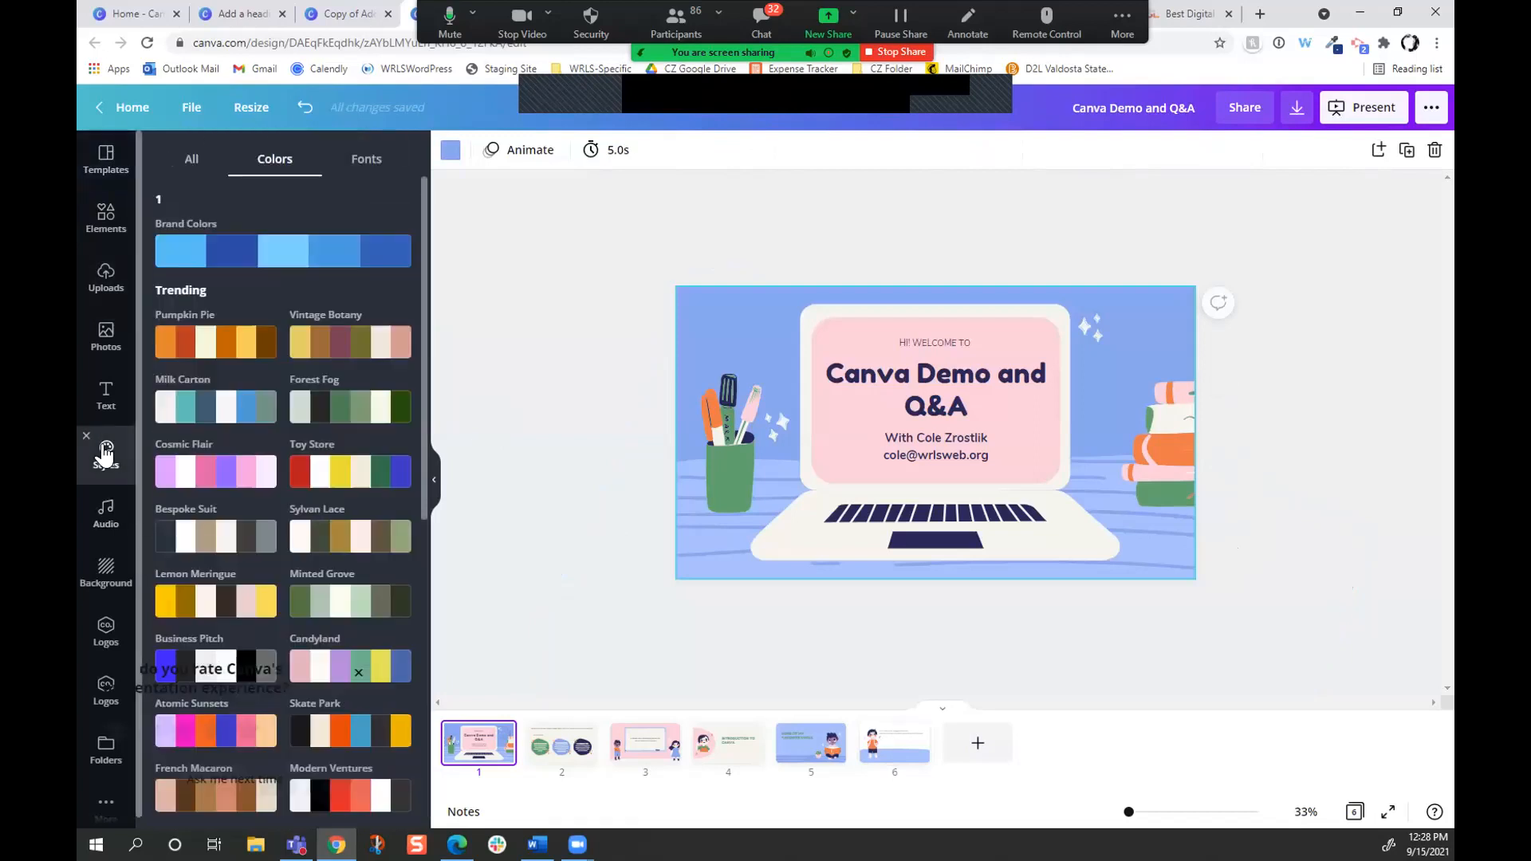
left_click(205, 259)
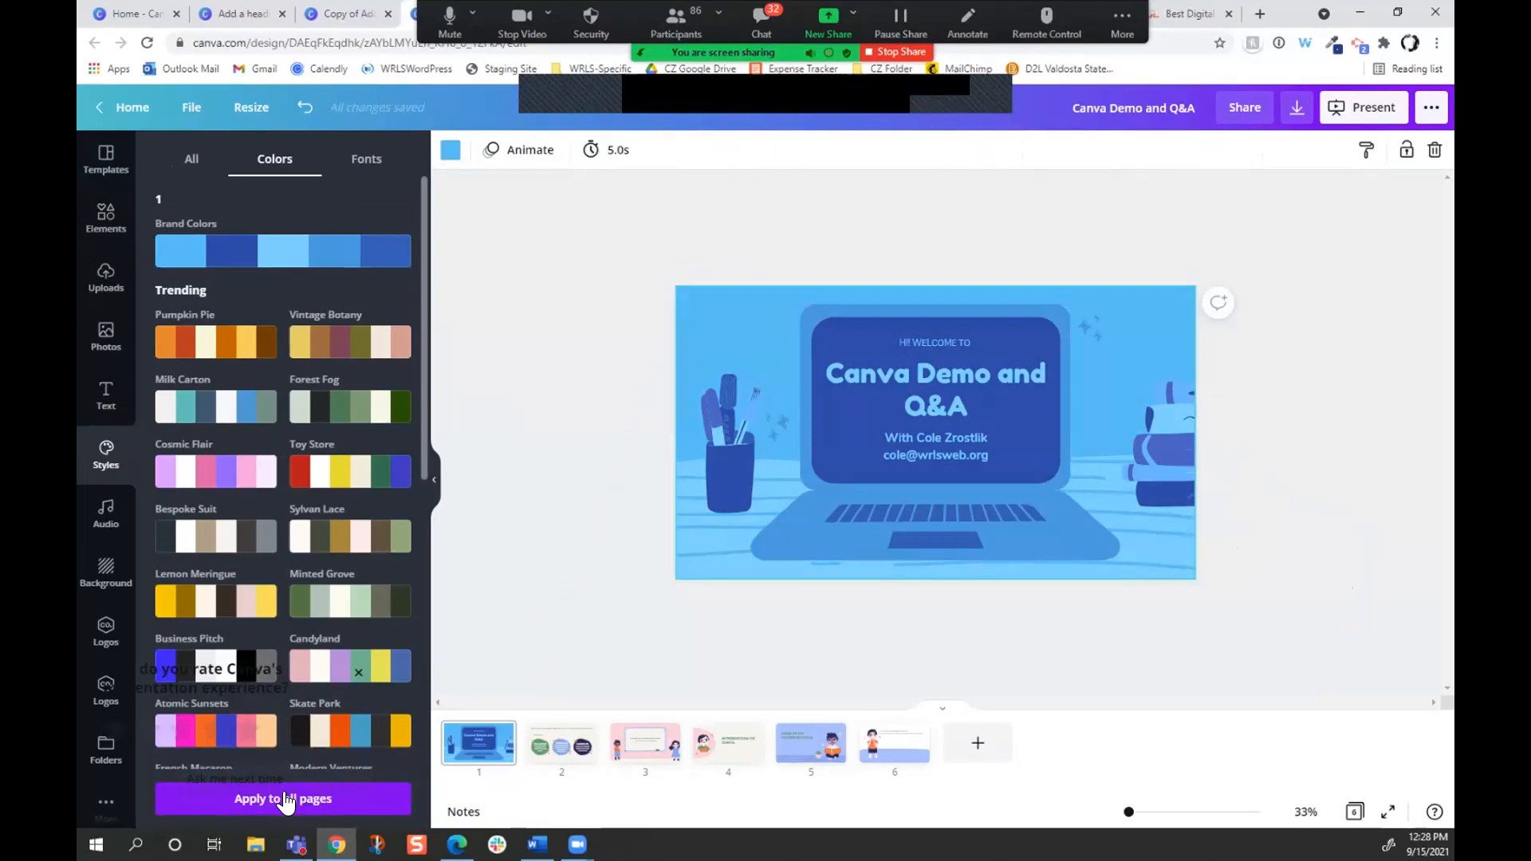
left_click(551, 753)
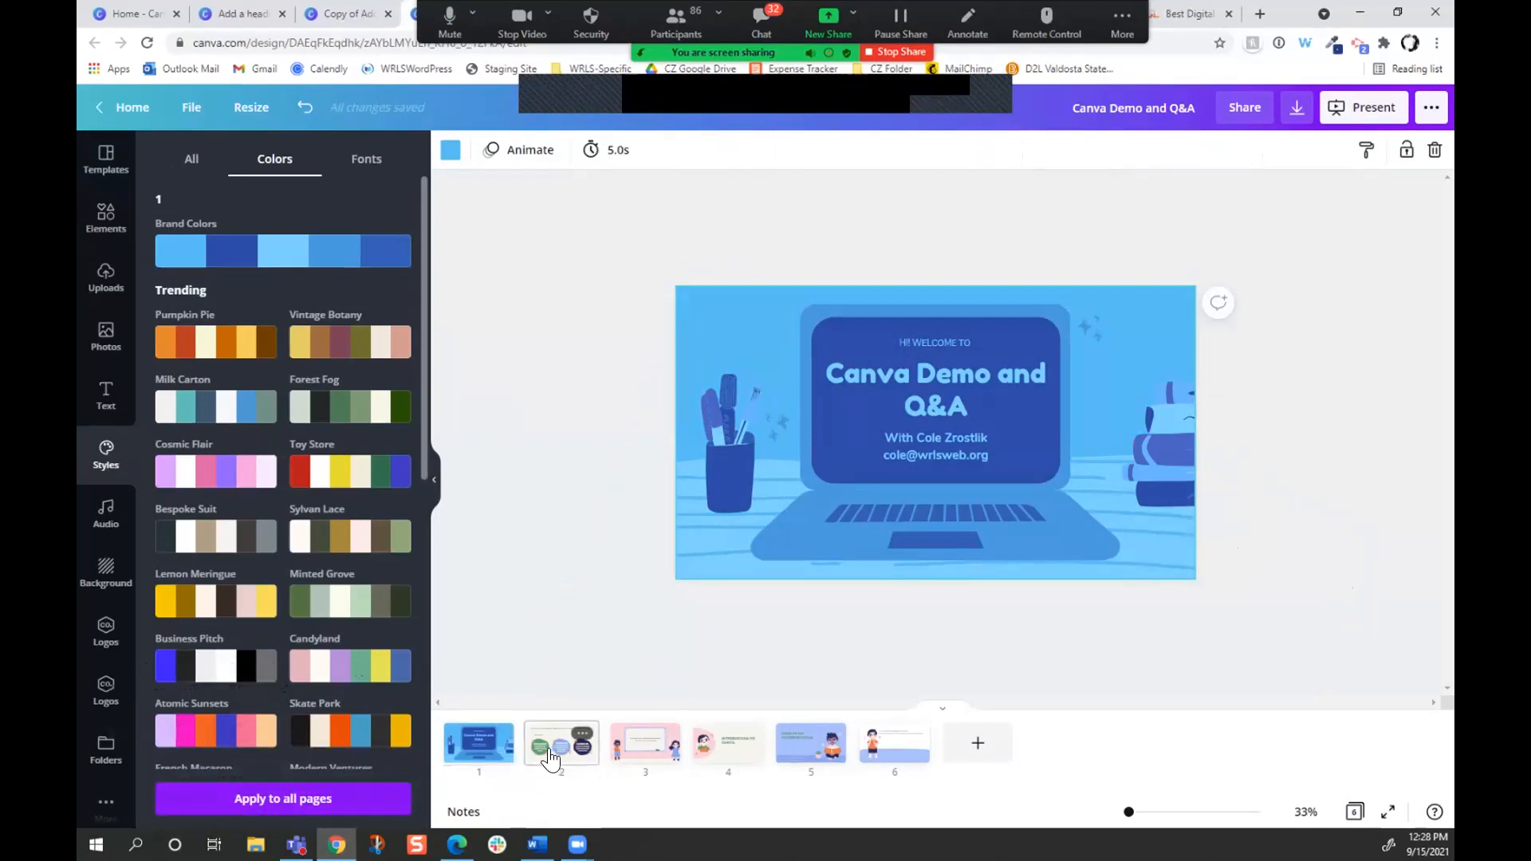
left_click(341, 806)
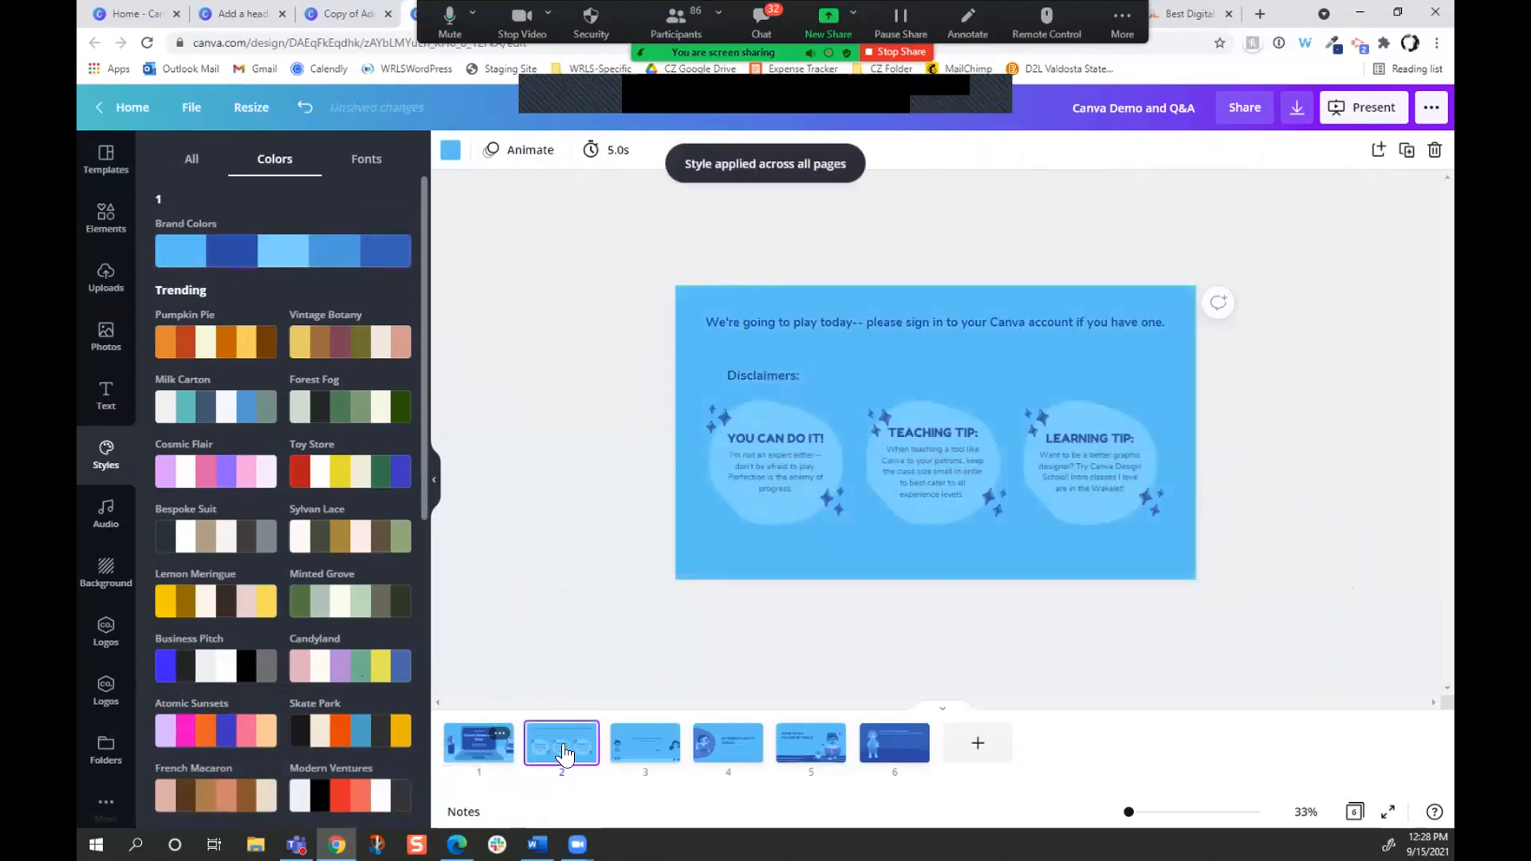
Try the Cosmic Flair palette on slide 1 and recolor the slide with Forest Fog instead.
left_click(474, 746)
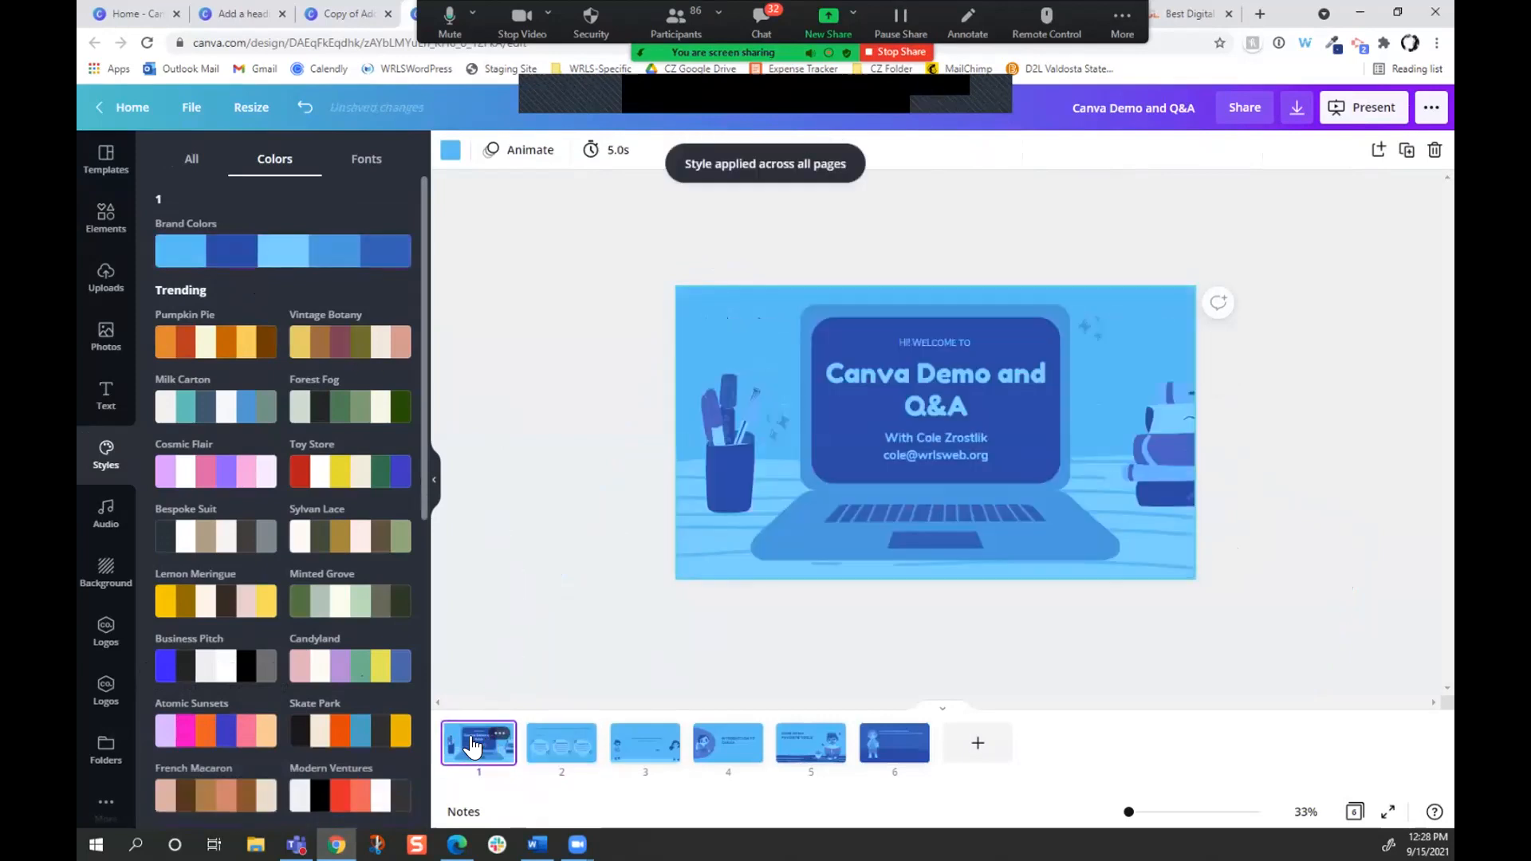
left_click(226, 471)
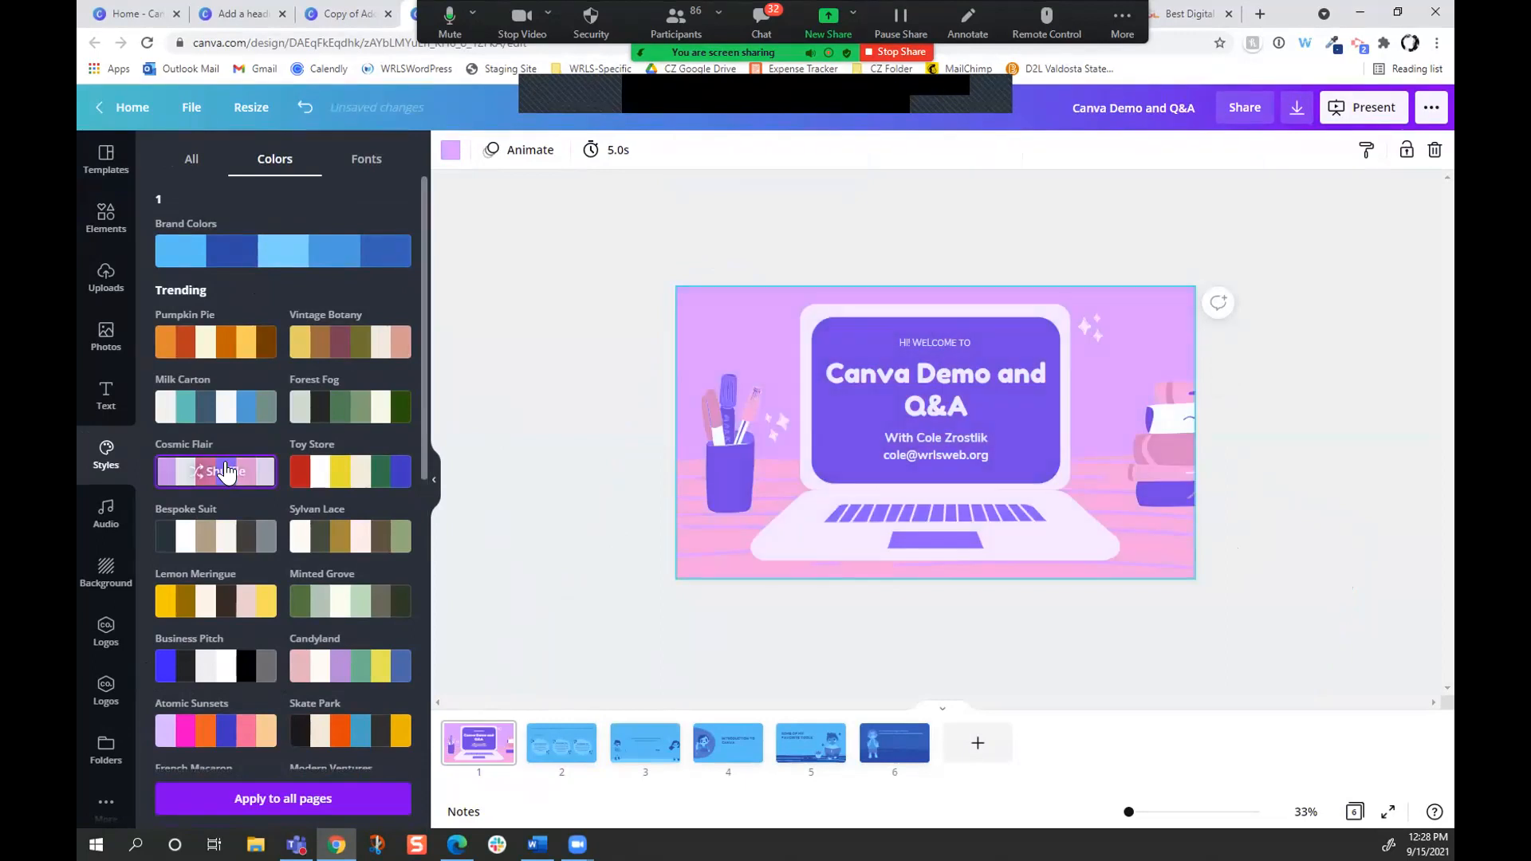
left_click(350, 423)
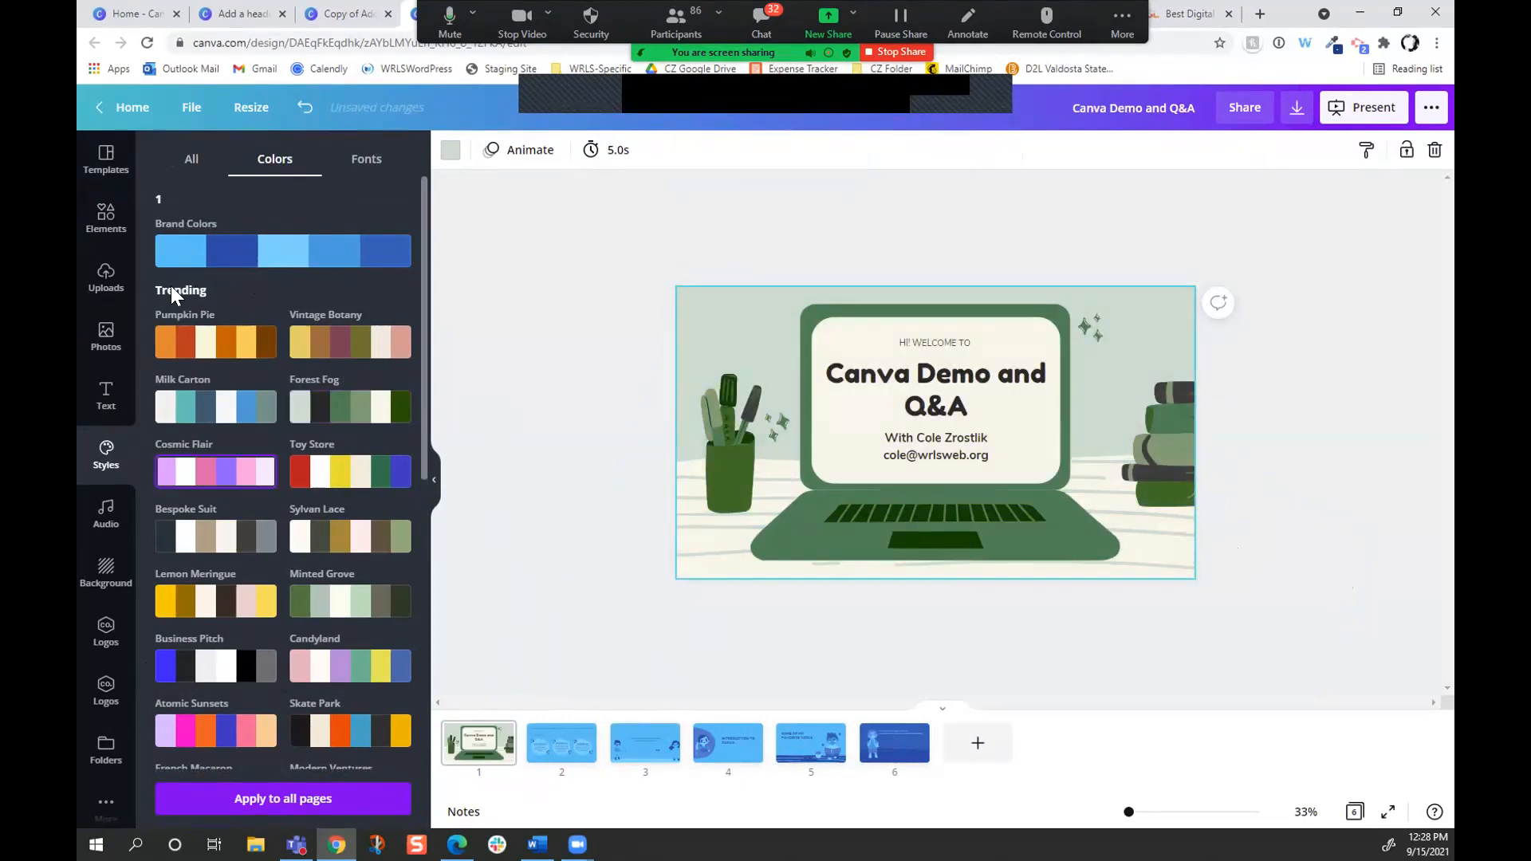
left_click(358, 168)
left_click(291, 167)
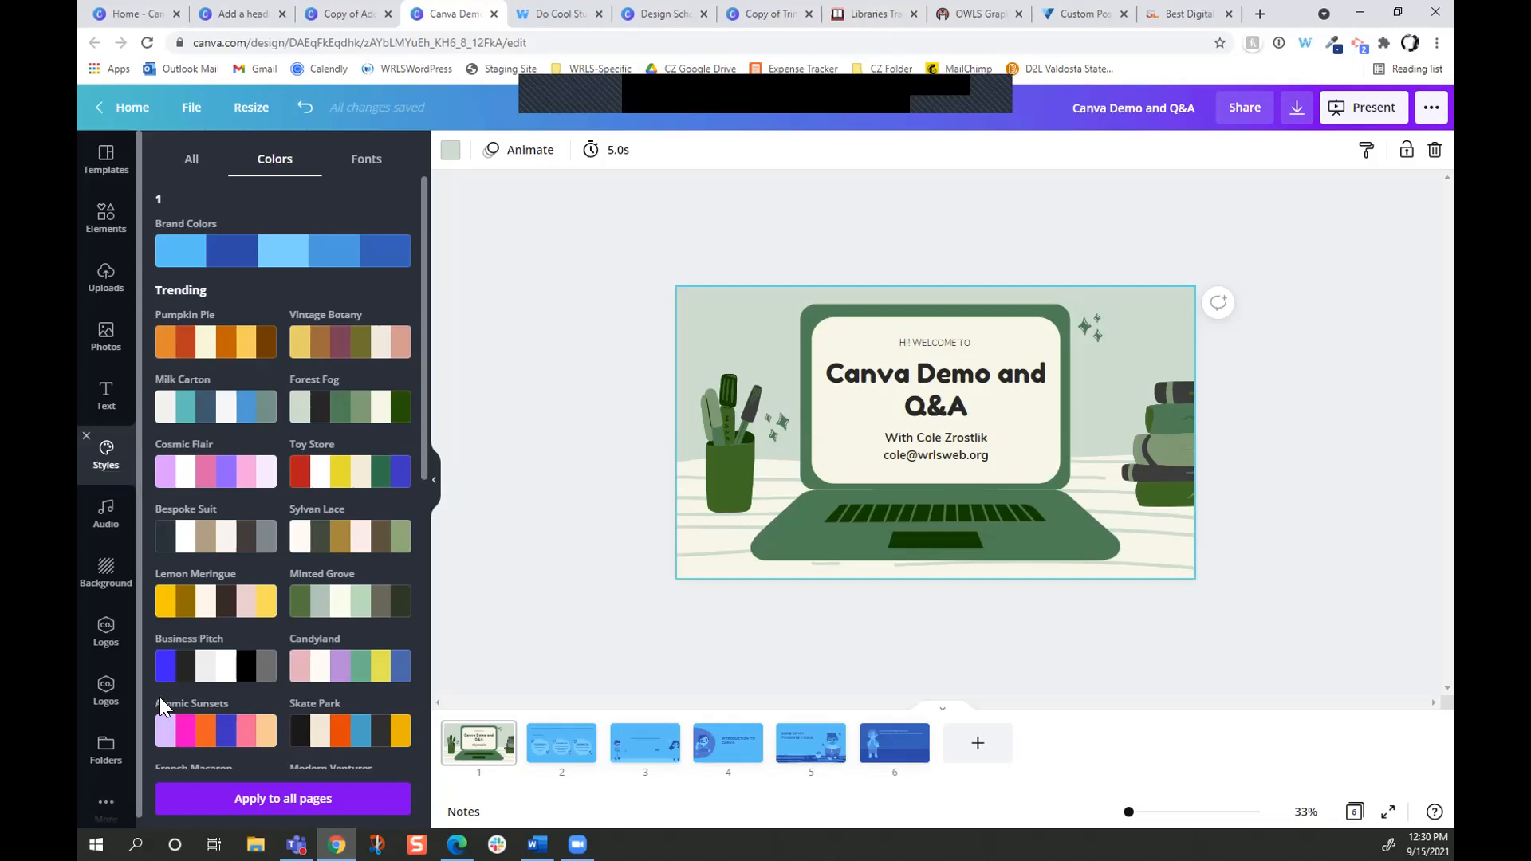
Display slide 6 with the contact info and resources link, and end the Zoom screen share.
left_click(894, 742)
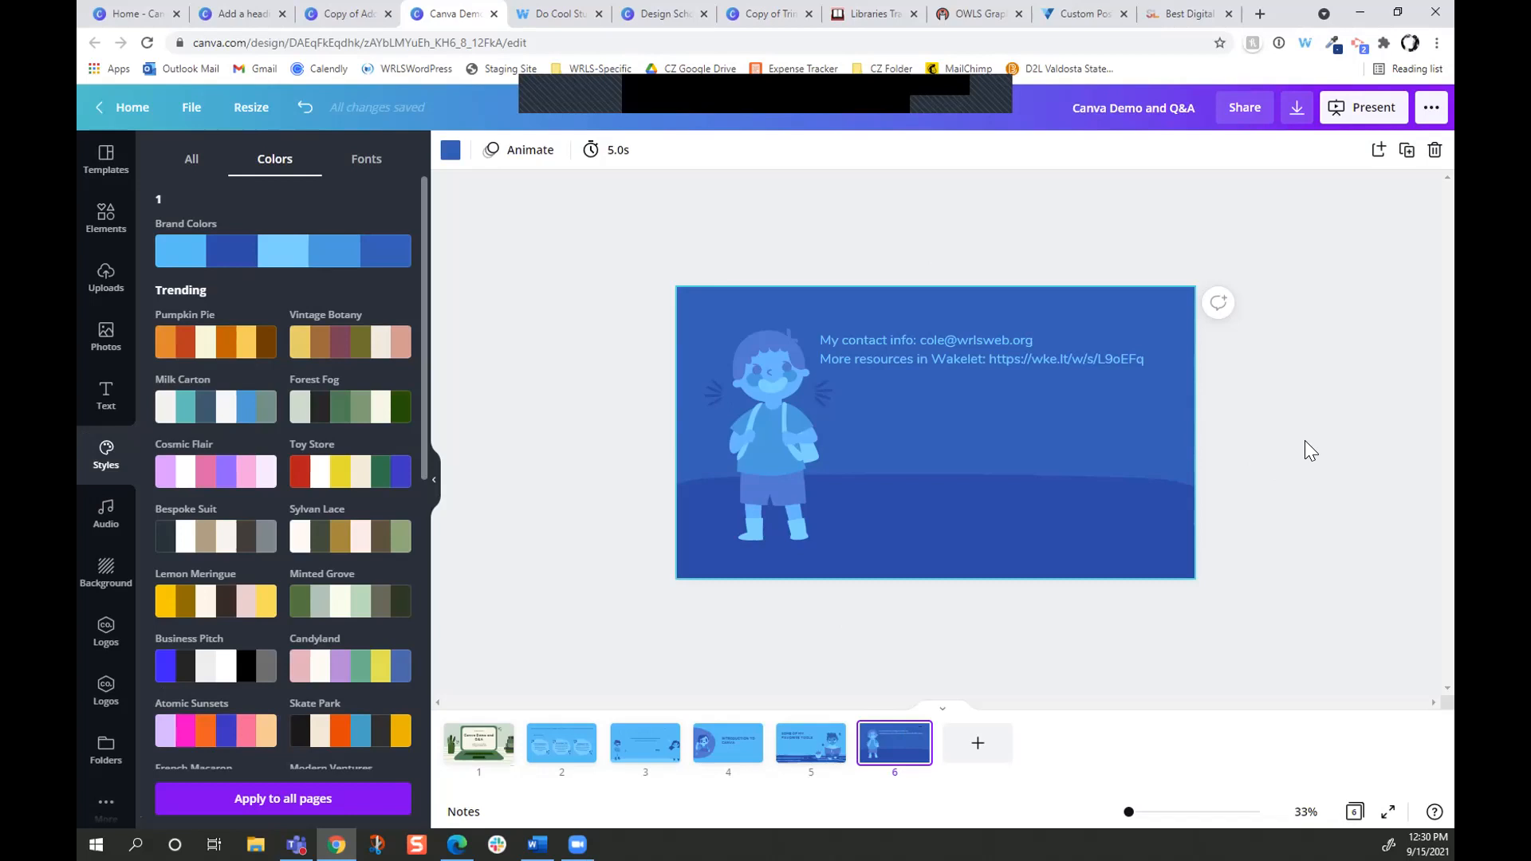
mouse_move(1123, 29)
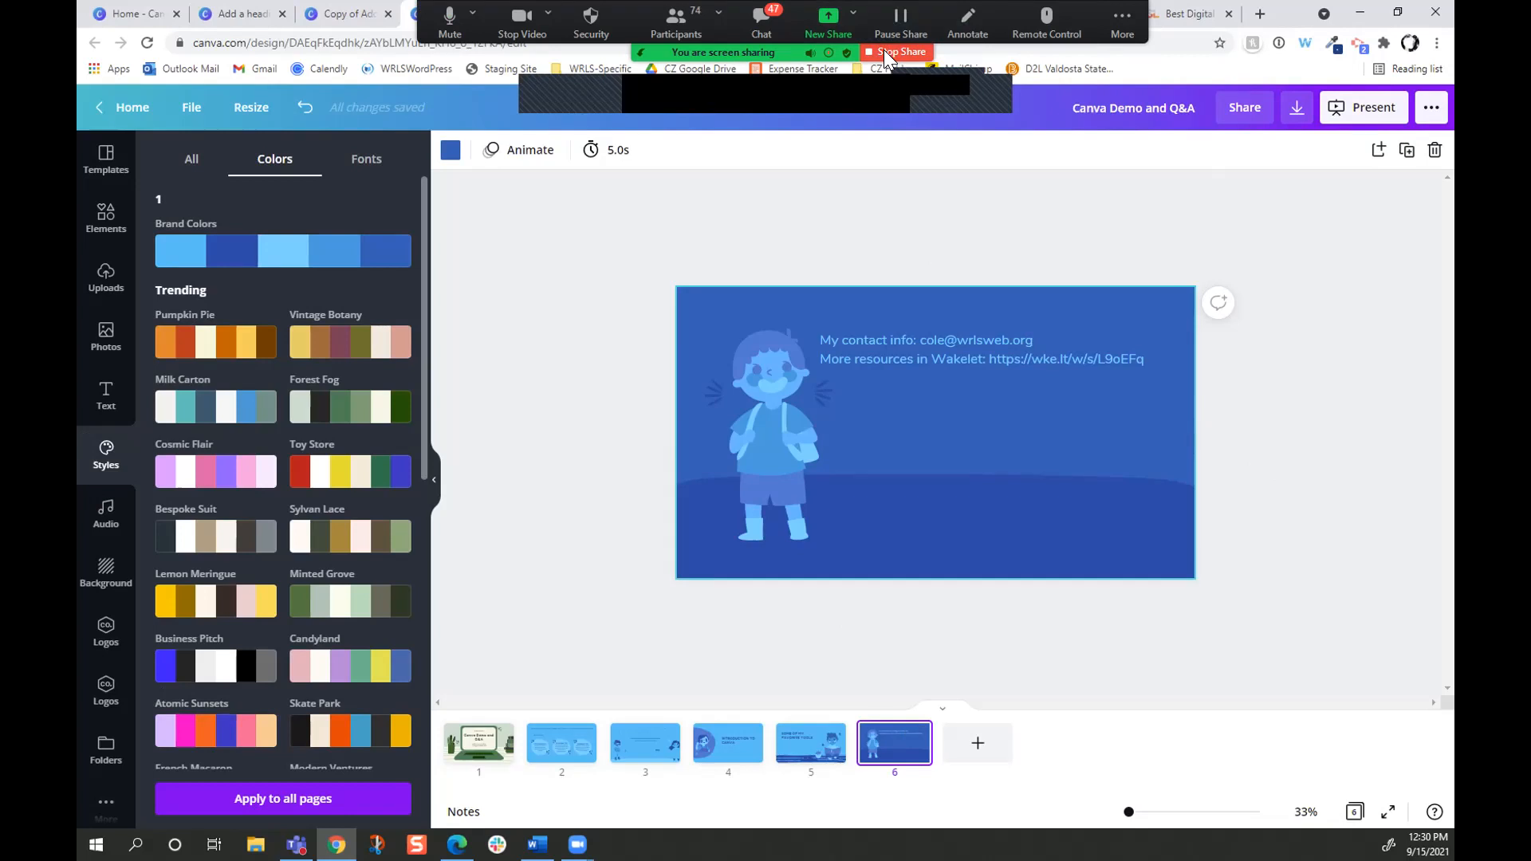
left_click(885, 53)
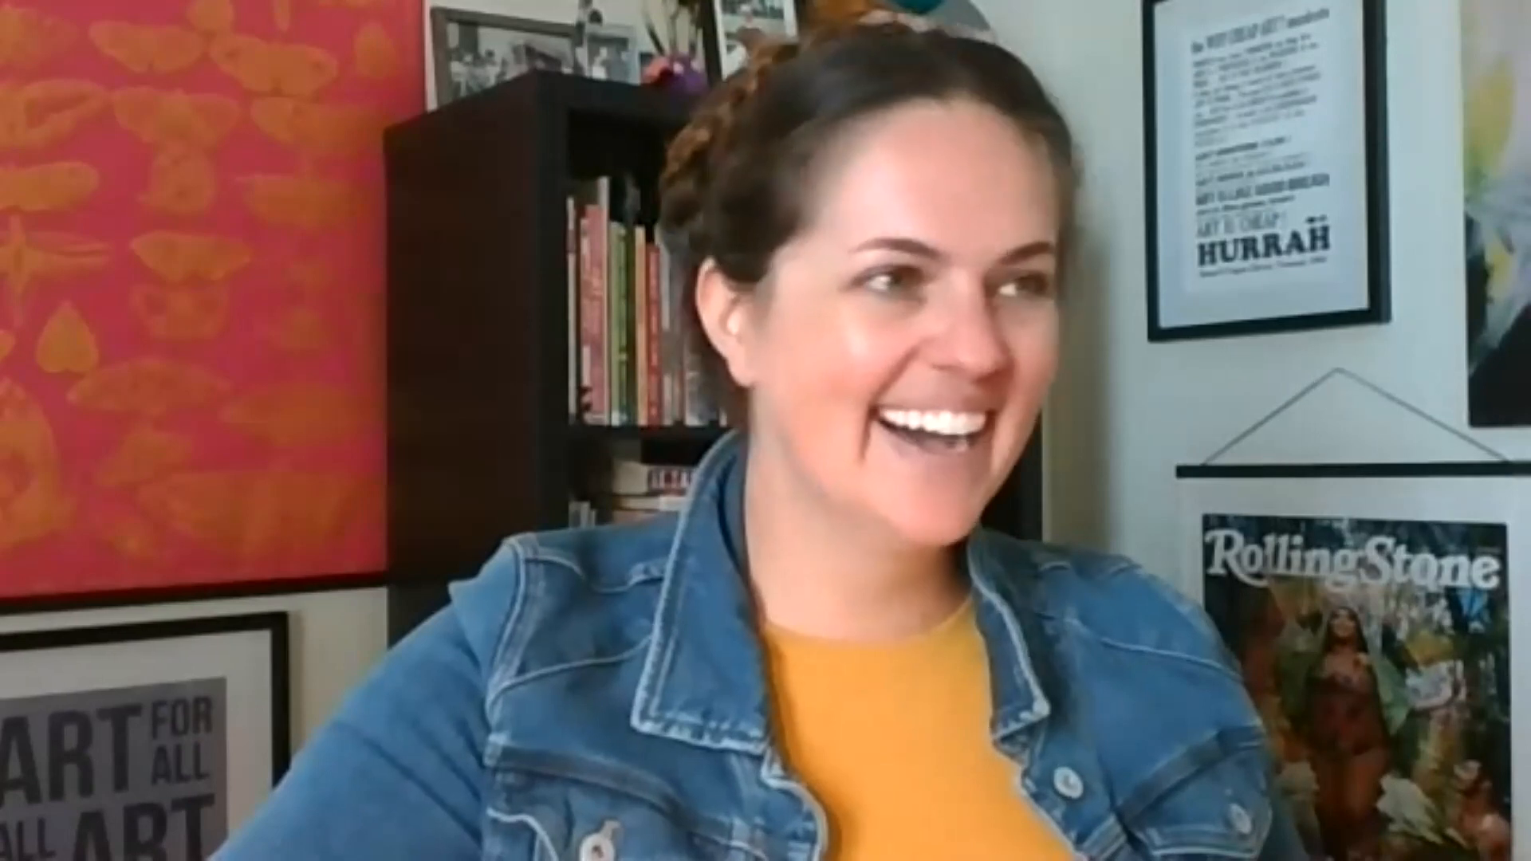